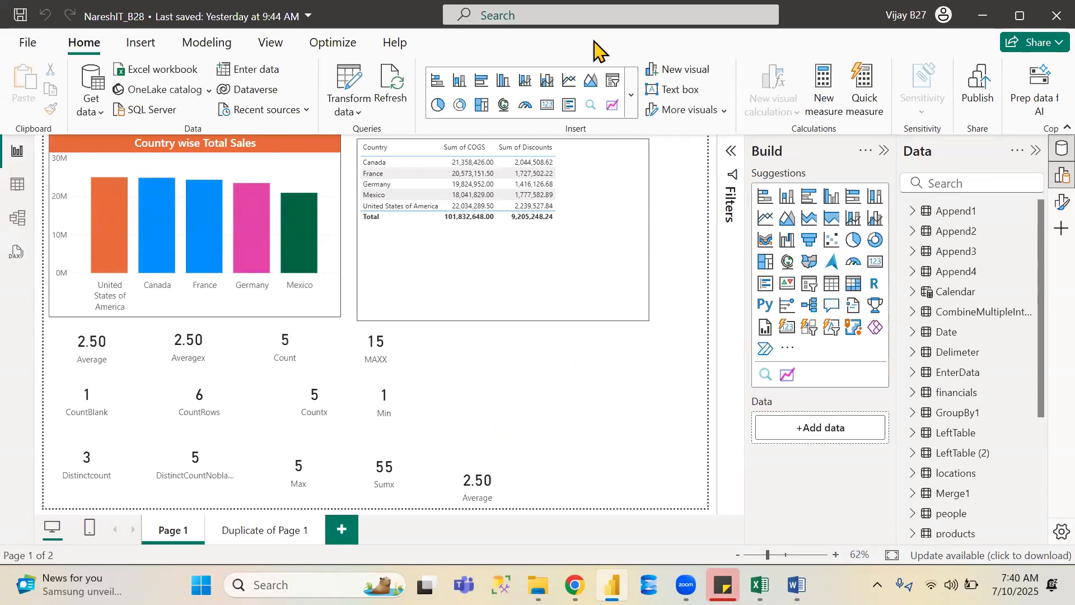
- Switch to the browser, open a new tab, search Google for dax reference, and open the DAX function reference page
key("alt+Tab")
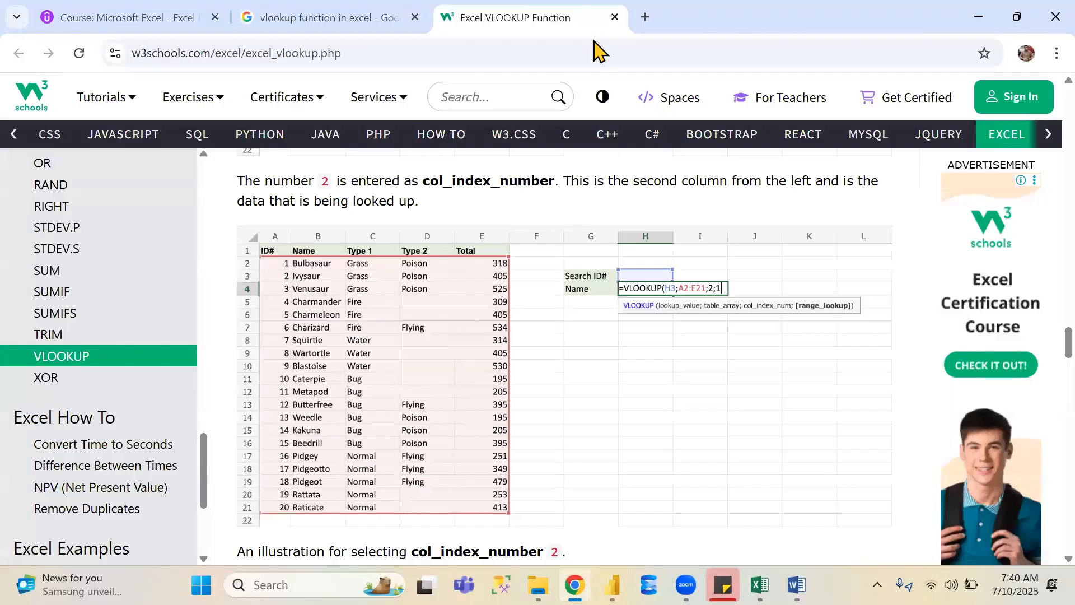
left_click(648, 21)
type("go")
key("Return")
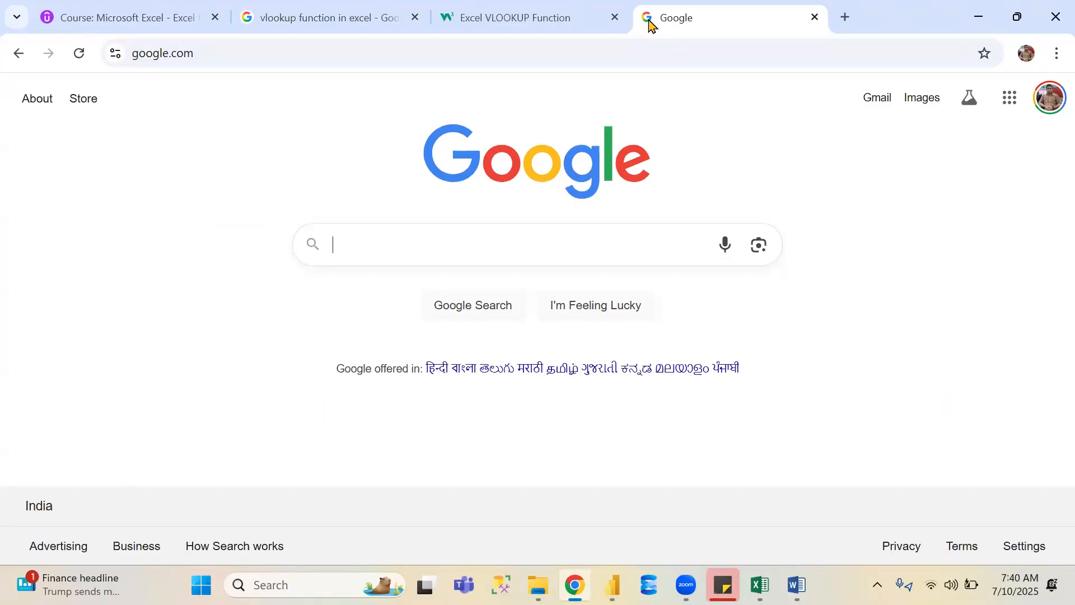
left_click(636, 50)
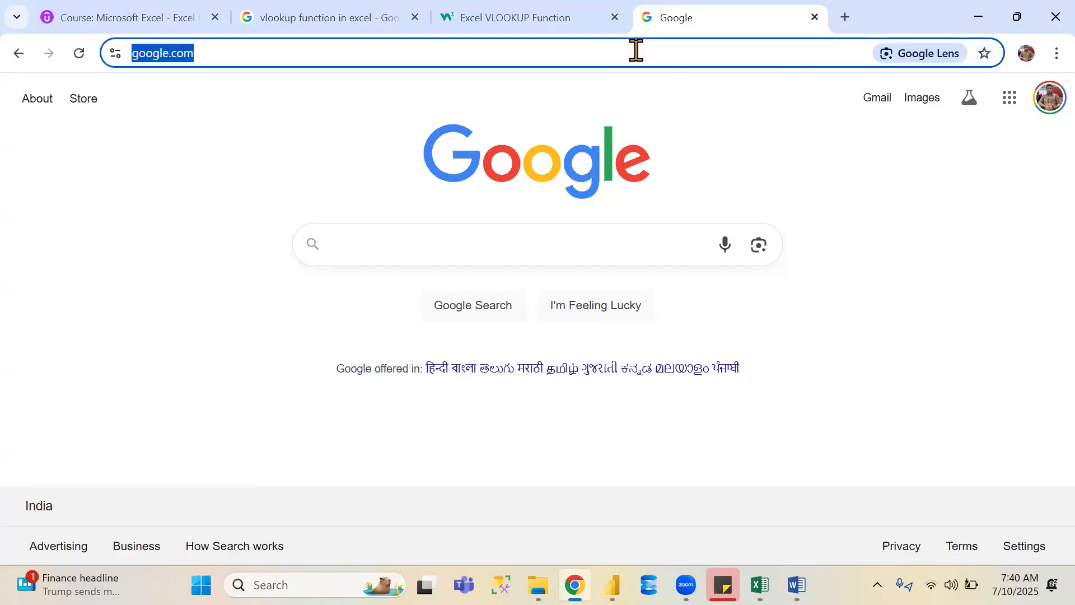
type("dax reference")
key("Return")
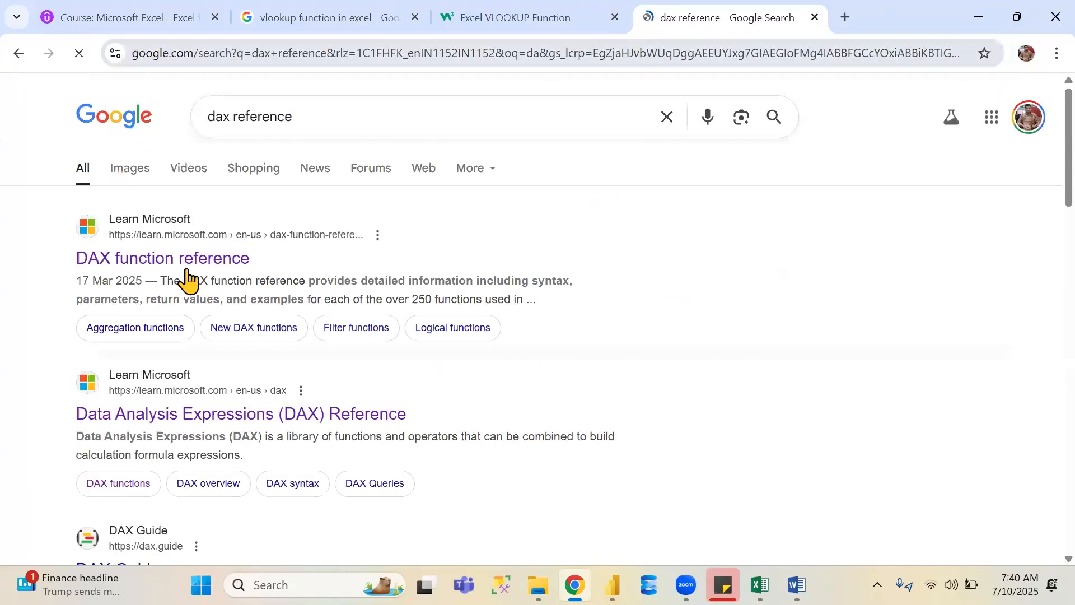
left_click(172, 260)
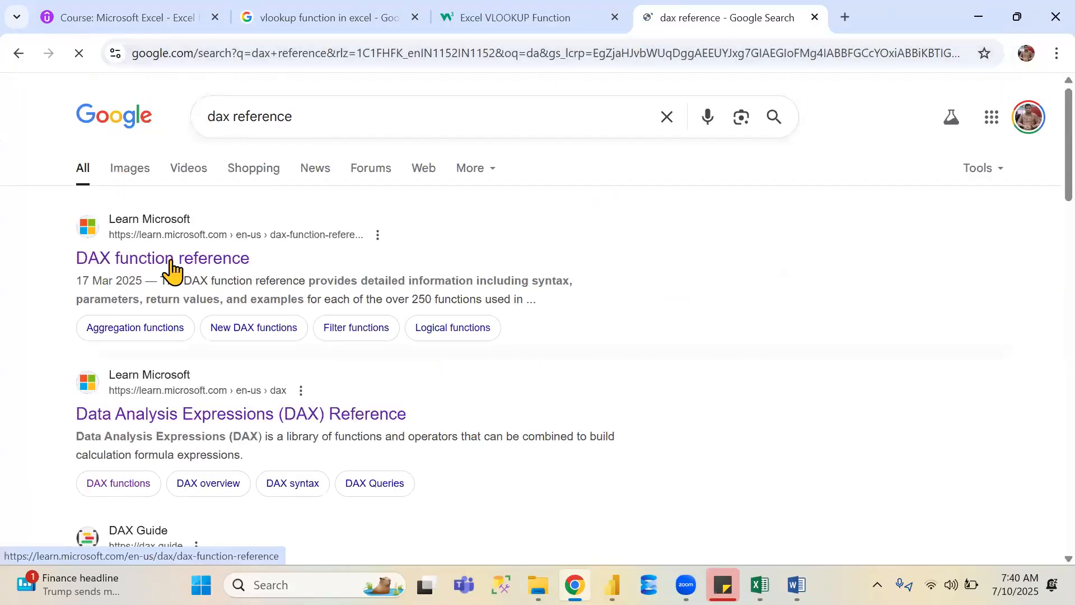
- Scroll through the DAX function reference page to read the function category descriptions
scroll(172, 268, "down", 3)
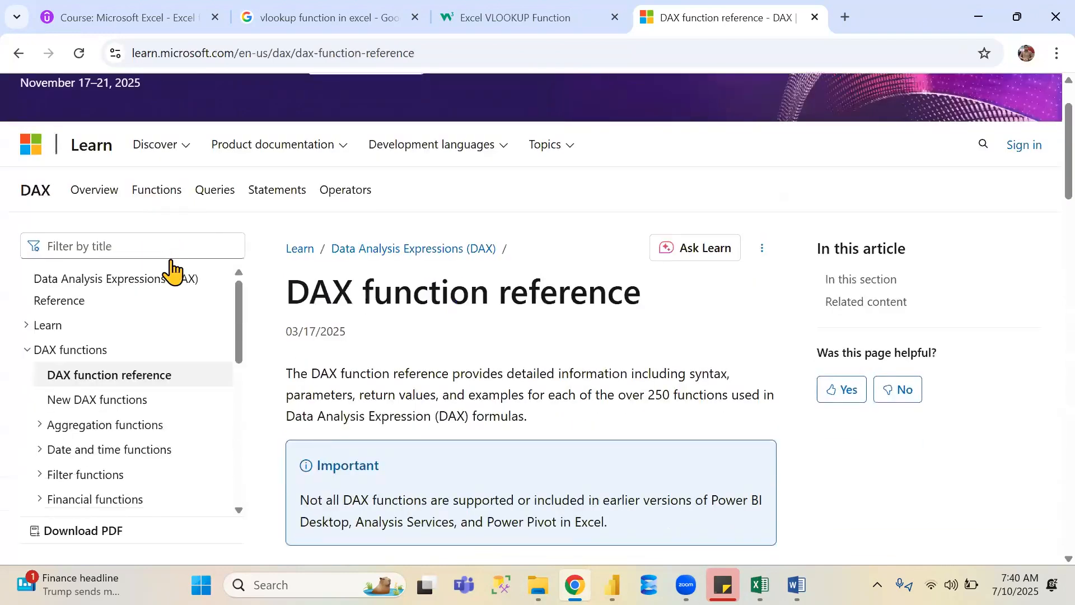
scroll(172, 269, "down", 10)
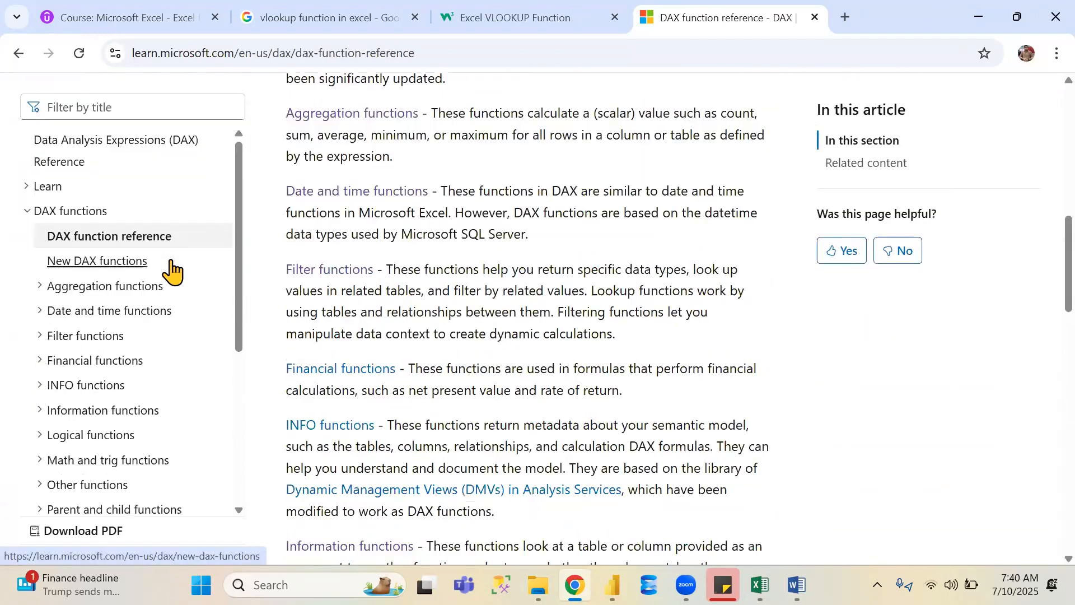
scroll(172, 270, "down", 7)
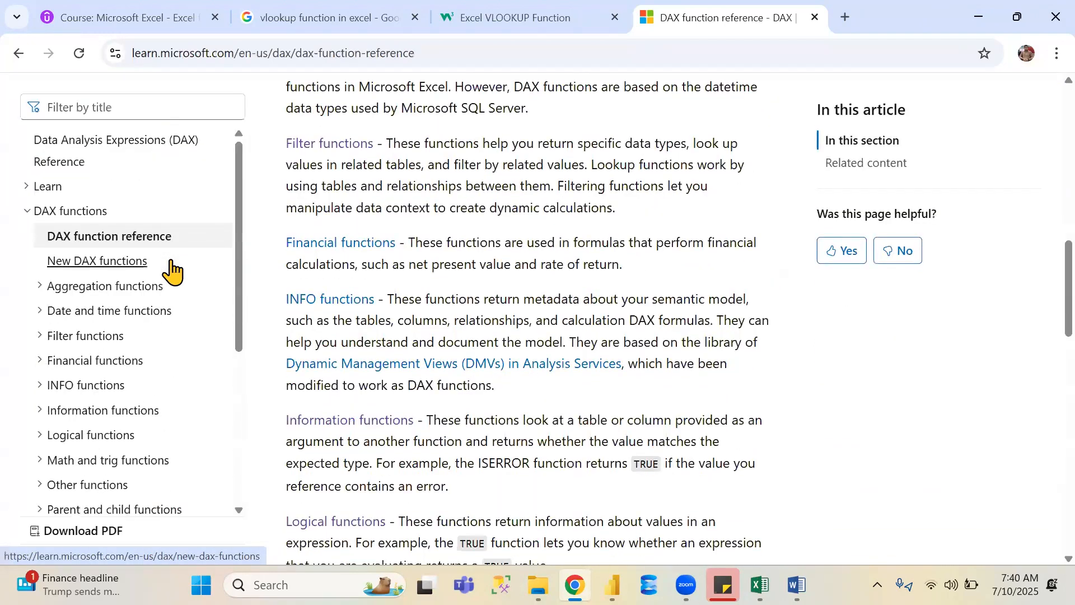
scroll(172, 270, "down", 1)
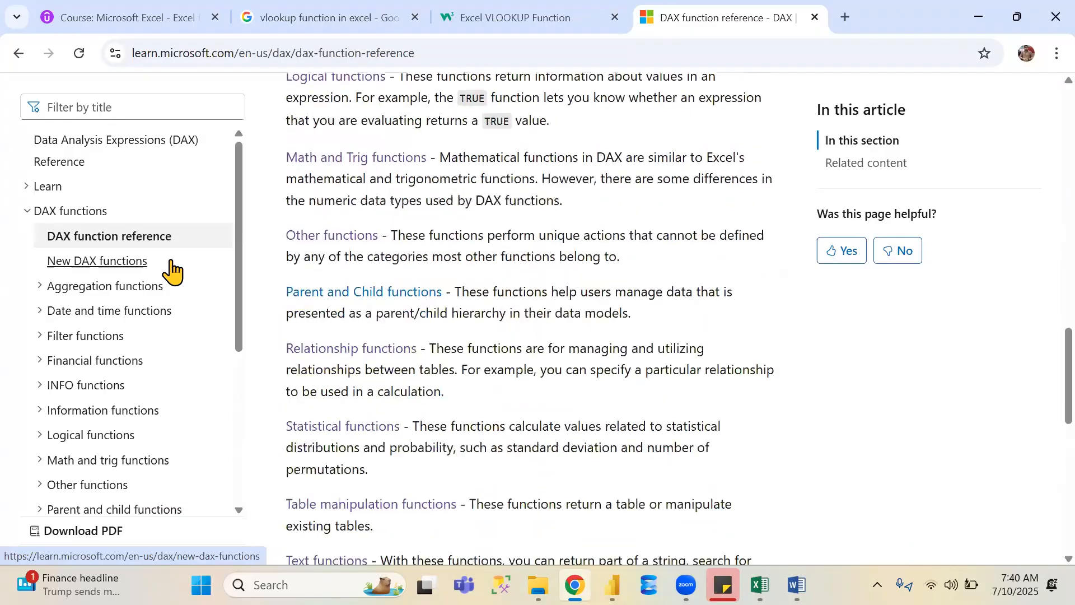
scroll(172, 270, "down", 1)
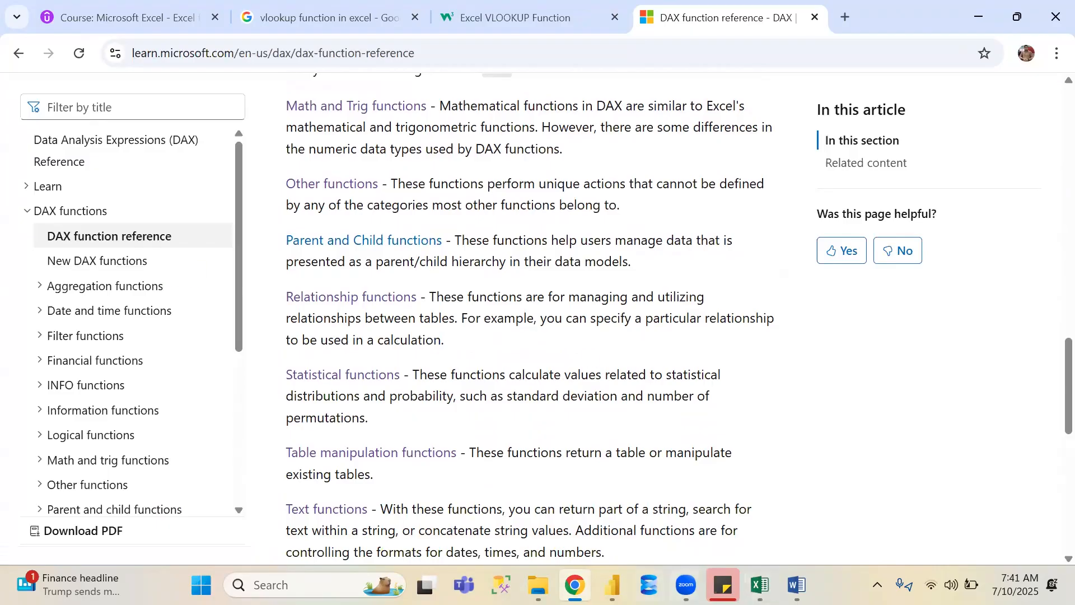
- Open Notepad and switch to the Important Dax Categories notes tab to review the listed functions by category
mouse_move(538, 585)
key("super")
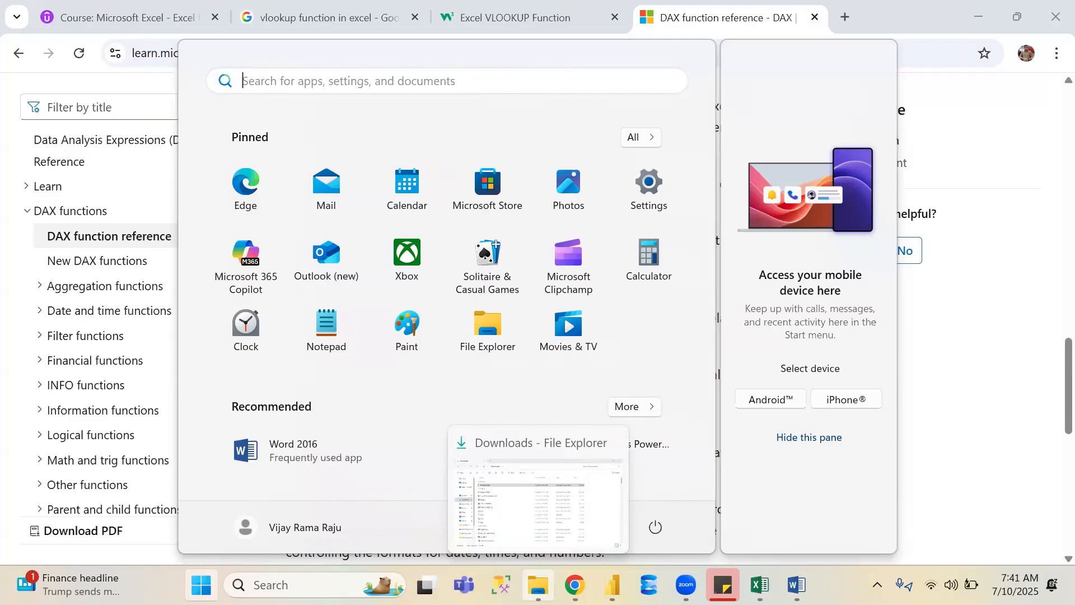
type("n")
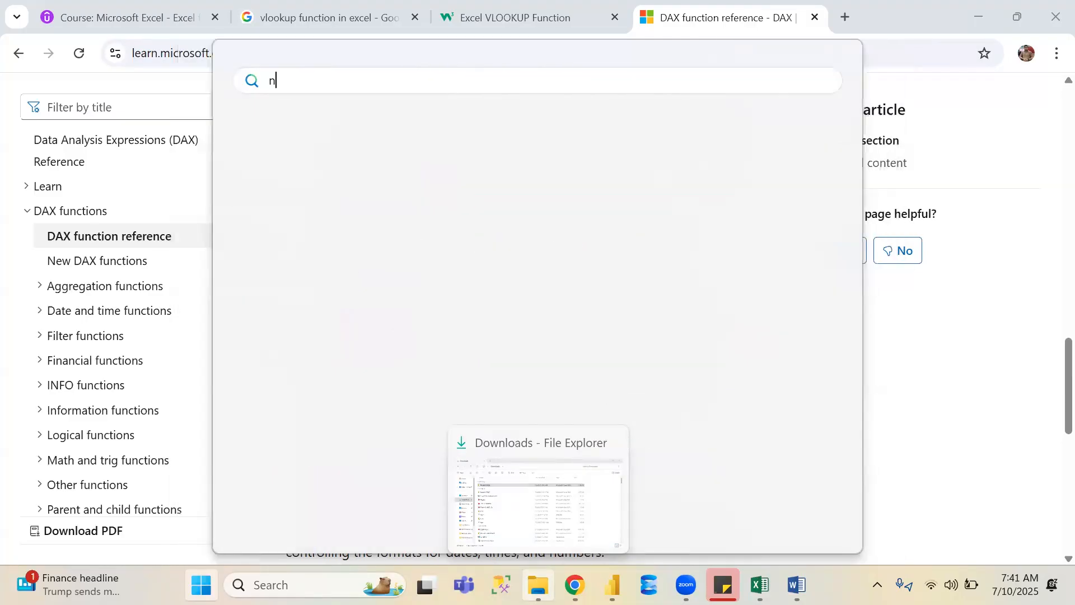
type("ote")
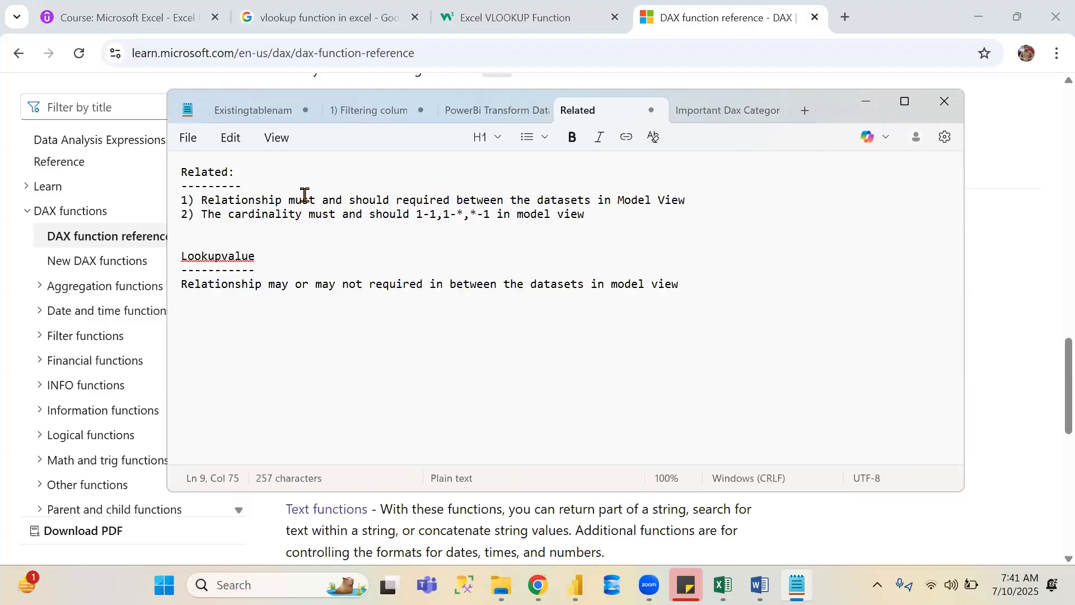
left_click(734, 115)
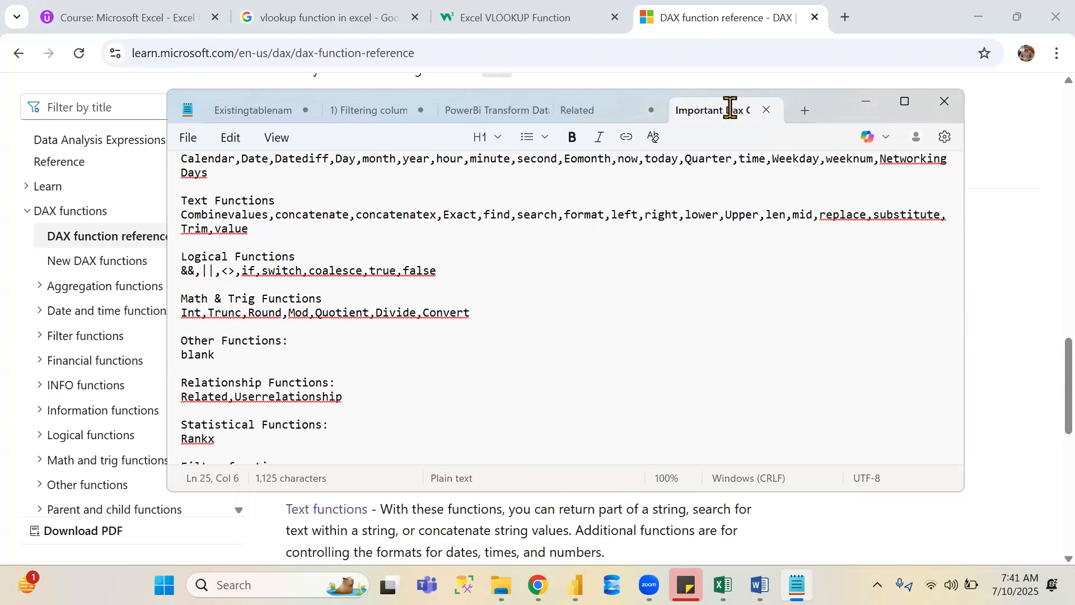
left_click(344, 374)
left_click(359, 403)
key("Down")
key("Down")
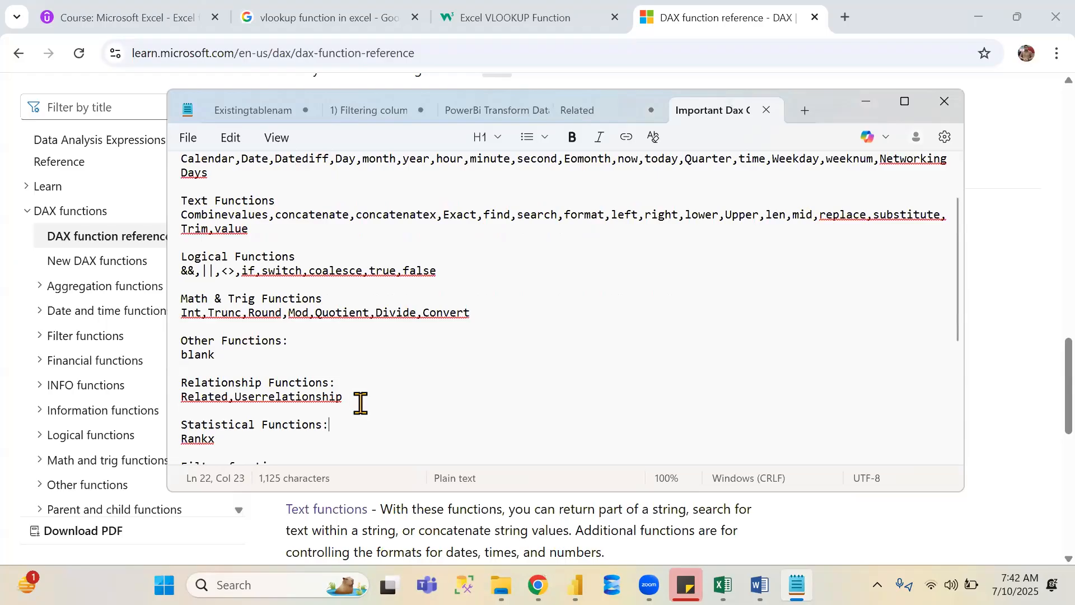
- Back in the browser, open the Statistical functions link in a new tab and switch to it
key("alt+Tab")
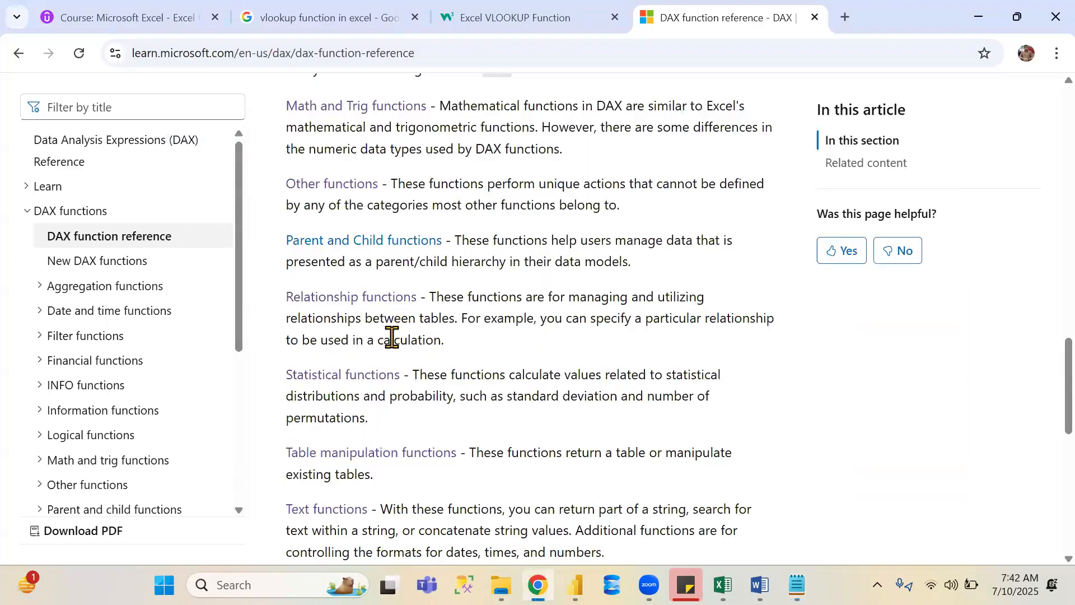
middle_click(374, 381)
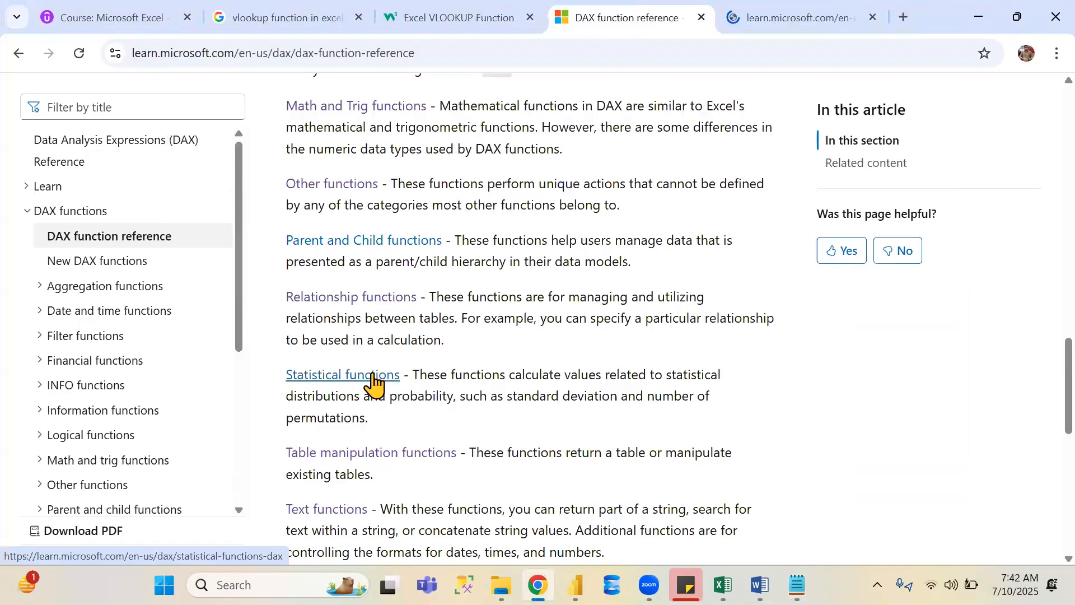
left_click(769, 8)
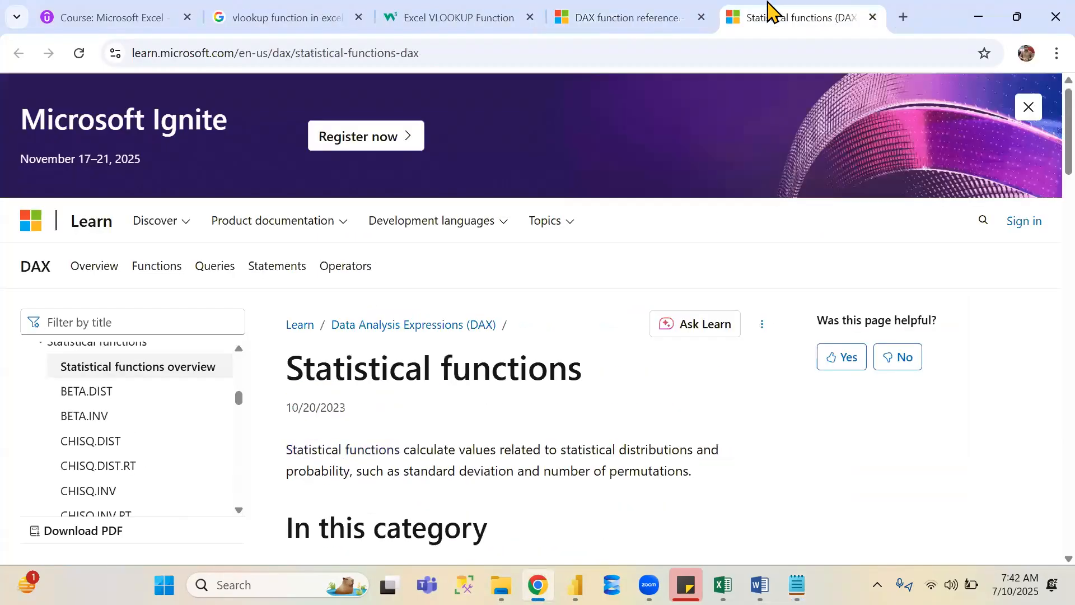
- Browse down the statistical functions table to the RANK.EQ and RANKX entries
key("Down")
key("Down")
key("Down")
key("Down")
key("Down")
key("Down")
key("Down")
key("Down")
key("Down")
key("Down")
key("Down")
key("Down")
key("Down")
key("Down")
key("Down")
key("Down")
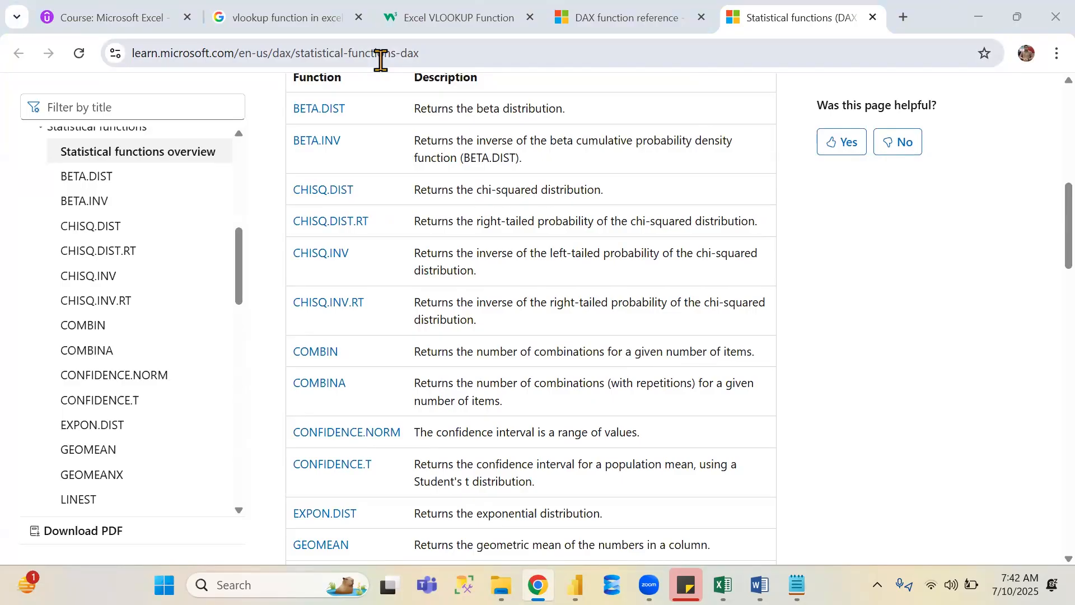
left_click(925, 262)
scroll(896, 280, "down", 1)
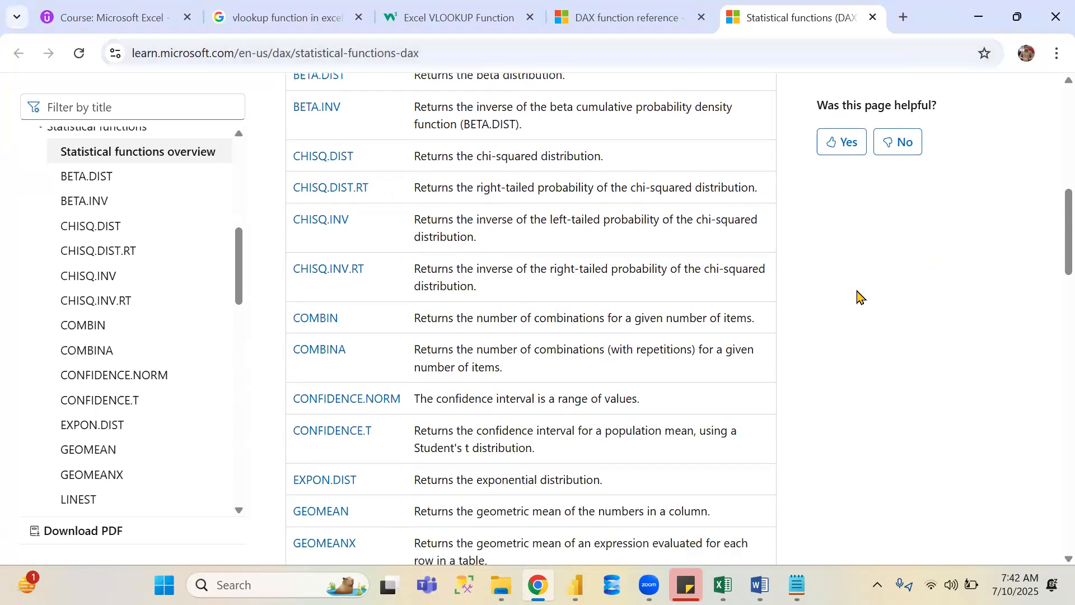
scroll(859, 297, "down", 10)
scroll(860, 297, "down", 5)
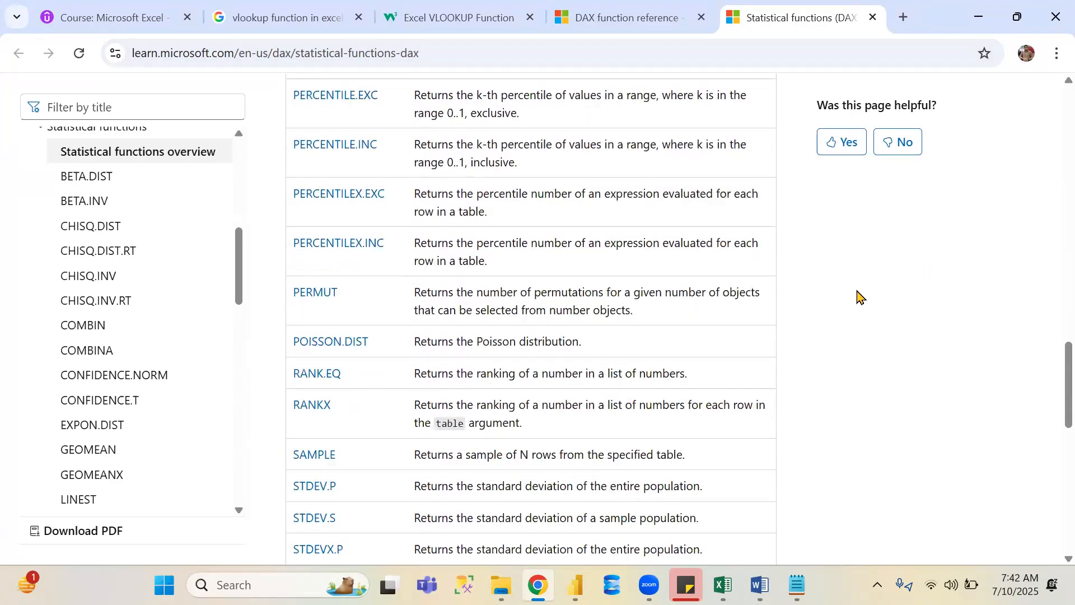
scroll(859, 297, "down", 1)
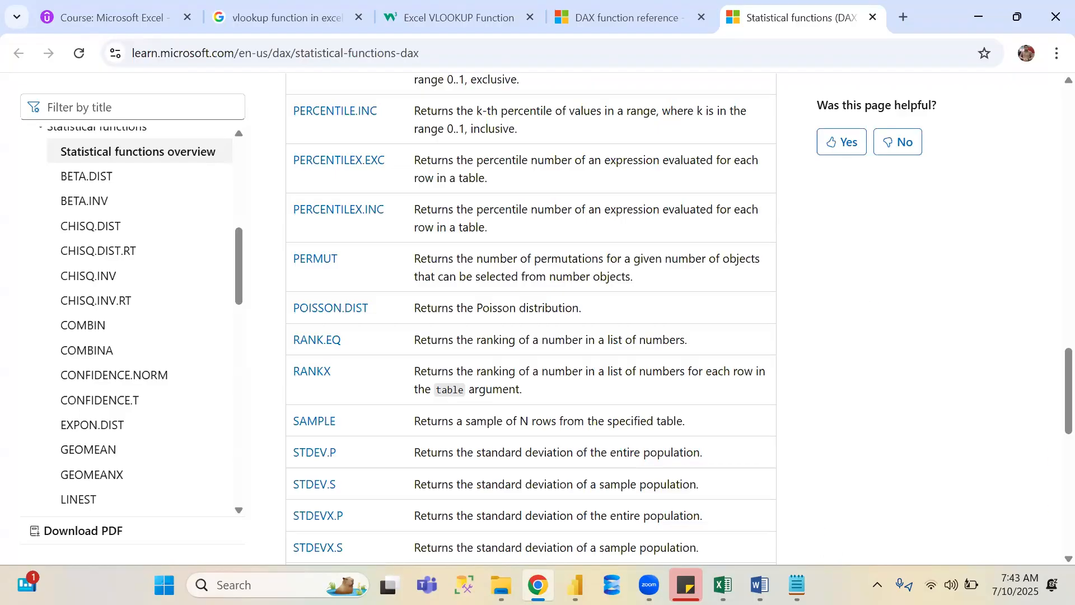
- Switch to Power BI Desktop, open table view, and preview the Append1 through Append4 tables
key("alt+Tab")
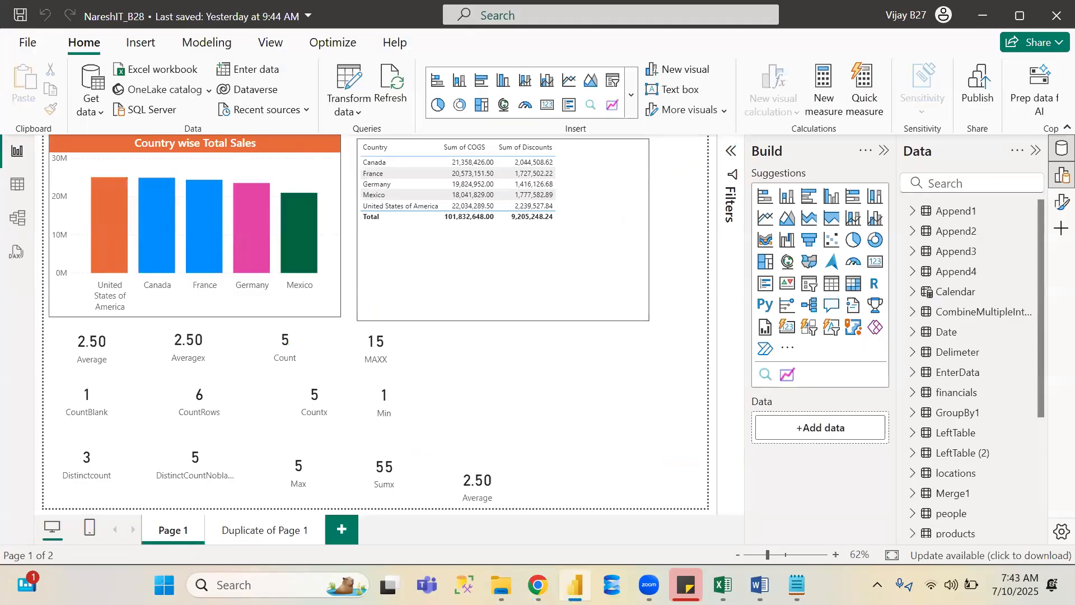
left_click(16, 191)
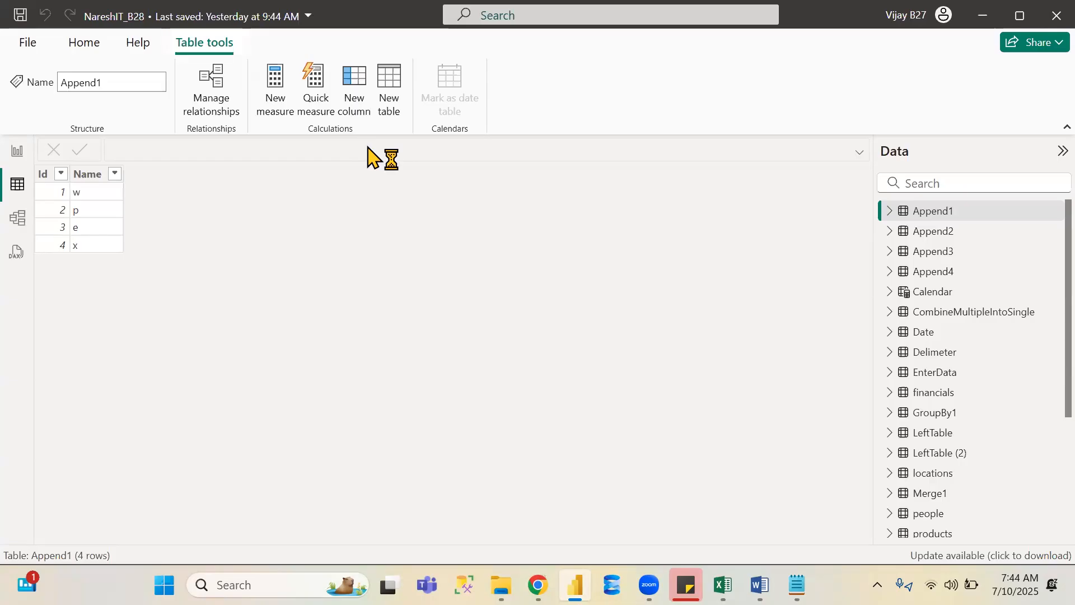
left_click(936, 232)
left_click(937, 258)
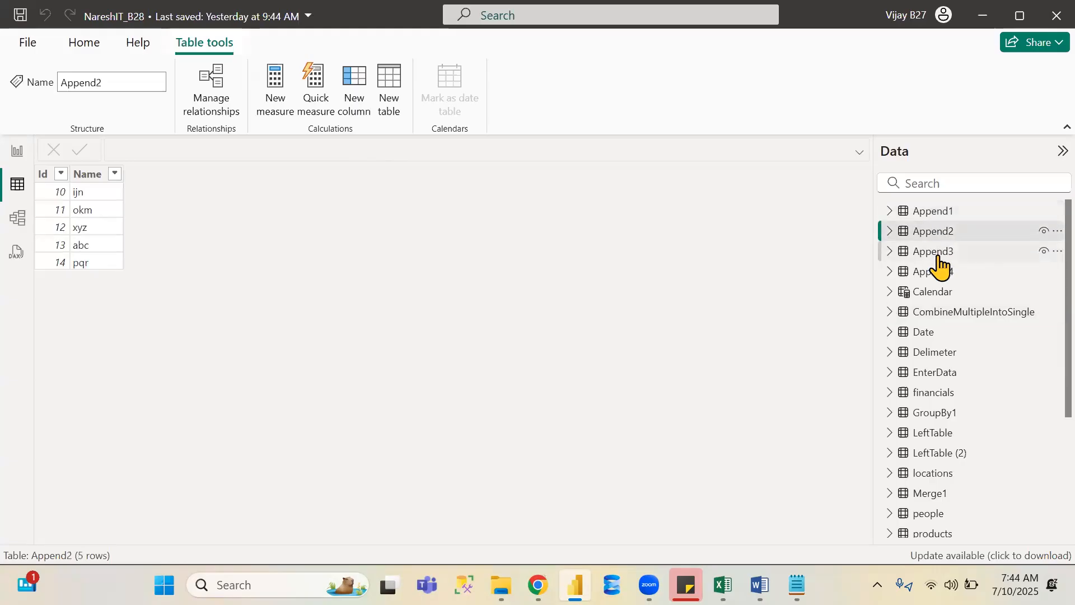
left_click(944, 285)
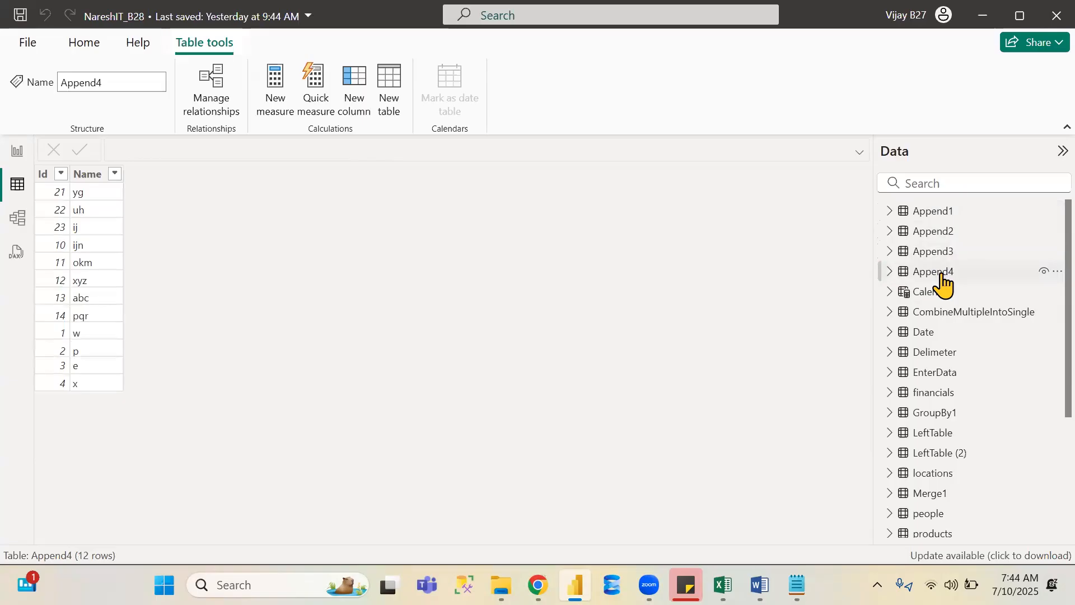
- Preview the Date, Delimeter, EnterData, financials, GroupBy1, LeftTable, LeftTable (2), locations and Merge1 tables
left_click(941, 334)
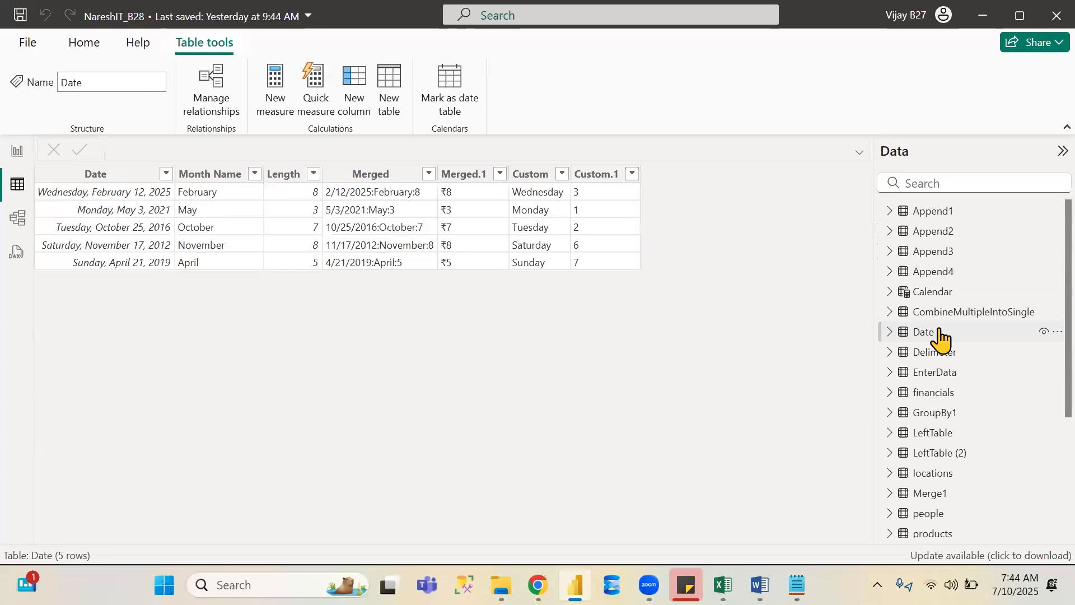
left_click(939, 355)
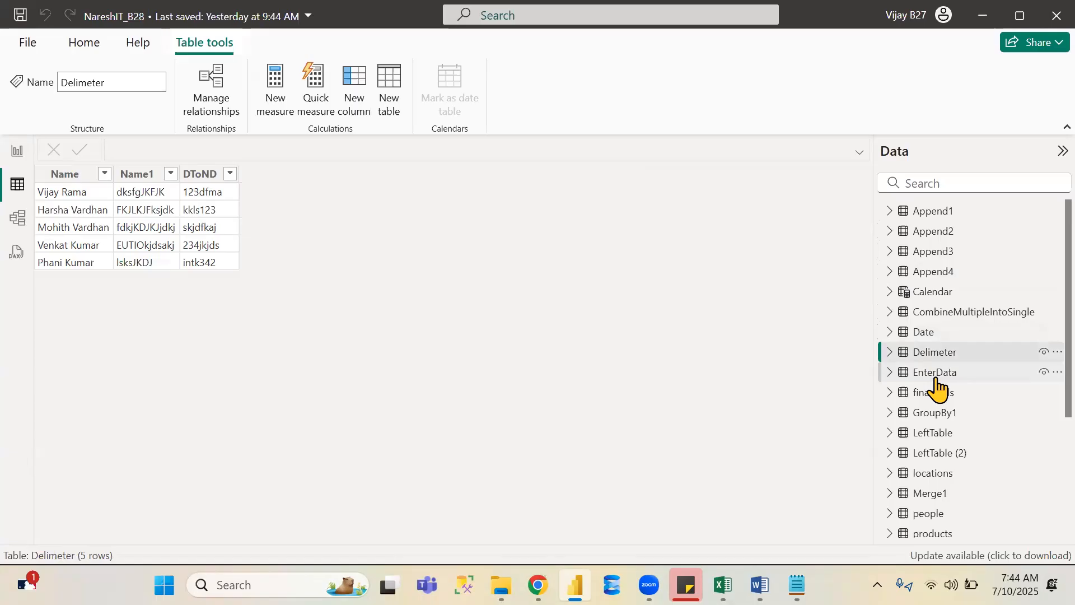
left_click(937, 375)
left_click(936, 392)
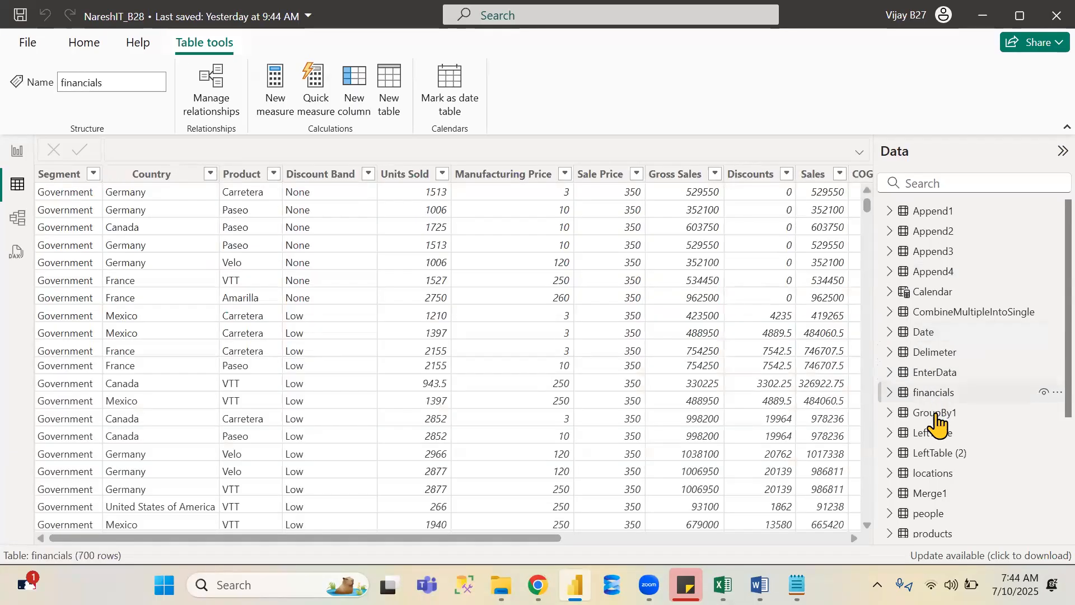
left_click(938, 413)
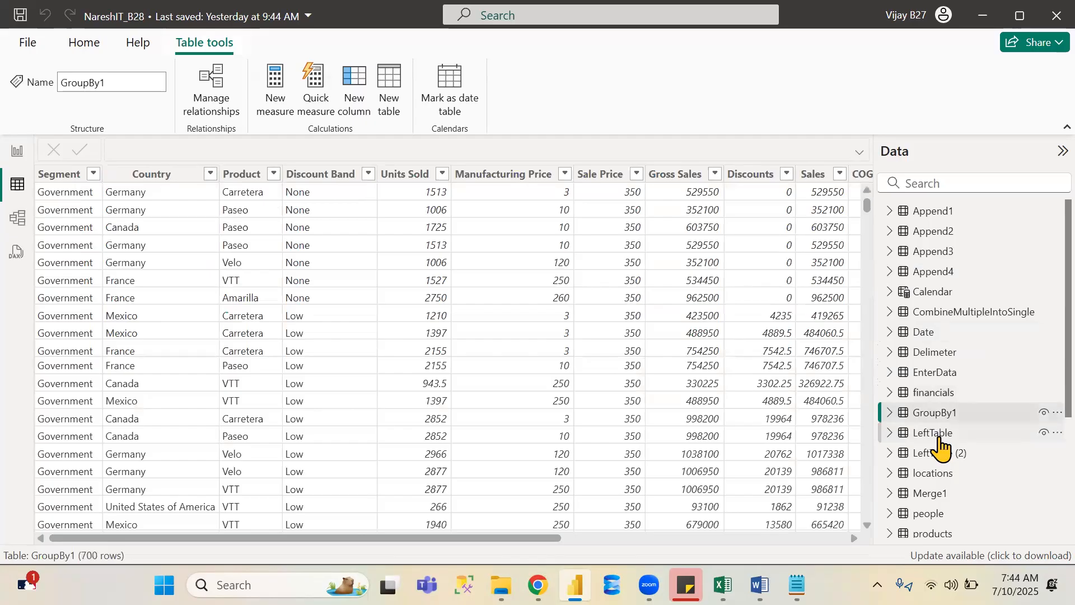
left_click(940, 437)
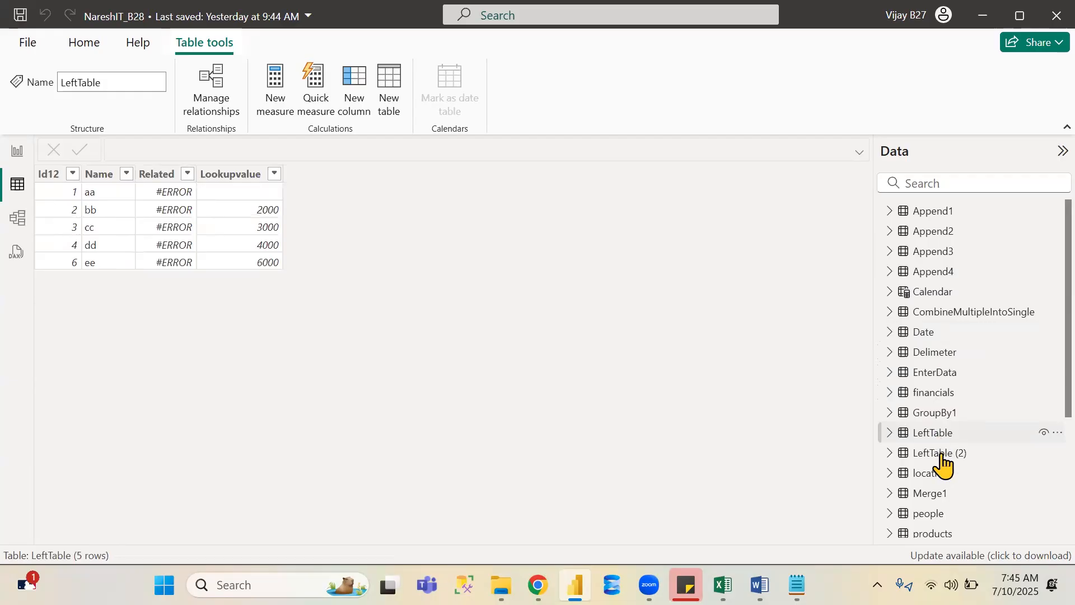
left_click(943, 454)
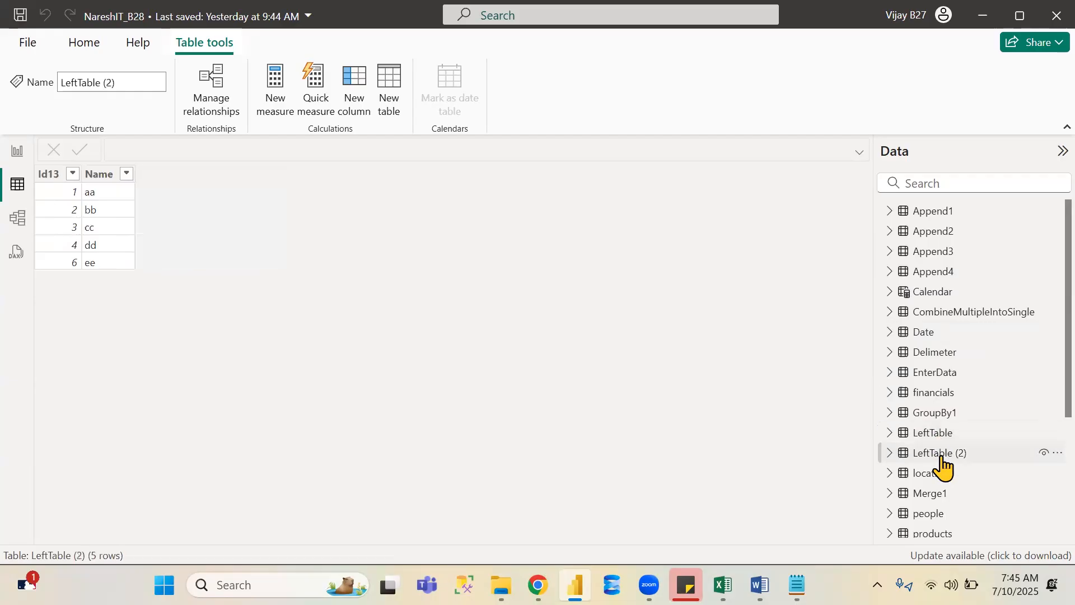
left_click(940, 475)
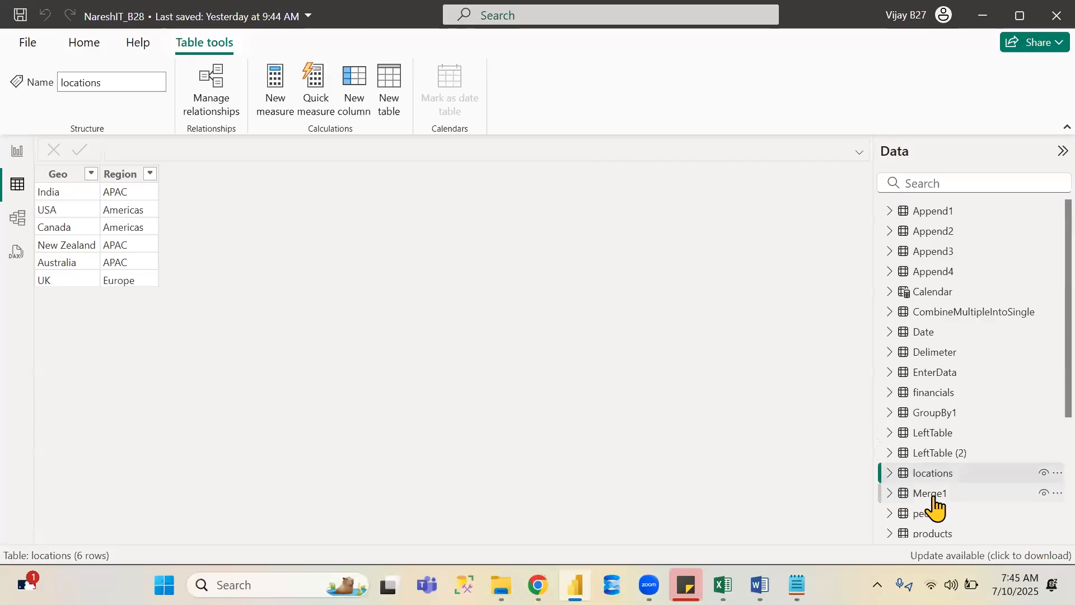
left_click(933, 495)
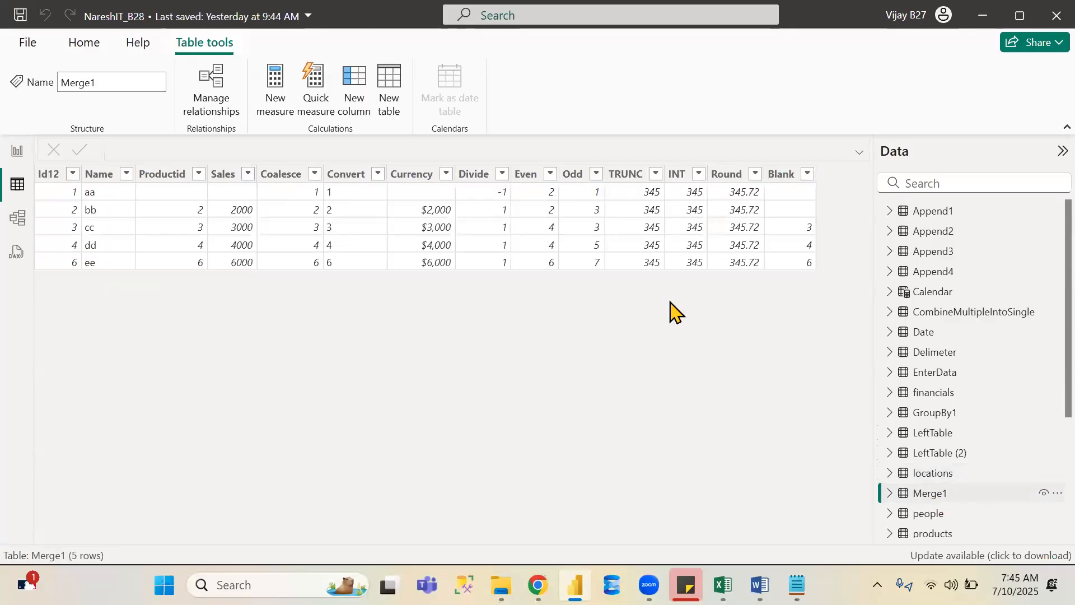
left_click(574, 174)
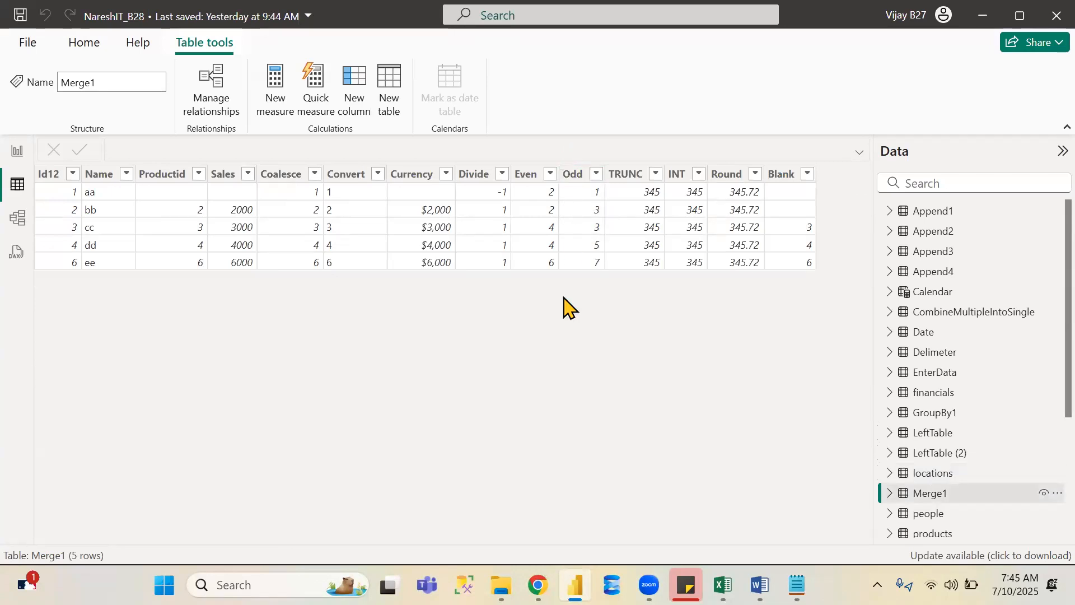
- Add a new calculated column to the Merge1 table named Rankx and start a RANKX formula over the Merge1 table
left_click(577, 177)
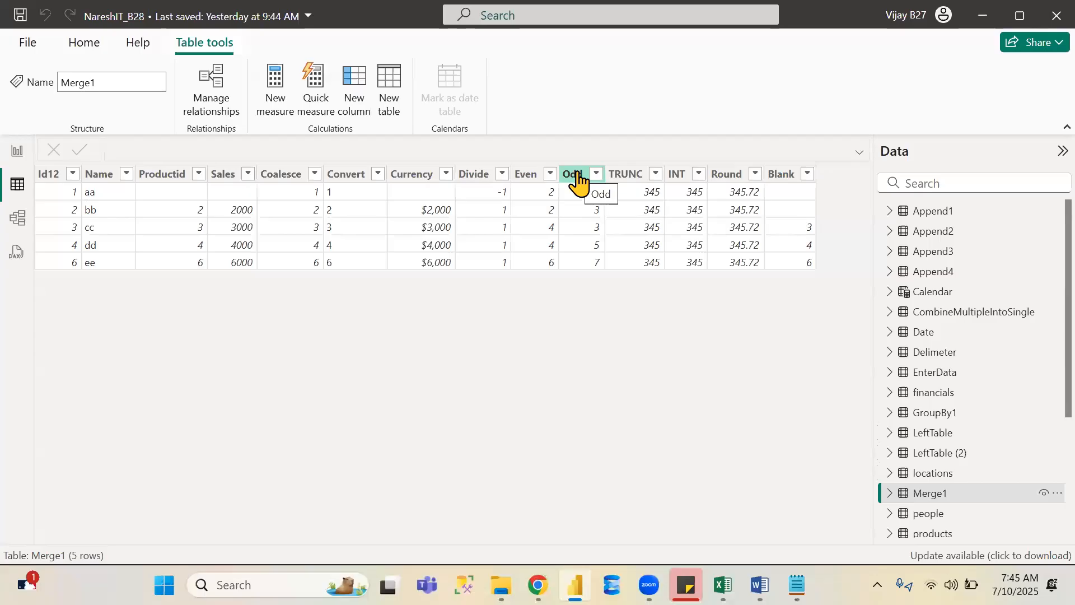
left_click(355, 87)
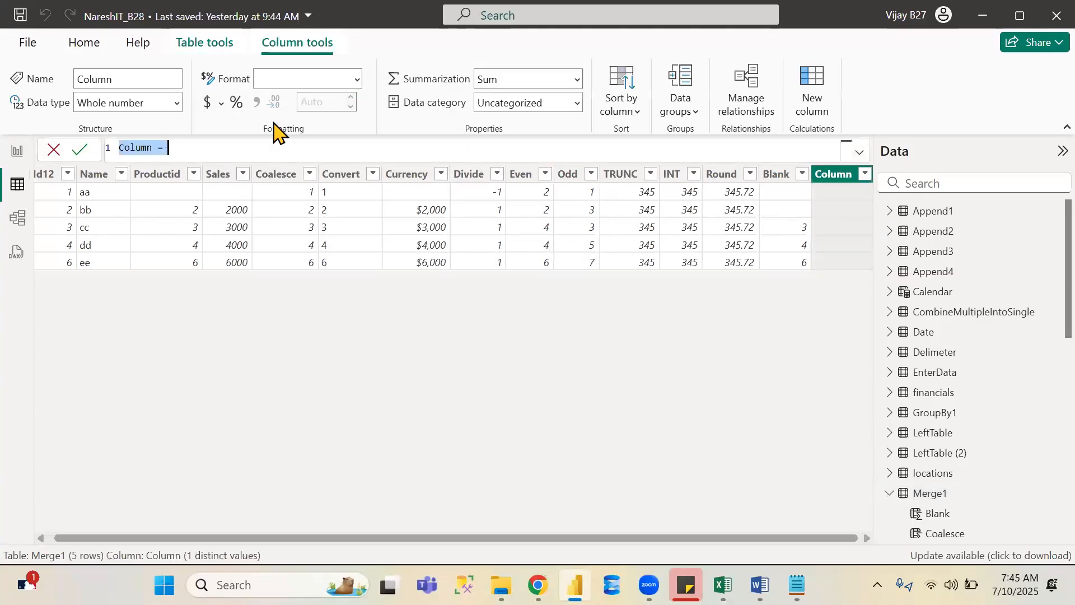
double_click(138, 147)
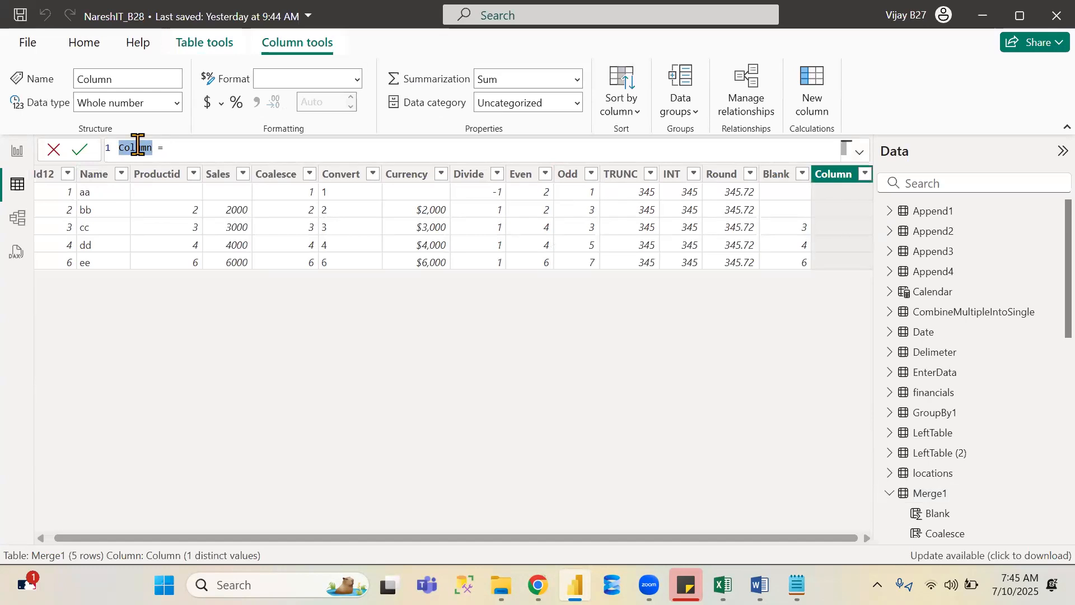
type("Rankx = ra")
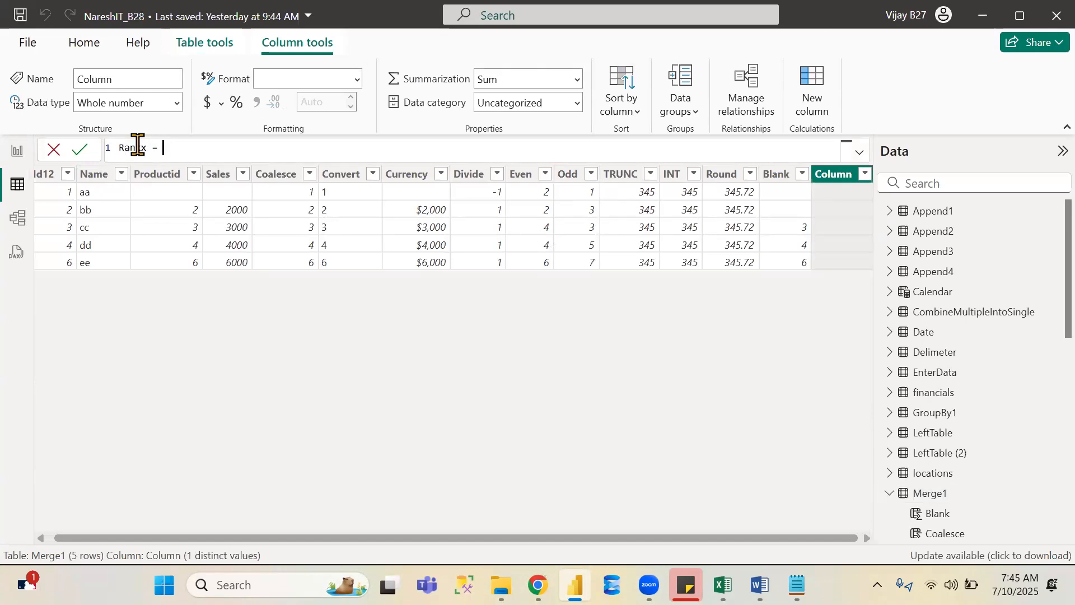
type("nk")
key("Down")
key("Down")
key("Tab")
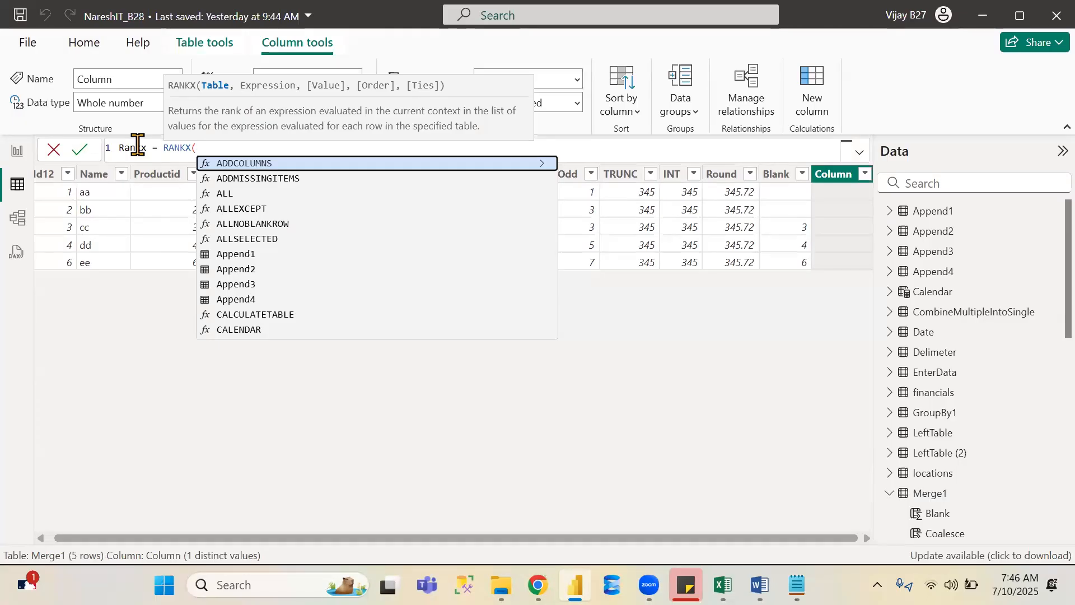
type("me")
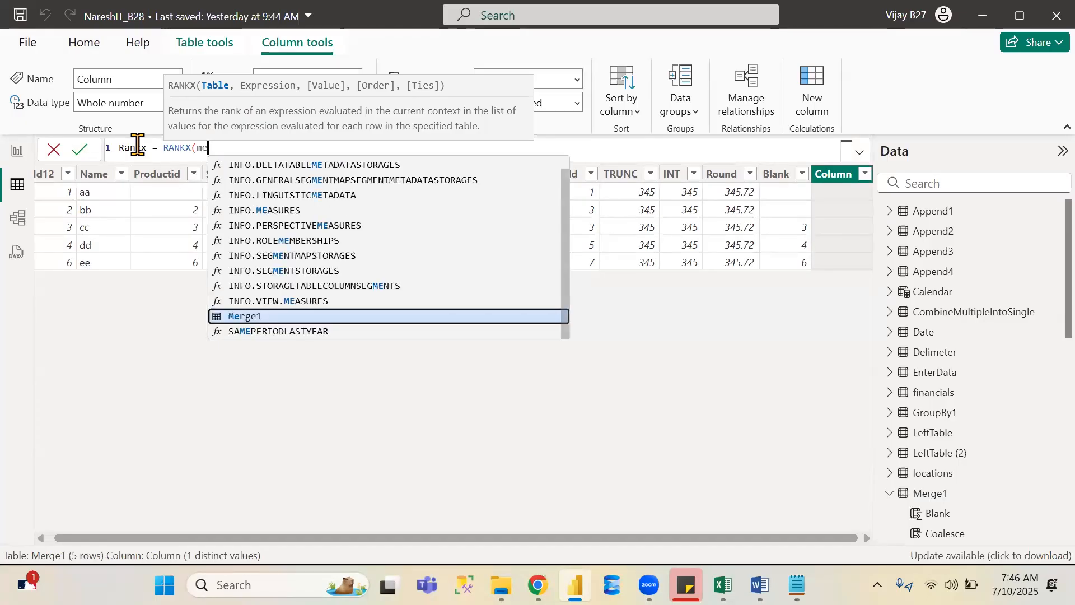
key("Tab")
type(",")
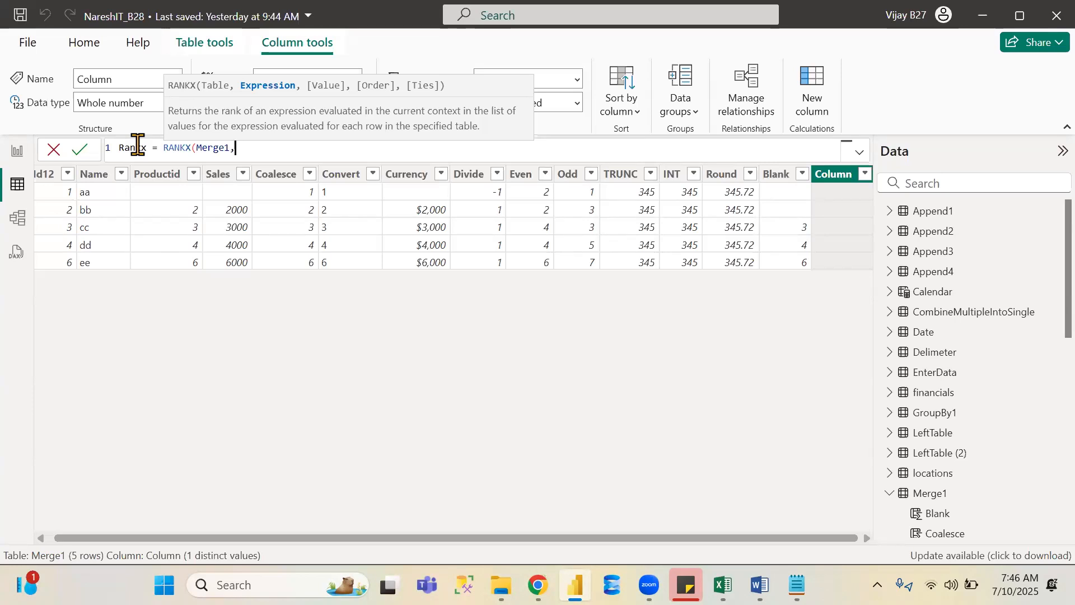
- Complete the RANKX formula with Merge1[Odd] as the expression, ASC order and Dense ties, and commit the column
type("odd")
key("Up")
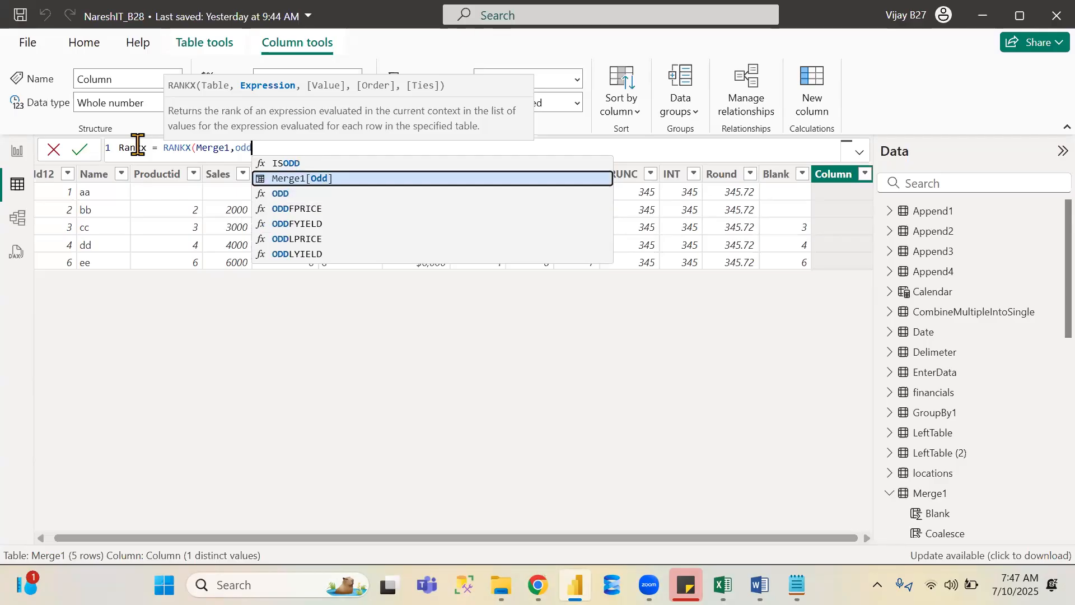
key("Tab")
type(",")
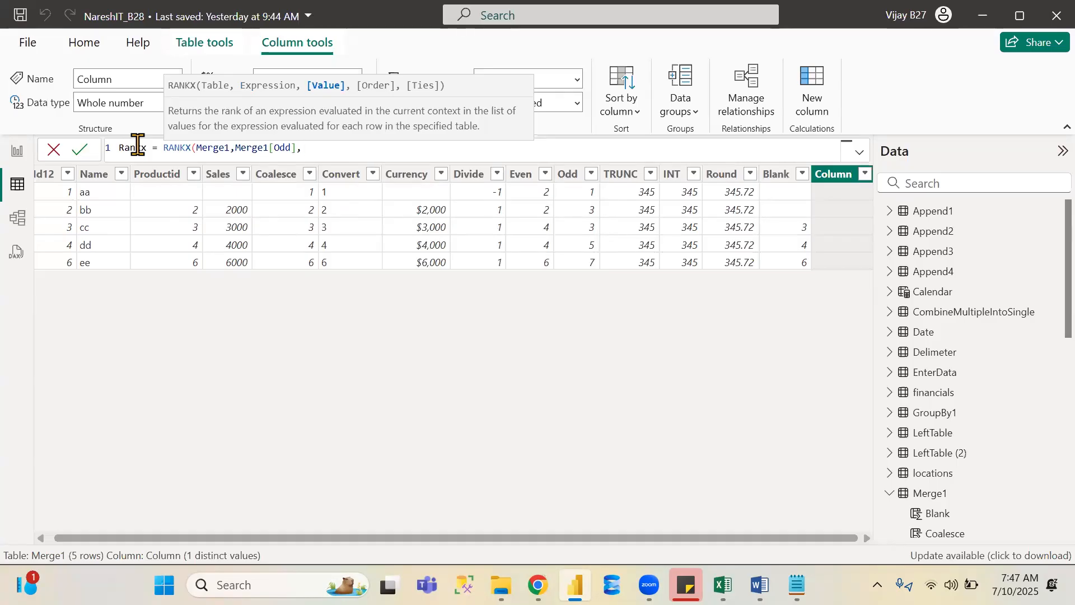
type(",")
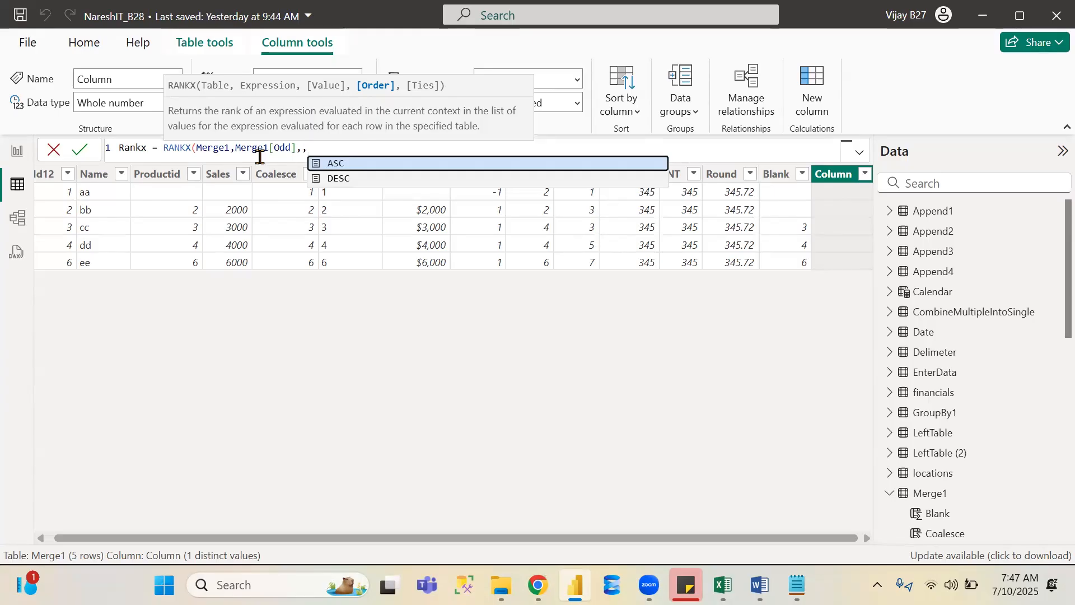
left_click(343, 163)
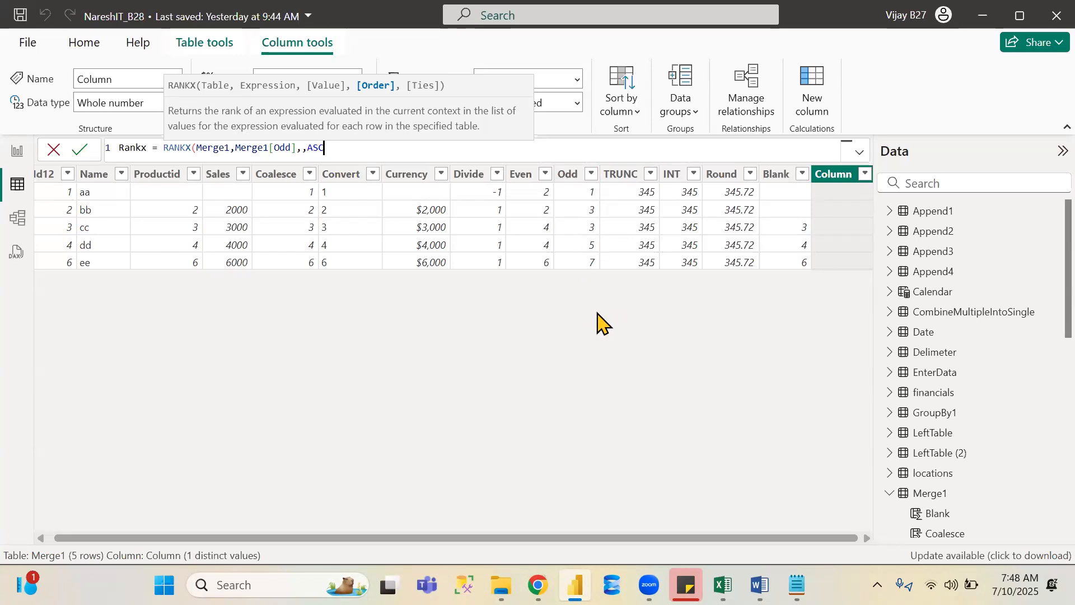
type(",")
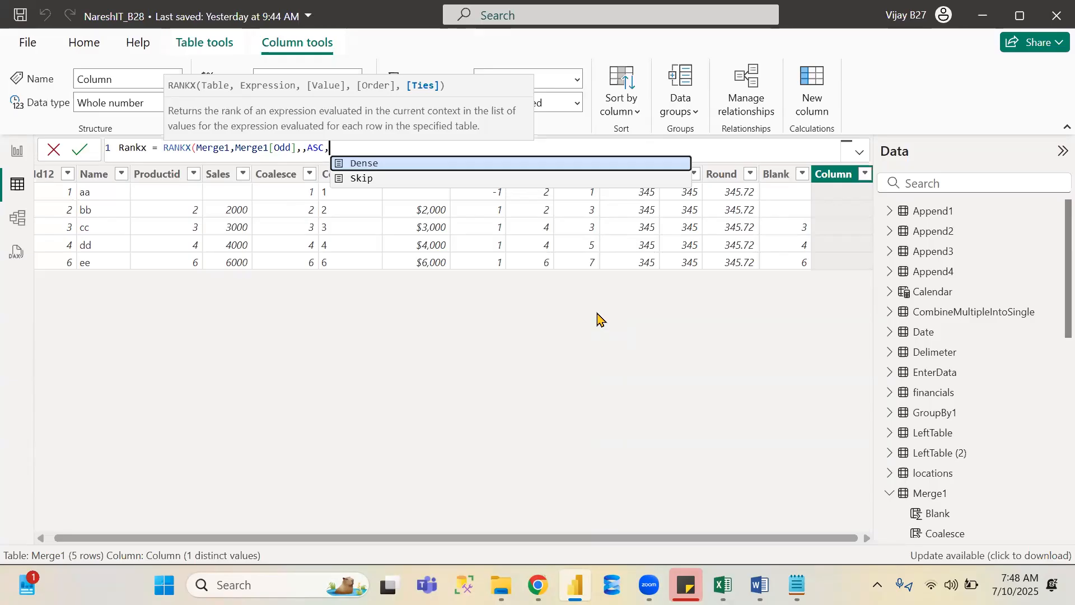
key("Tab")
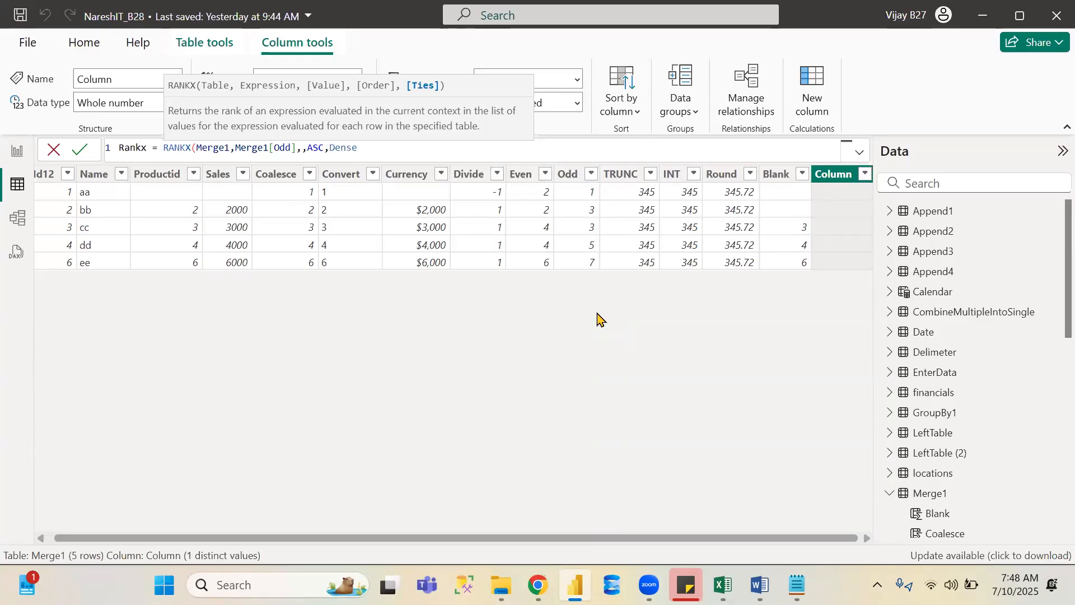
type(")")
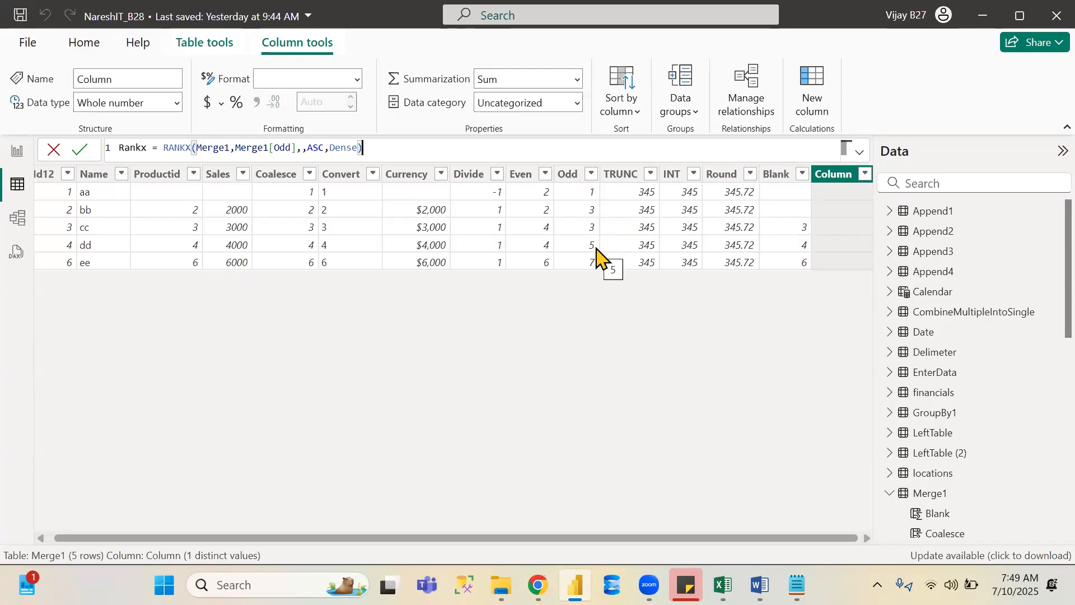
key("Return")
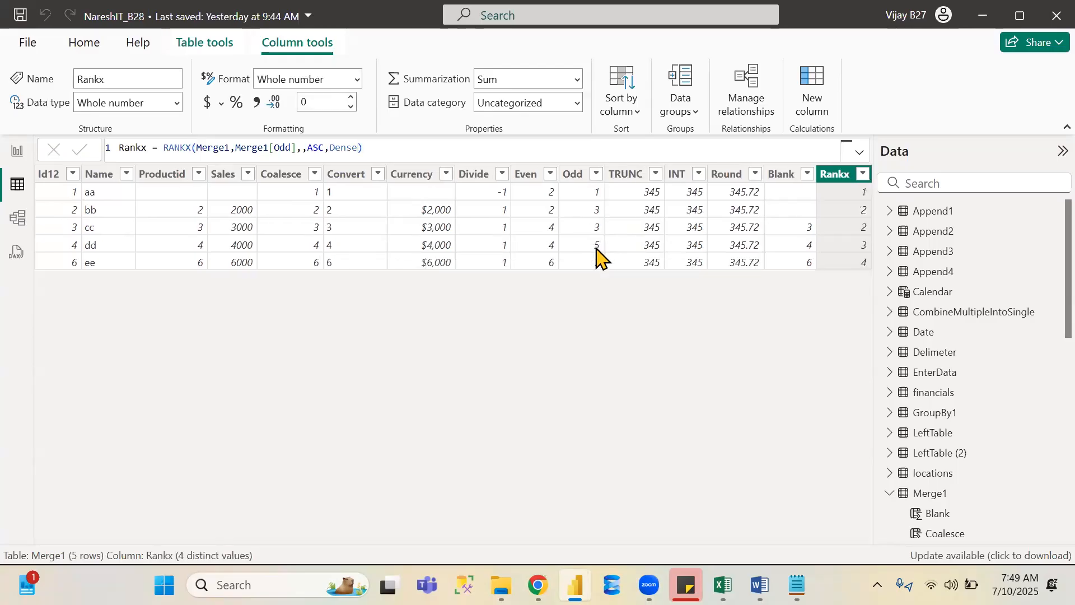
- Change the Rankx formula's ties argument to Skip and commit the column
double_click(347, 146)
type("ski")
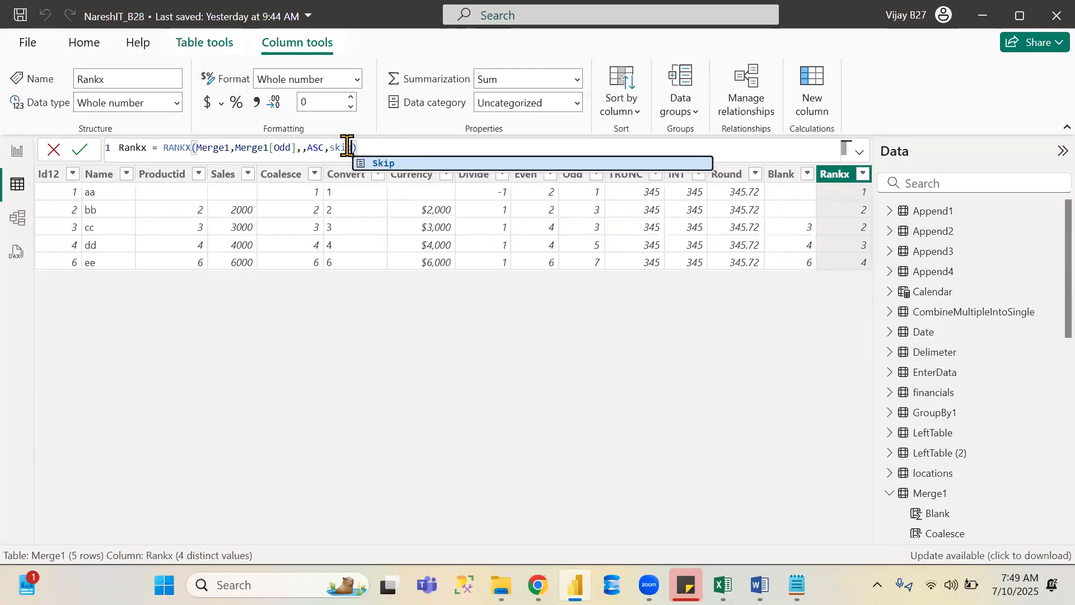
key("Tab")
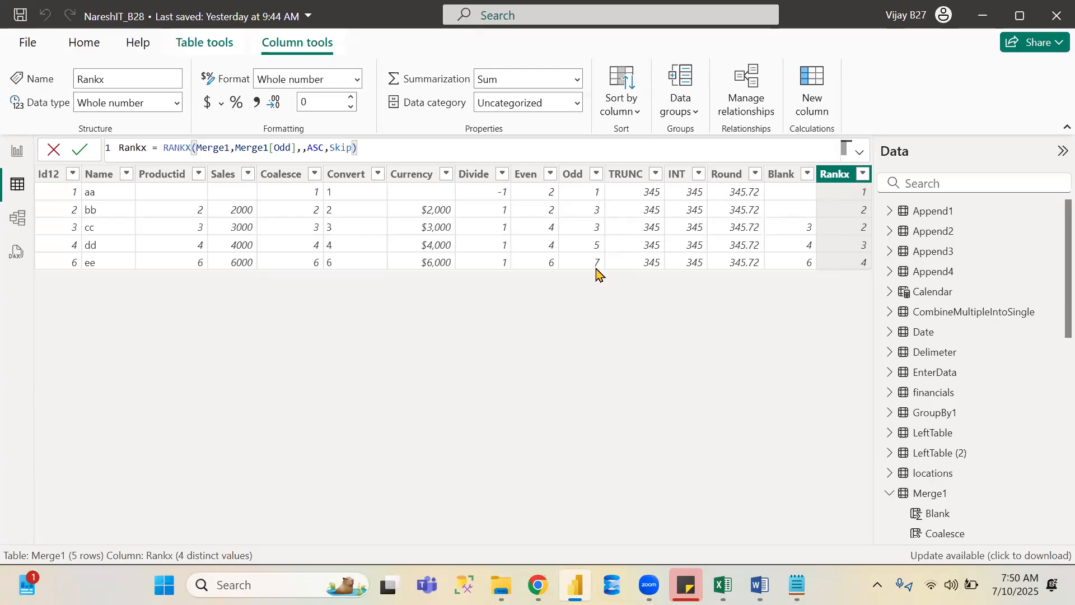
key("Return")
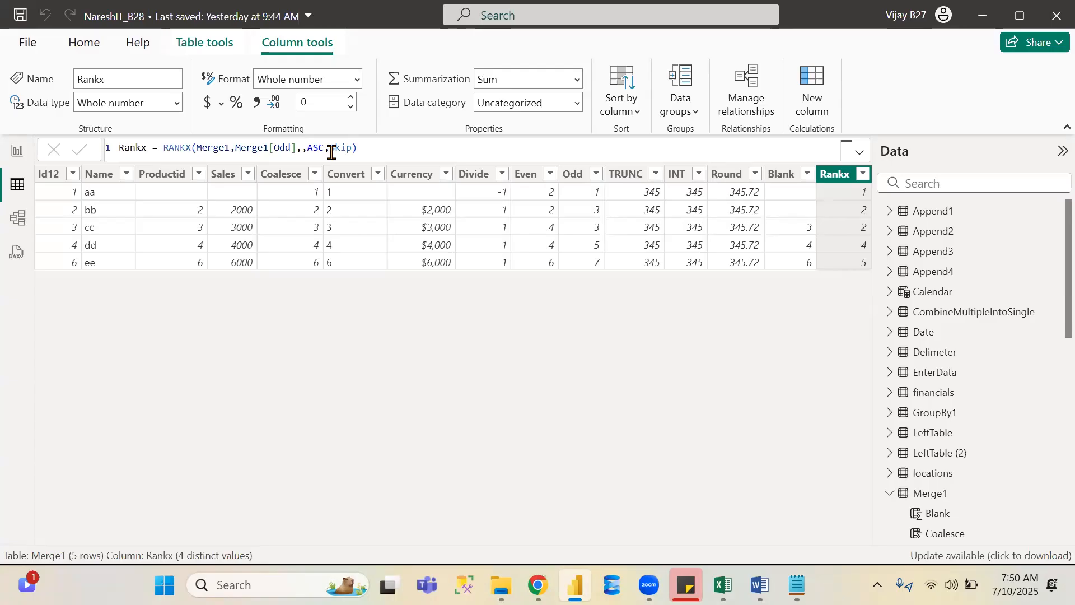
left_click(78, 149)
- Close the Statistical functions browser tab and scroll through the DAX function category notes in Notepad
key("alt+Tab")
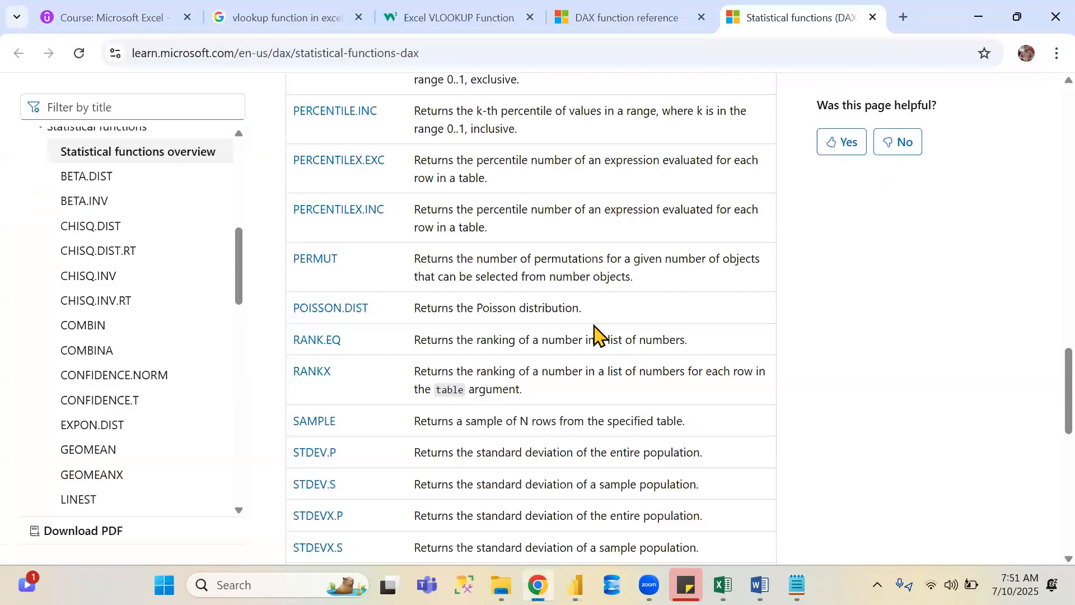
left_click(872, 18)
mouse_move(798, 585)
left_click(797, 498)
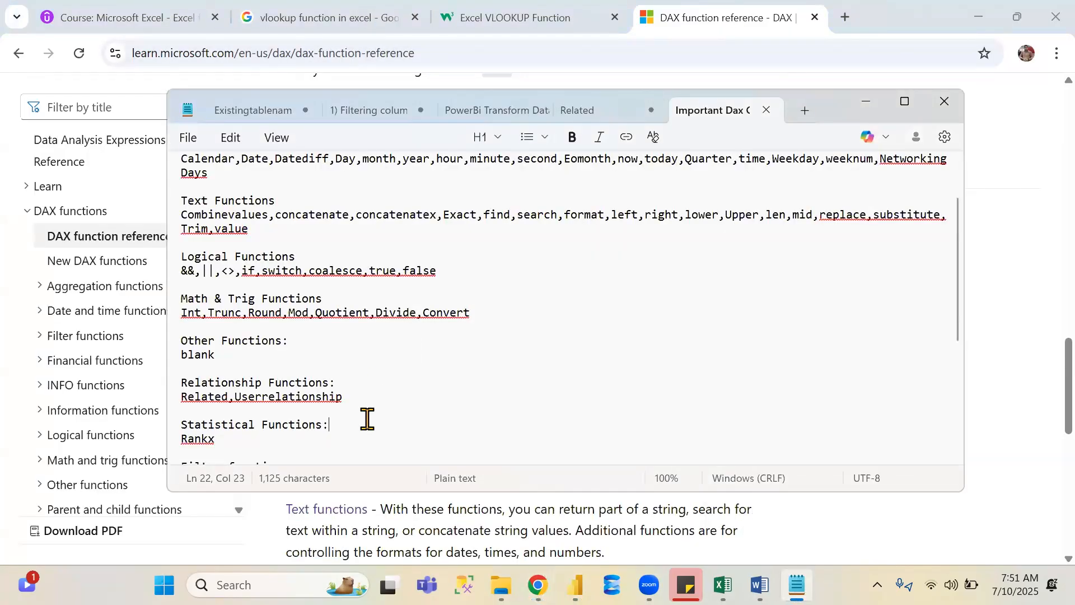
key("Down")
key("Down")
key("Down")
key("Down")
key("Down")
key("Down")
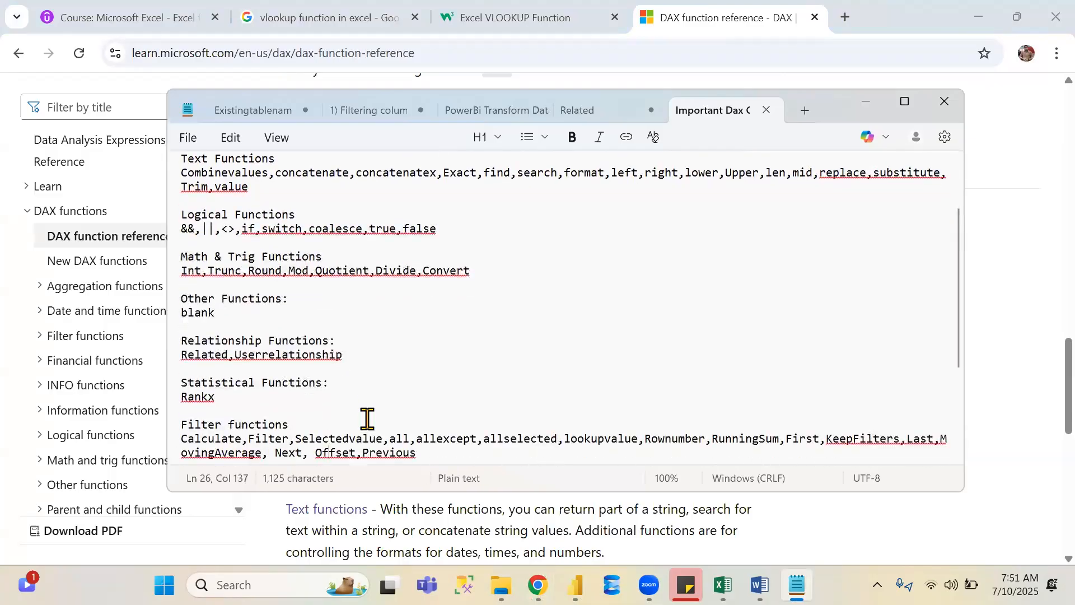
key("Down")
key("Down")
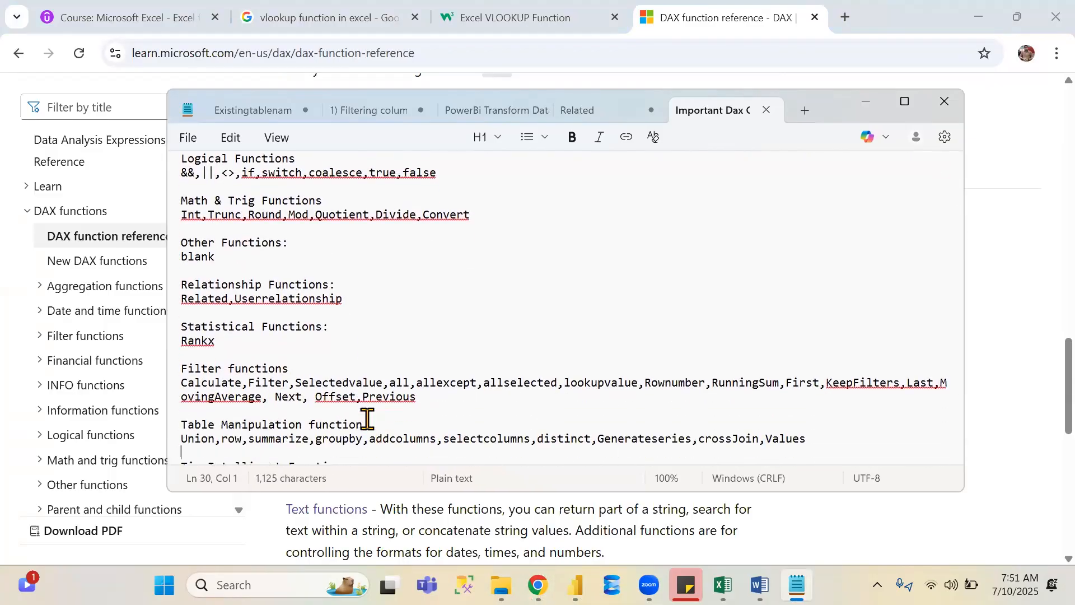
- Back in the DAX function reference, open the Table manipulation functions link in a new tab and switch to it
key("alt+Tab")
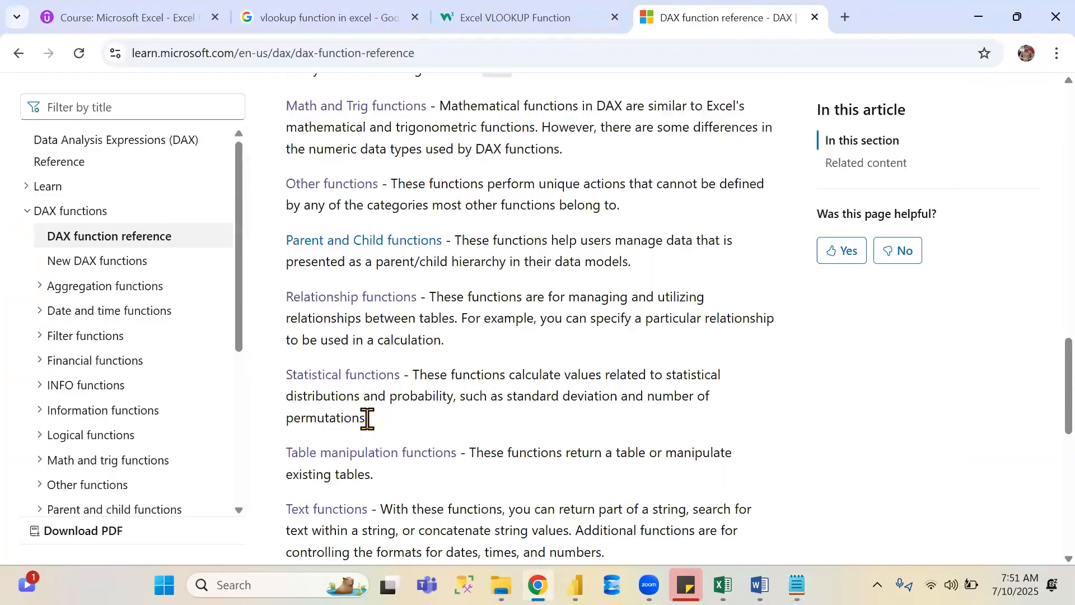
middle_click(384, 453)
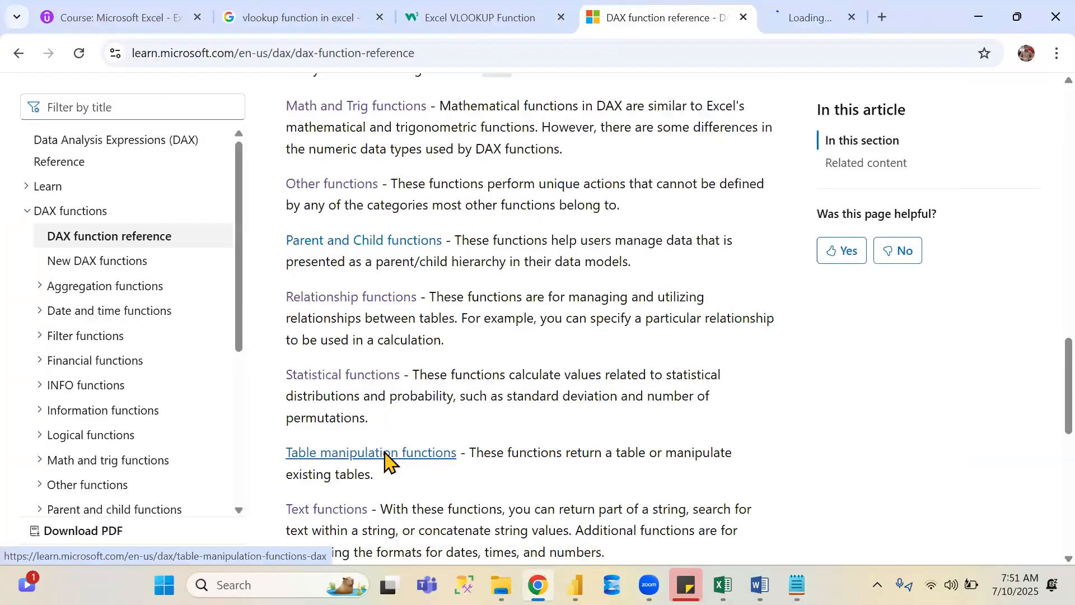
left_click(776, 9)
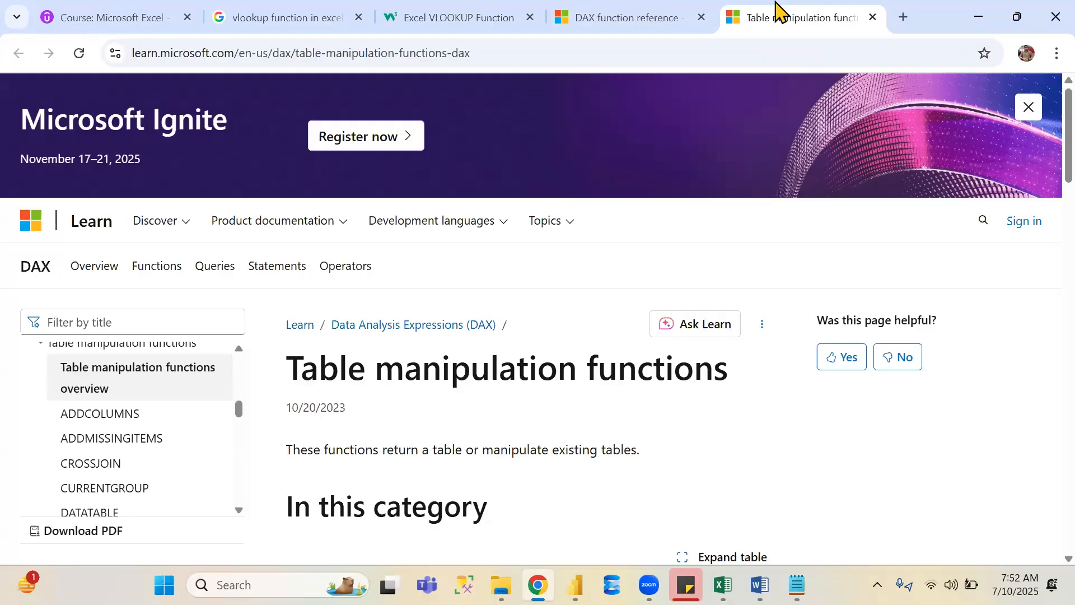
- Scroll through the table manipulation functions list from ADDCOLUMNS onward
key("Down")
key("Down")
key("Down")
key("Down")
key("Down")
key("Down")
key("Down")
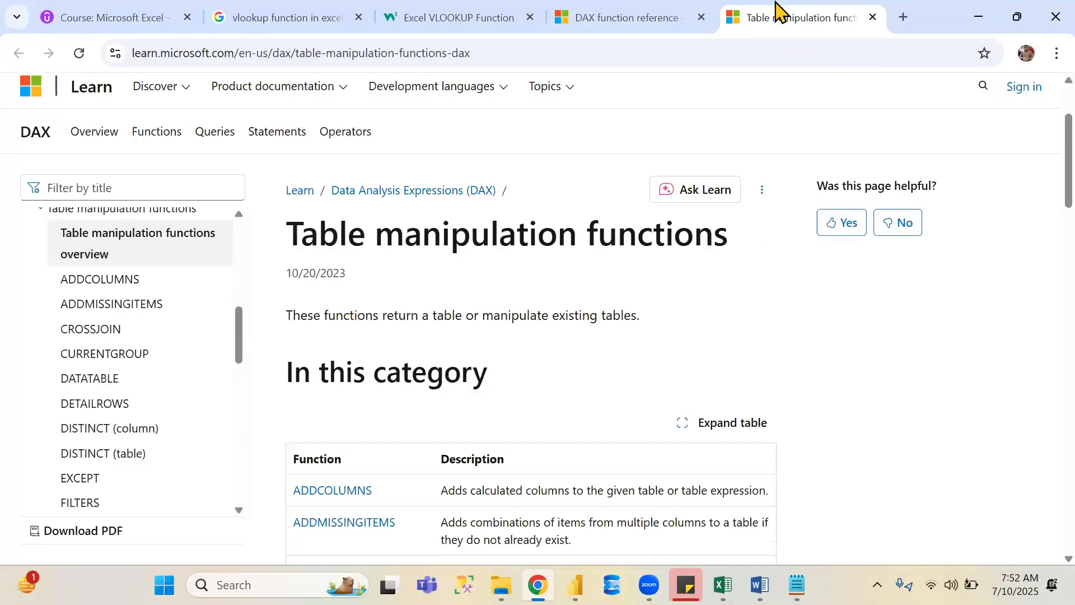
key("Down")
key("Down")
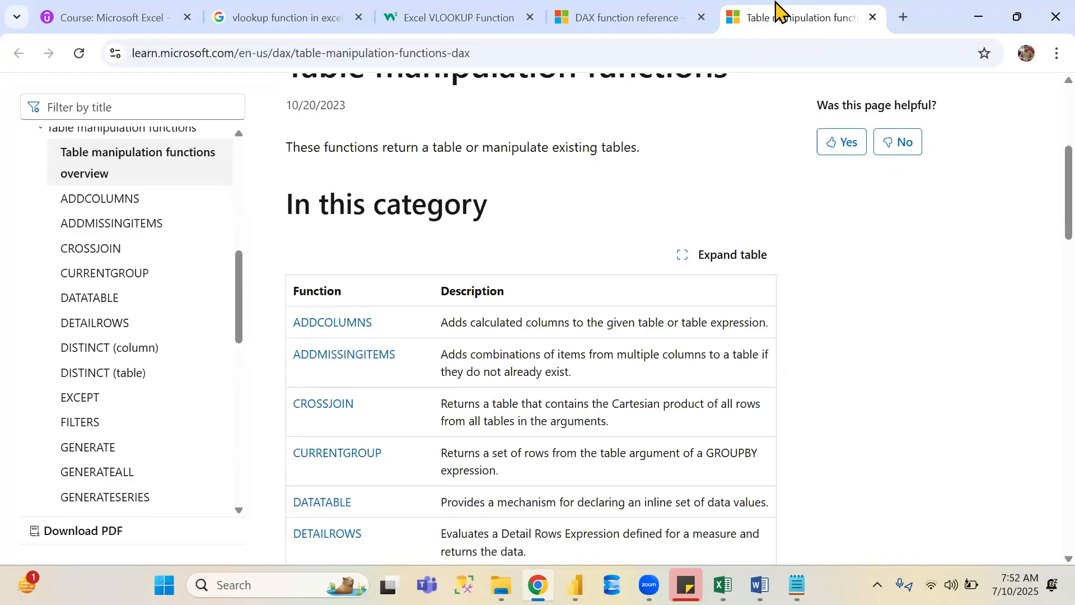
key("Down")
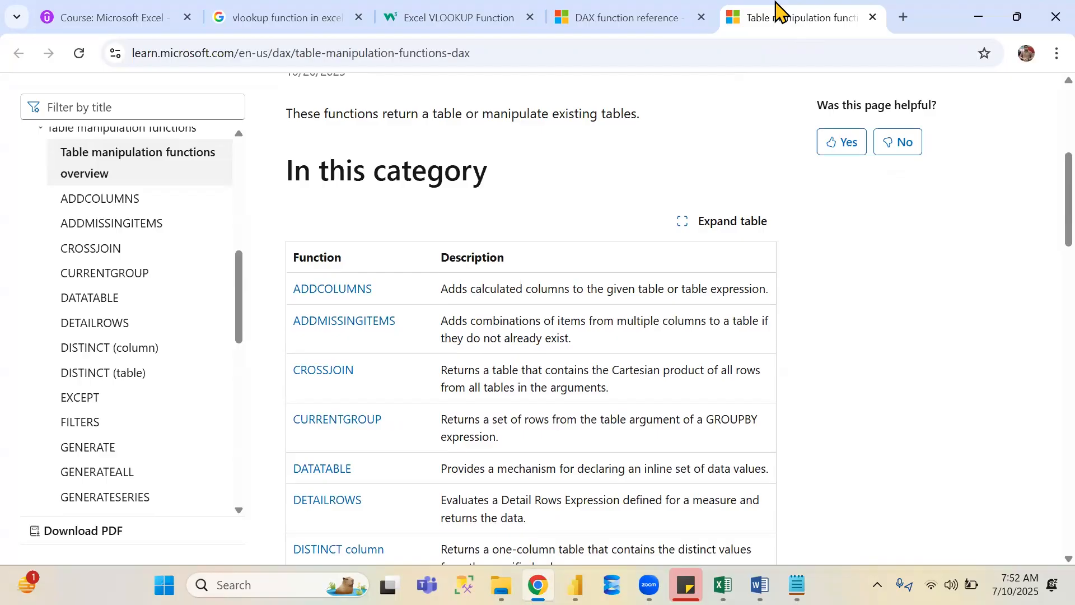
key("Down")
key("Down")
key("Down")
key("Down")
key("Down")
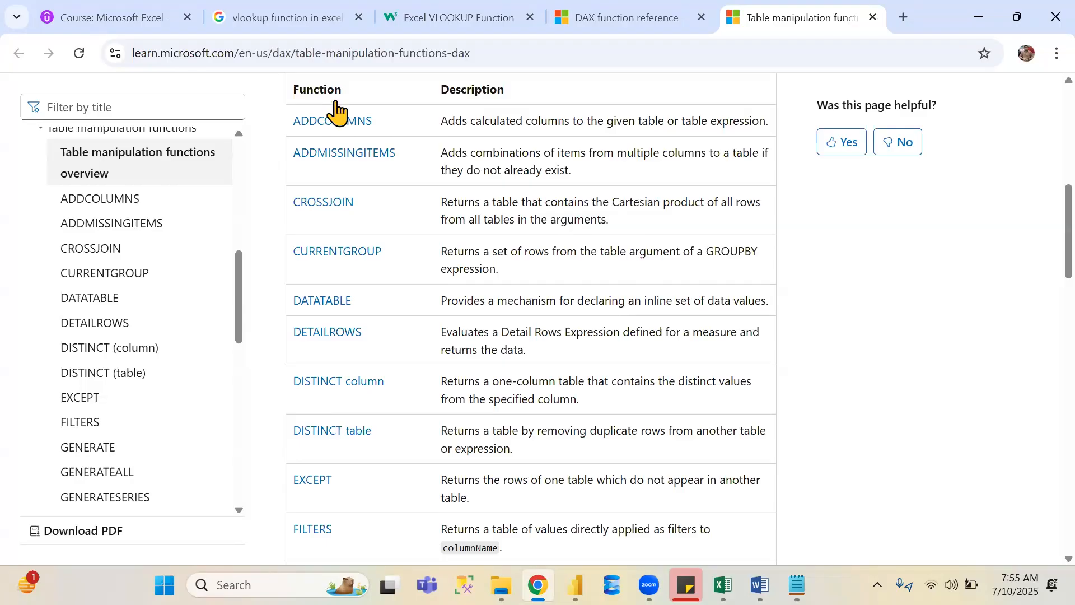
scroll(337, 111, "down", 1)
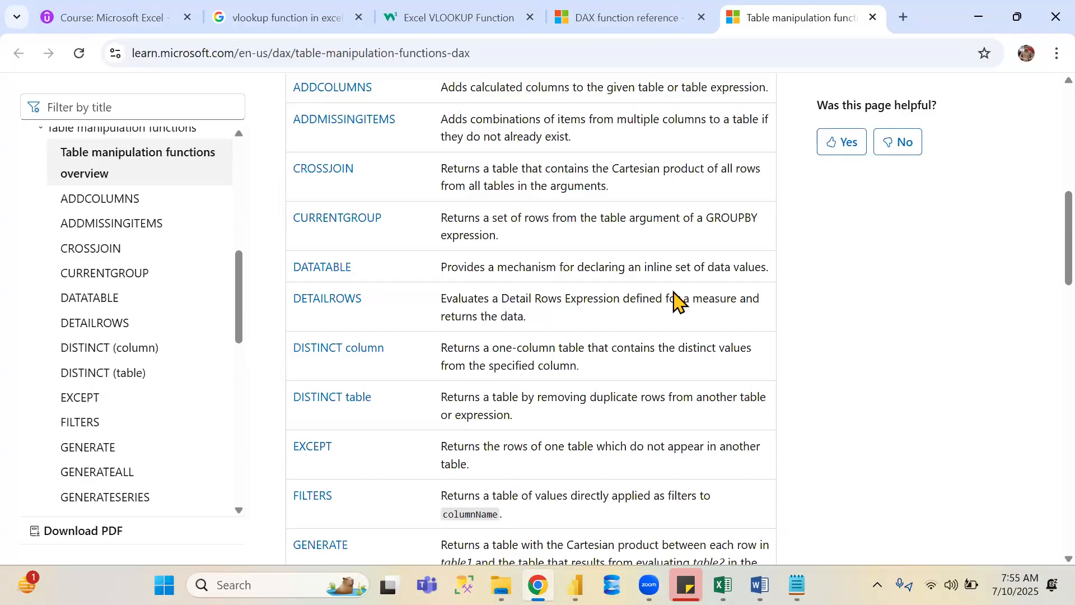
- Switch back to Power BI and start a new calculated table named AddColumns using the ADDCOLUMNS function
left_click(575, 585)
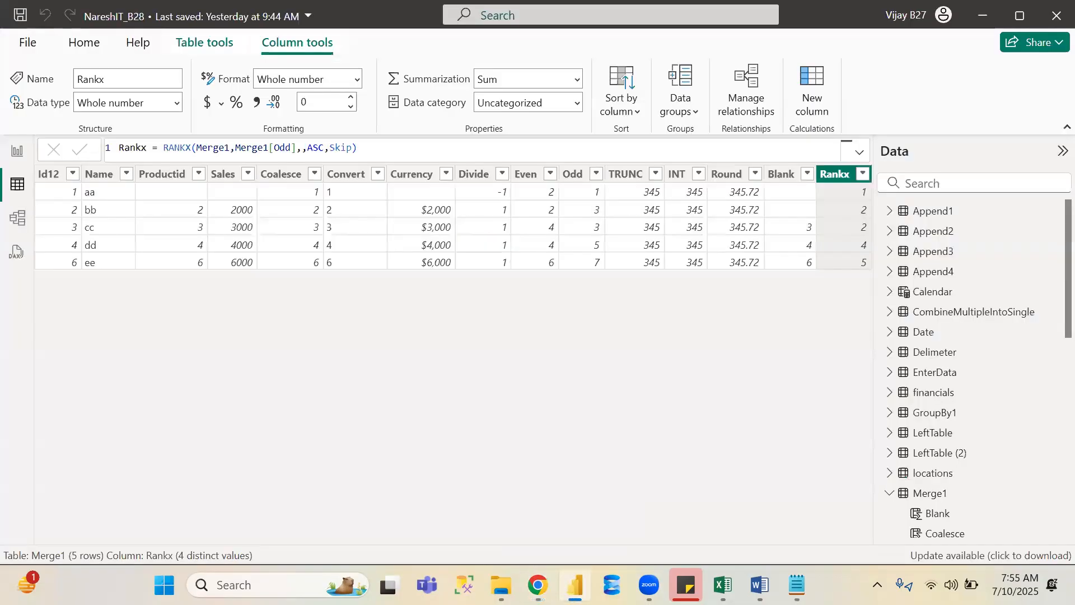
left_click(216, 42)
left_click(394, 86)
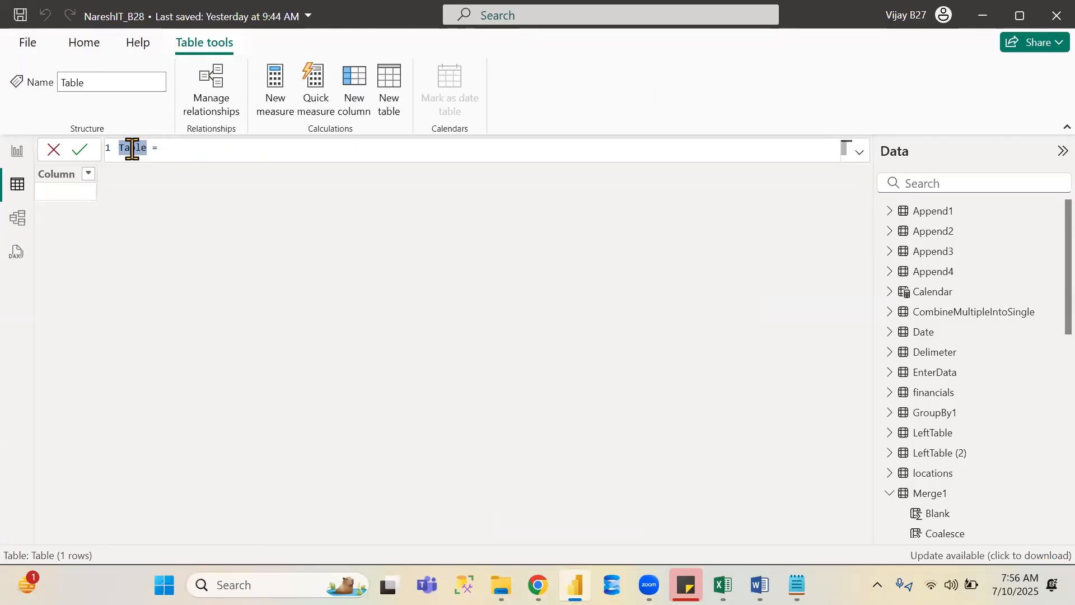
type("Ad")
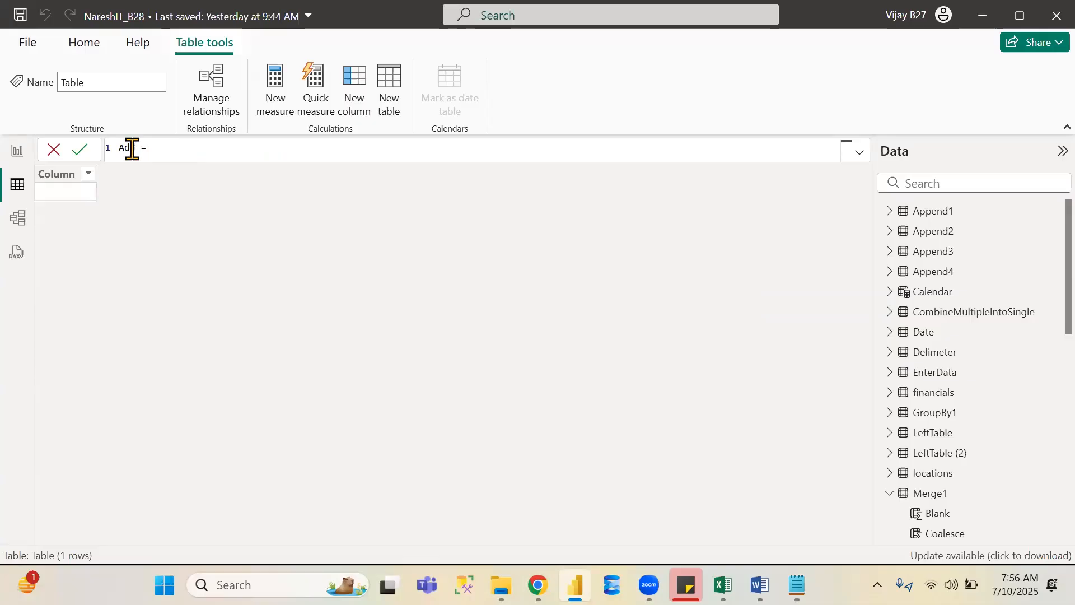
type(" Columns")
key("Right")
key("Right")
key("Right")
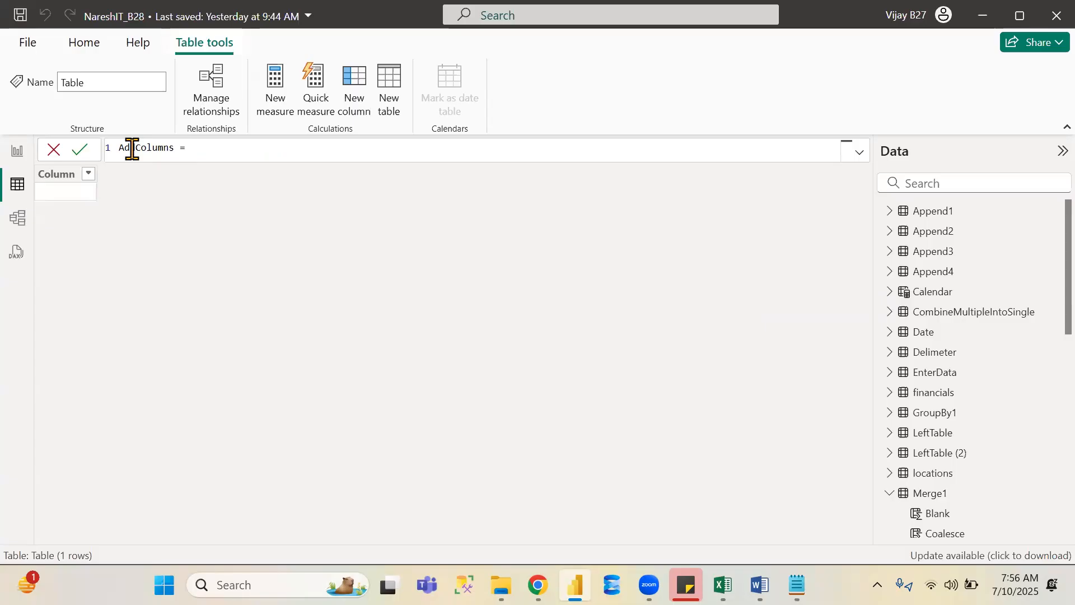
type("add")
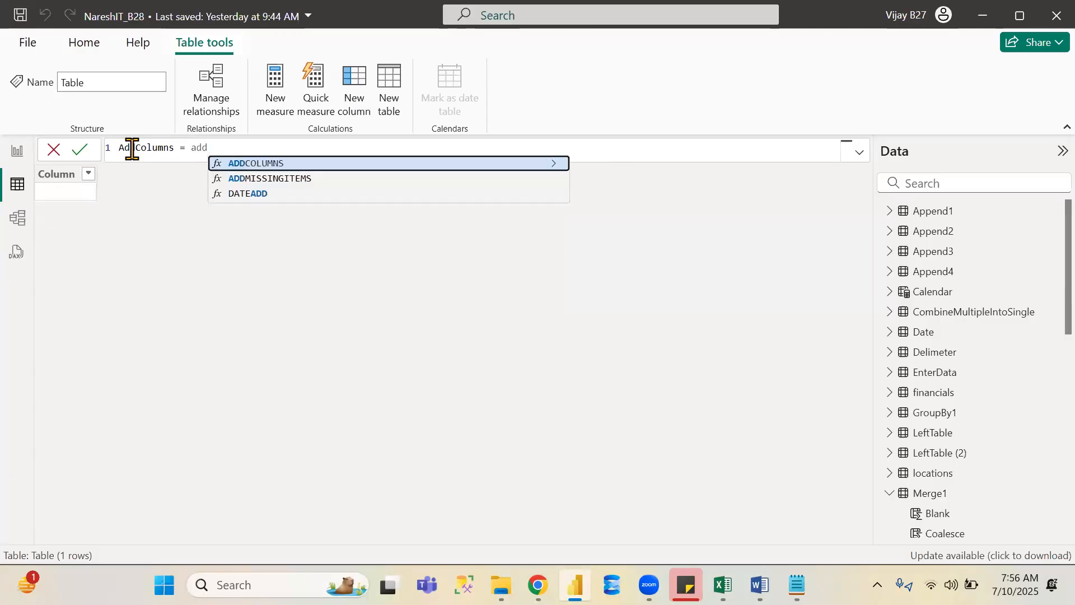
key("Tab")
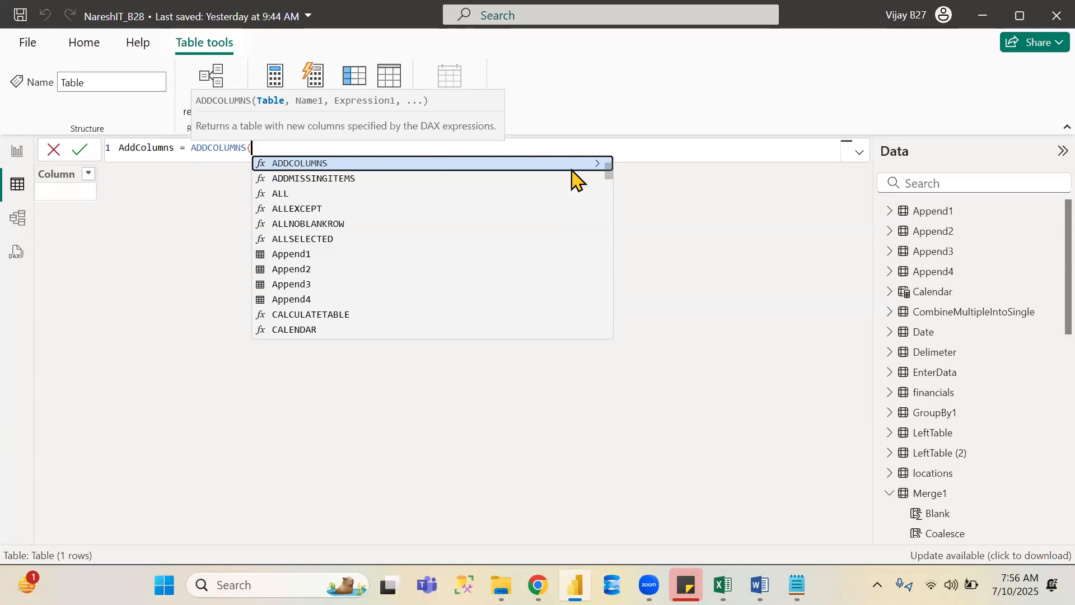
- Preview the Append1 table's rows and return to the AddColumns table
left_click(737, 264)
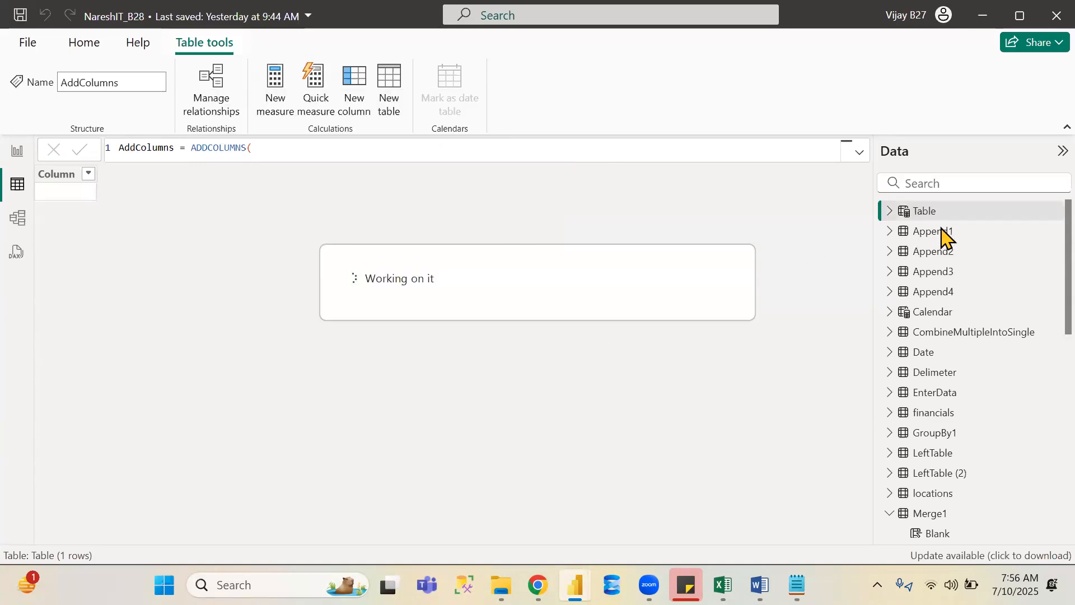
left_click(942, 232)
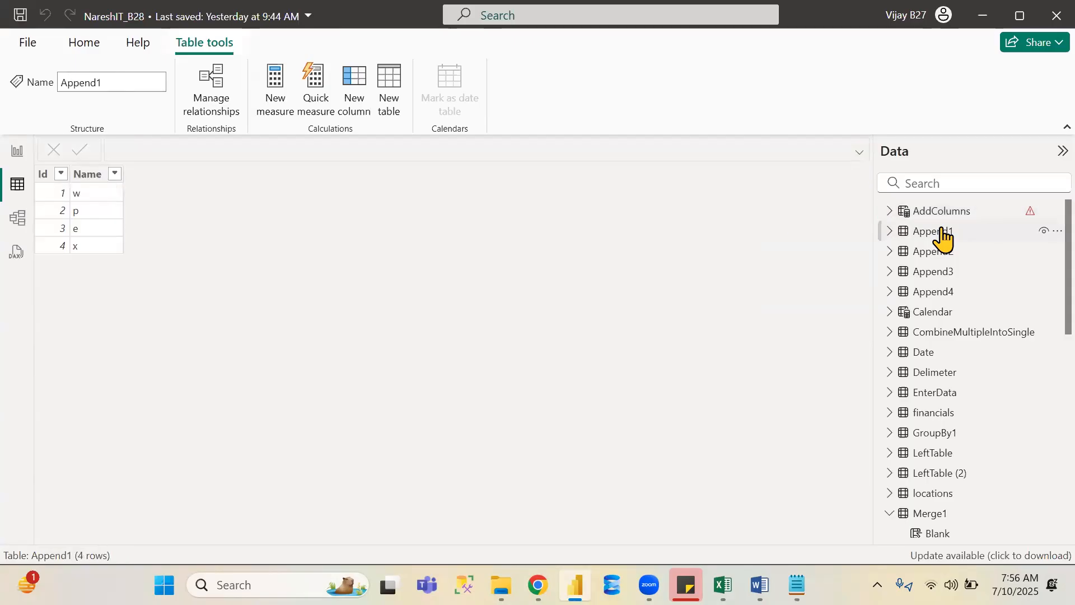
left_click(944, 212)
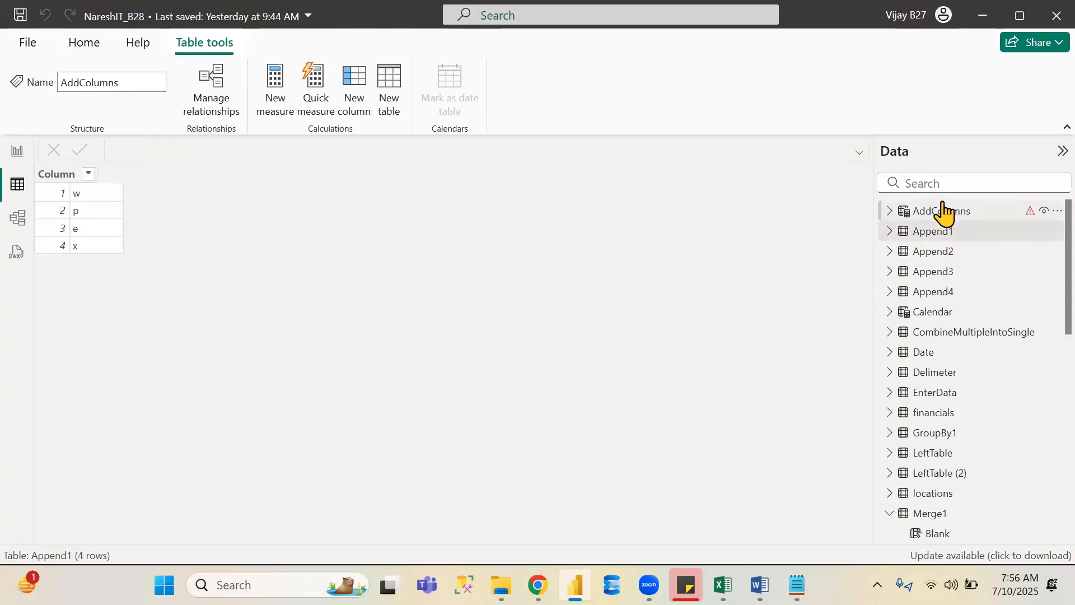
- Edit the AddColumns formula to take Append1 and add a ProducID column computed as Append1[Id]*3
left_click(272, 149)
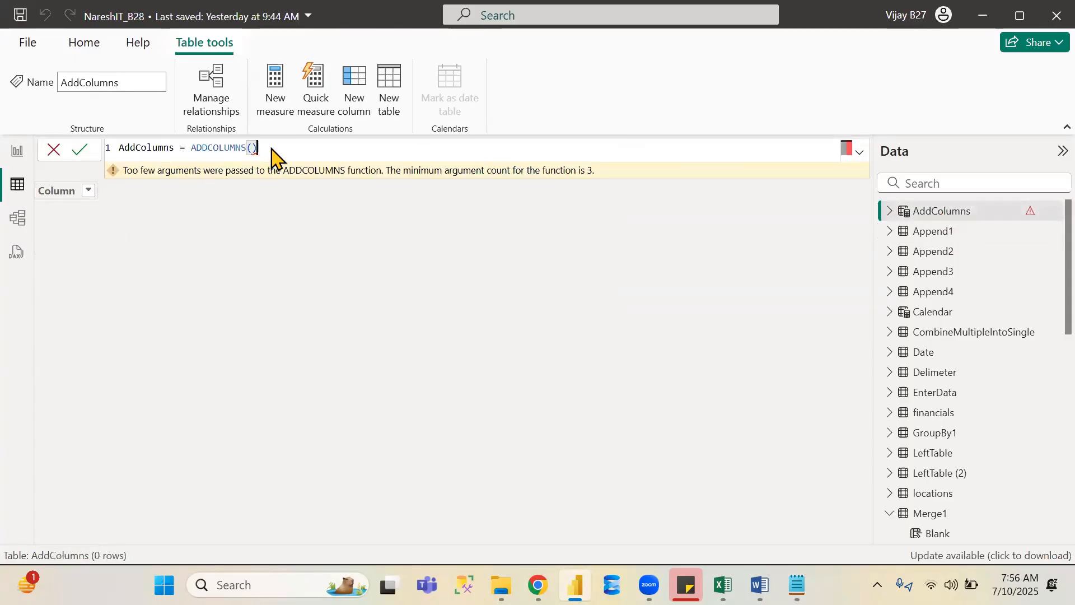
key("BackSpace")
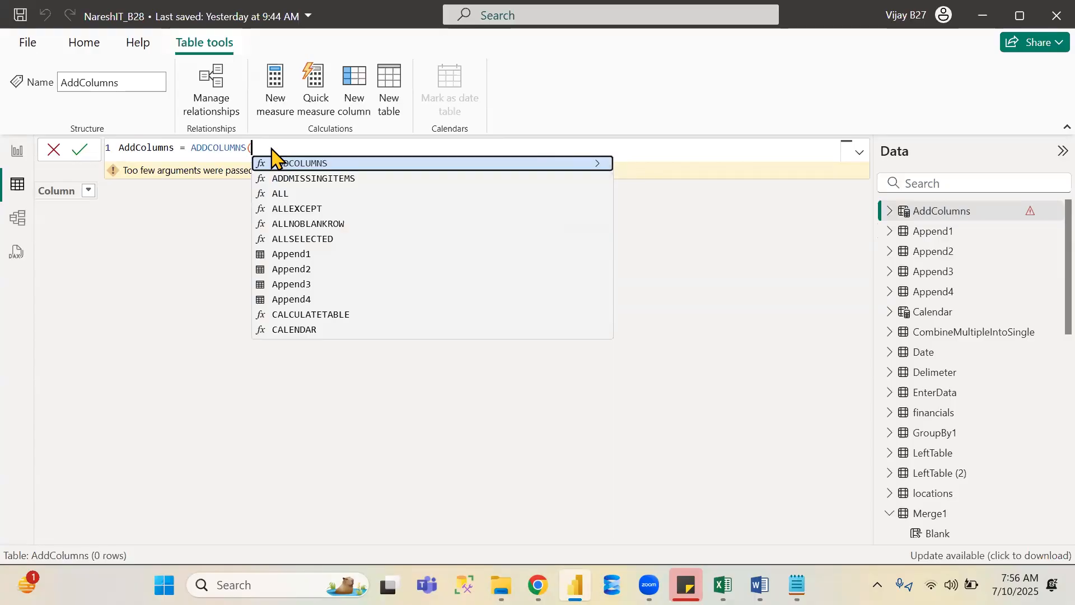
type("app")
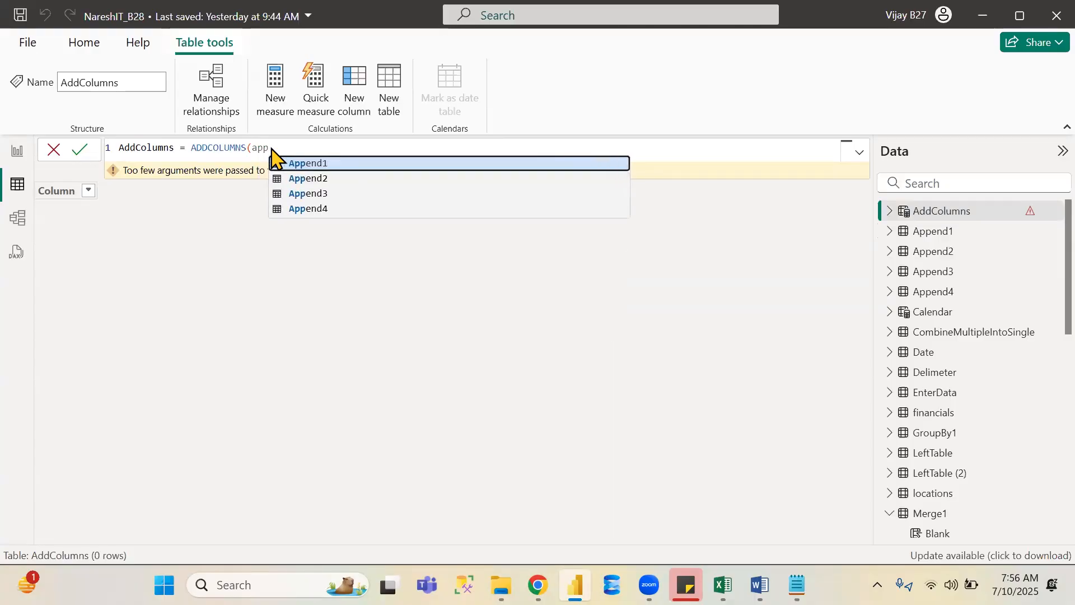
key("Tab")
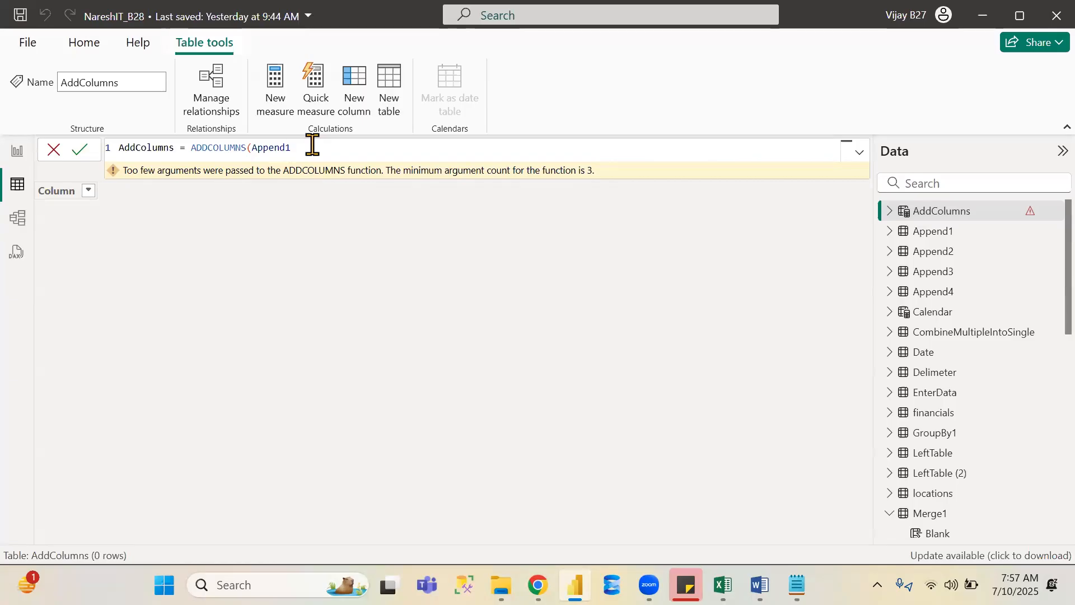
type(",")
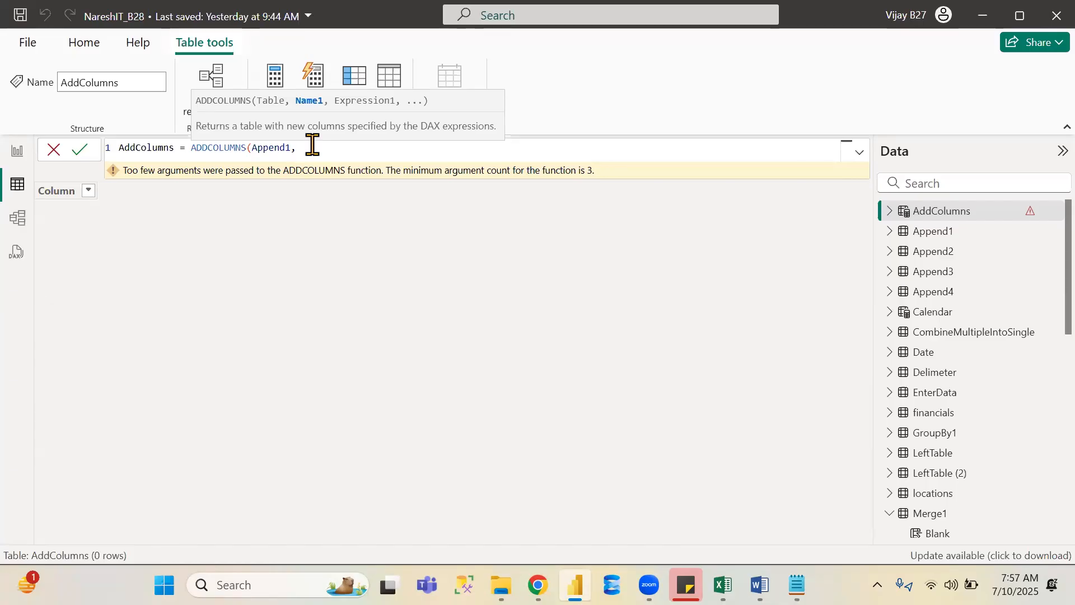
type("\"ProducID\"")
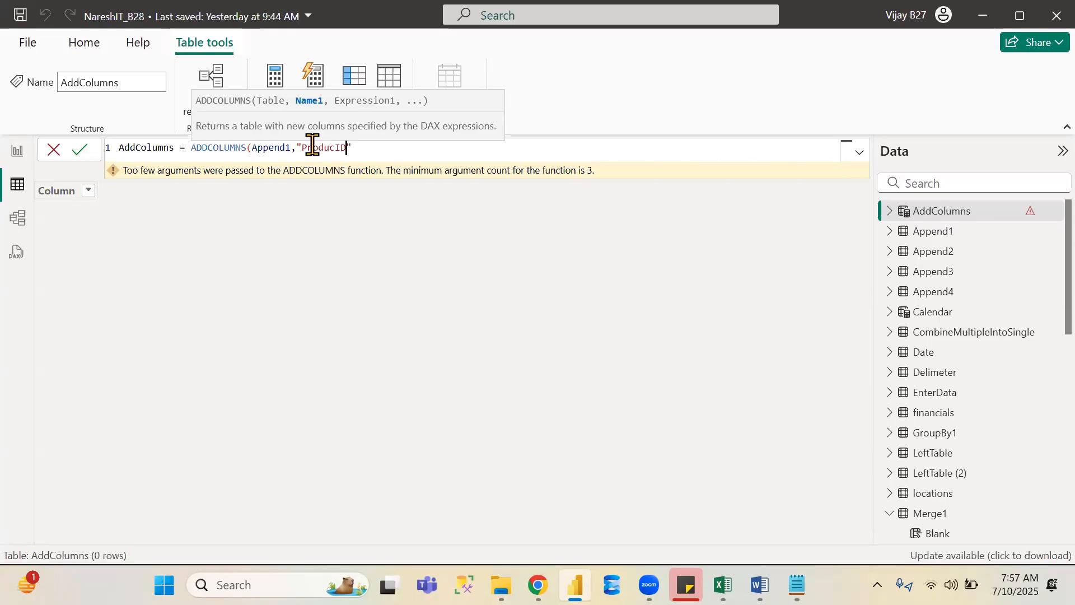
type(",")
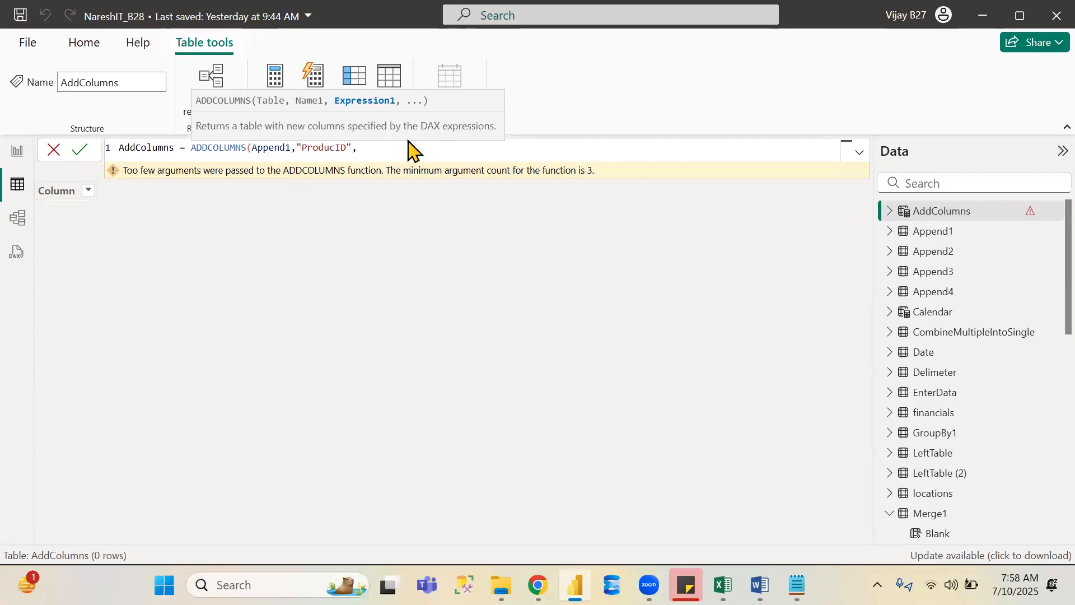
type("id")
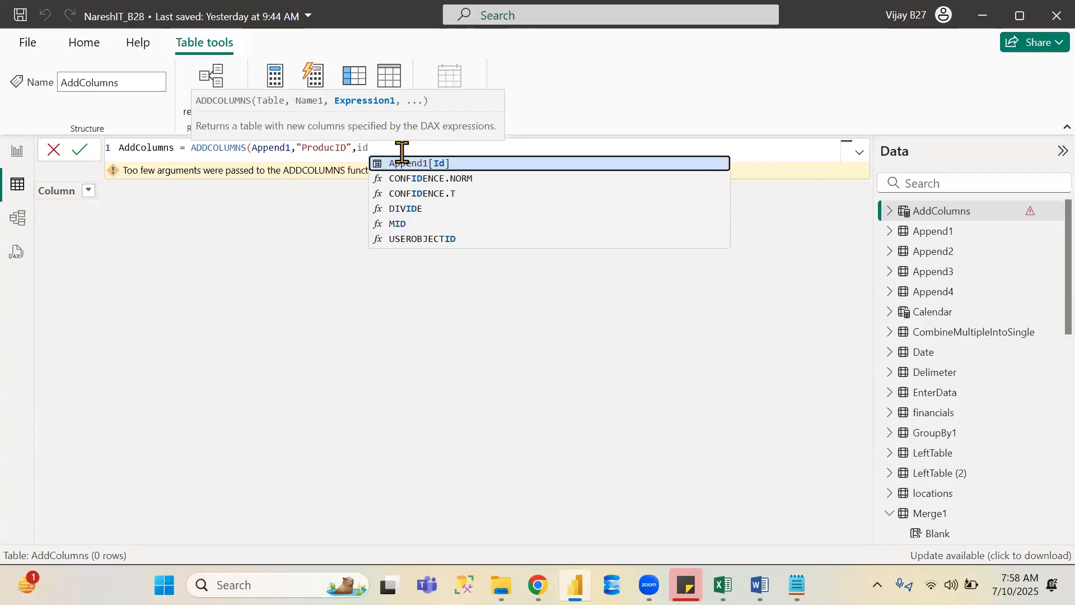
key("Tab")
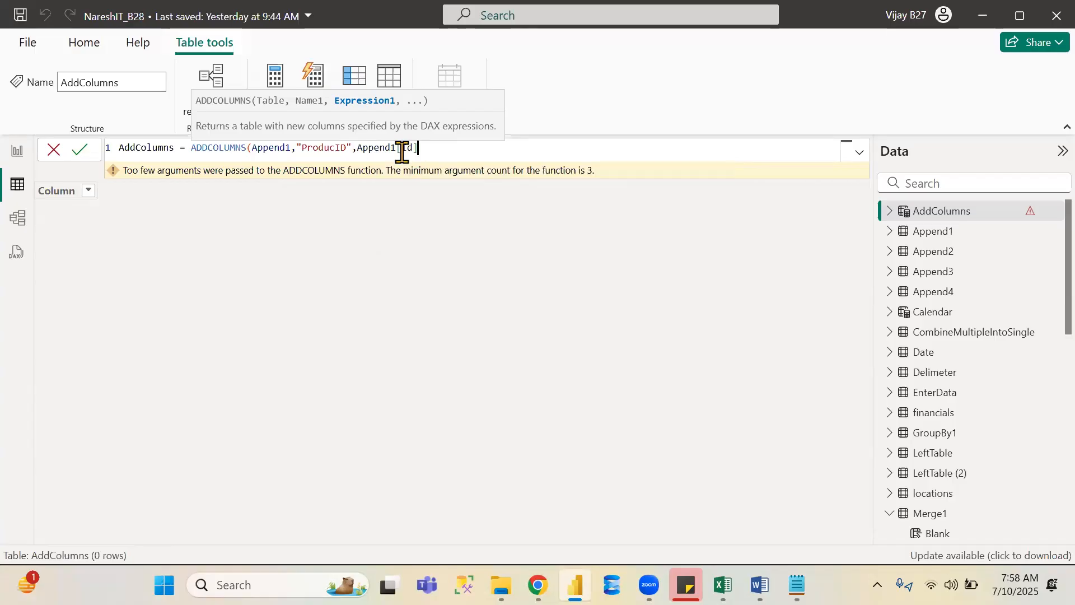
type("*3")
type(",")
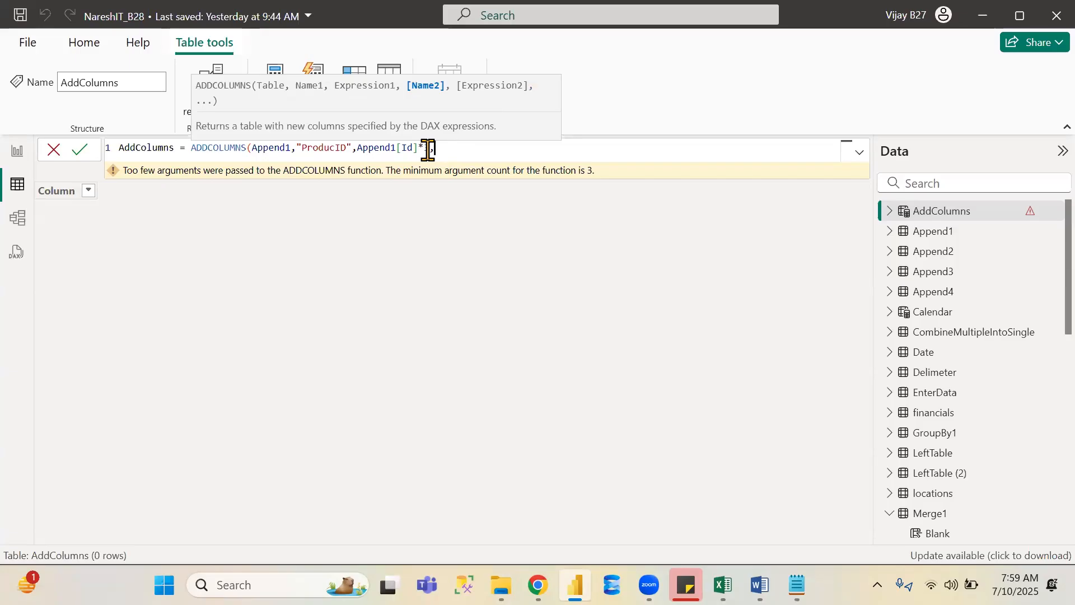
- Add an Id12 column with the constant value 24, close and commit the formula, and save the report
type("\"")
type("I")
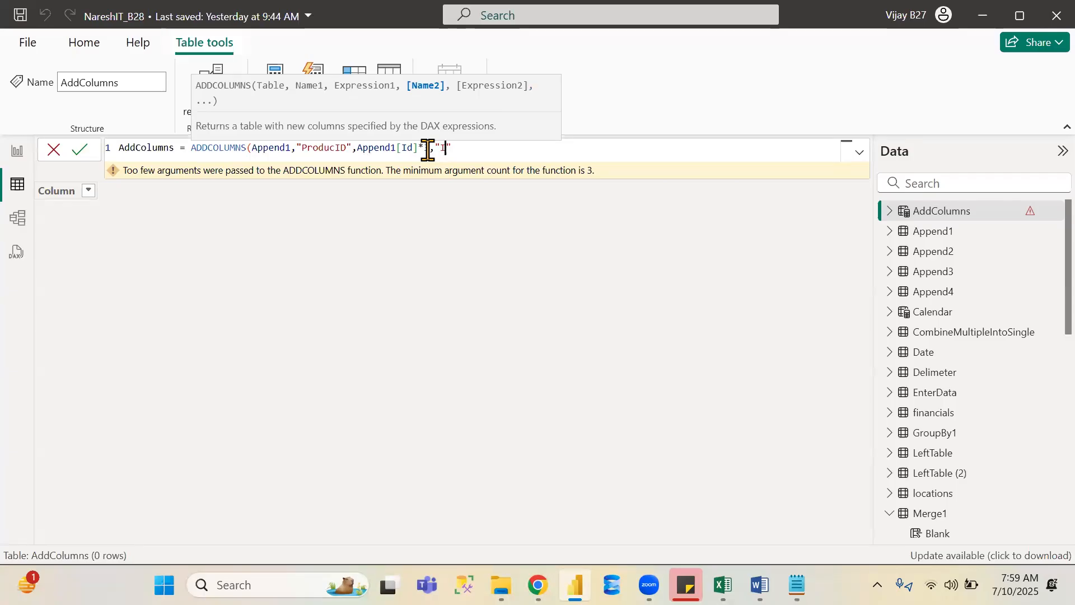
type("d12\"")
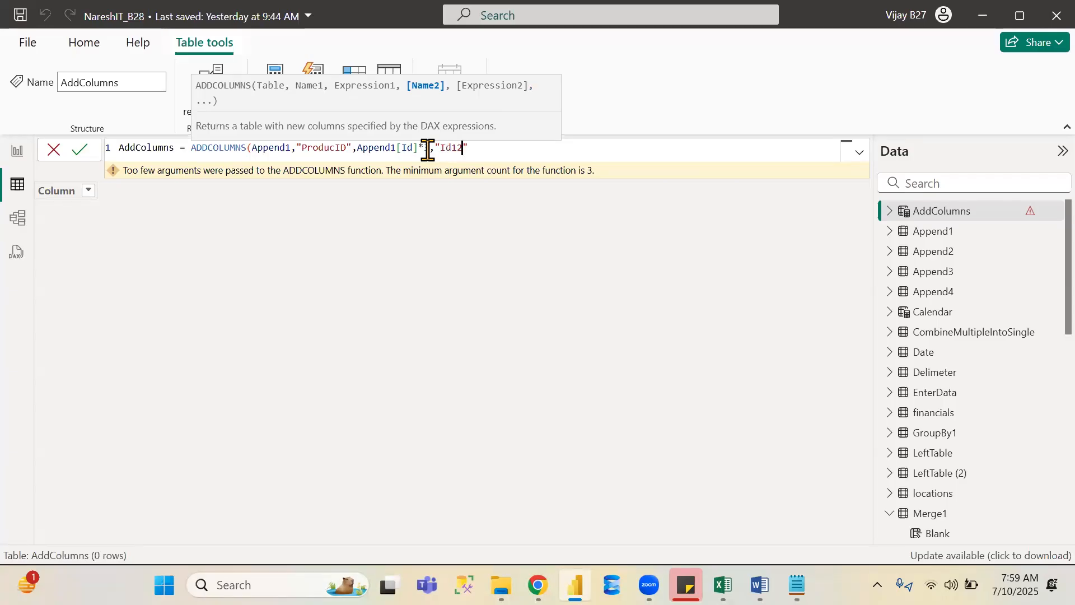
type(",")
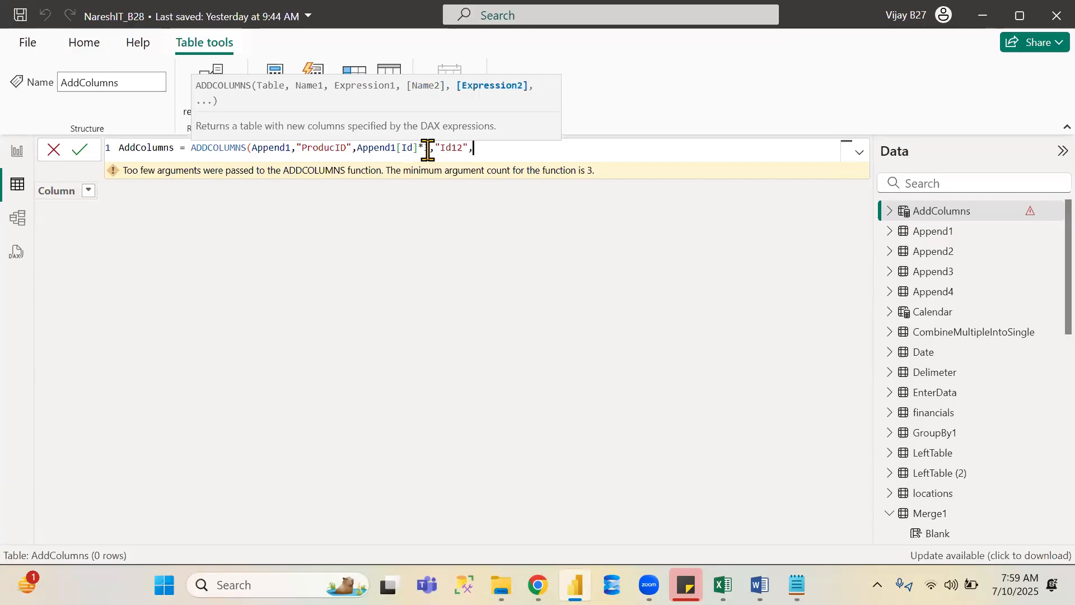
type("id")
key("Tab")
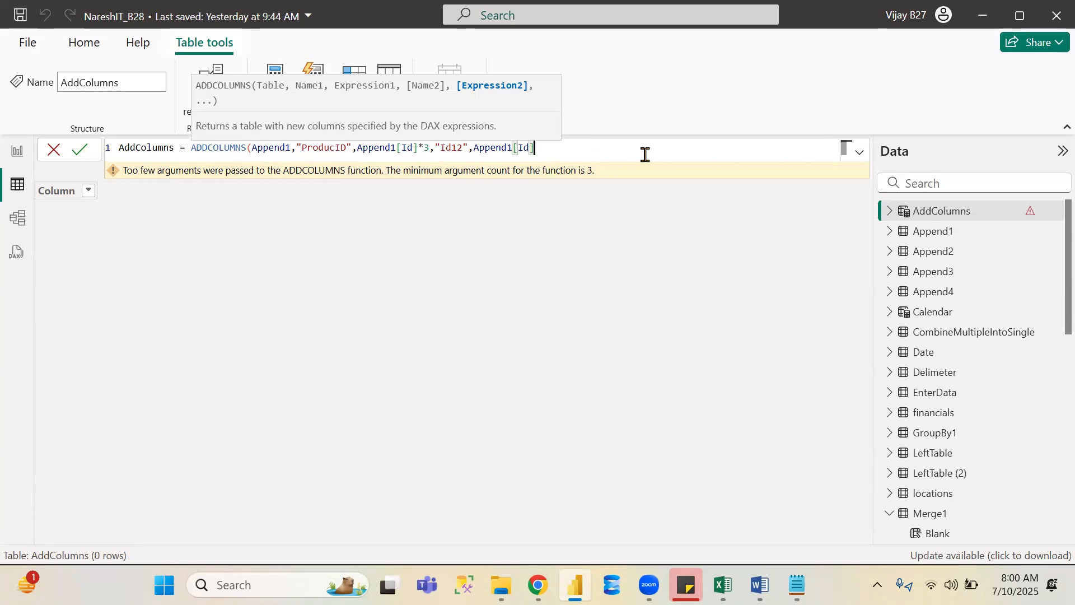
key("BackSpace")
key("BackSpace")
key("BackSpace")
key("BackSpace")
key("BackSpace")
key("BackSpace")
key("BackSpace")
key("BackSpace")
key("BackSpace")
key("BackSpace")
key("BackSpace")
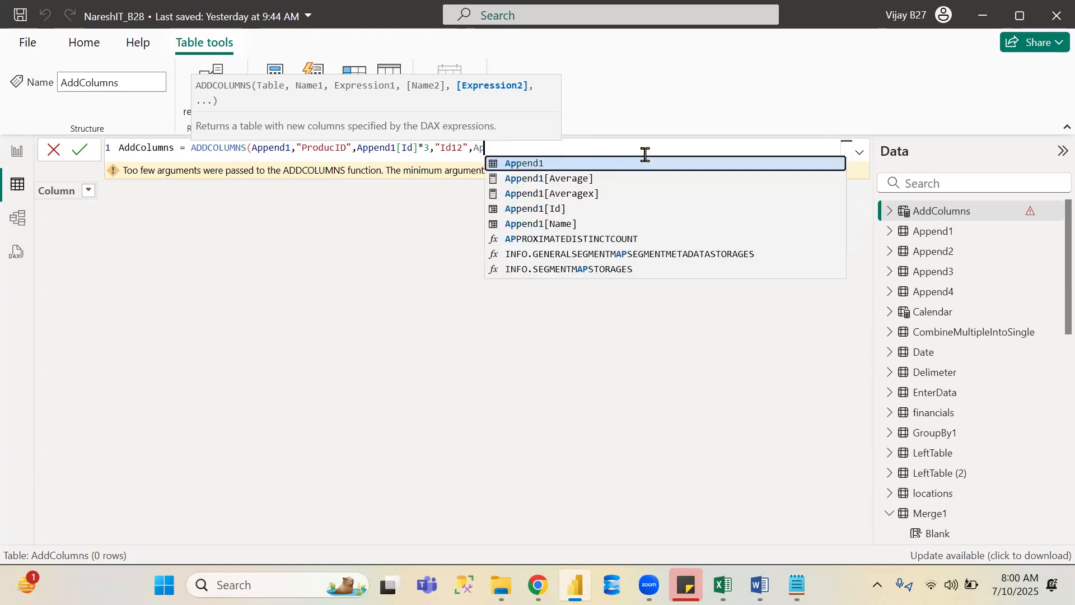
type("24")
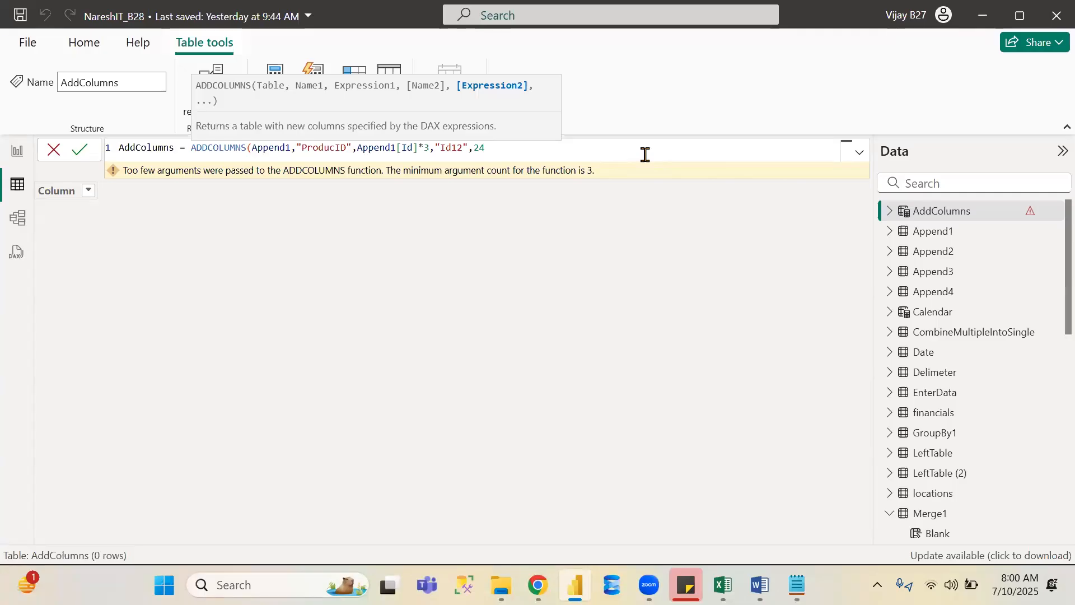
type(")")
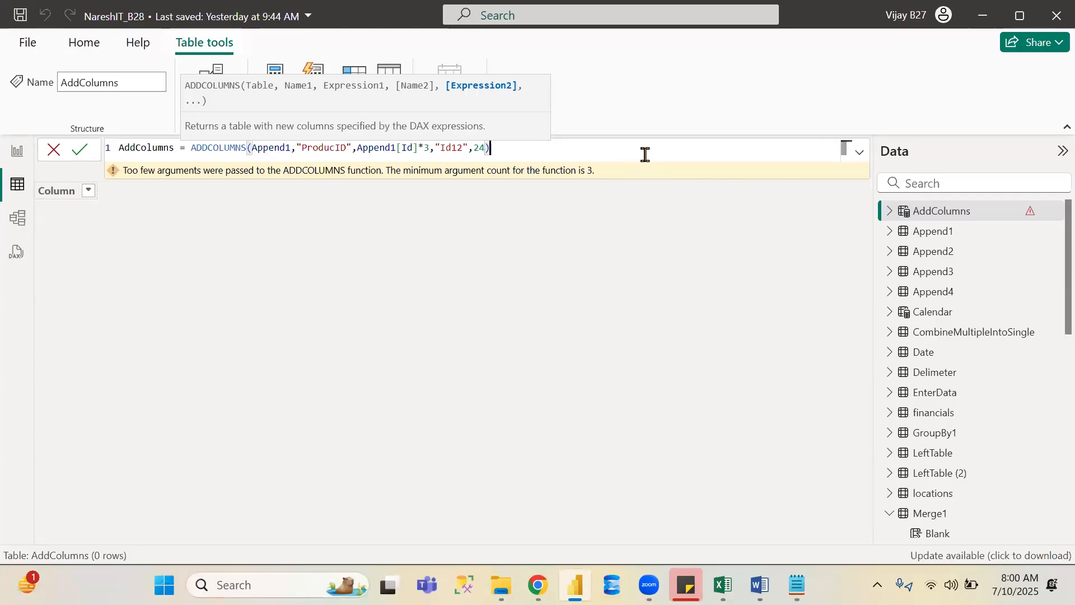
left_click(80, 154)
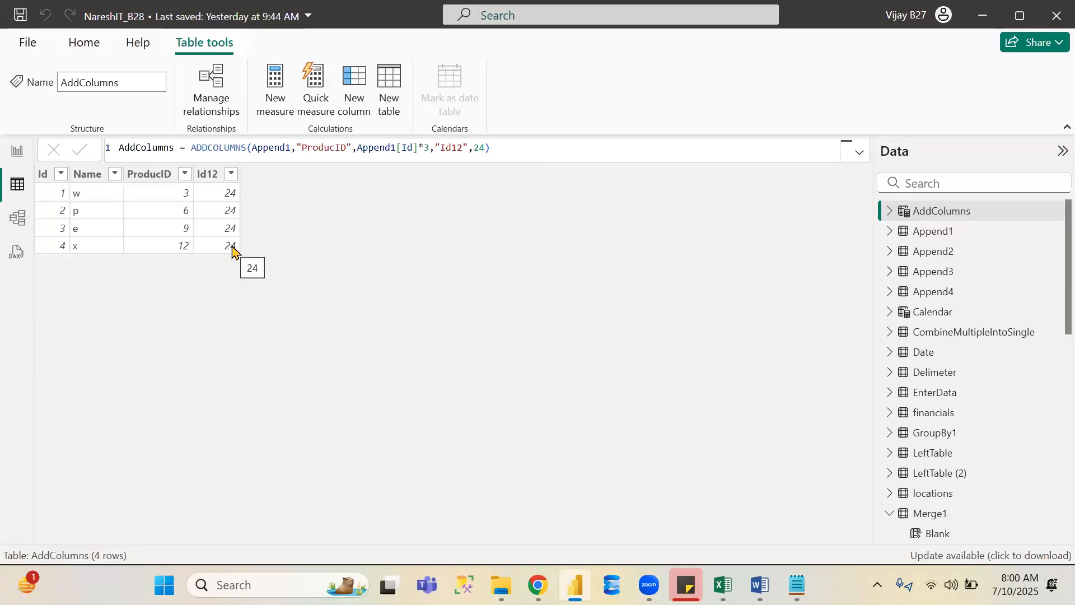
left_click(21, 16)
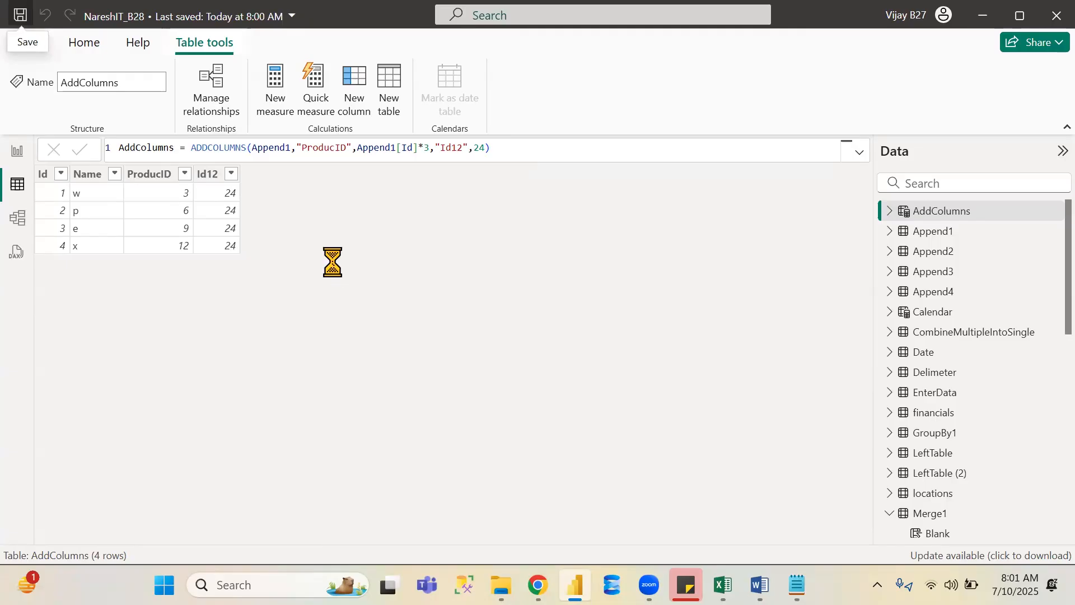
- Review the CROSSJOIN description in the table manipulation reference and preview the Append1 and Append2 tables
key("alt+Tab")
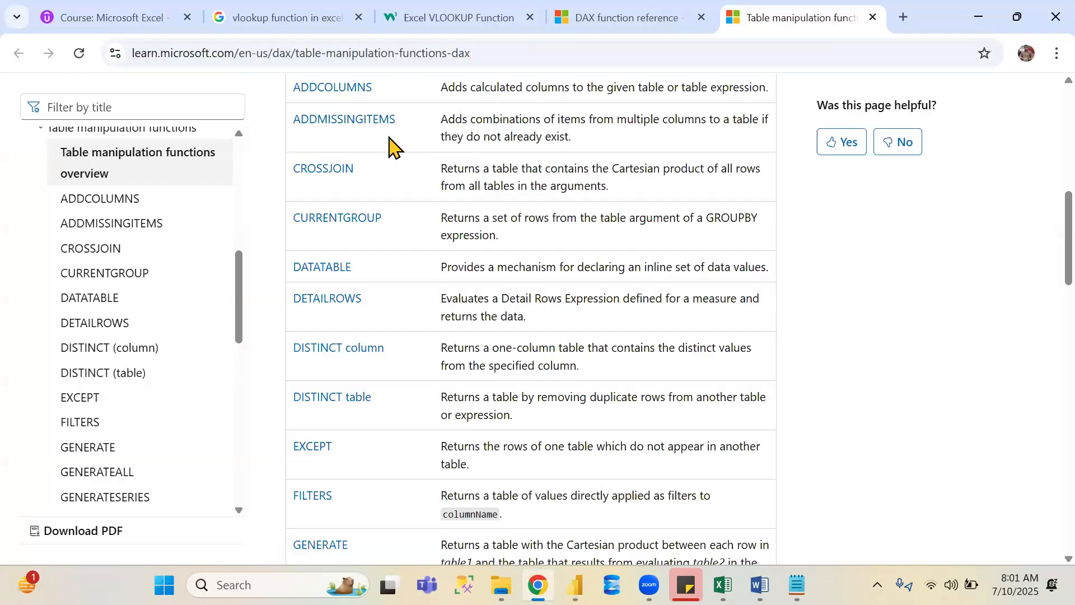
scroll(392, 147, "down", 1)
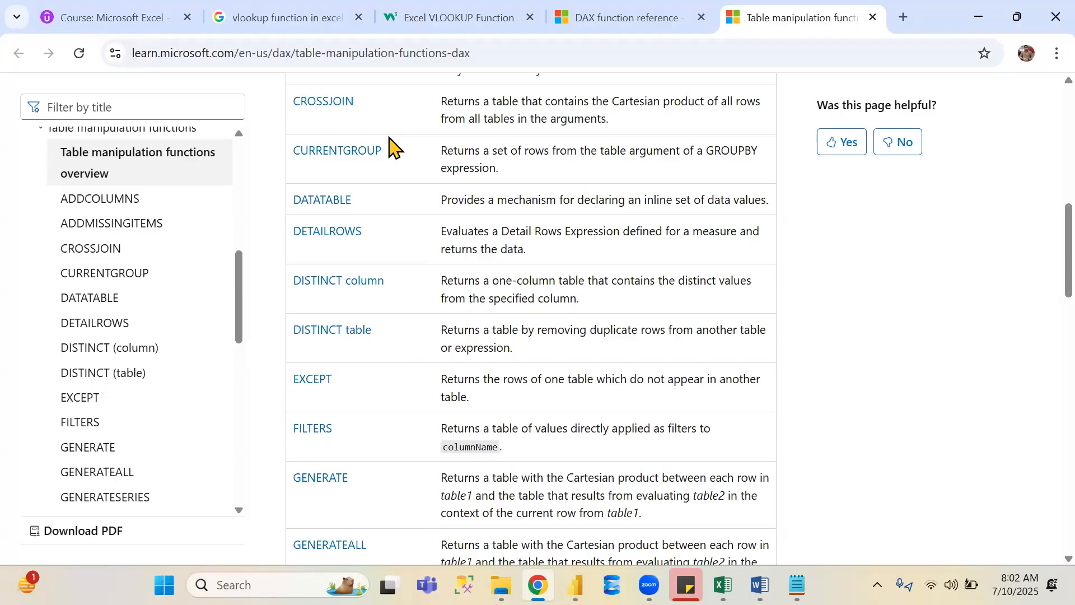
key("alt+Tab")
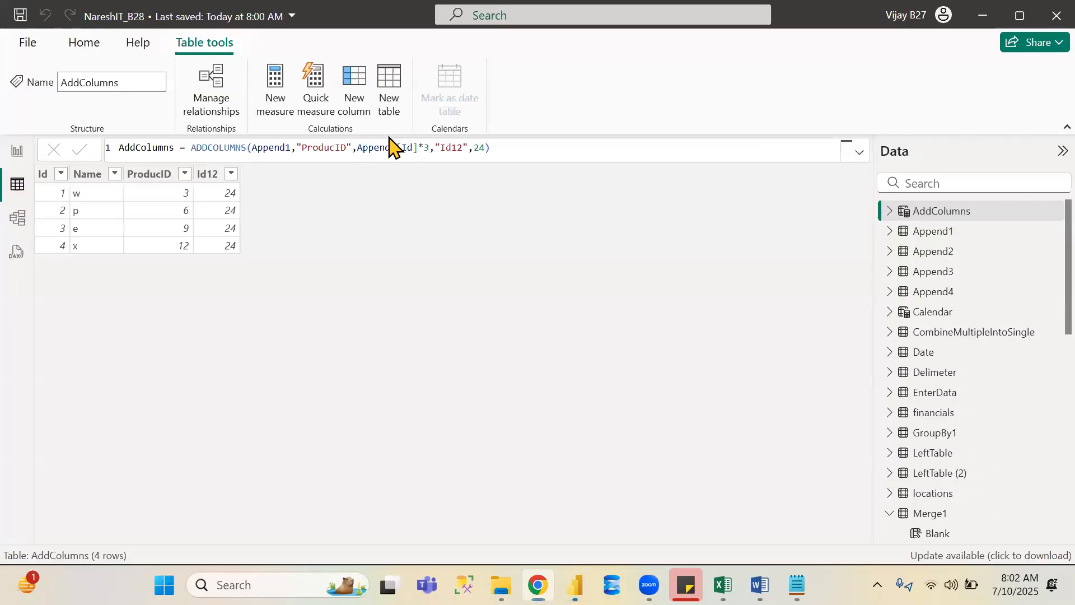
left_click(935, 235)
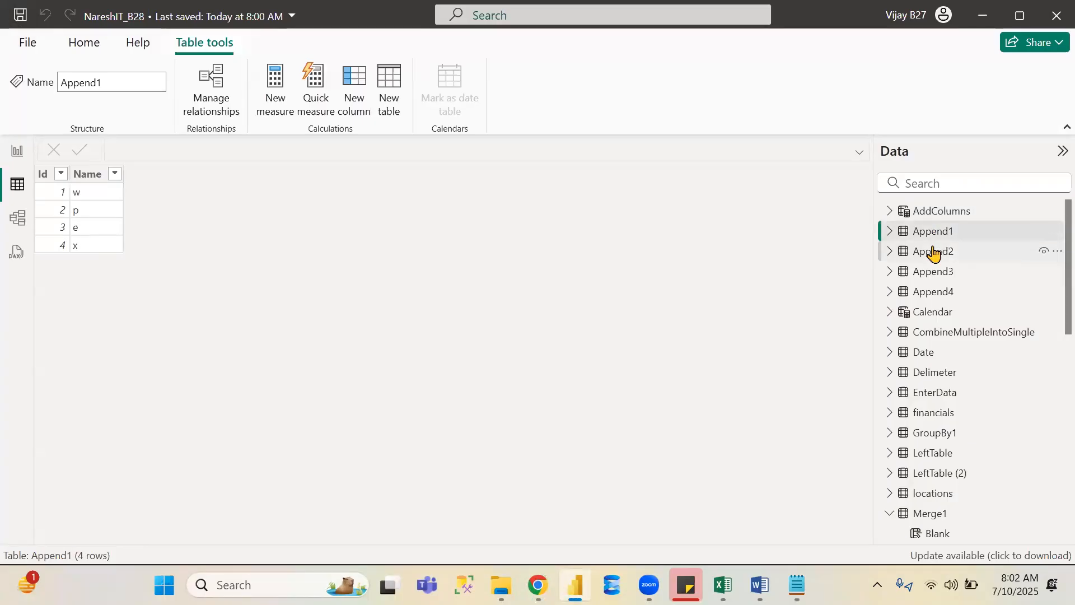
left_click(933, 253)
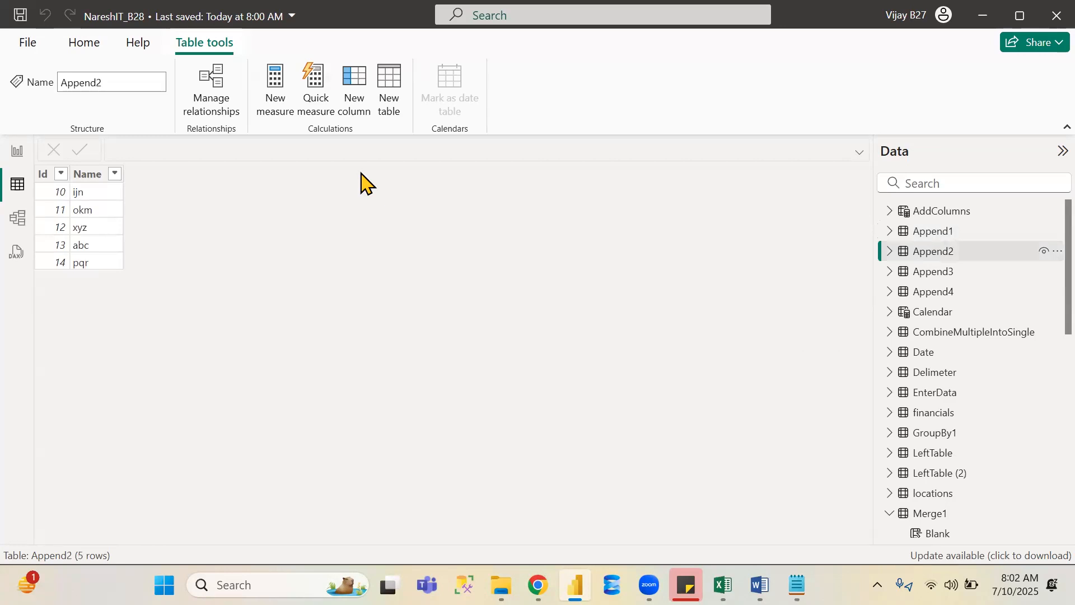
- Create a new calculated table named CrossJoin defined as CROSSJOIN(Append1,Append2) and dismiss the error dialog
left_click(392, 84)
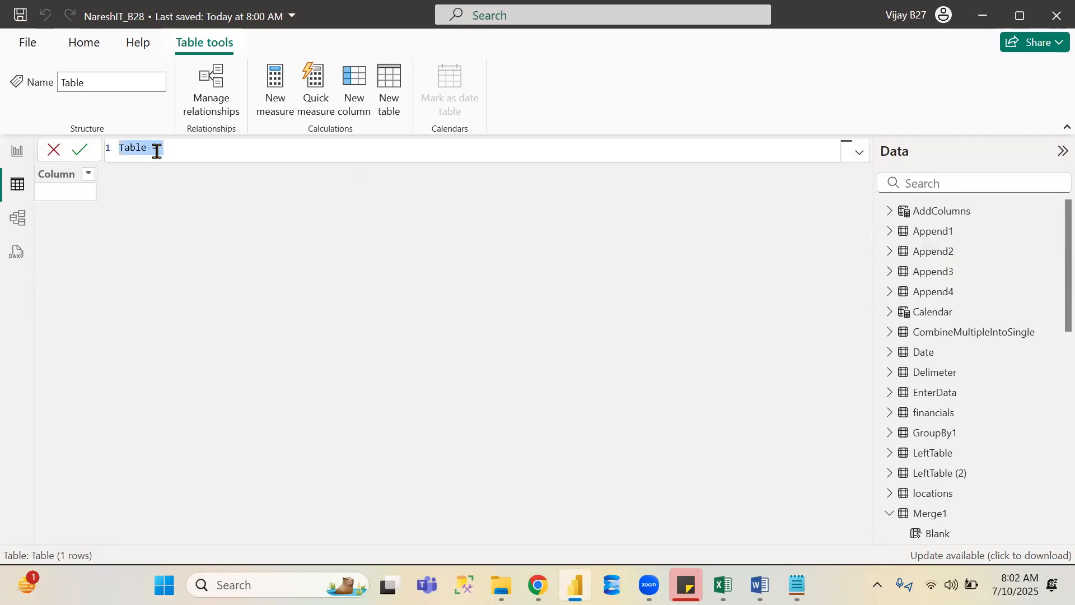
double_click(134, 148)
type("CR")
key("BackSpace")
type("rossJoin")
type("cr")
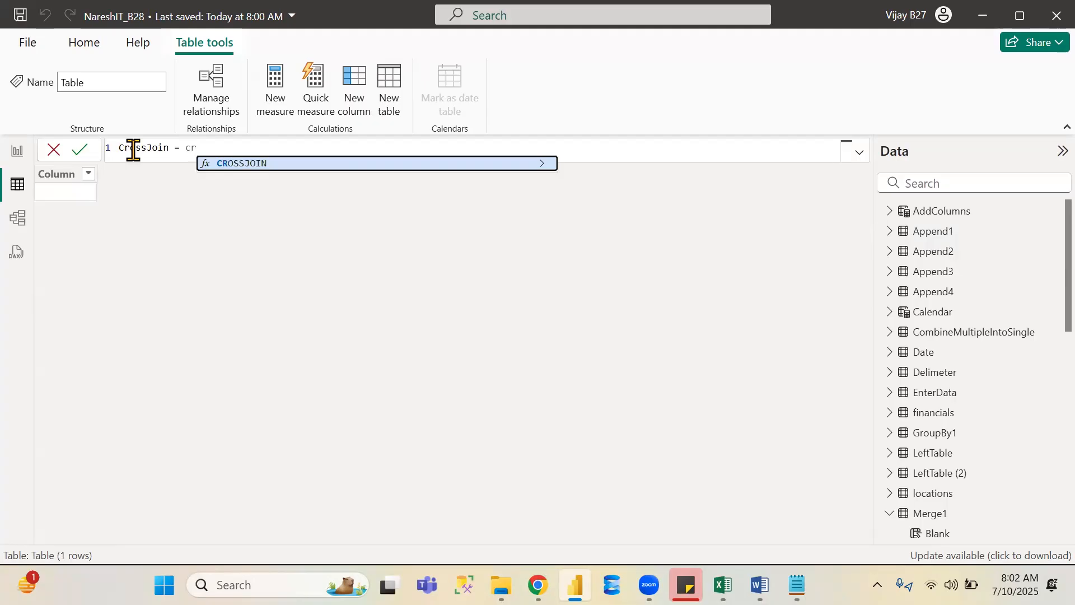
key("Tab")
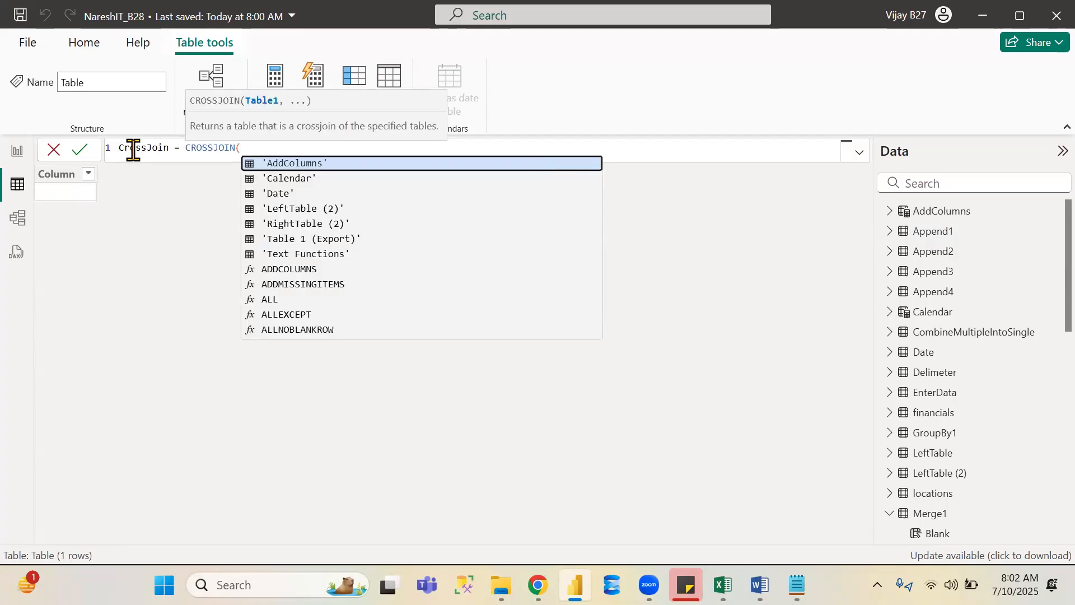
type("app")
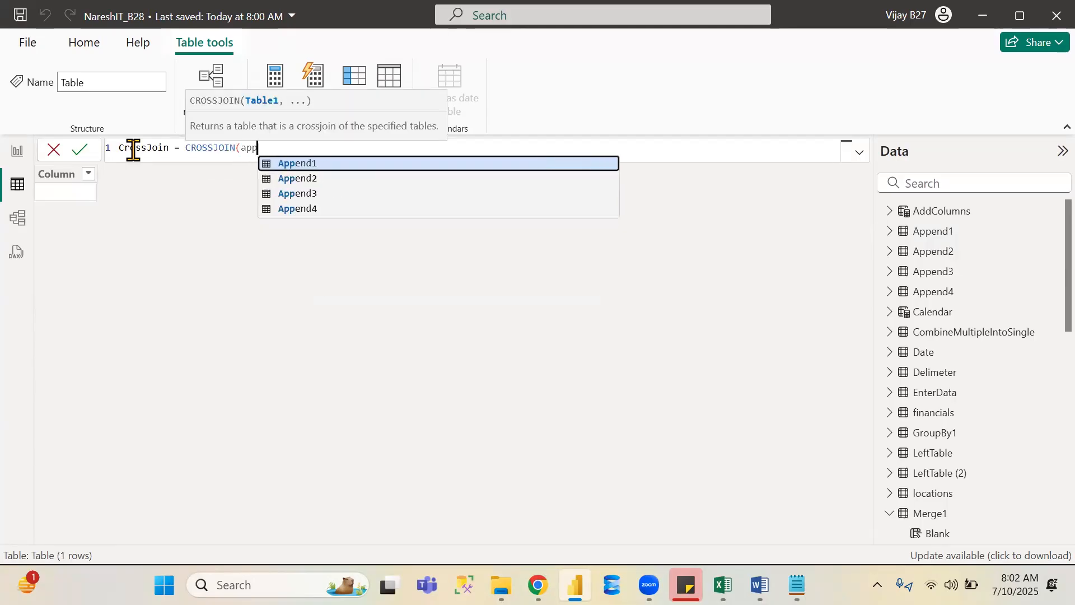
key("Tab")
type(",")
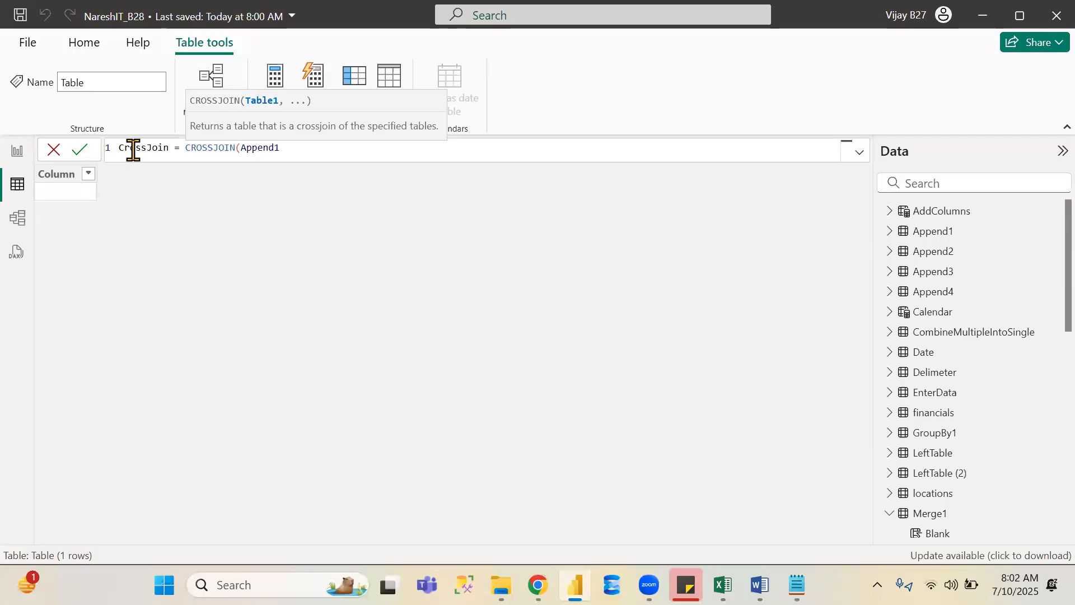
type("app")
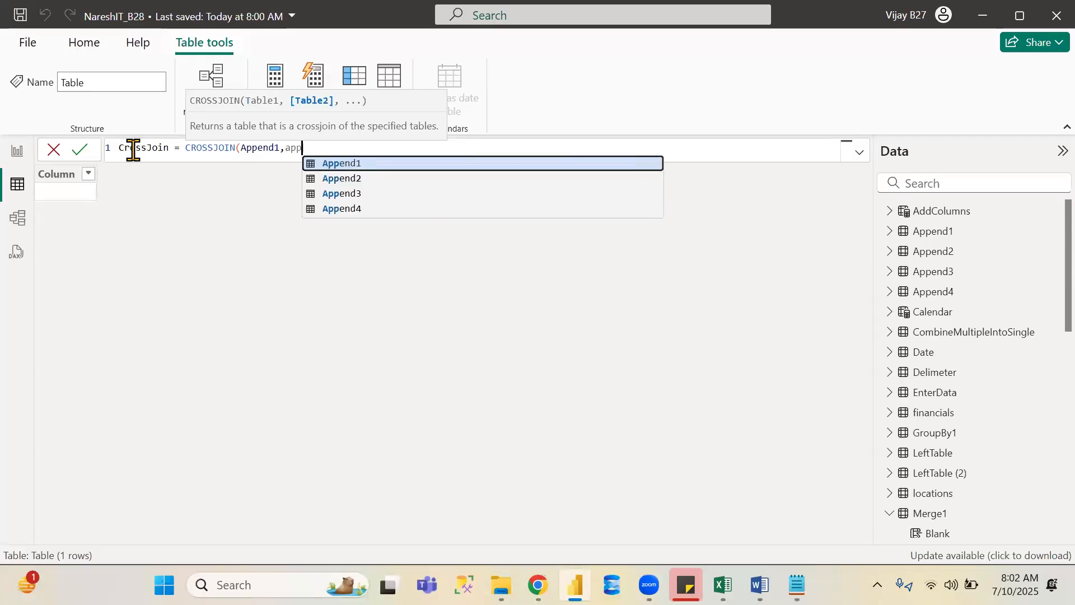
key("Down")
key("Tab")
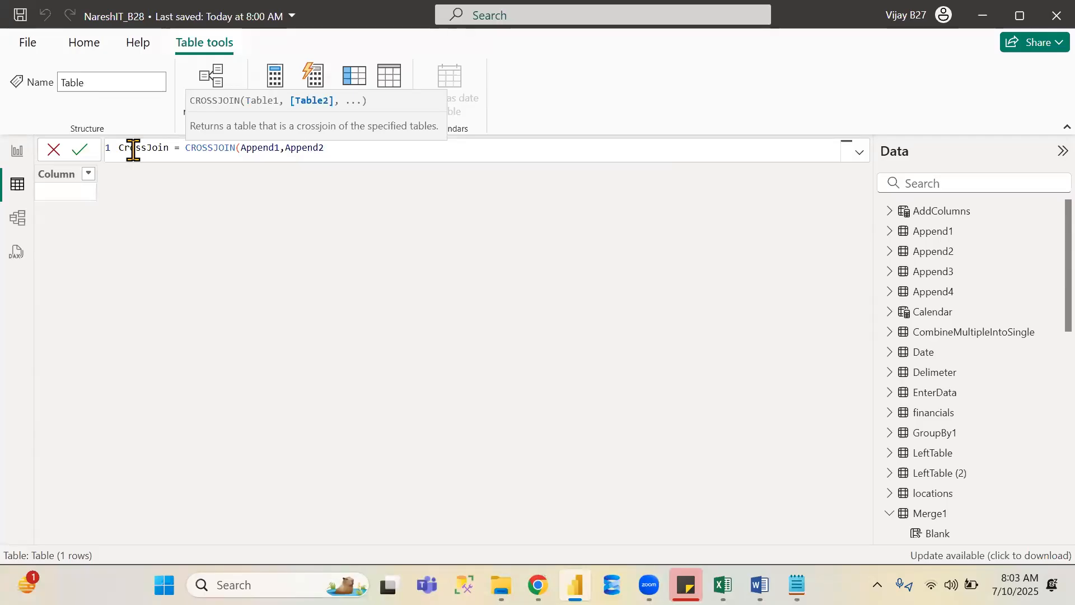
type(")")
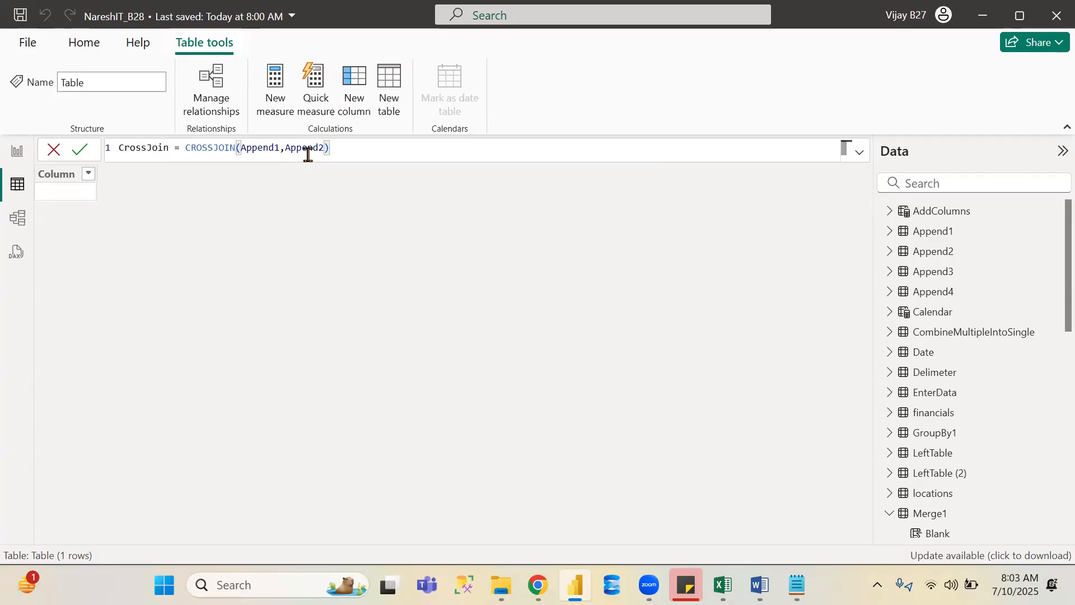
left_click(80, 149)
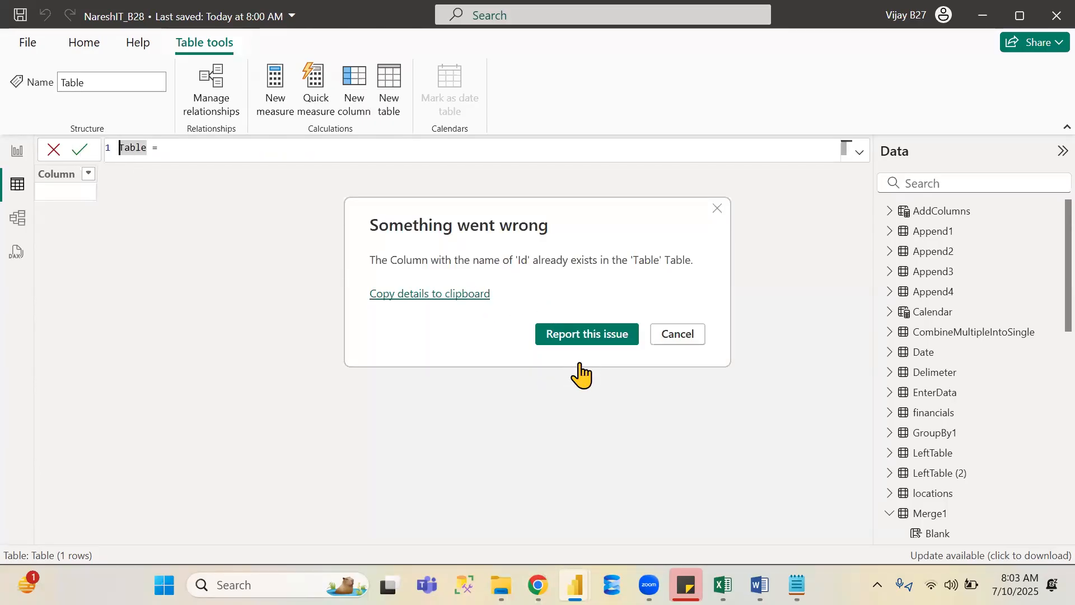
left_click(717, 212)
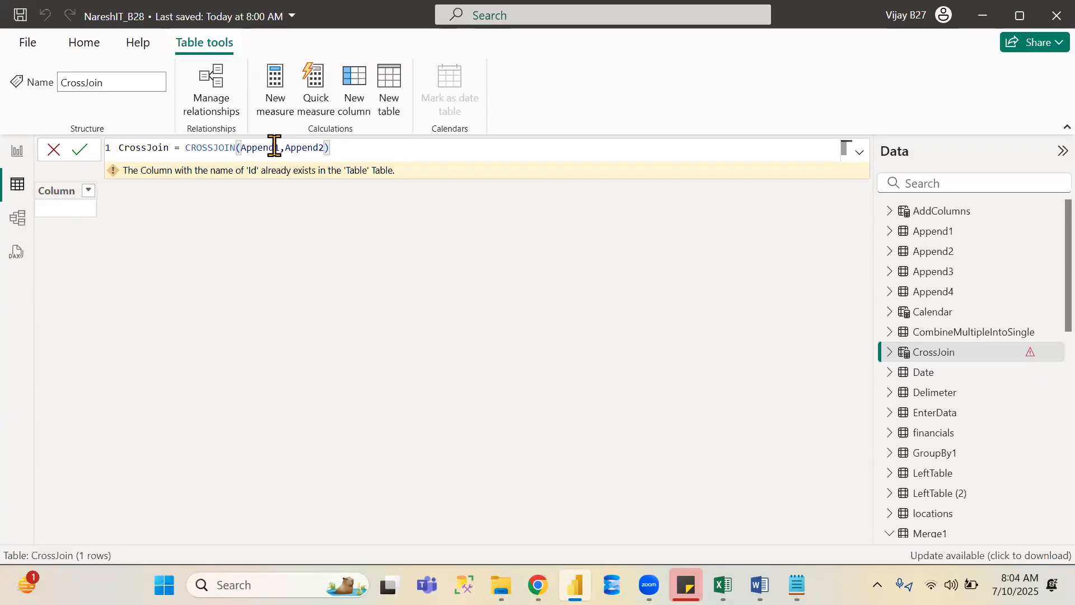
- Rename the Append2 table's columns to Id1 and Name1
left_click(951, 255)
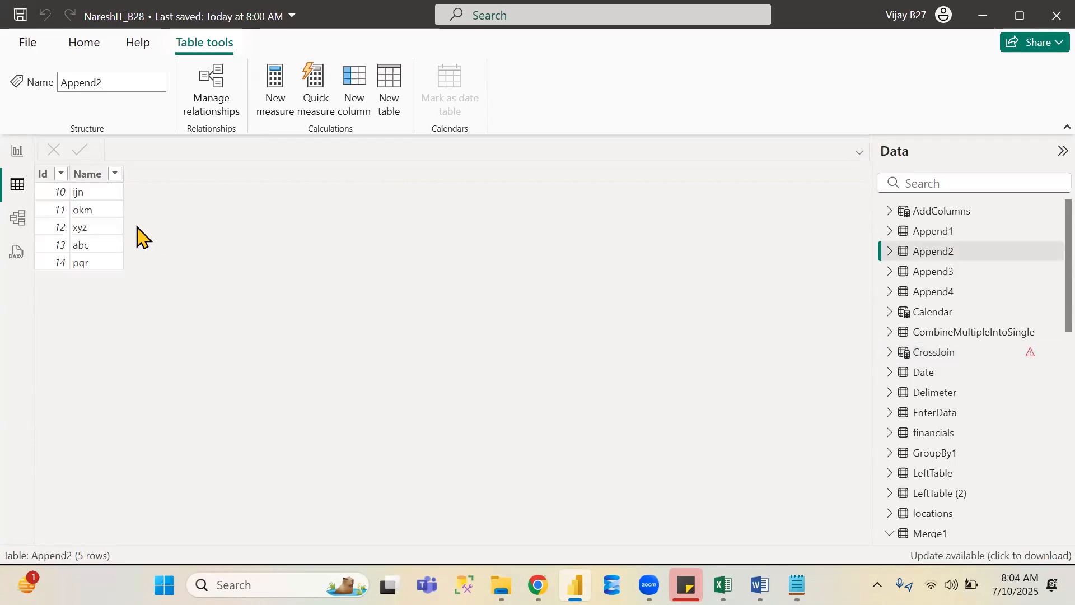
left_click(45, 174)
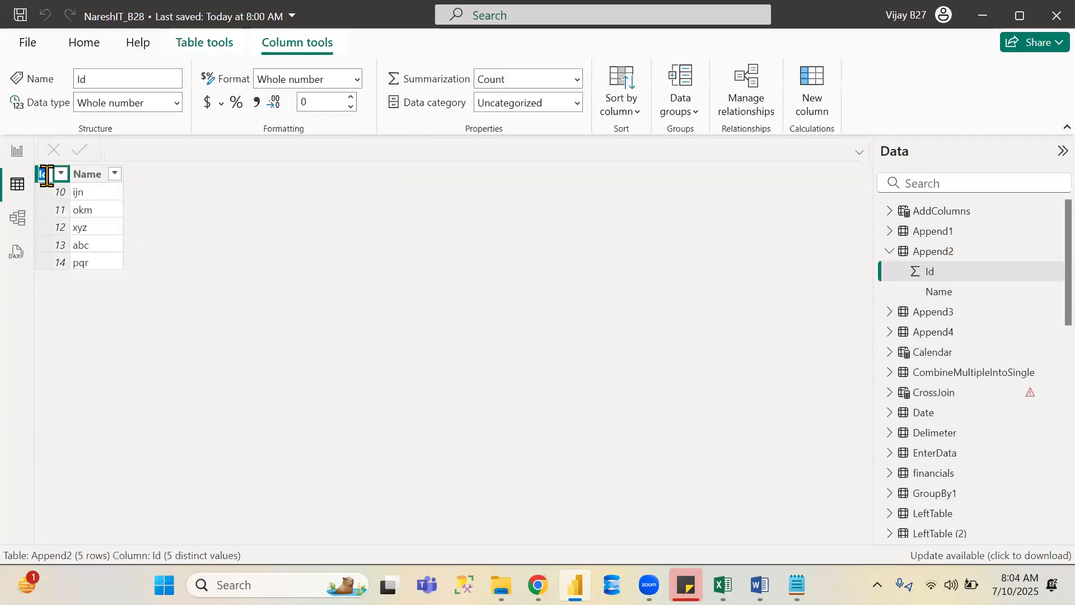
left_click(101, 174)
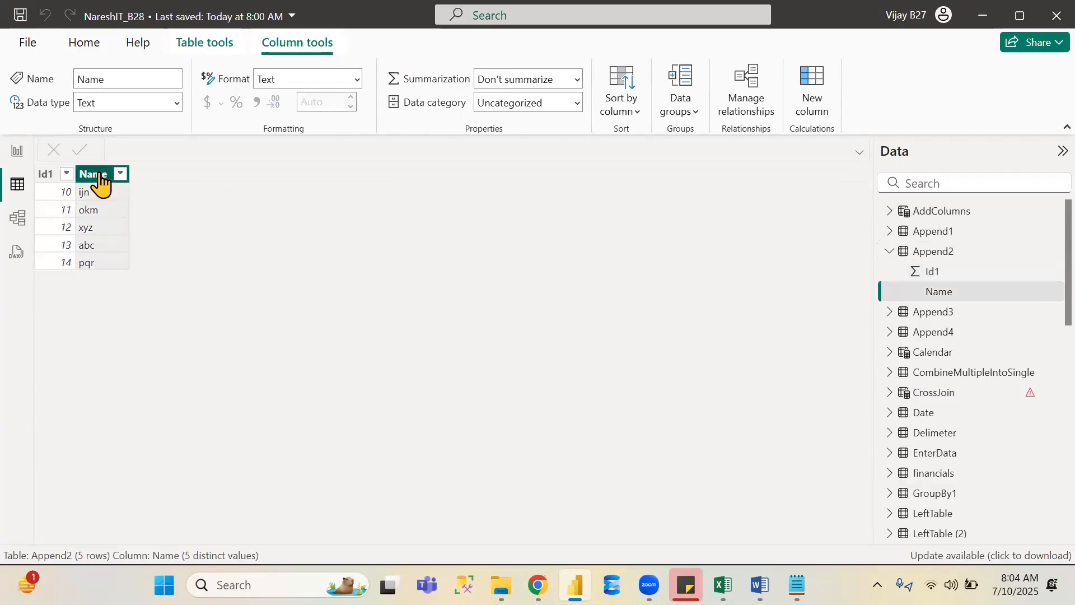
double_click(99, 174)
key("Right")
type("1")
key("Return")
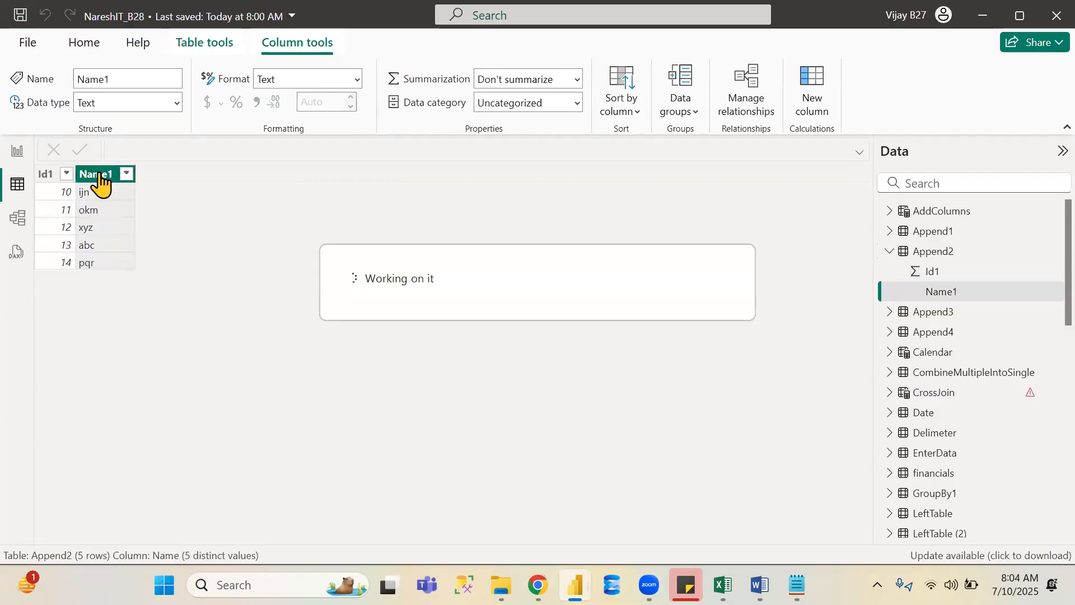
- Preview Append1 and Append2, recommit the CrossJoin table's formula, and save the report
left_click(940, 238)
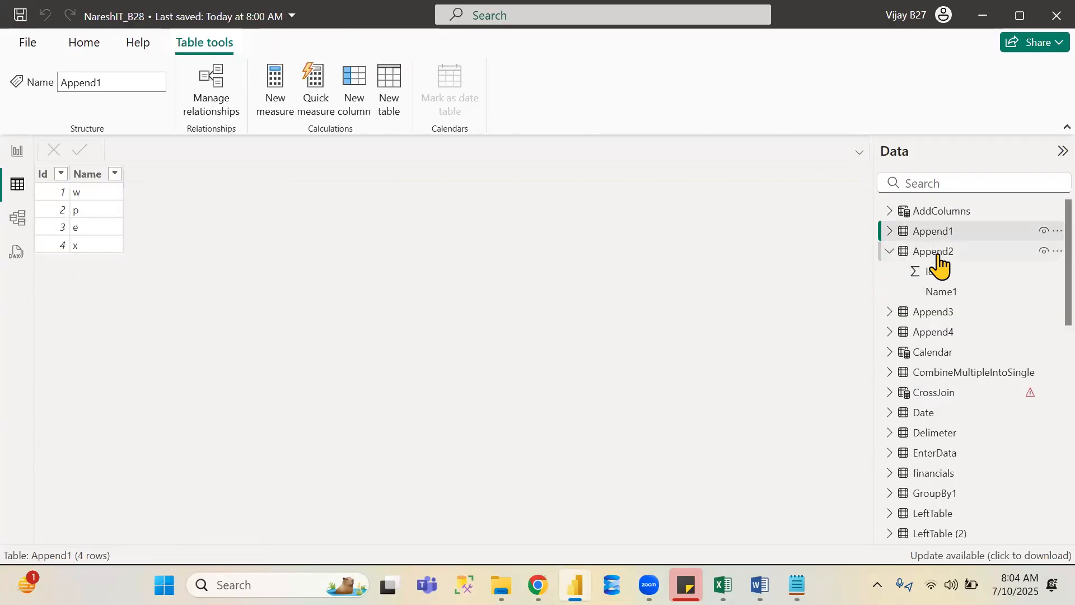
left_click(940, 263)
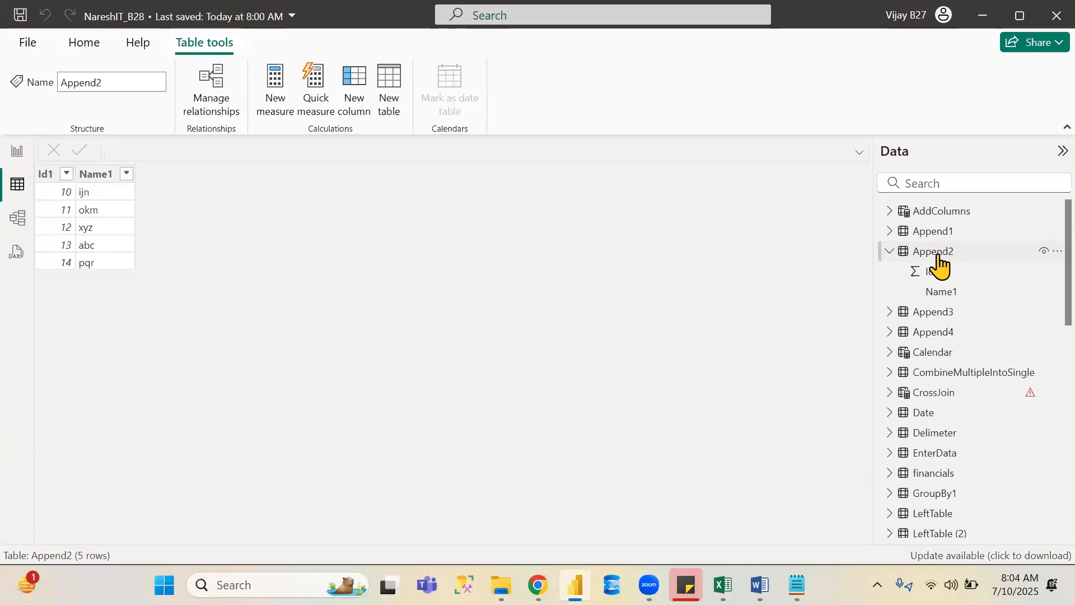
left_click(939, 396)
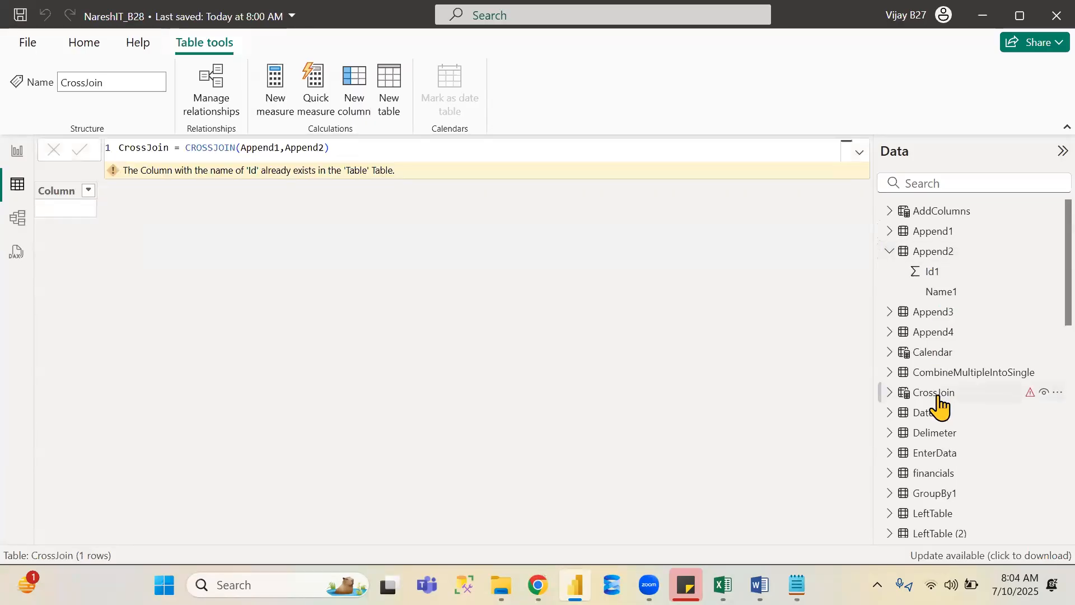
left_click(336, 147)
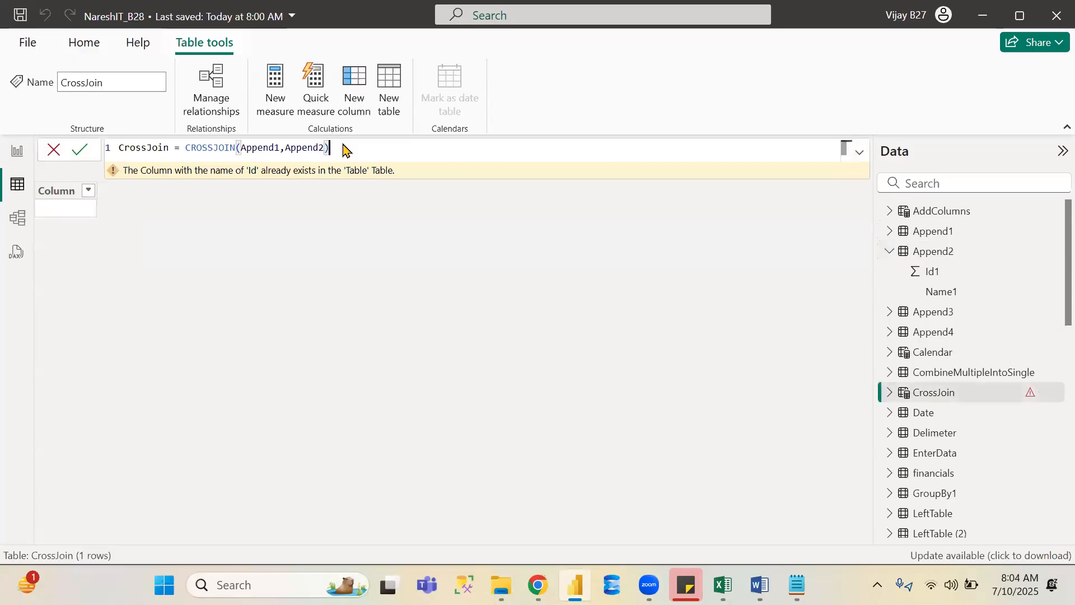
left_click(80, 150)
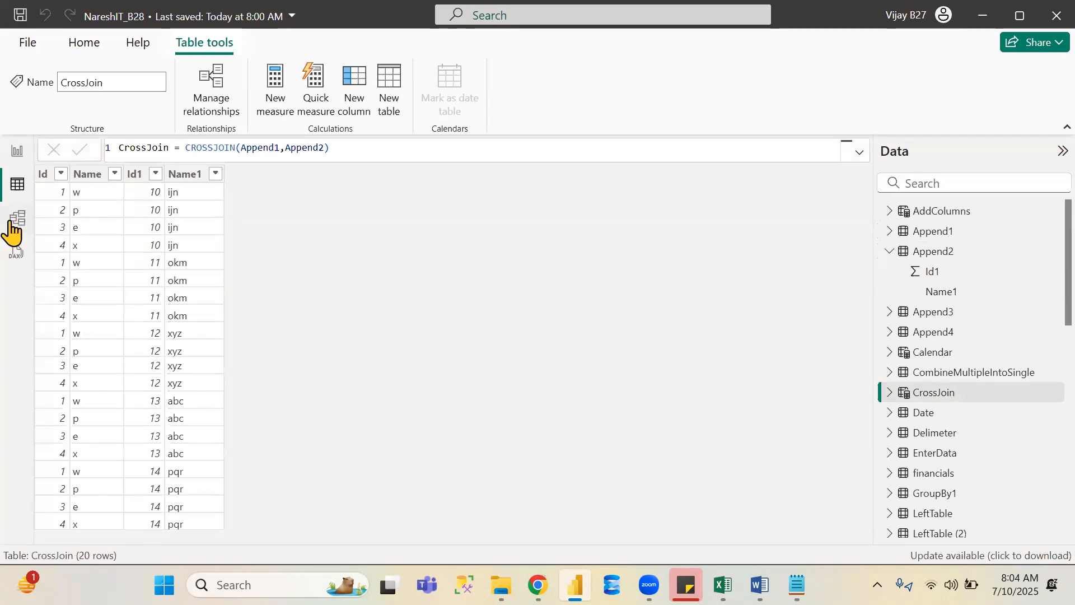
left_click(21, 12)
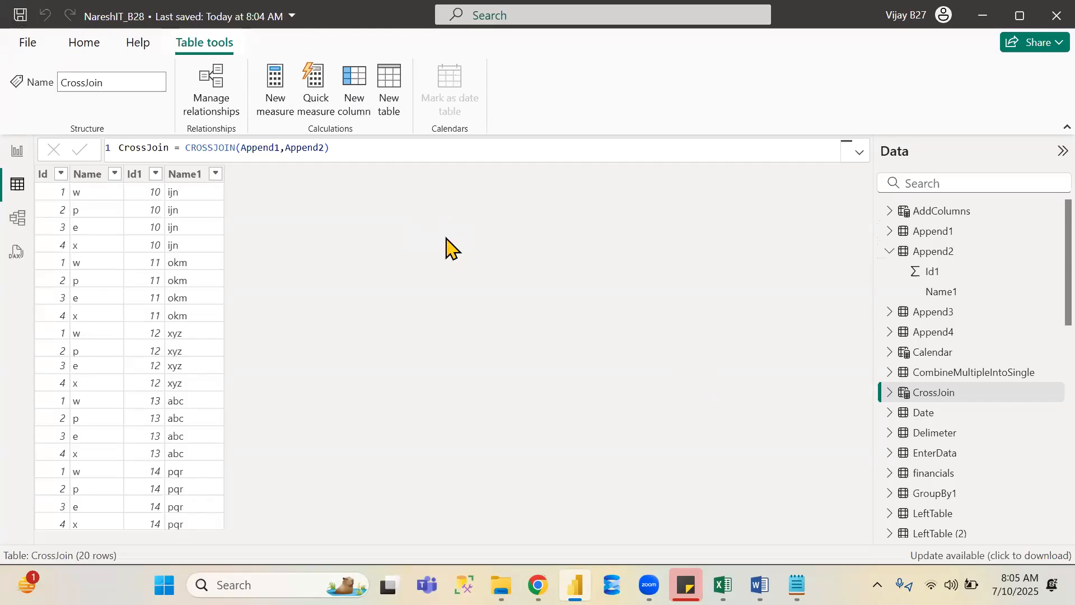
key("ctrl+s")
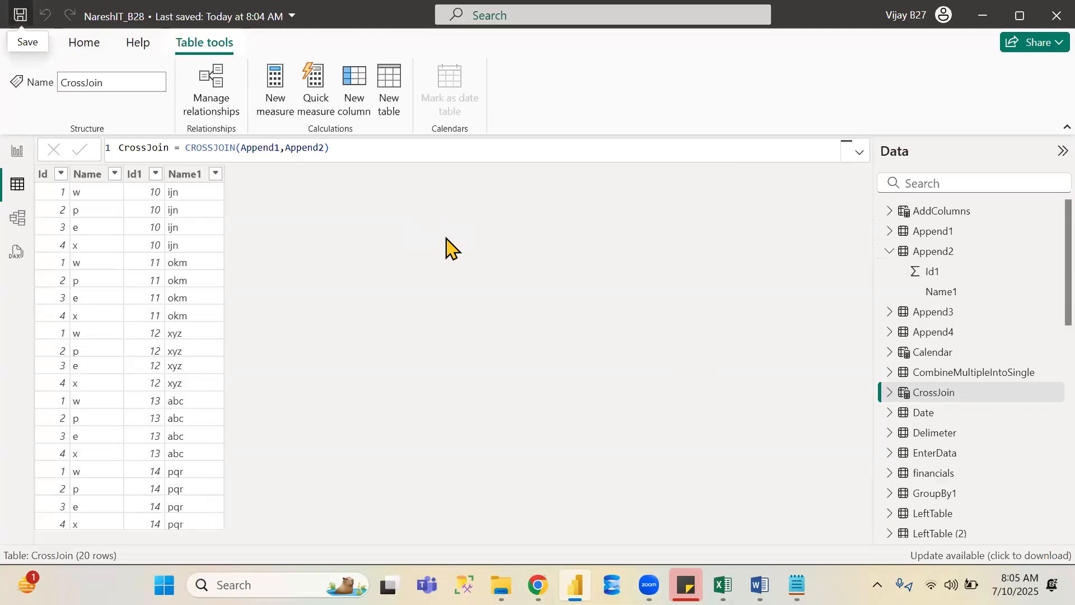
- Start a new calculated table named DataTable with a DATATABLE( call on the second formula line
key("alt+Tab")
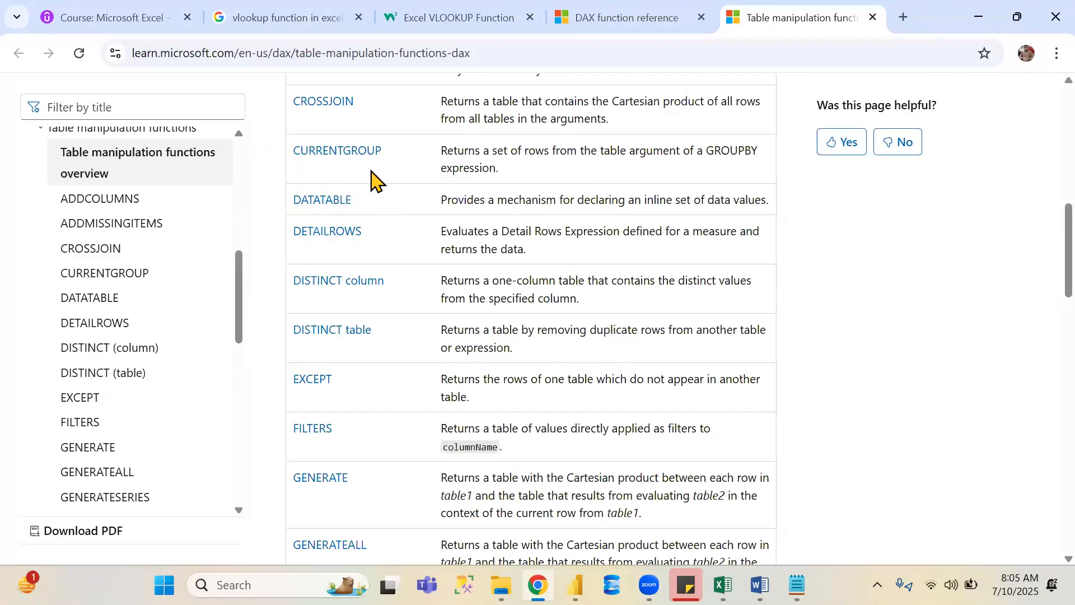
key("alt+Tab")
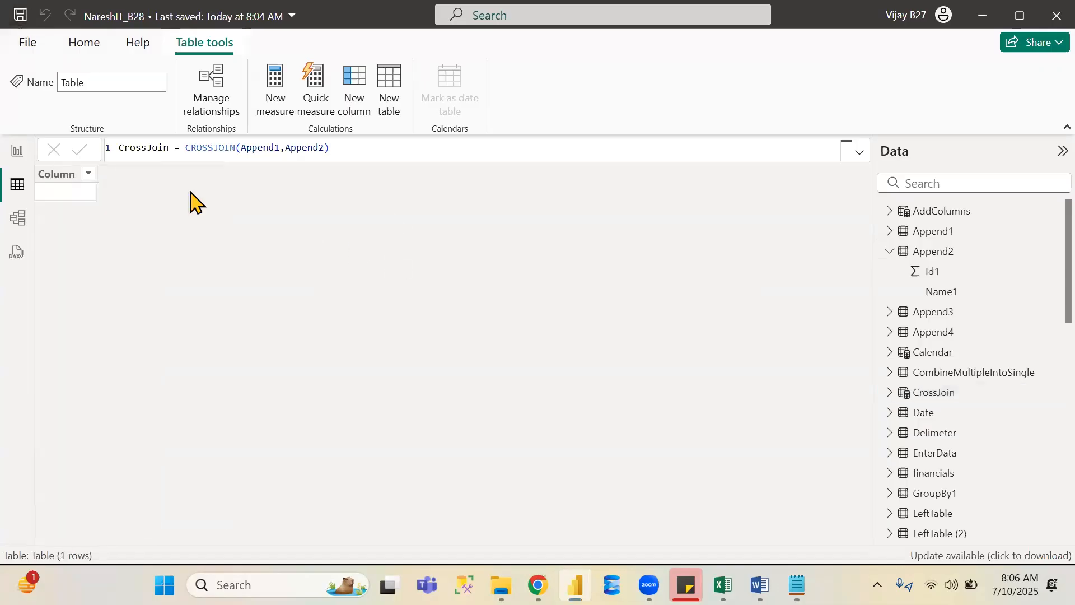
double_click(134, 147)
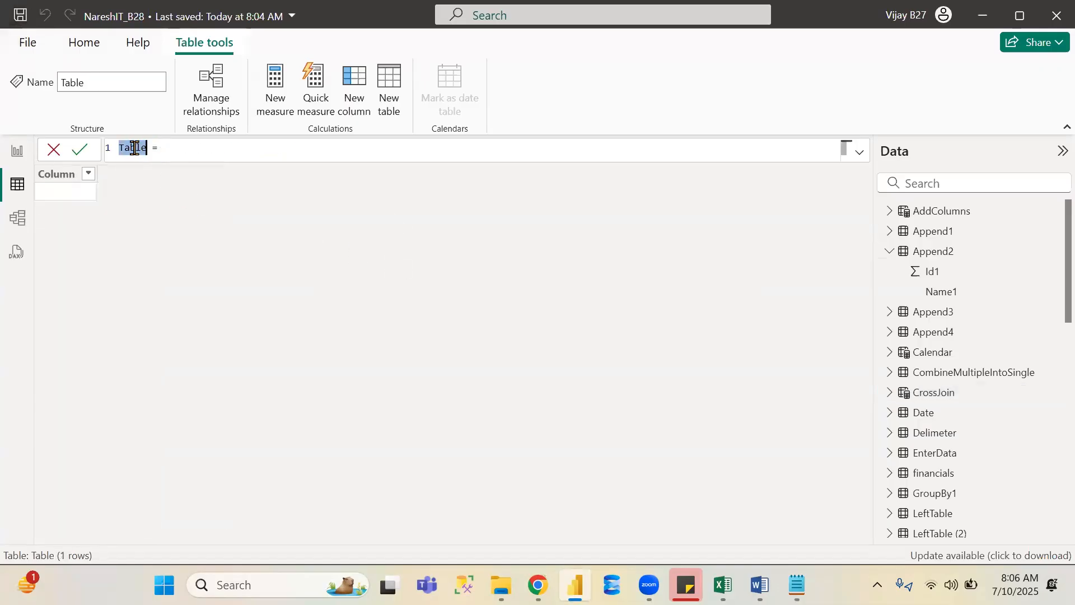
type("DataTable")
key("Right")
key("Right")
key("Right")
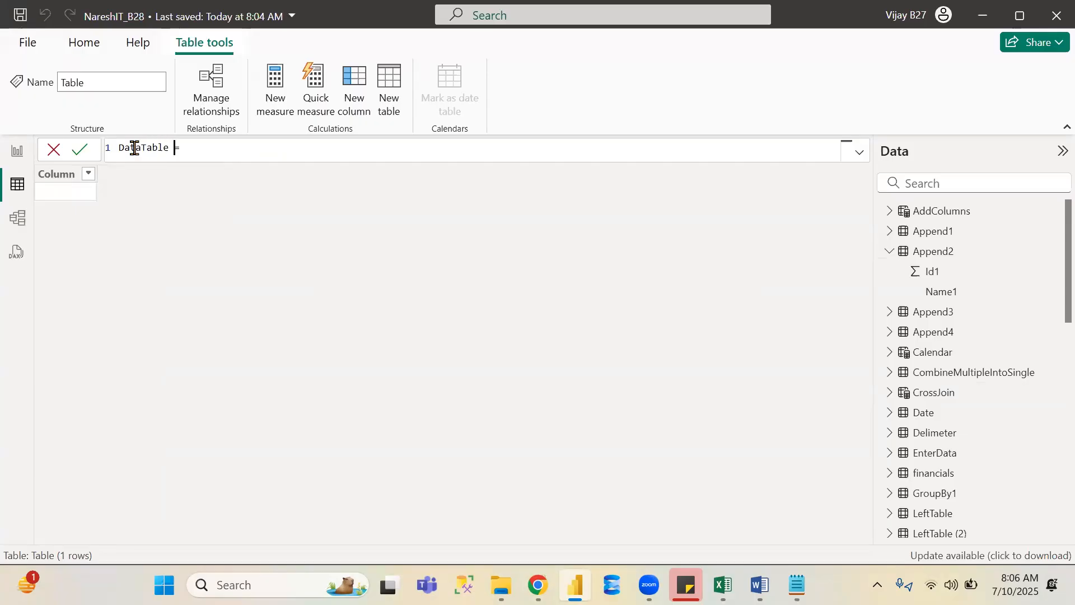
key("shift+Return")
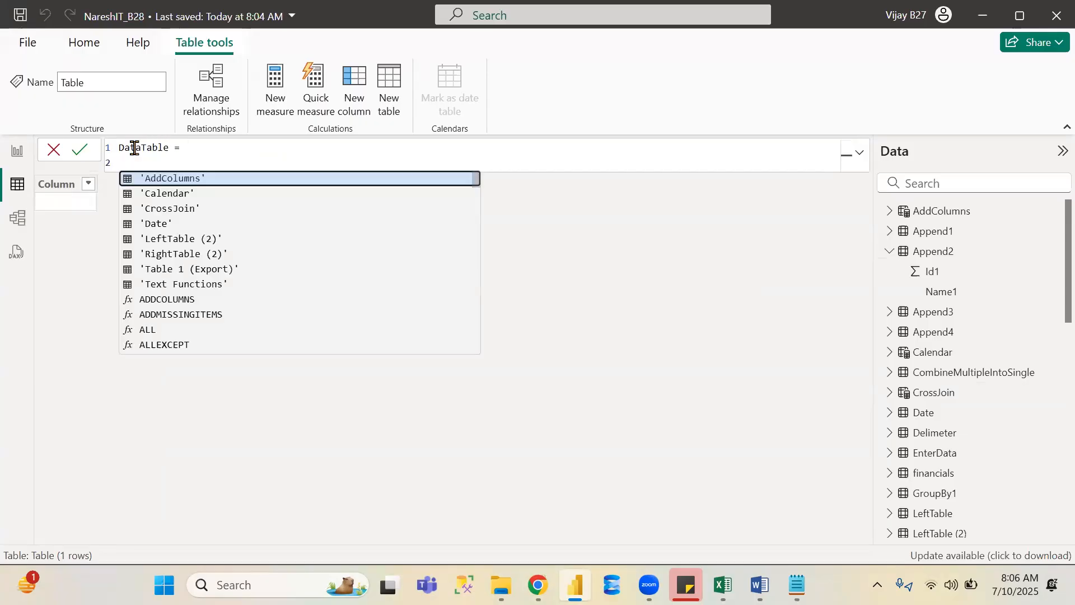
type("data")
key("Tab")
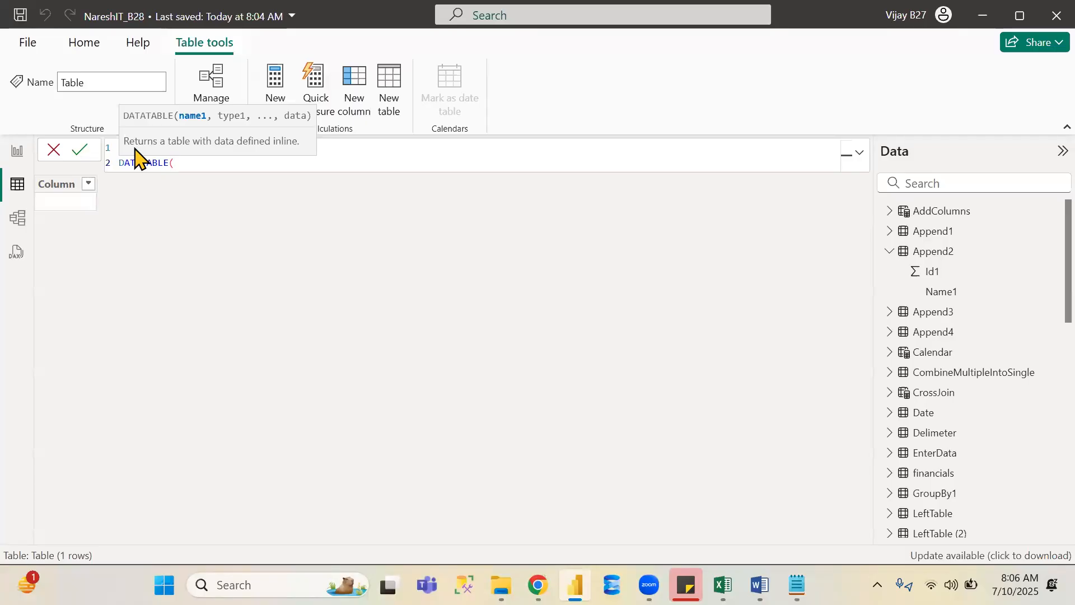
key("Escape")
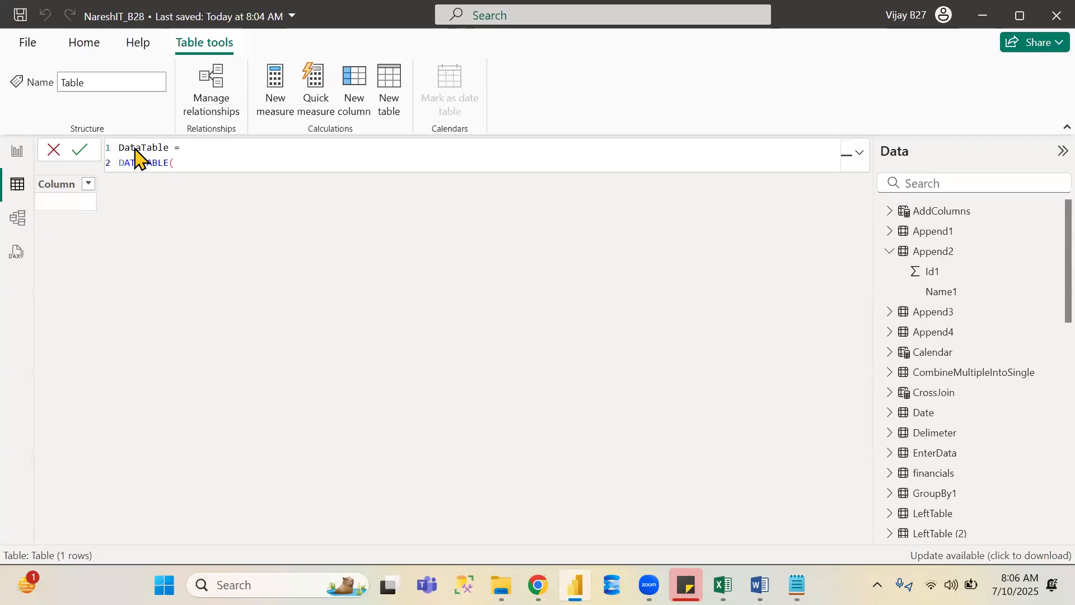
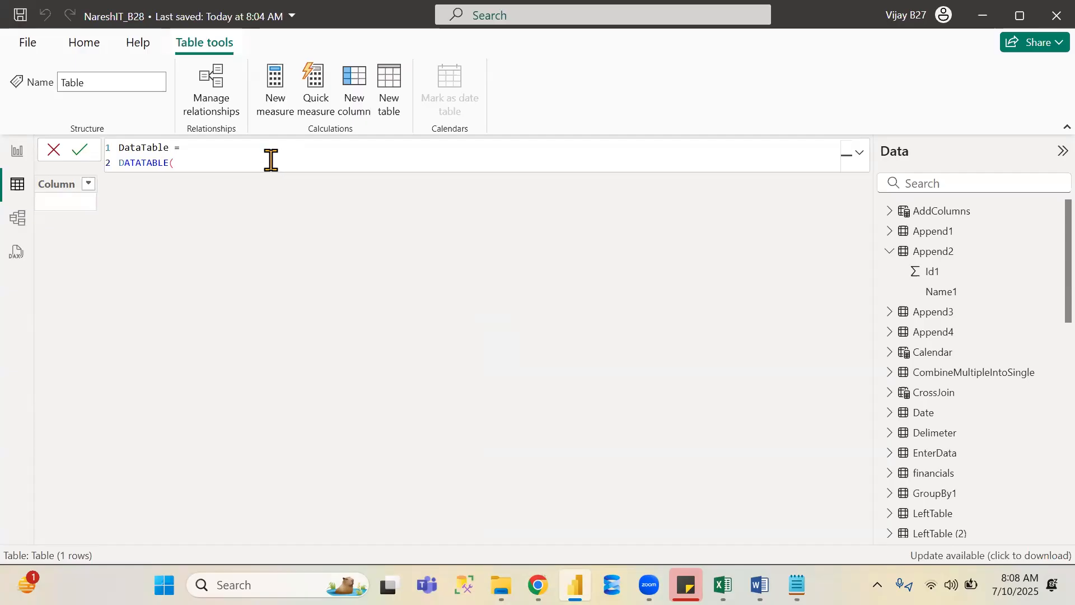
- Declare the DATATABLE columns "Id" as INTEGER and "Name" as STRING
type("\"")
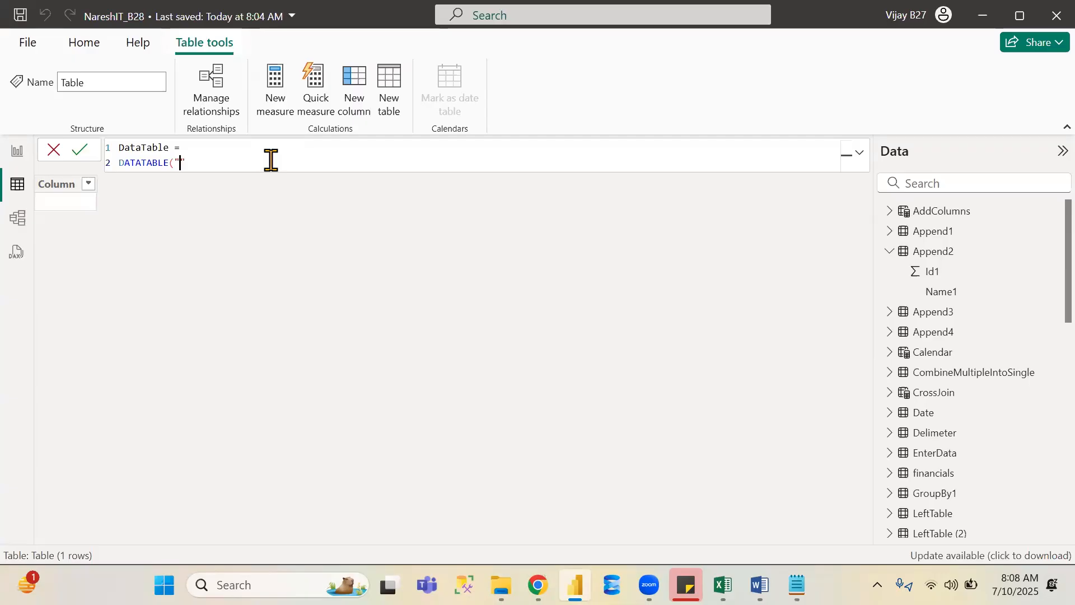
type("Id")
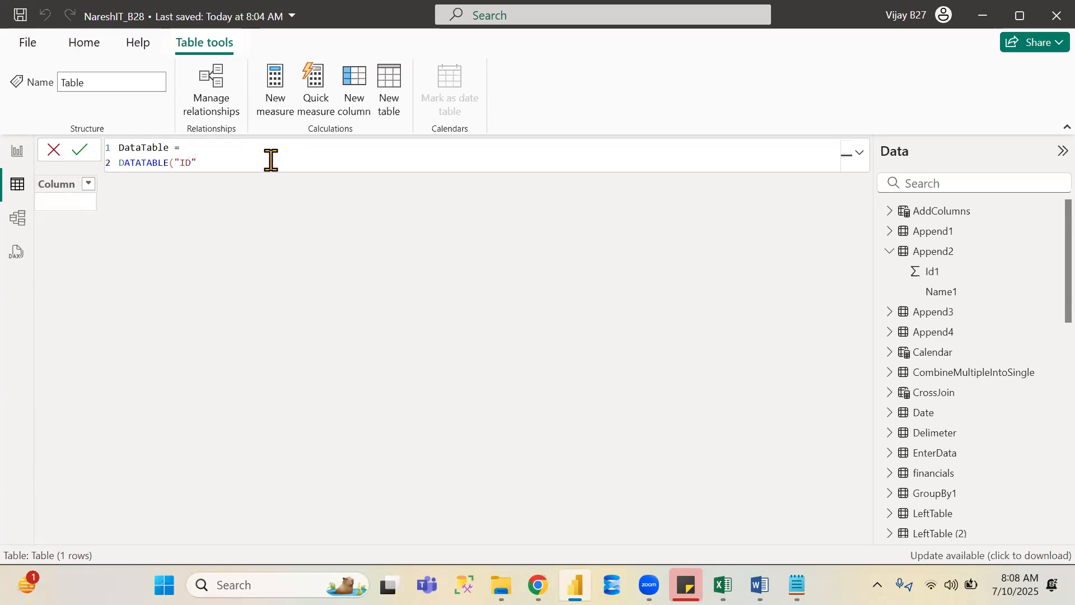
type("\",")
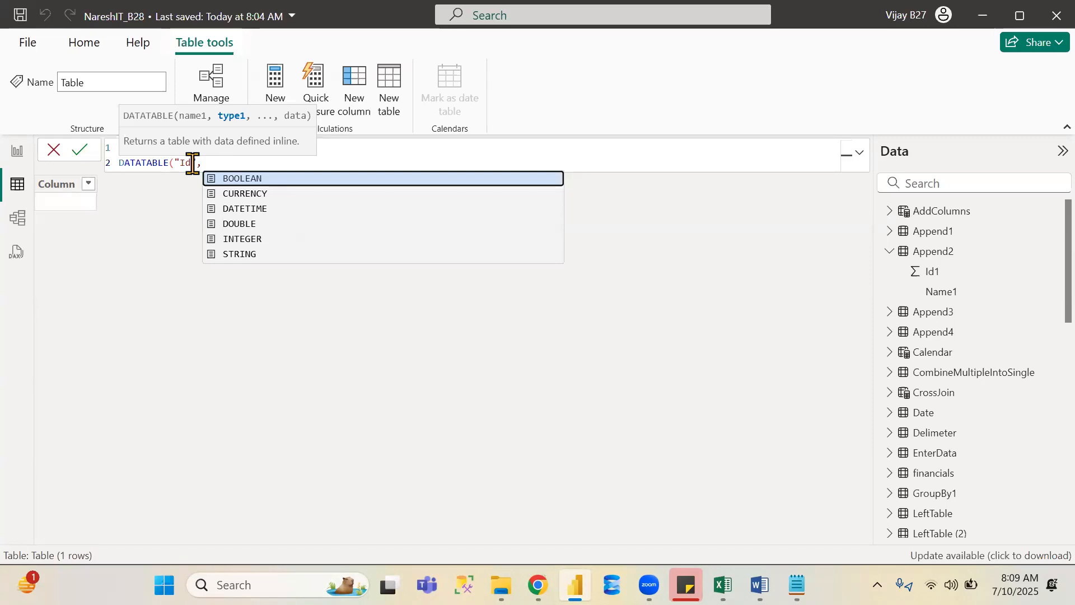
key("Down")
key("Down")
key("Down")
key("Down")
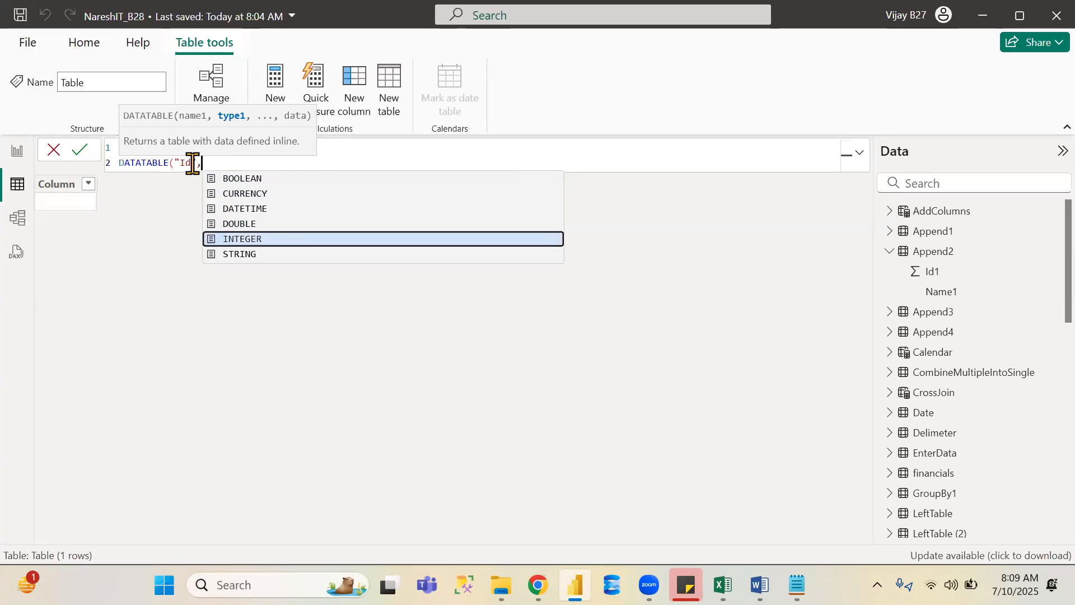
key("Tab")
type(",\"\"")
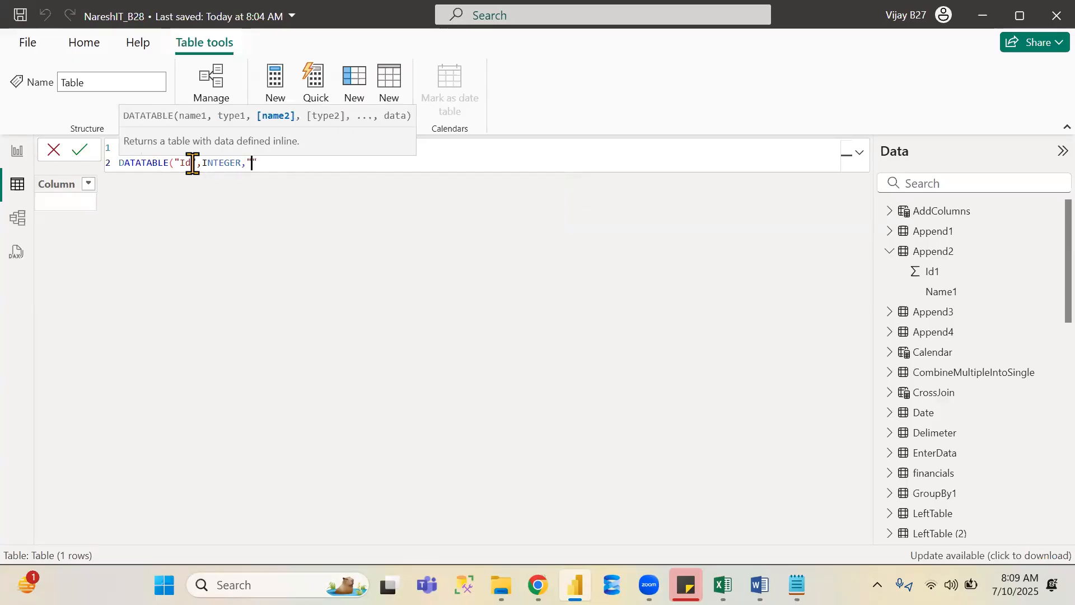
type("Name")
type(",")
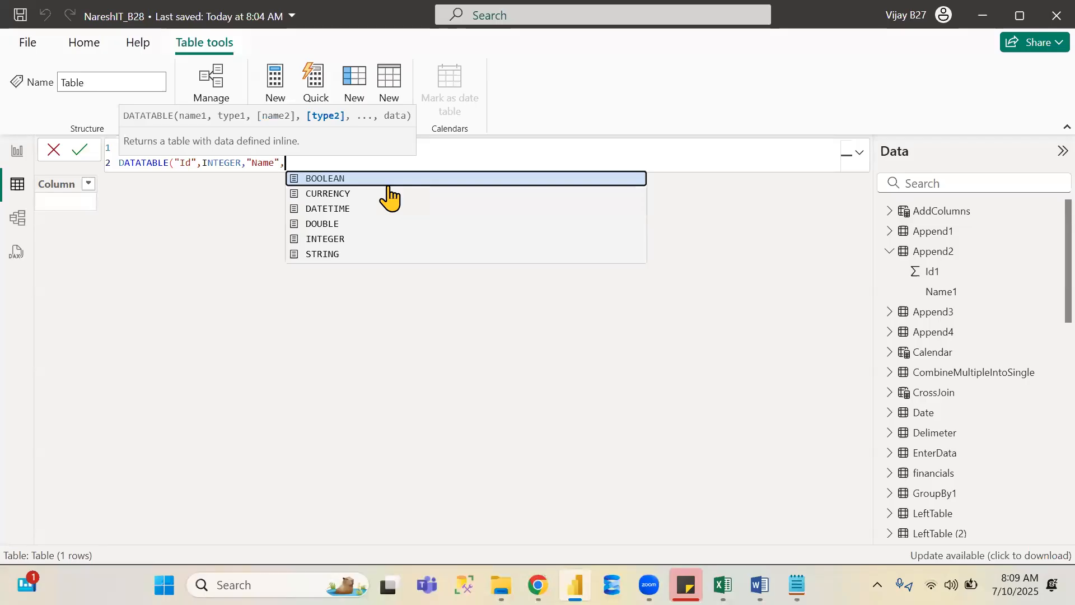
key("Down")
key("Down")
key("Down")
key("Down")
key("Down")
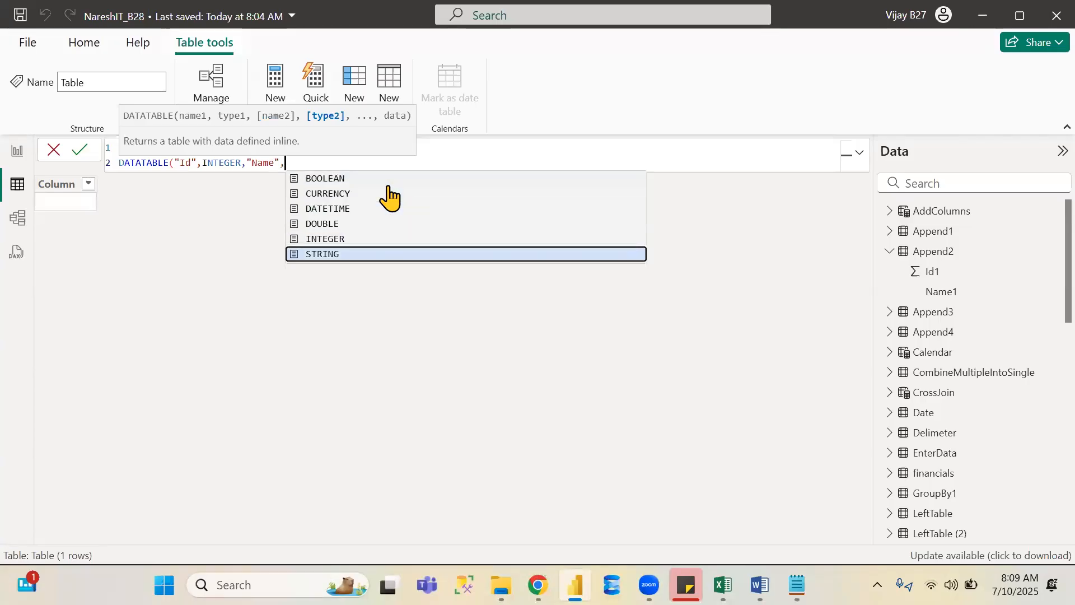
key("Tab")
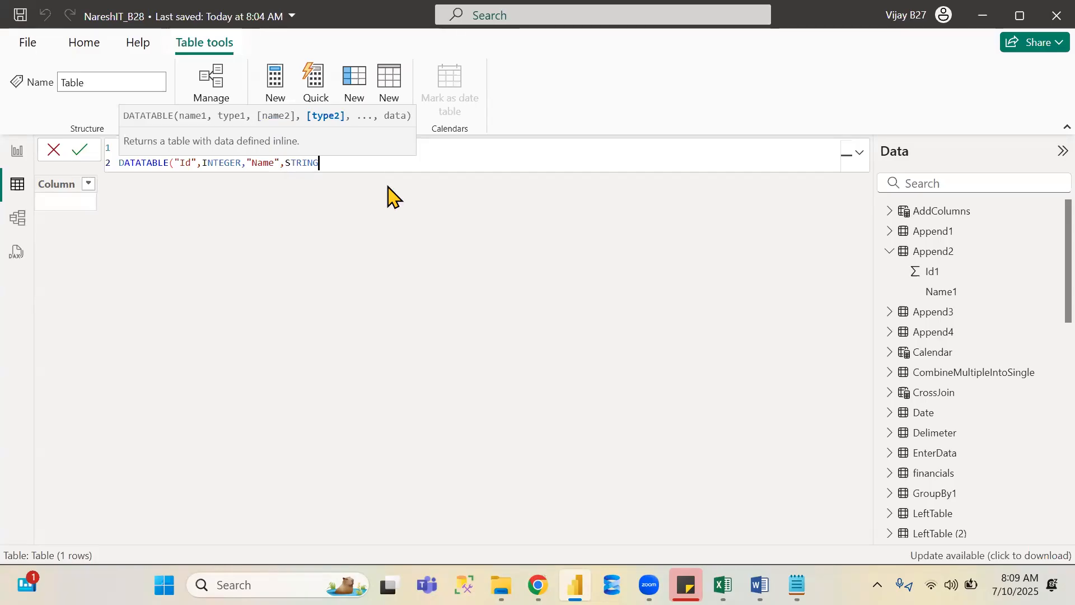
type(",")
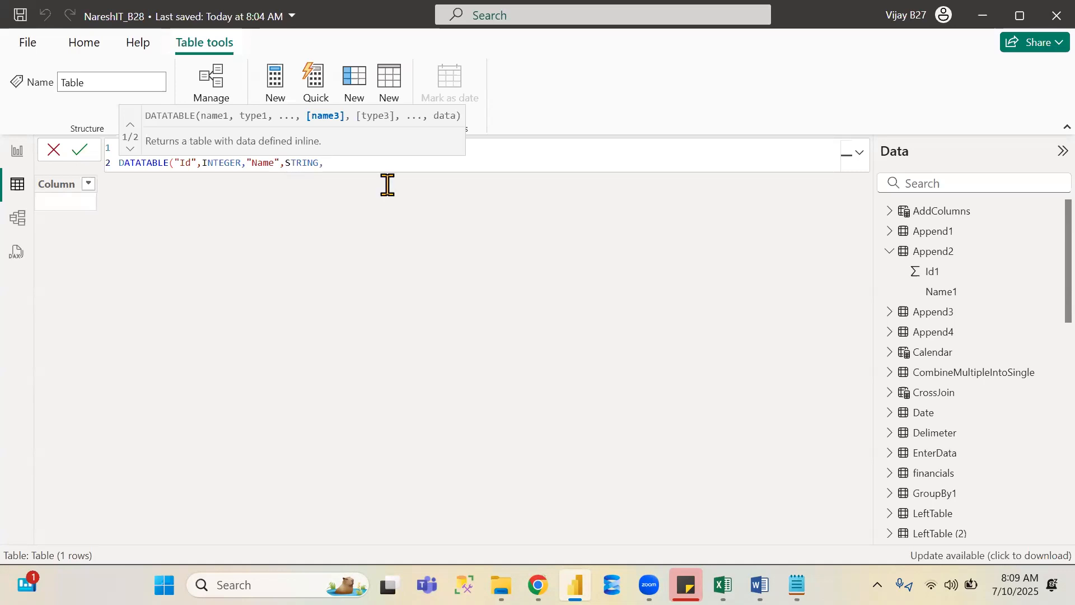
- Add an empty curly-brace data block on new lines and close the DATATABLE parenthesis after it
key("shift+Return")
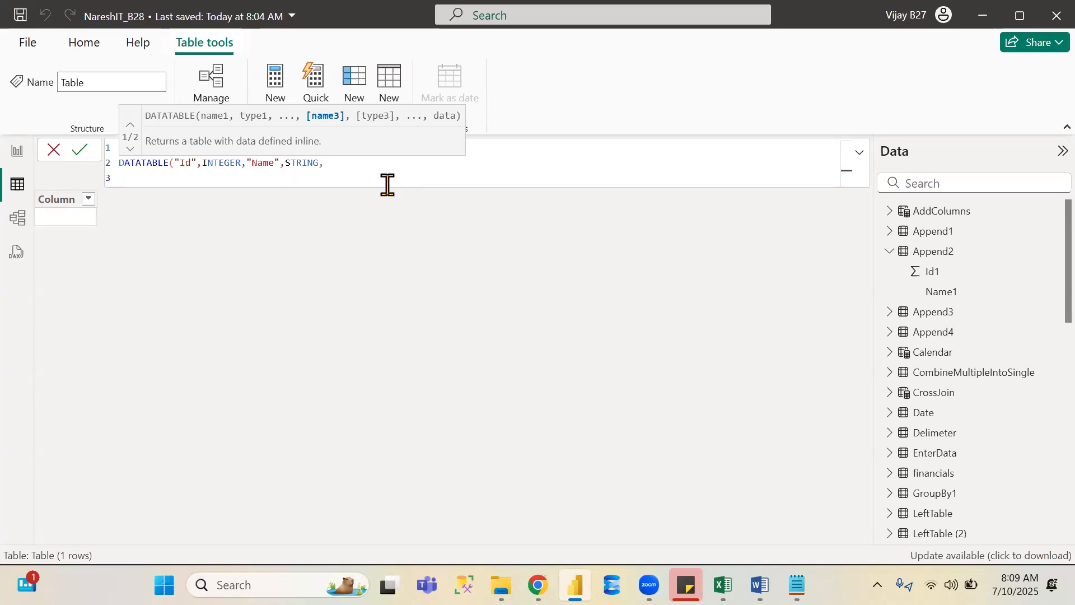
type("{")
key("shift+Return")
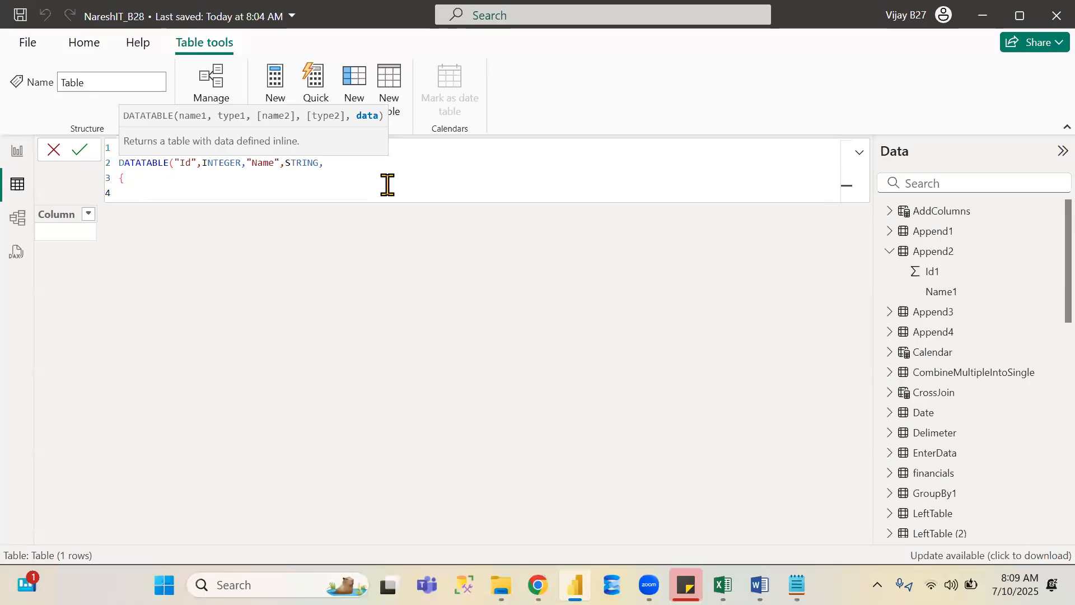
type("}")
key("Up")
key("shift+Return")
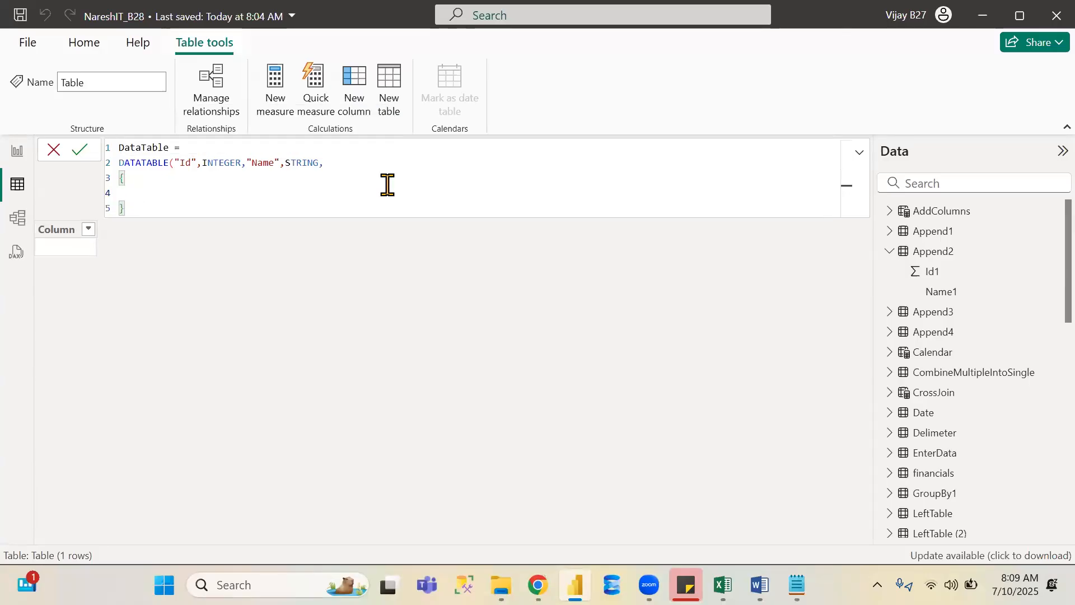
key("Down")
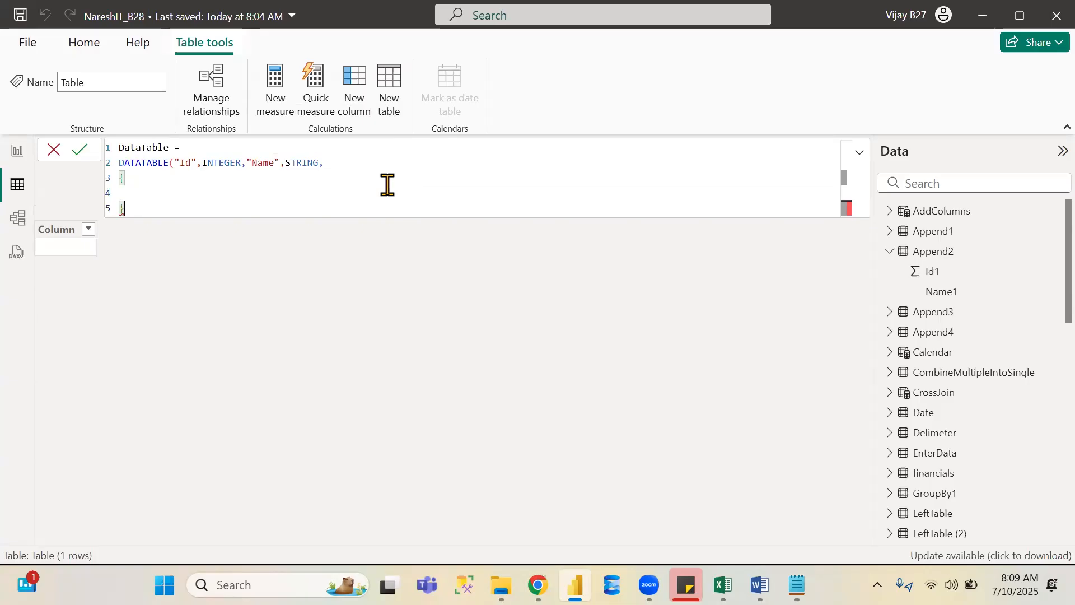
type(")")
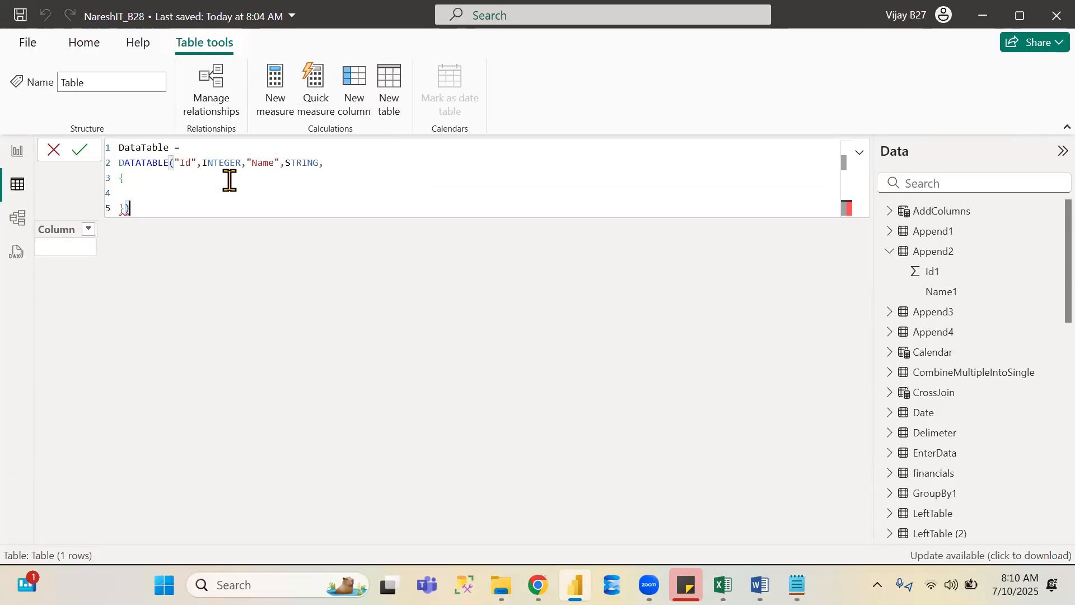
left_click(134, 191)
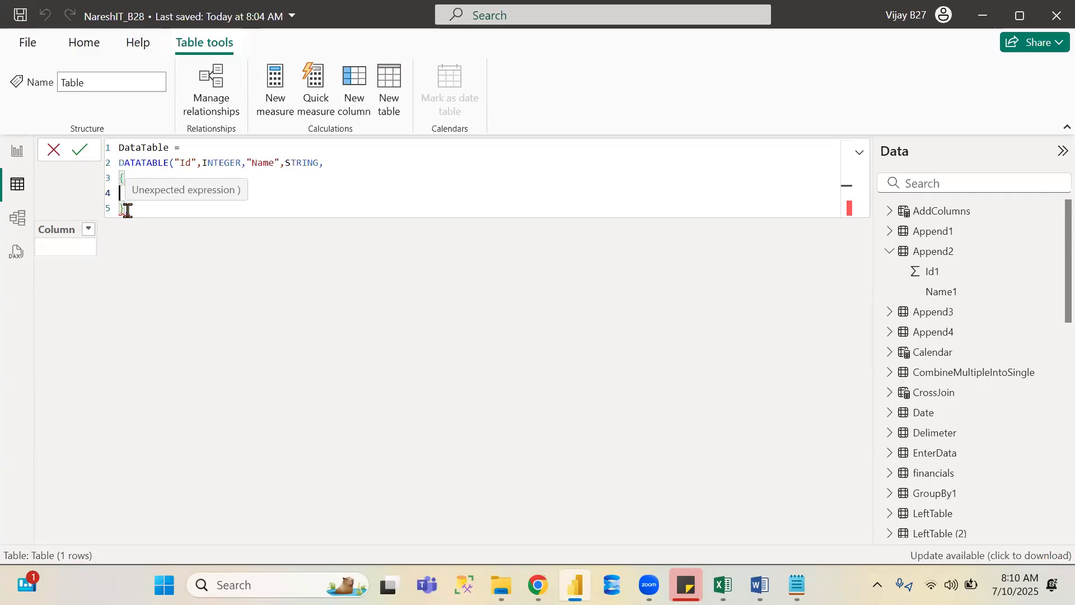
key("Tab")
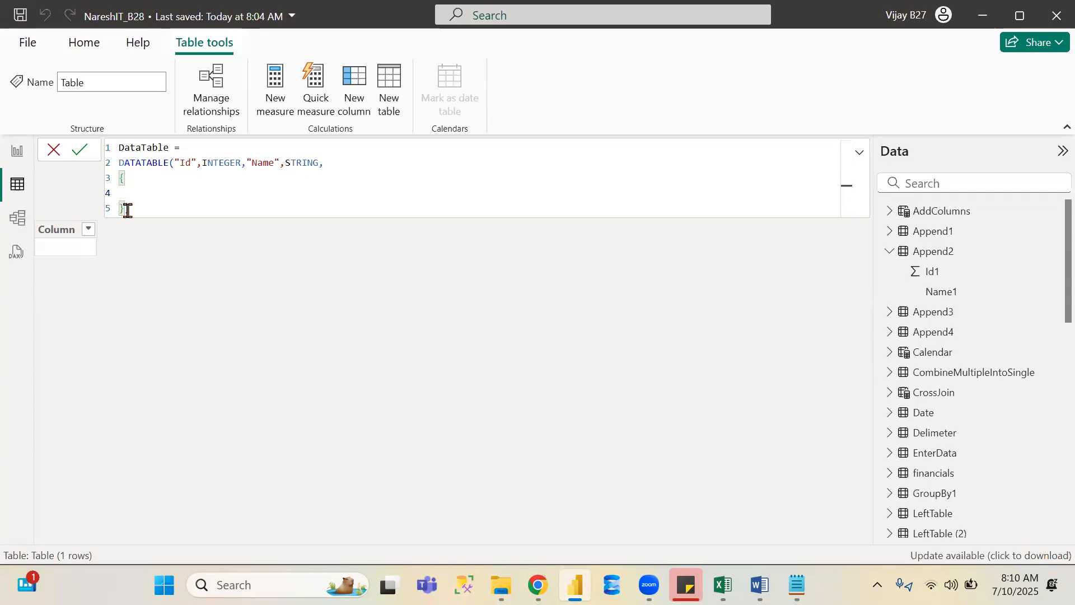
- Enter the first data row {1,"Power BI"} followed by a comma inside the data block
type("{")
type("1")
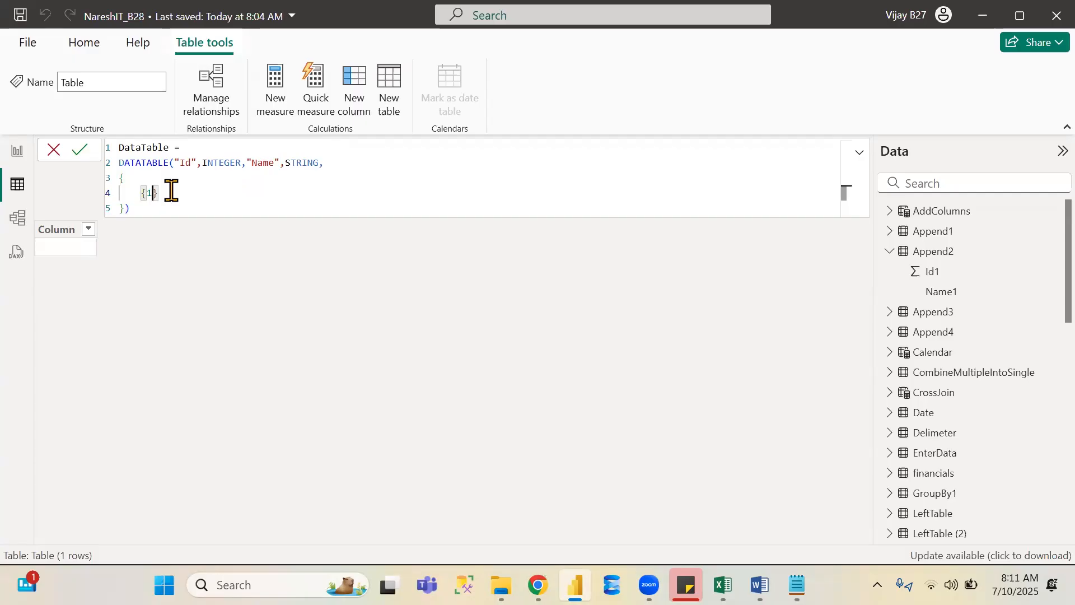
type(",\"")
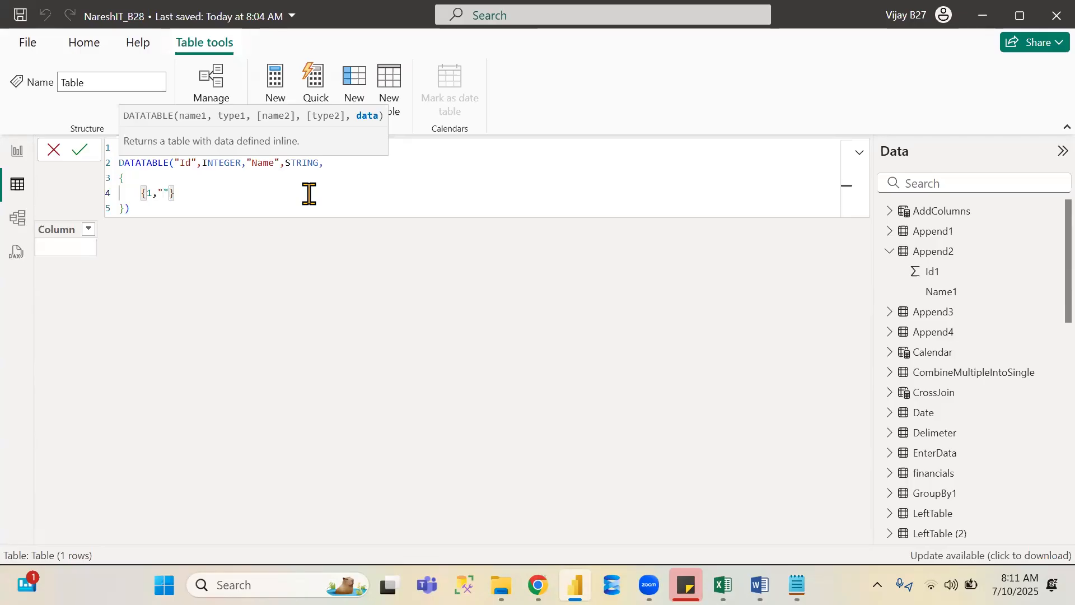
type("Po")
type("wer ")
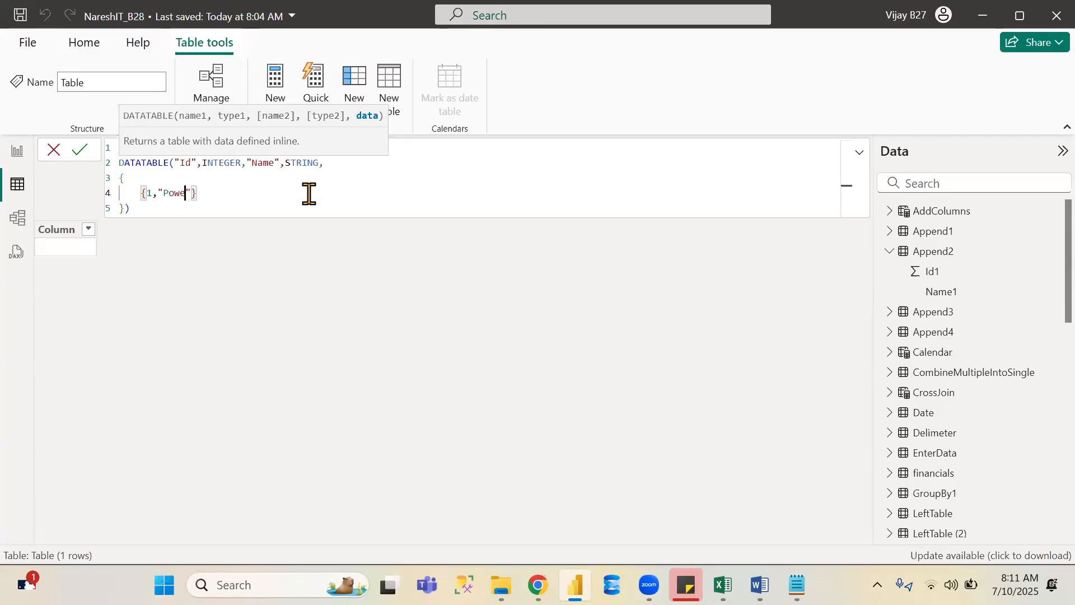
type("BI")
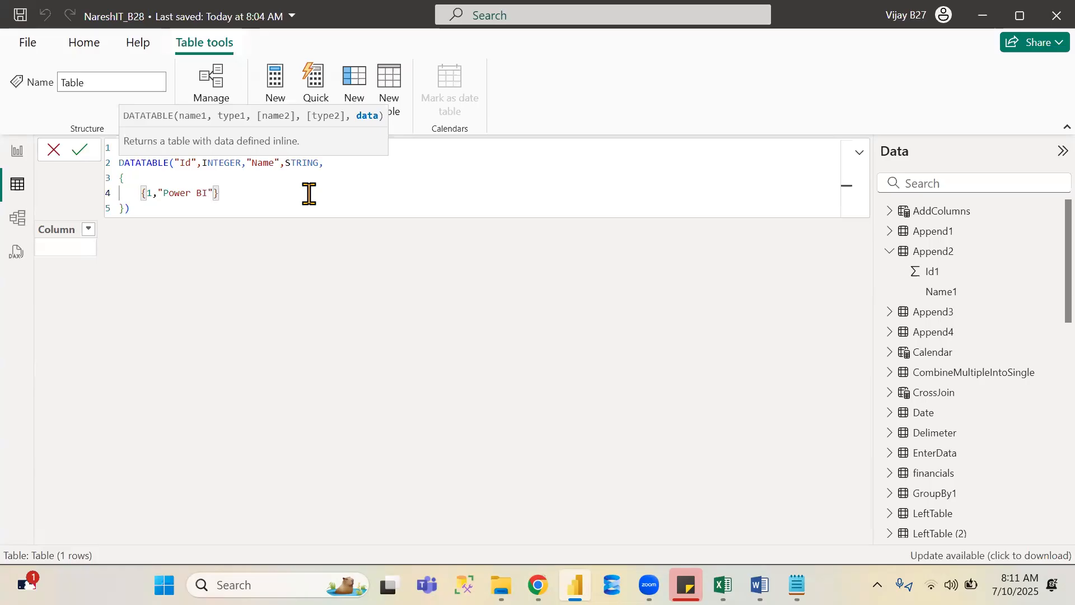
key("Right")
type(",")
key("BackSpace")
type(",")
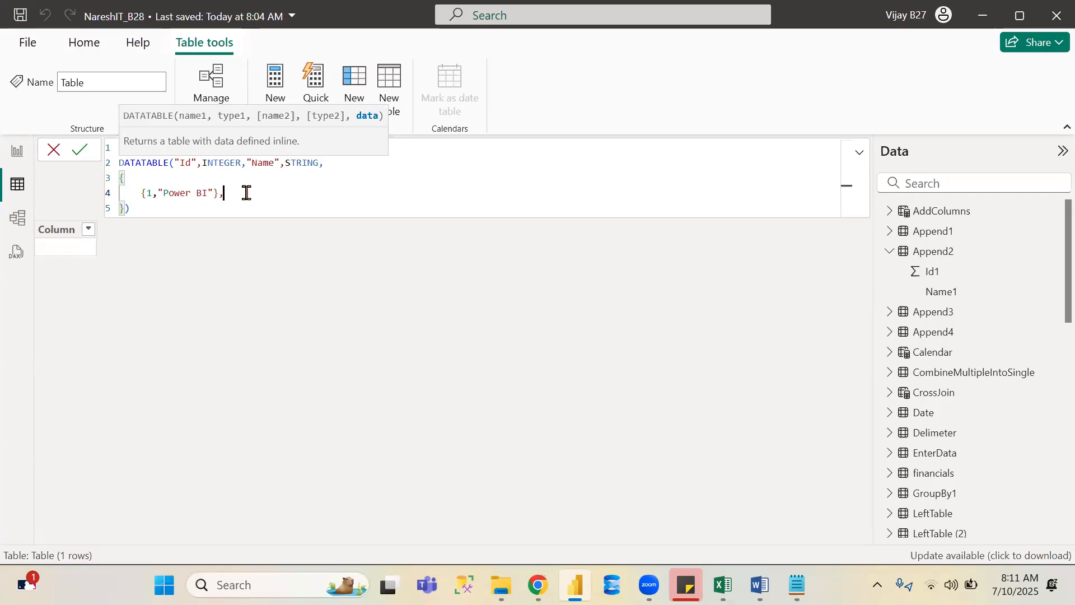
- Add a second data row {2,"SQL Server"} followed by a comma
key("Return")
type("{")
type("2")
type(",\"")
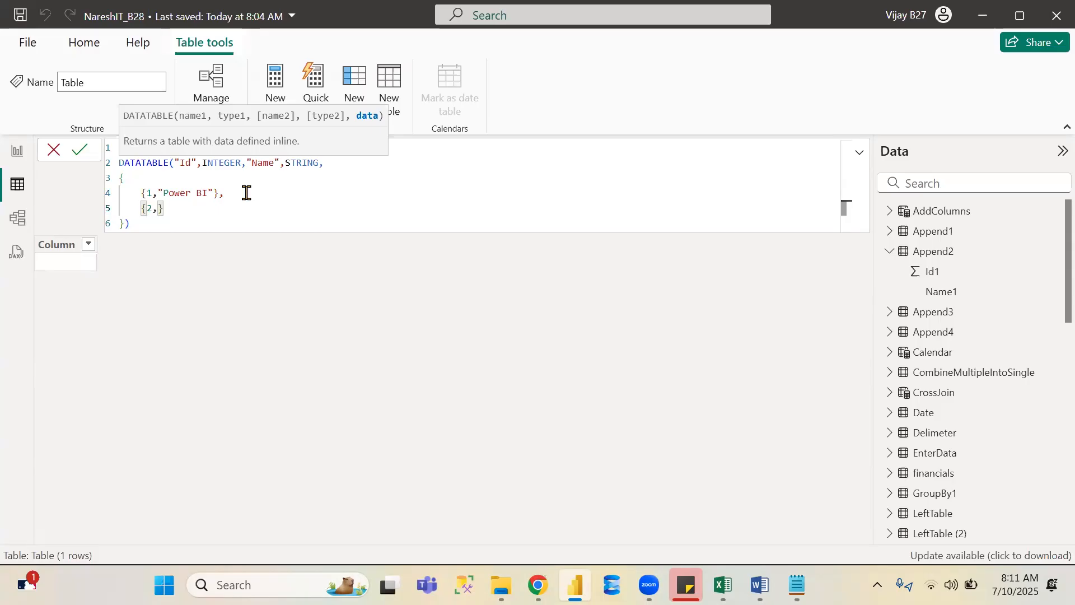
type("SQL ")
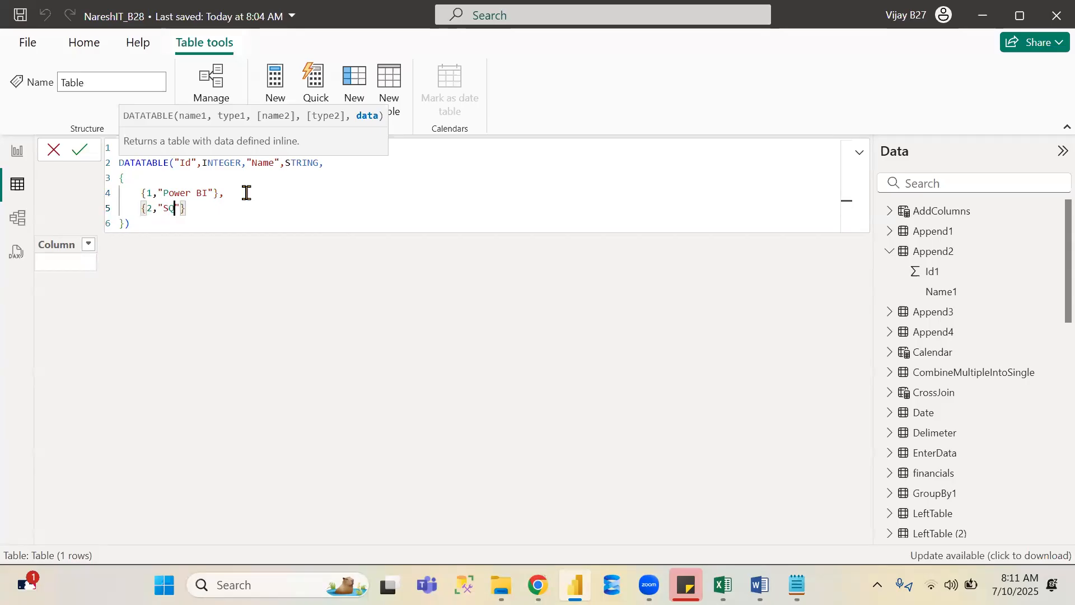
type("Server\"")
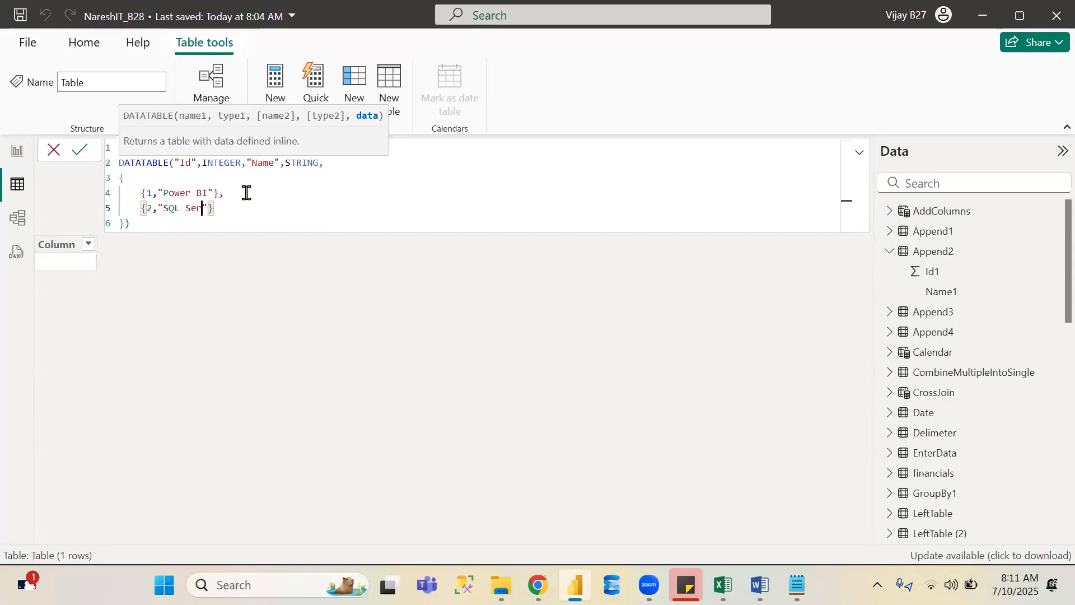
type("},")
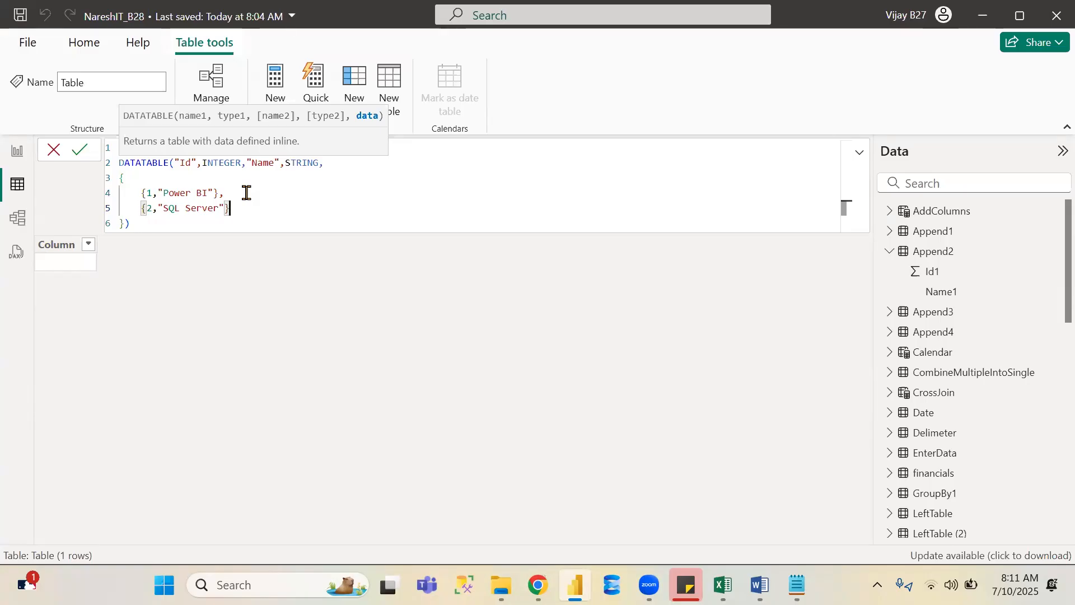
- Add a third data row {3,"Power Apps"} and commit the DataTable formula
key("Return")
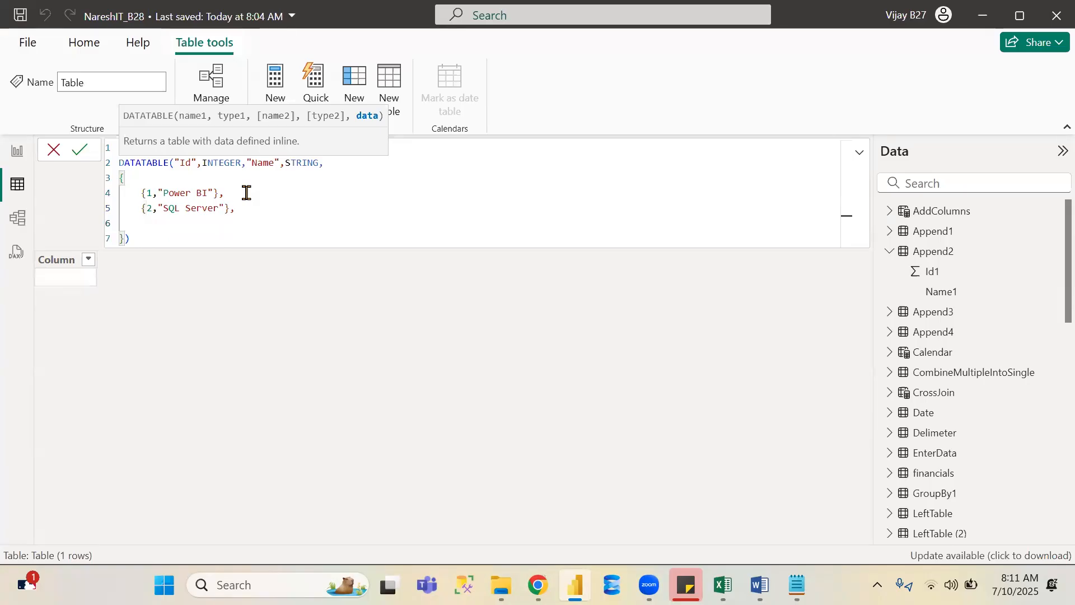
type("{")
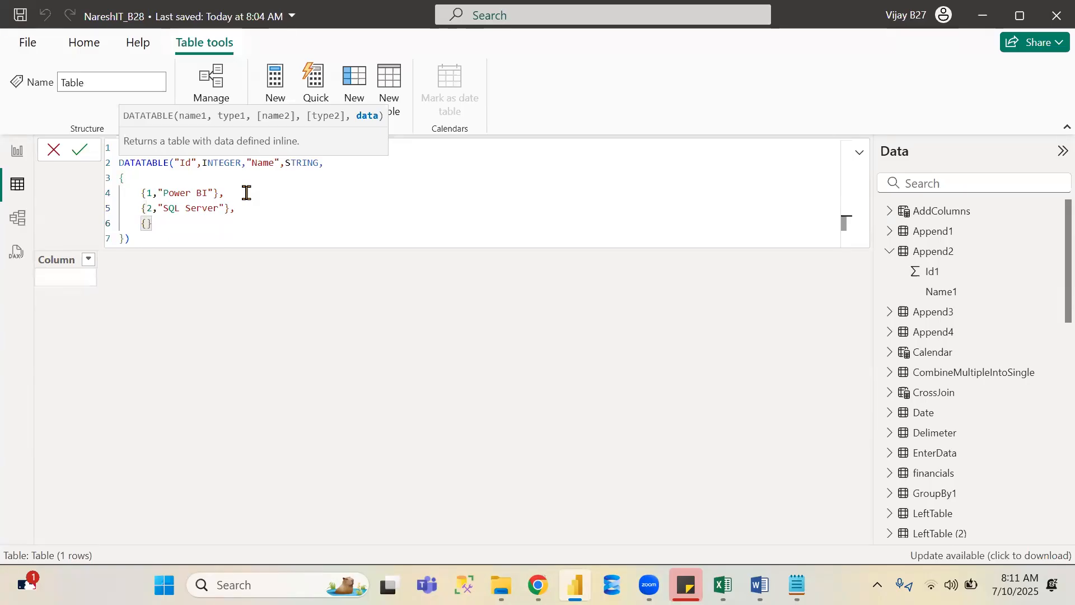
type("3")
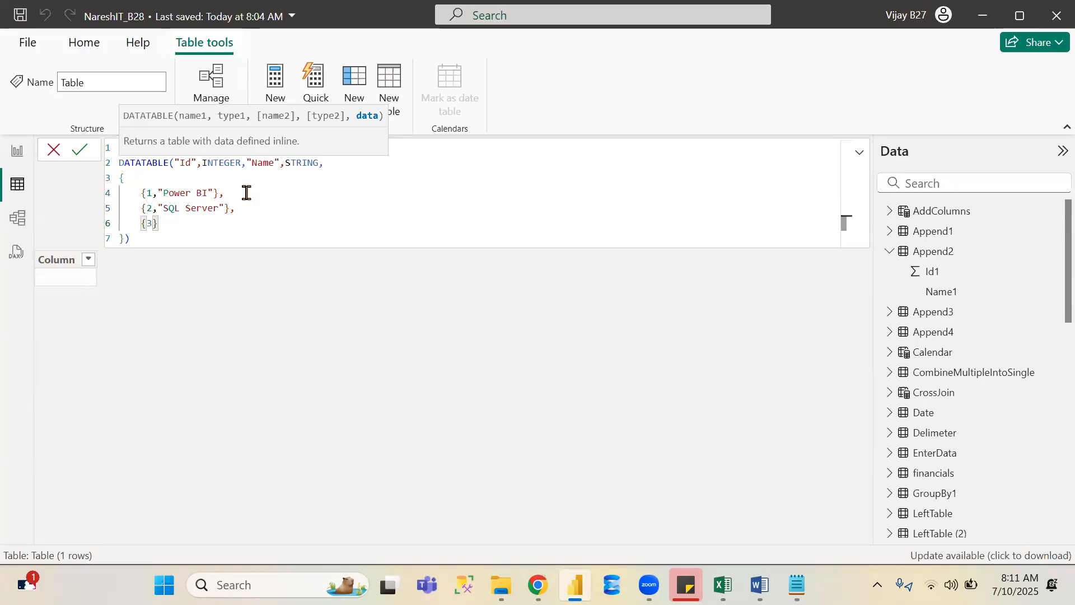
type(",\"Power Apps")
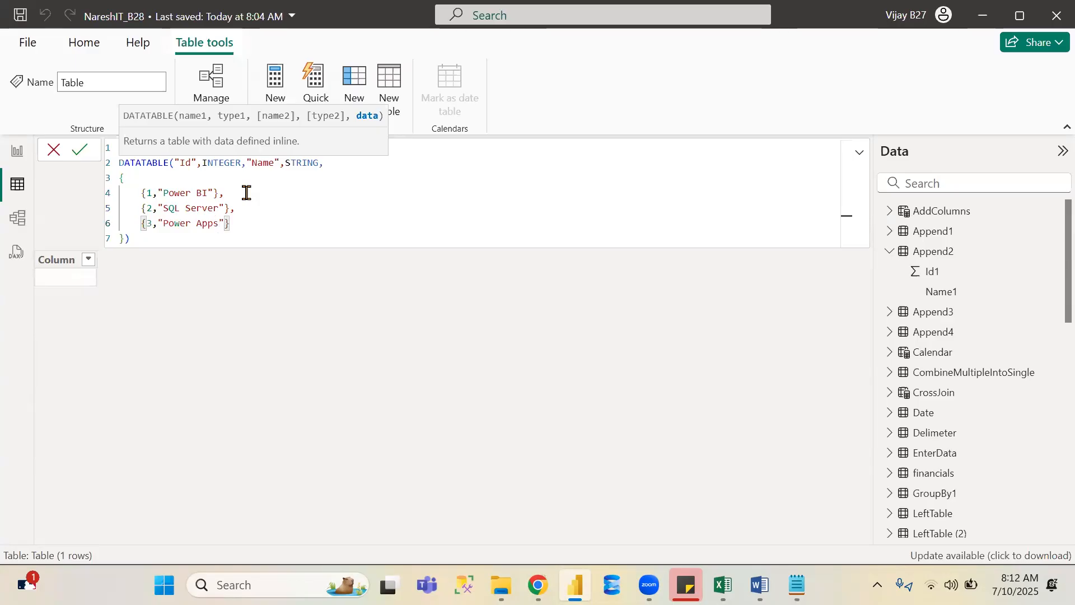
left_click(86, 151)
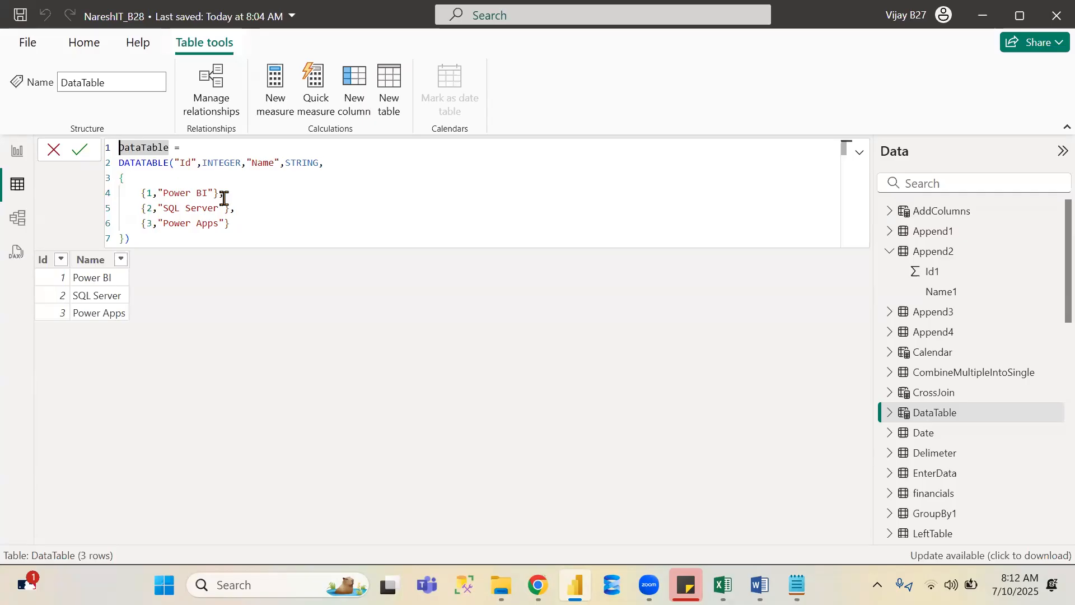
- Review the table manipulation functions list on the Microsoft Learn page, then return to the report
key("alt+Tab")
key("alt+Tab")
key("Down")
key("Down")
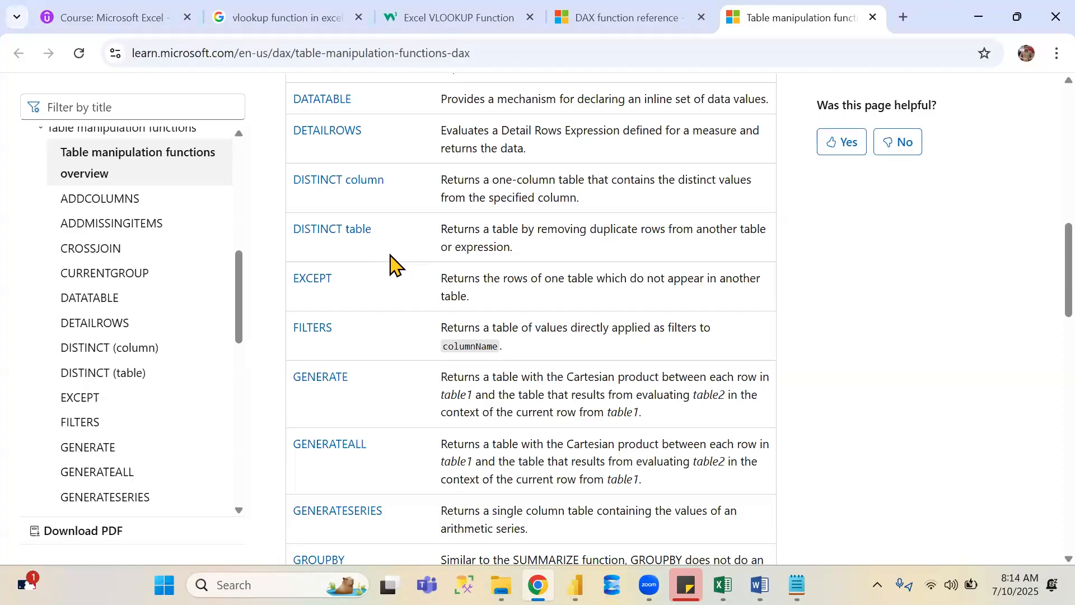
key("alt+Tab")
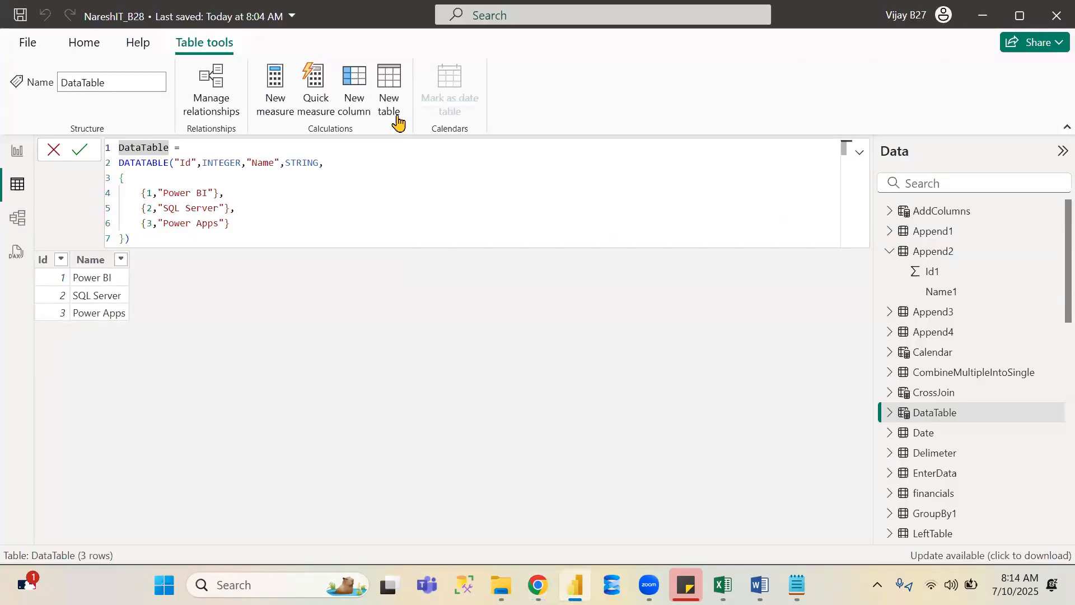
- Start another new calculated table and name it Distinct
left_click(390, 84)
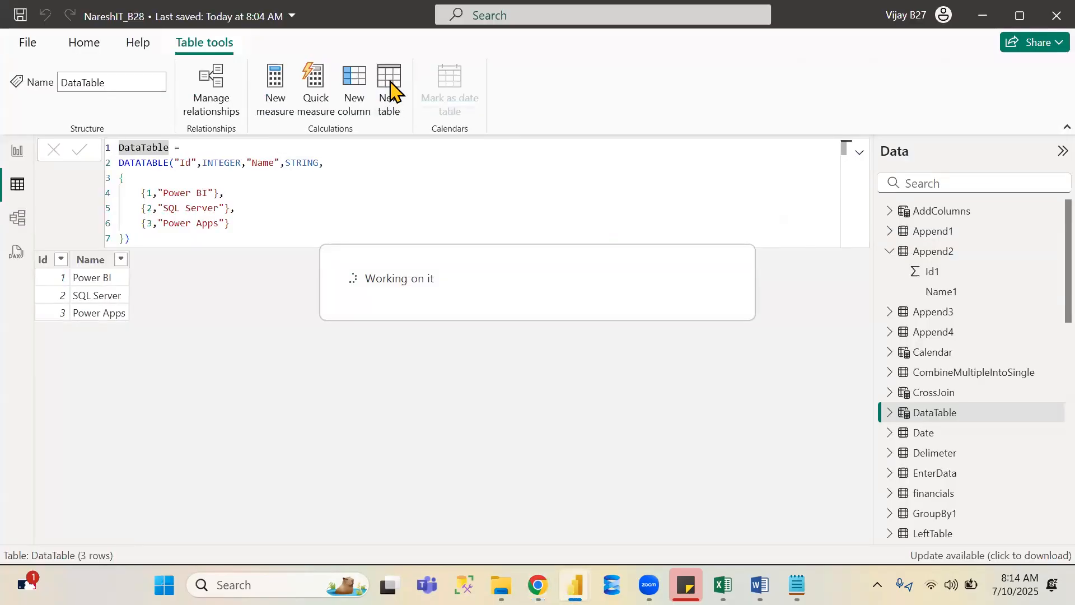
double_click(139, 149)
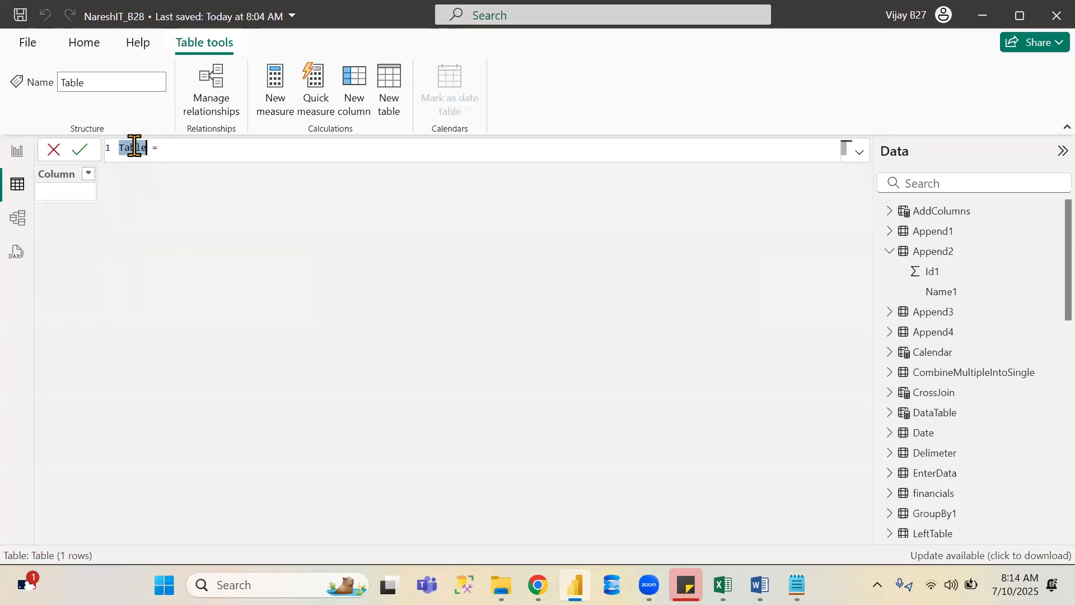
type("Distinct")
key("Right")
key("Right")
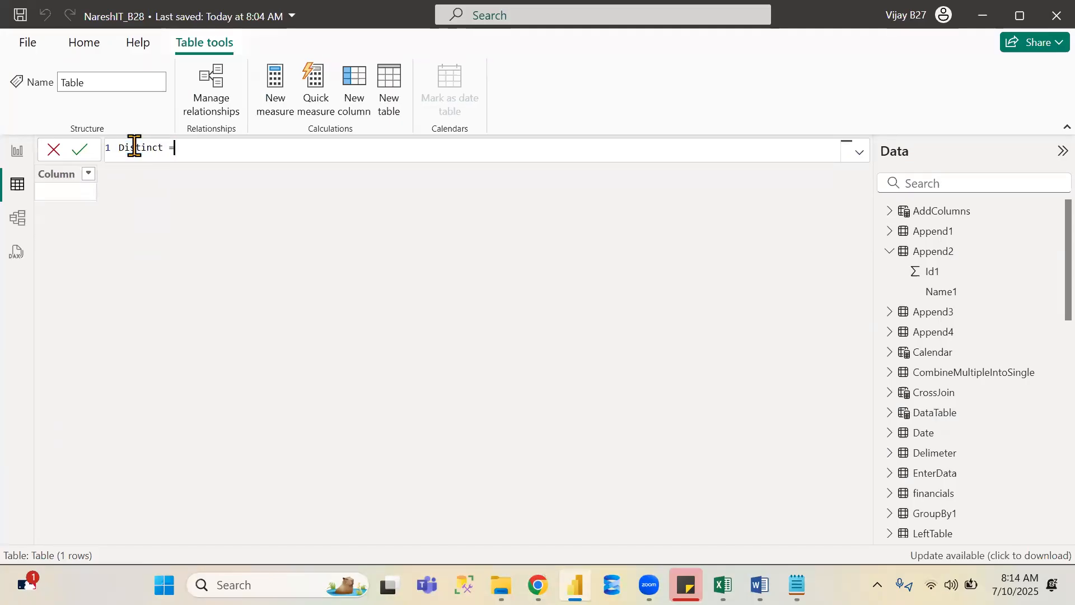
- Define the Distinct table as DISTINCT of the financials Country column and commit the formula
type("dis")
key("Tab")
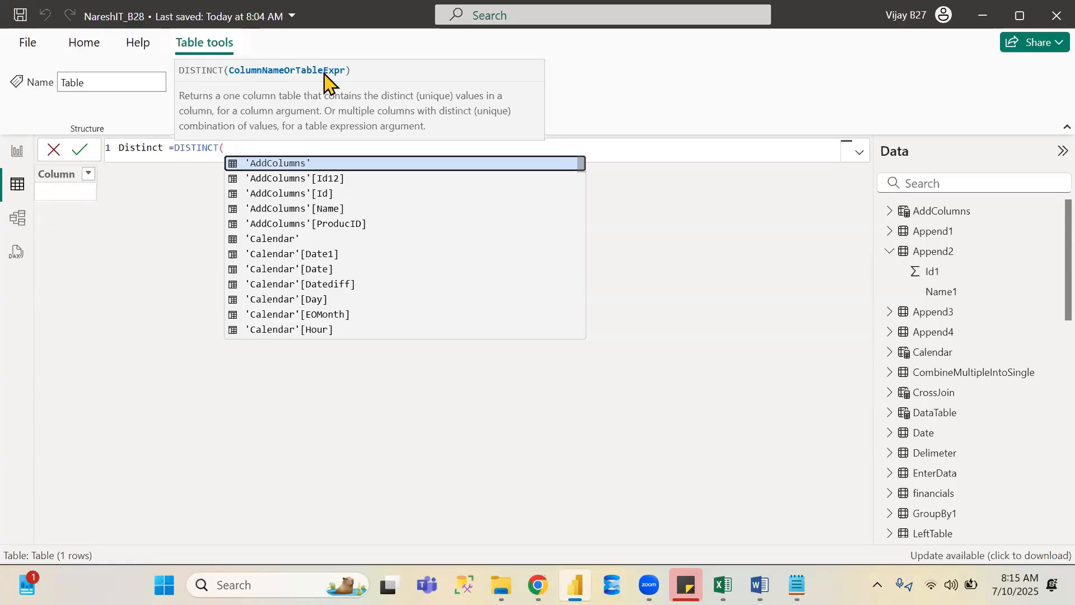
type("fin")
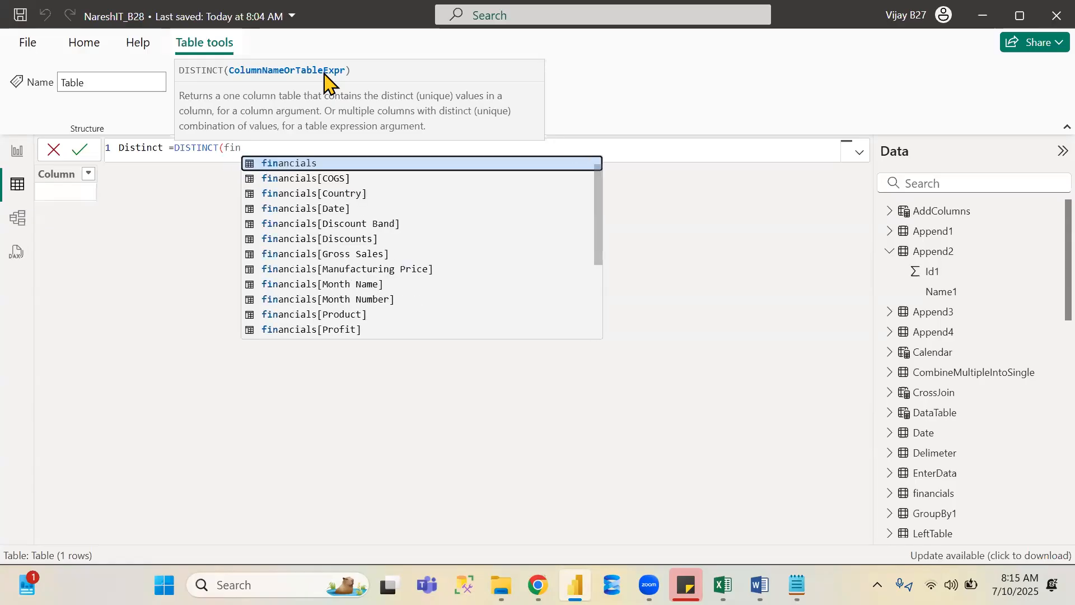
key("Down")
key("Down")
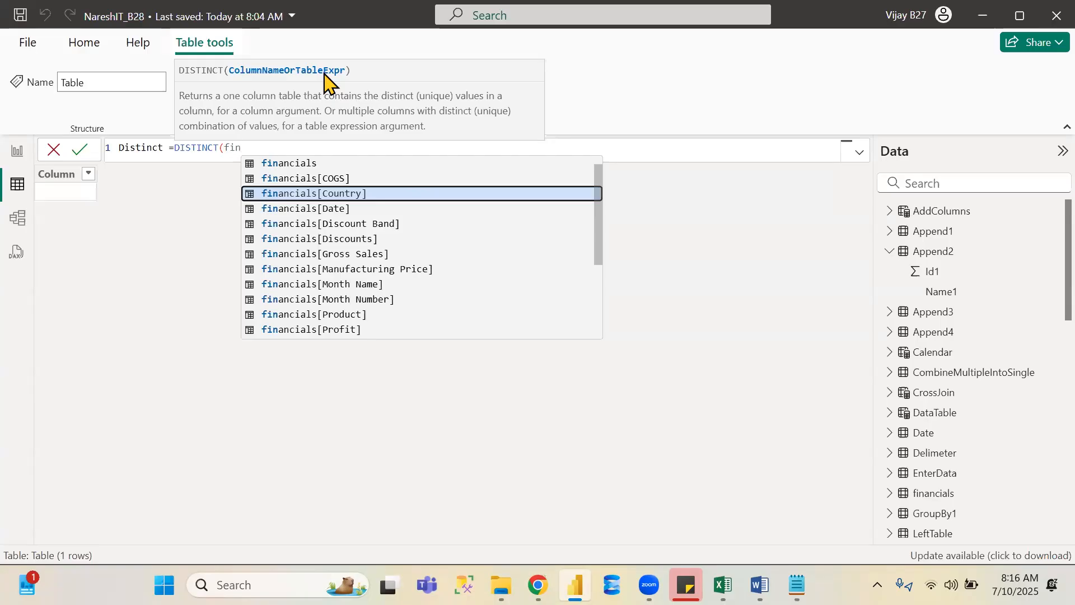
key("Tab")
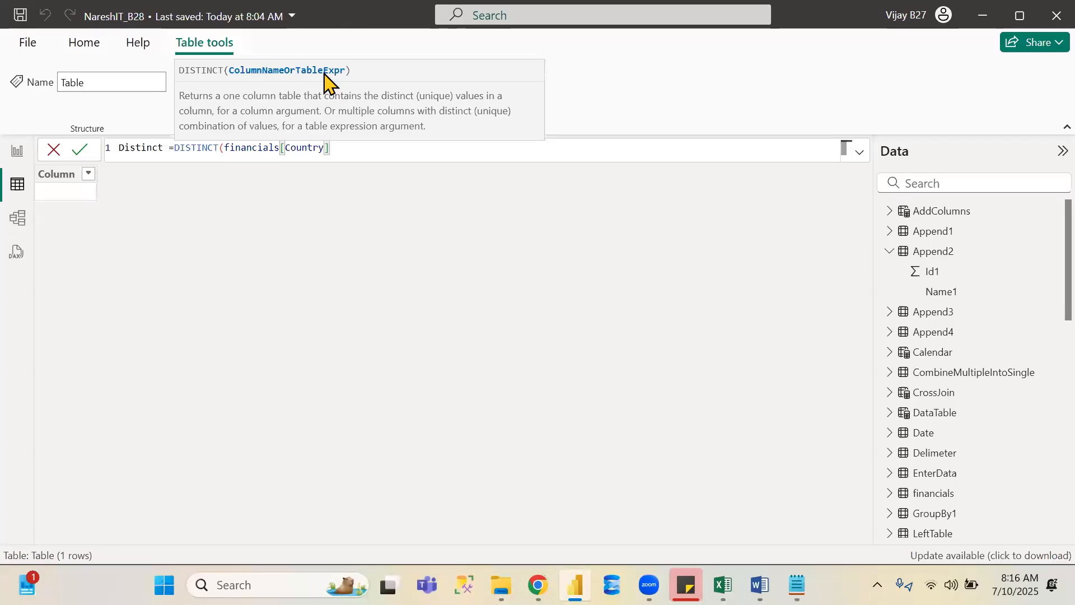
type(")")
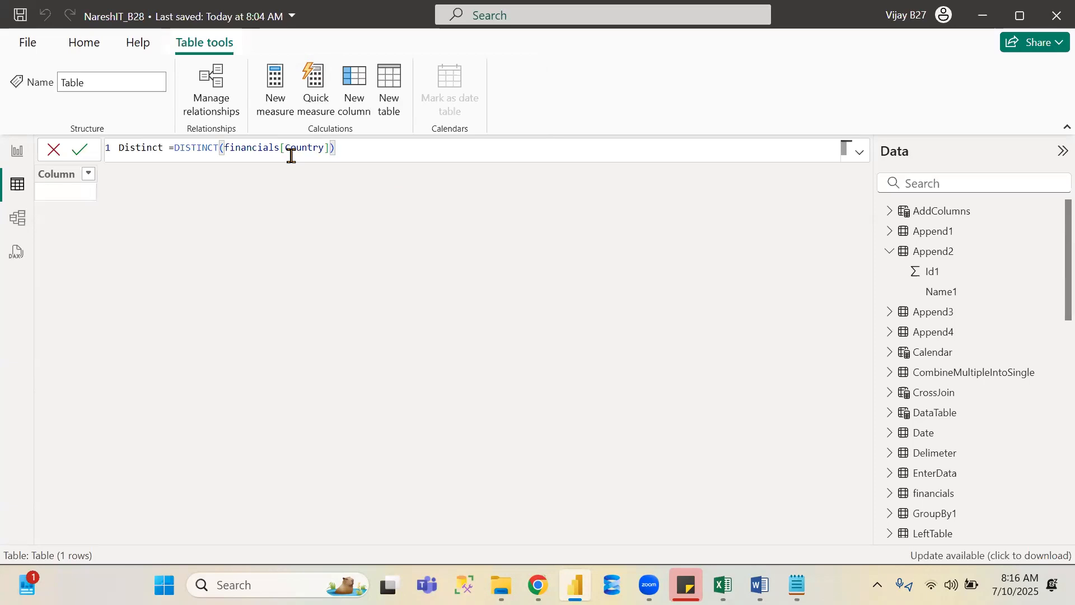
key("Return")
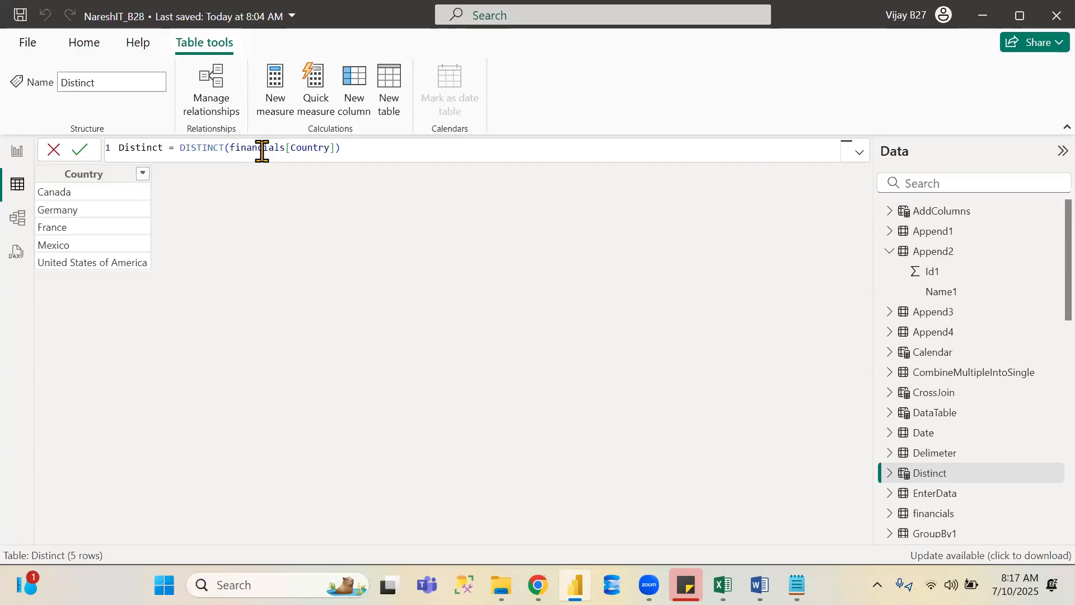
- Start another new calculated table named Values and begin a VALUES formula
left_click(448, 249)
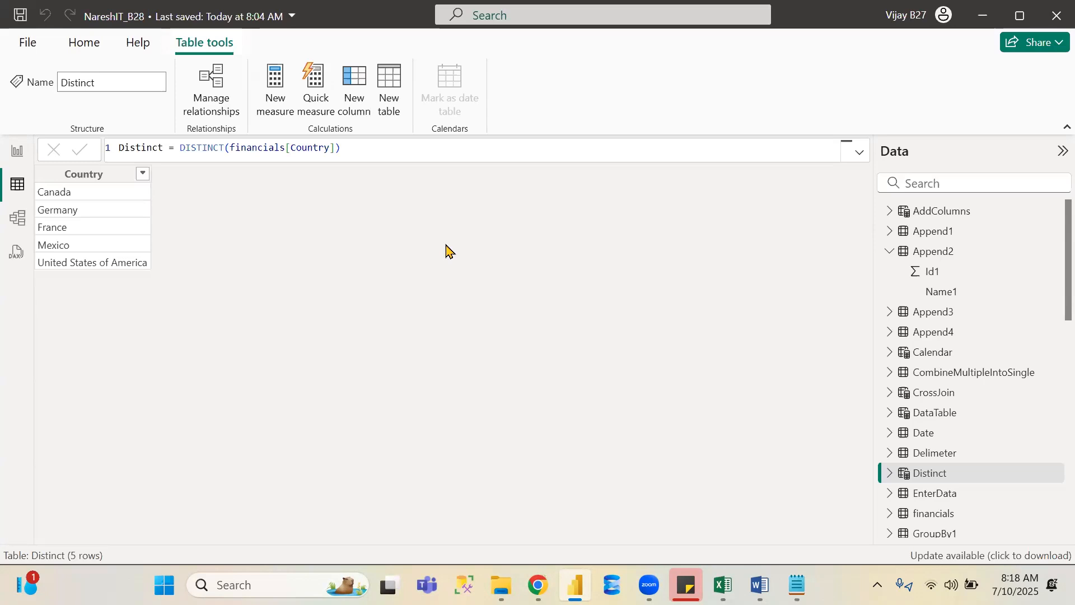
left_click(389, 84)
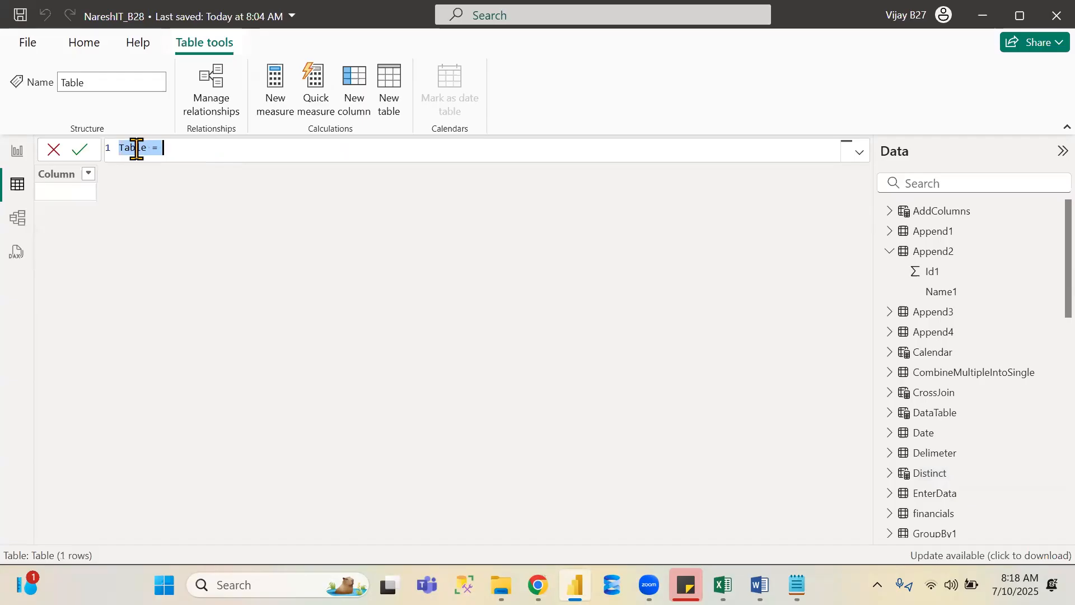
type("Va")
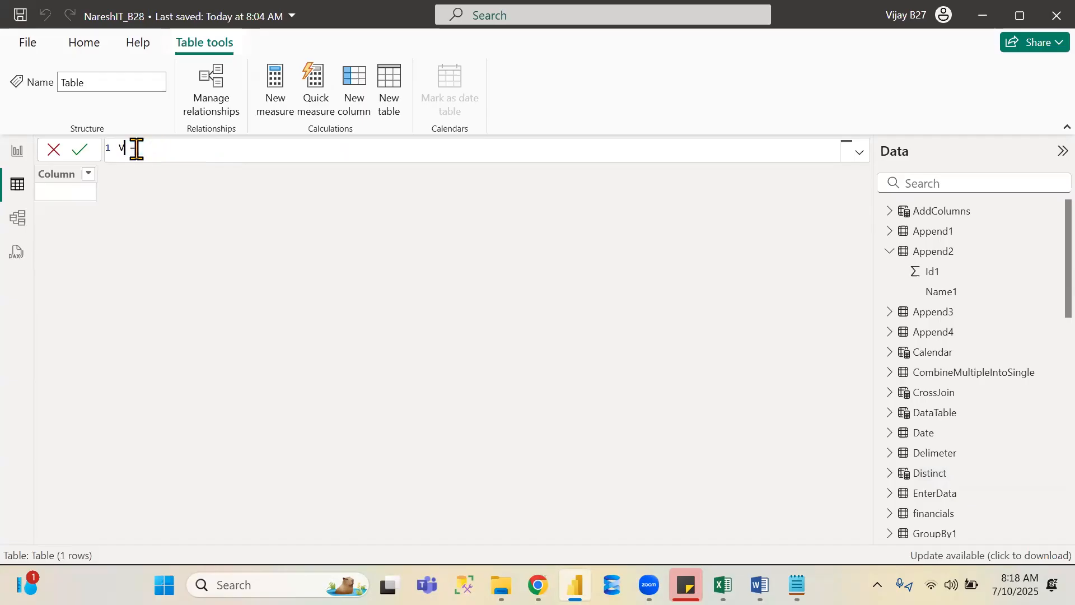
type("lues = values")
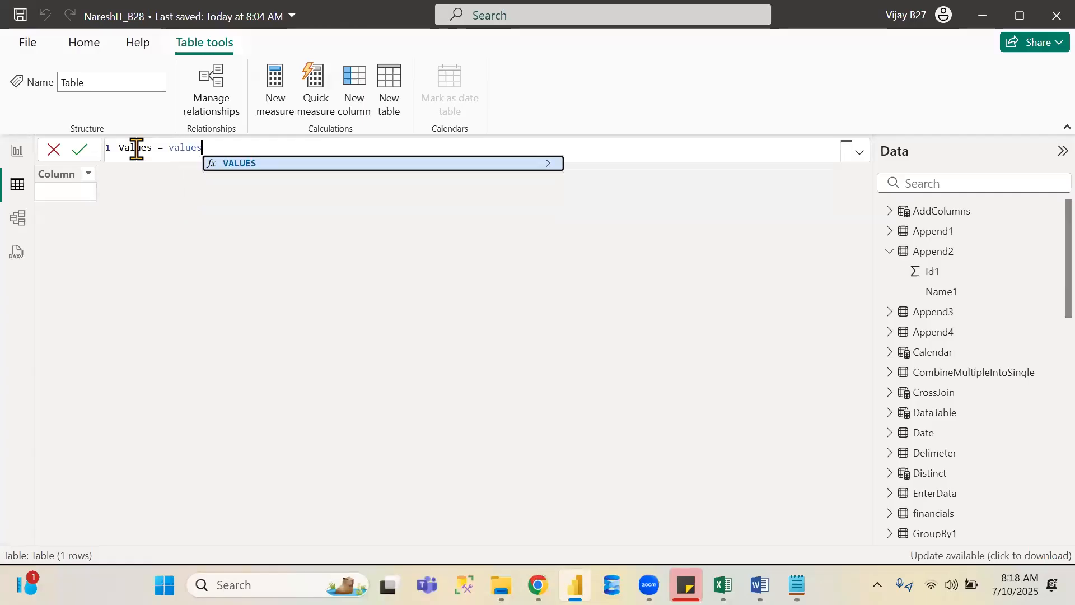
key("Tab")
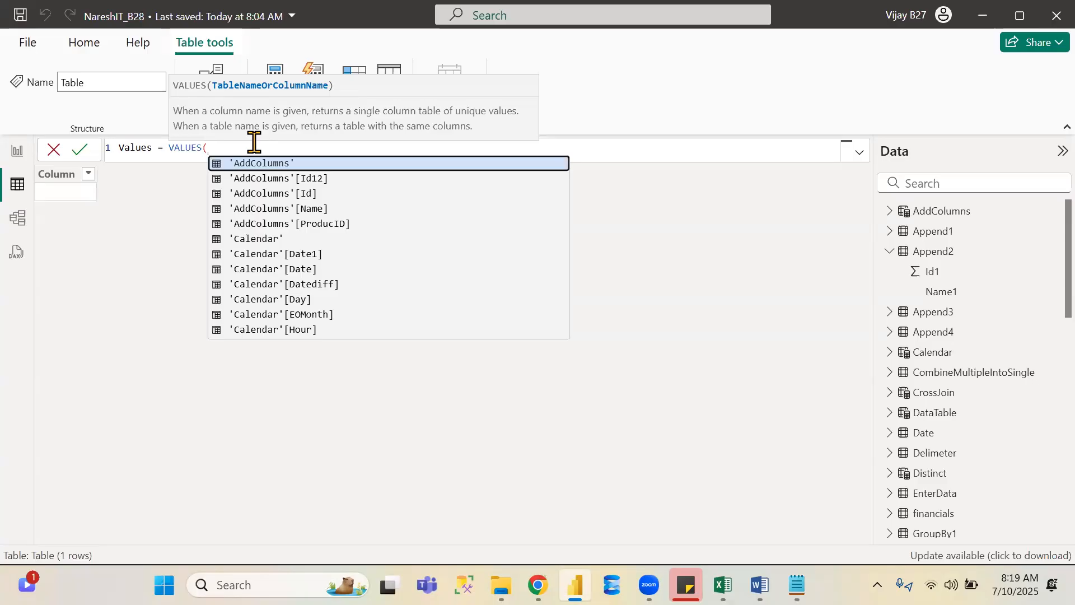
- Pass the Merge1 Odd column to VALUES, close the parenthesis and commit the formula
scroll(1037, 314, "down", 3)
scroll(1037, 335, "down", 1)
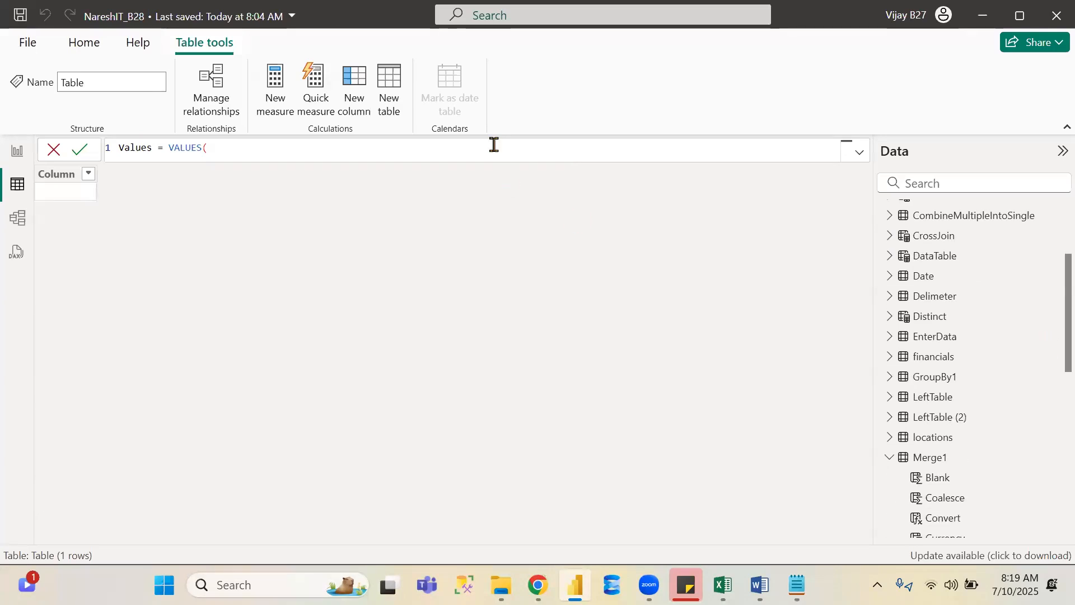
type("mer")
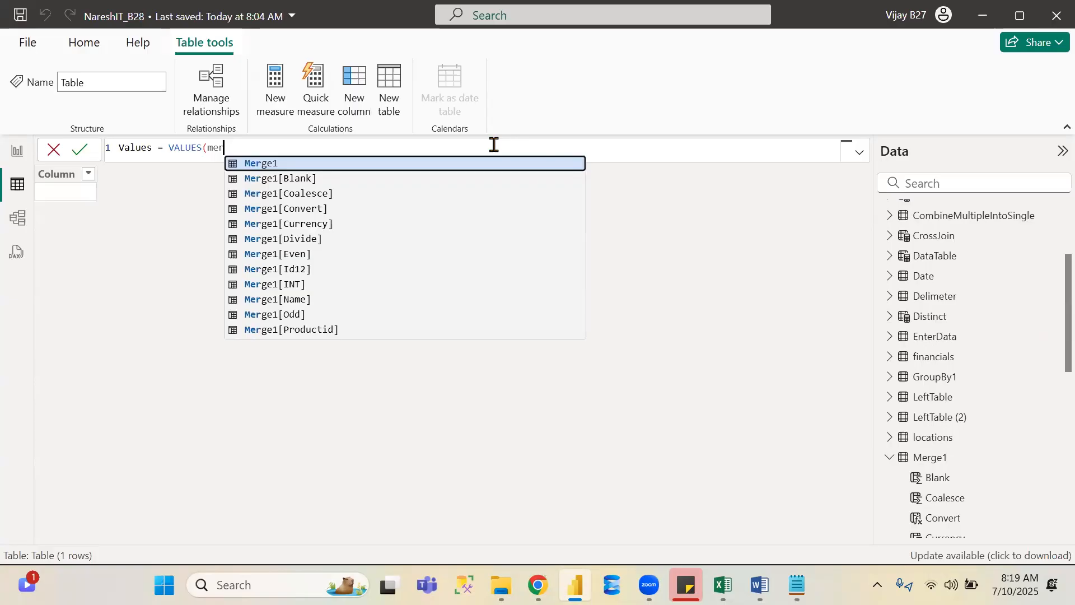
key("Down")
key("Down")
key("Down")
key("Down")
key("Down")
key("Down")
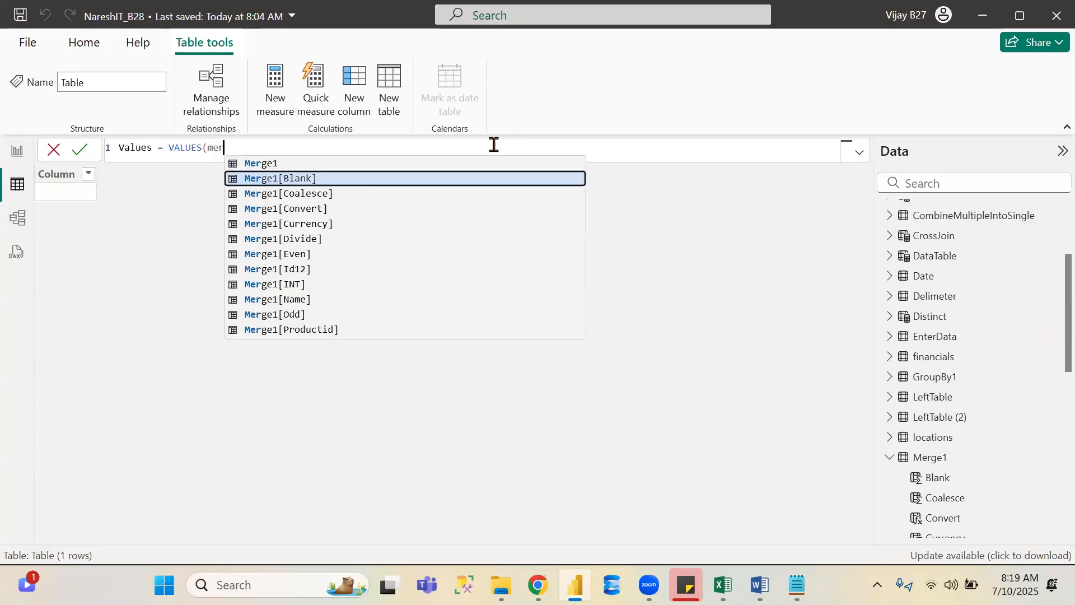
key("Down")
key("Down")
key("Down")
key("Down")
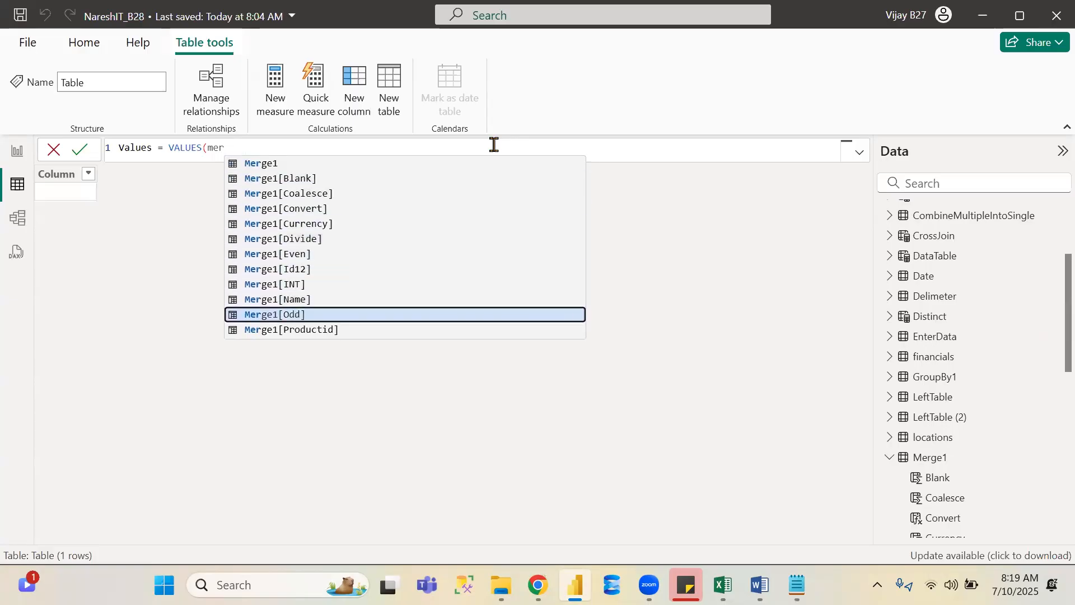
key("Tab")
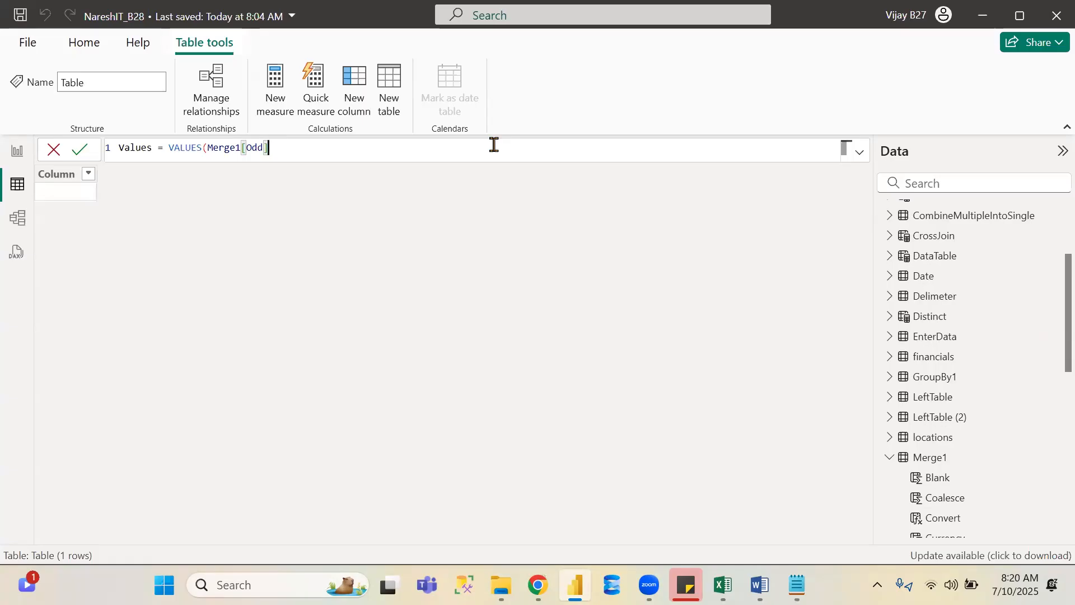
type(")")
key("Return")
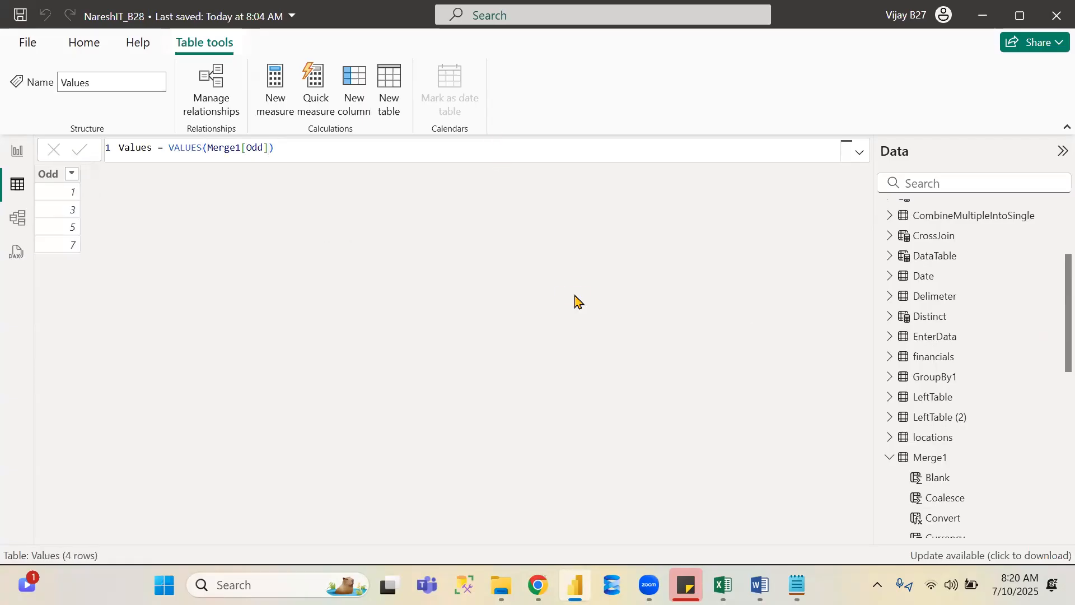
- Inspect the Merge1 table and review the EXCEPT description on the Microsoft Learn page
left_click(956, 463)
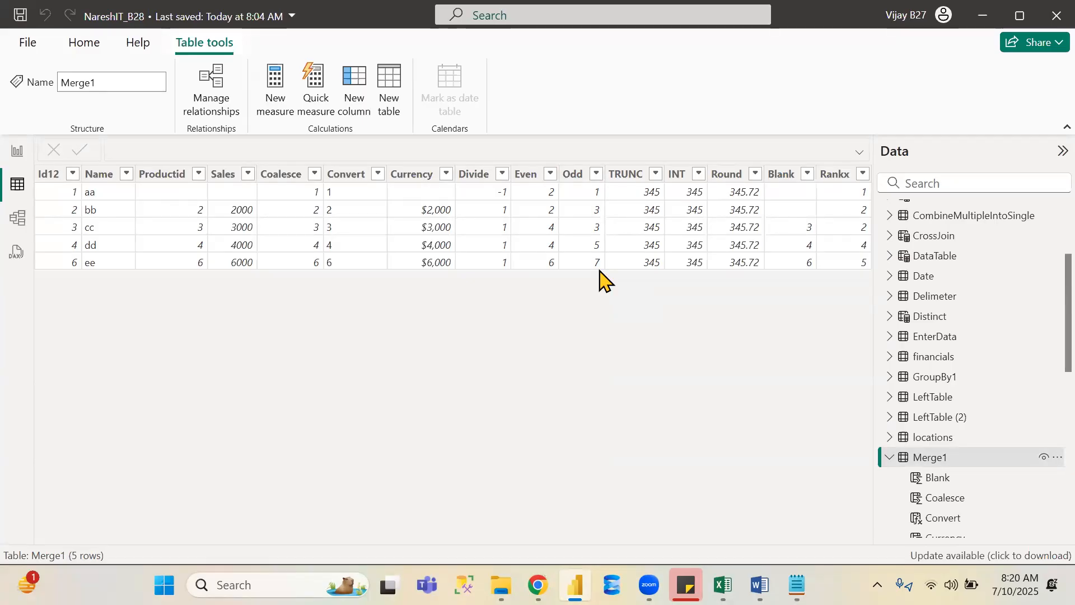
key("alt+Tab")
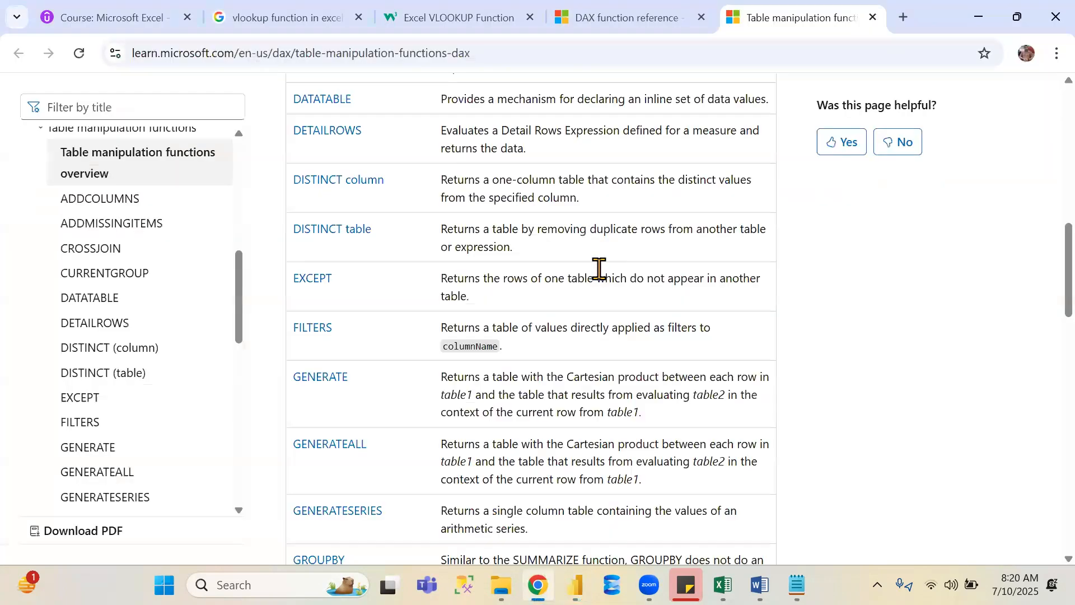
scroll(598, 269, "down", 2)
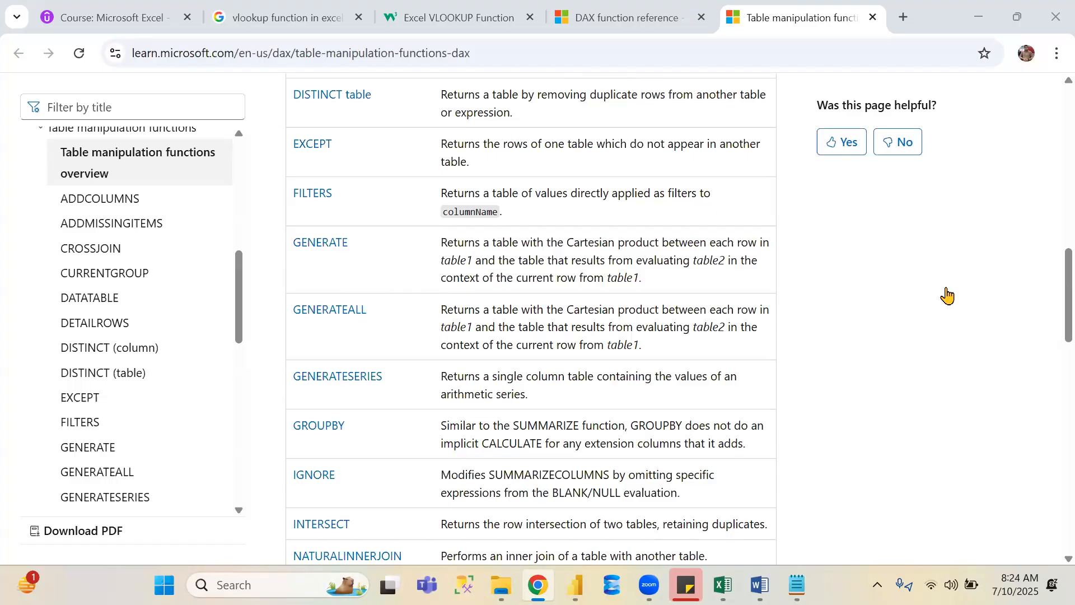
key("alt+Tab")
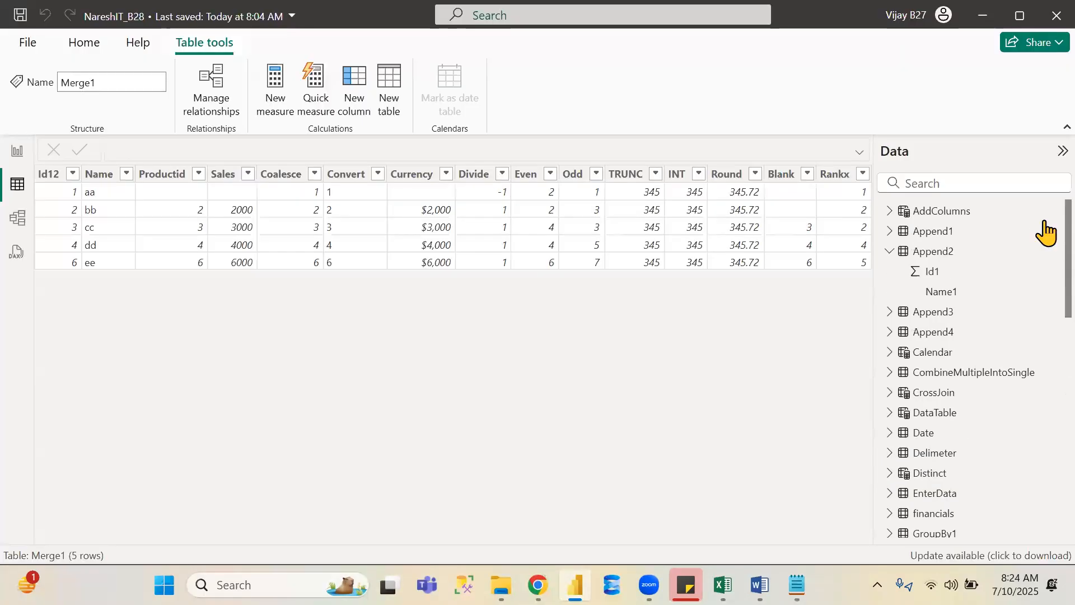
- Compare the contents of the Append1, Append3 and Append4 tables
left_click(942, 235)
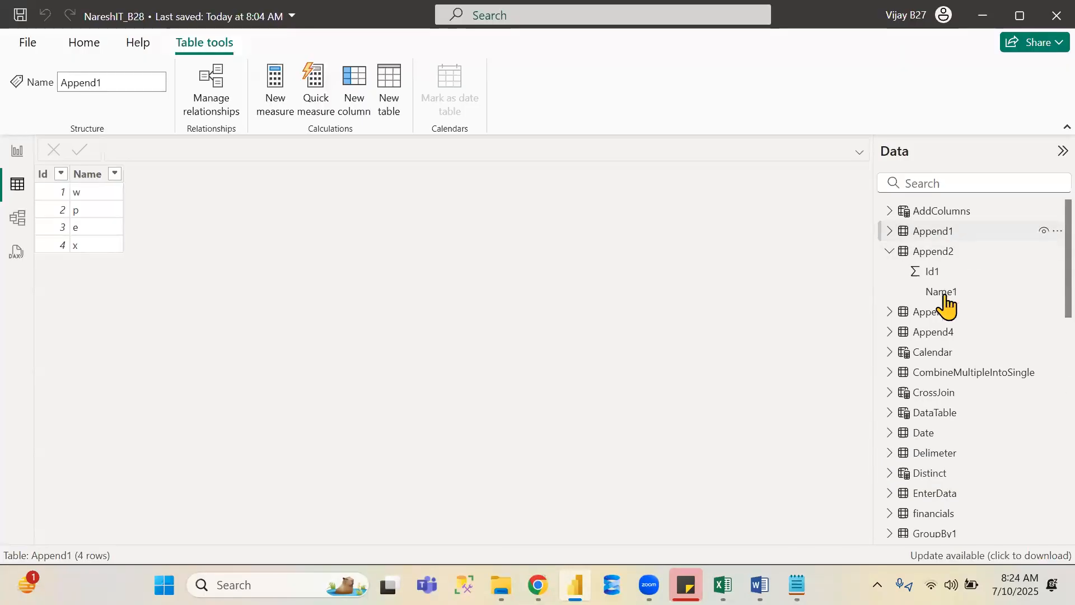
left_click(945, 333)
left_click(944, 314)
left_click(943, 334)
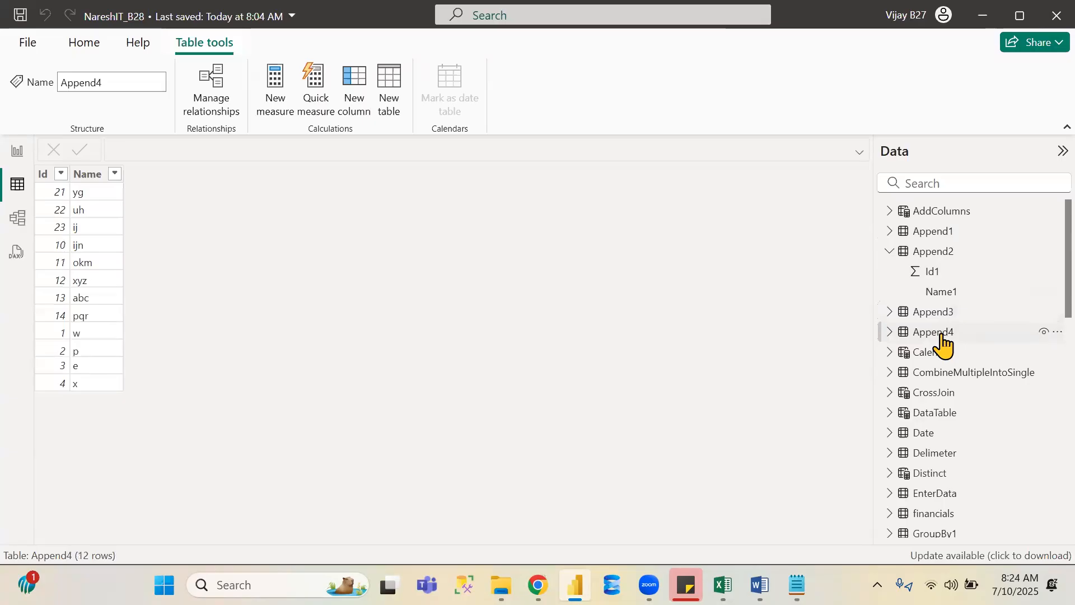
left_click(942, 318)
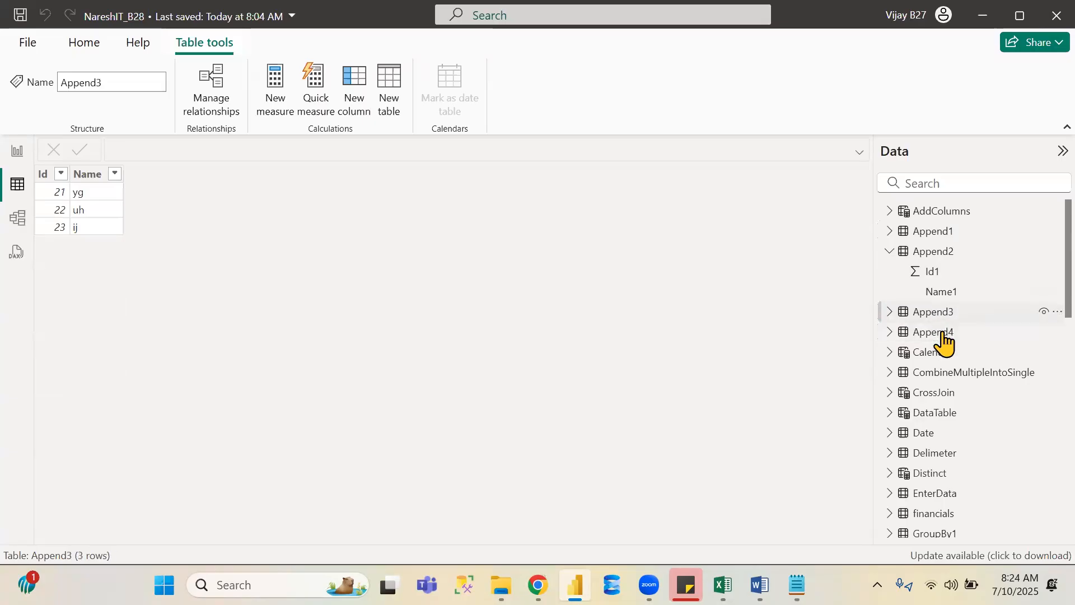
left_click(943, 335)
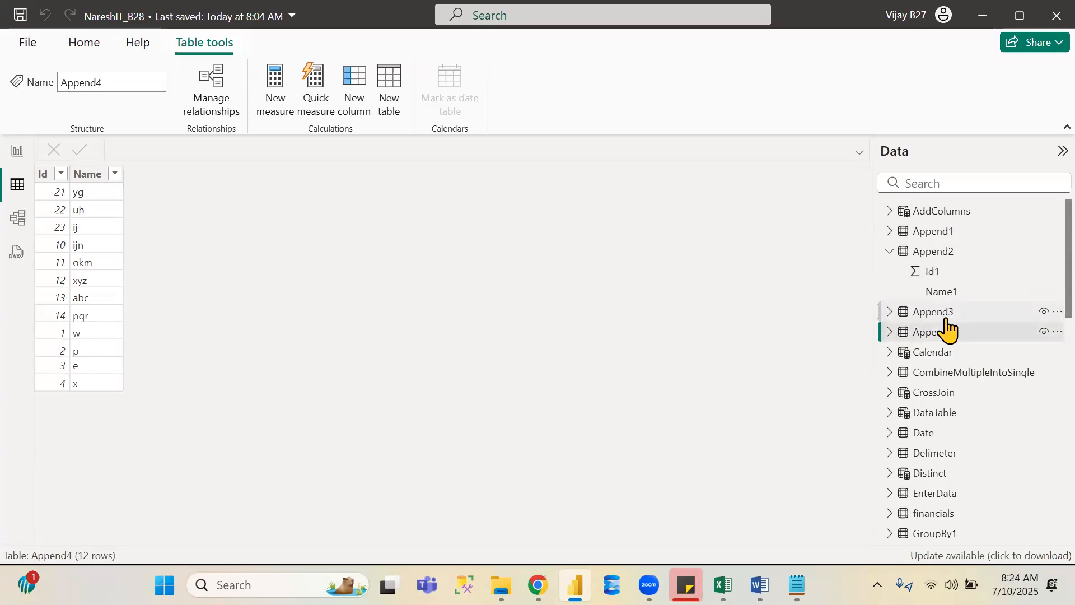
left_click(943, 313)
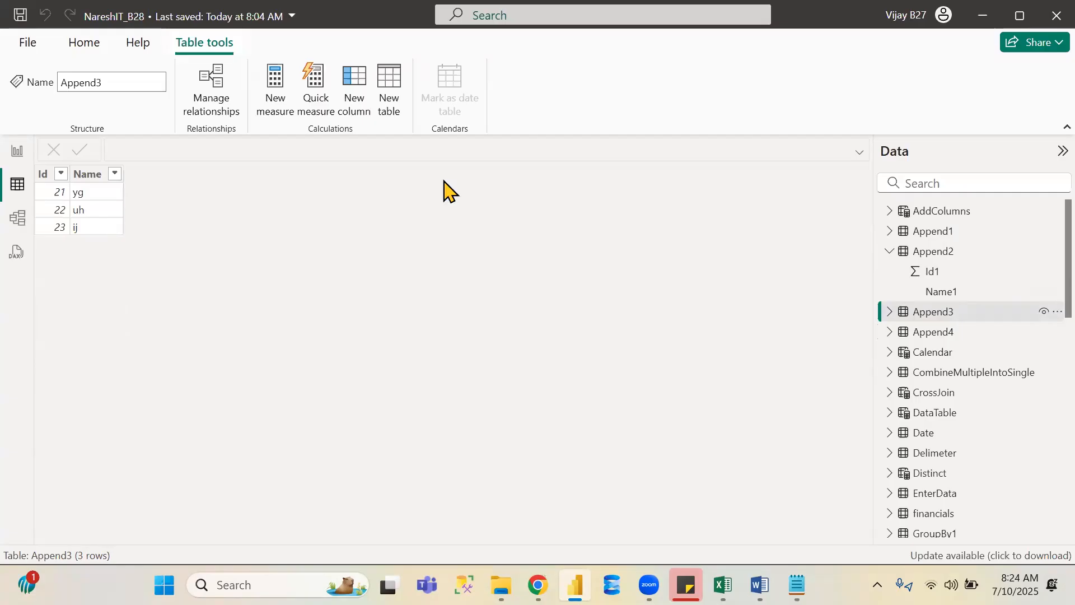
left_click(935, 334)
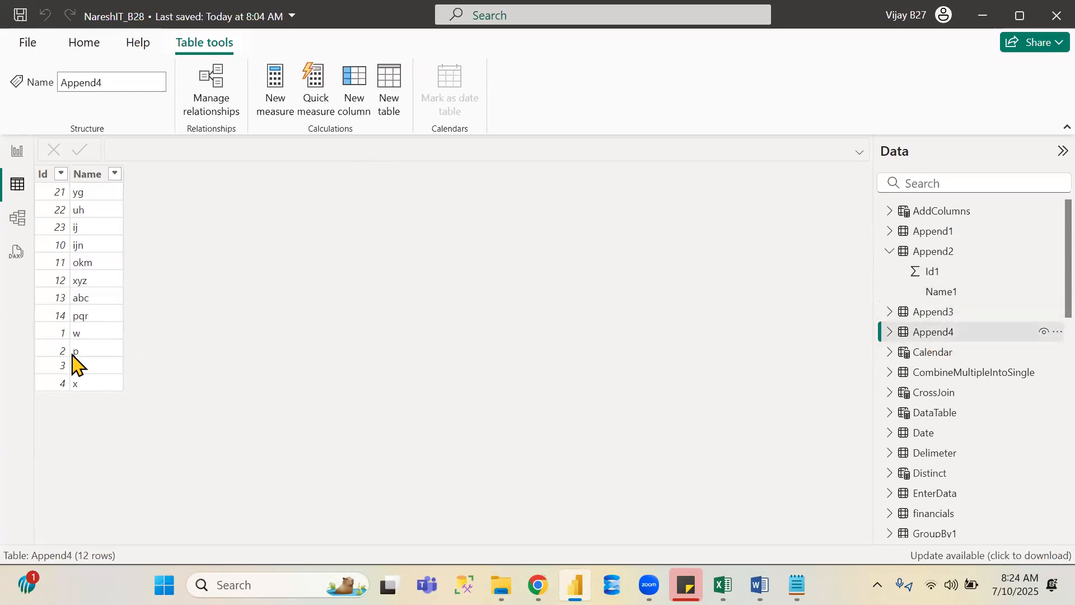
left_click(955, 318)
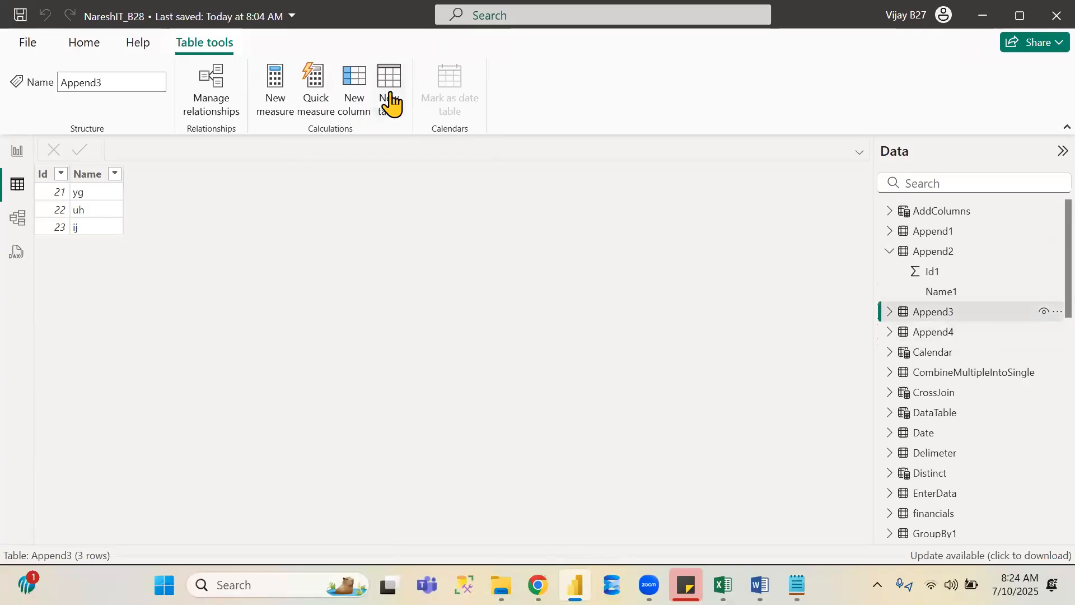
- Start a new calculated table named Except and begin an EXCEPT formula
left_click(389, 121)
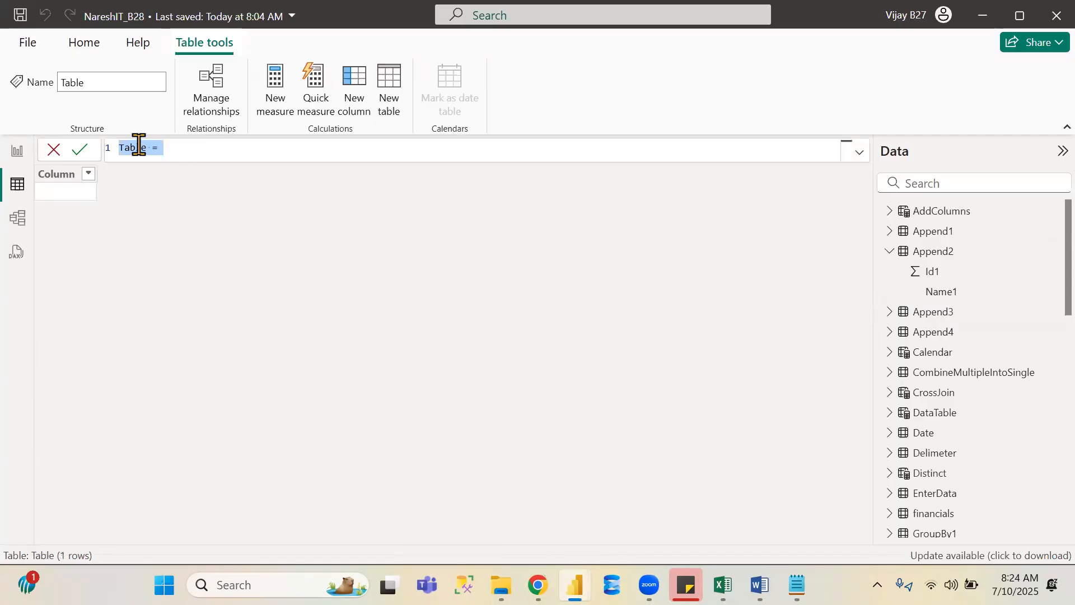
double_click(135, 146)
type("Except")
key("Right")
key("Right")
type("e")
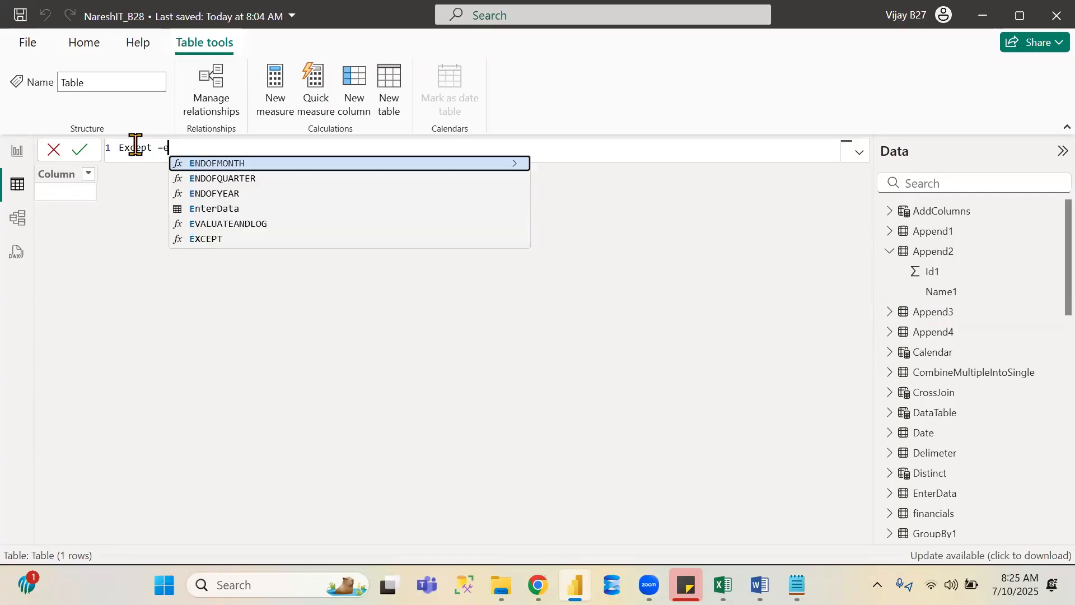
type("xce")
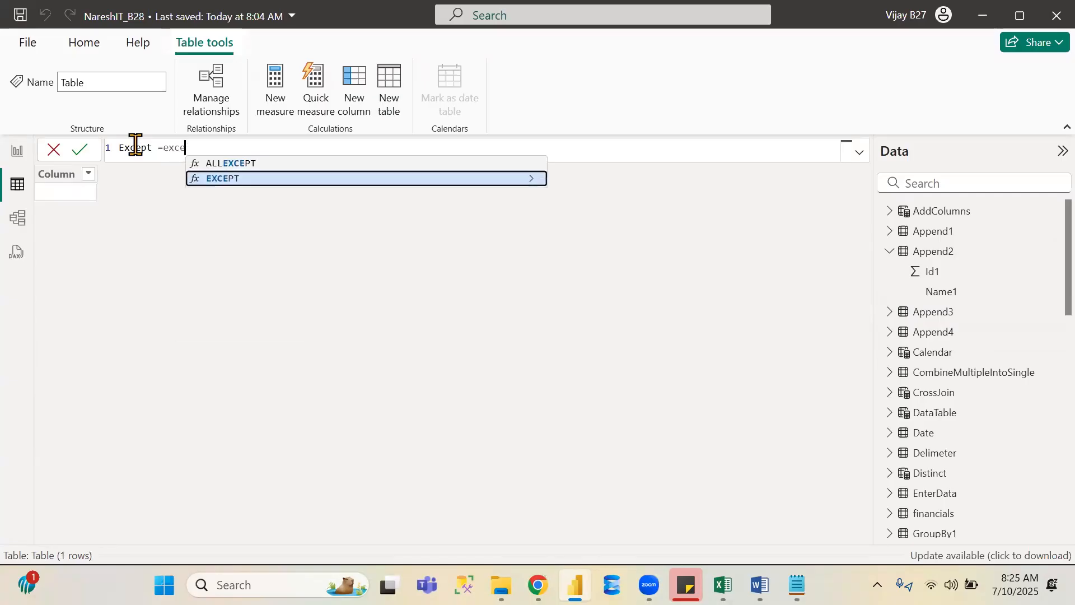
key("Tab")
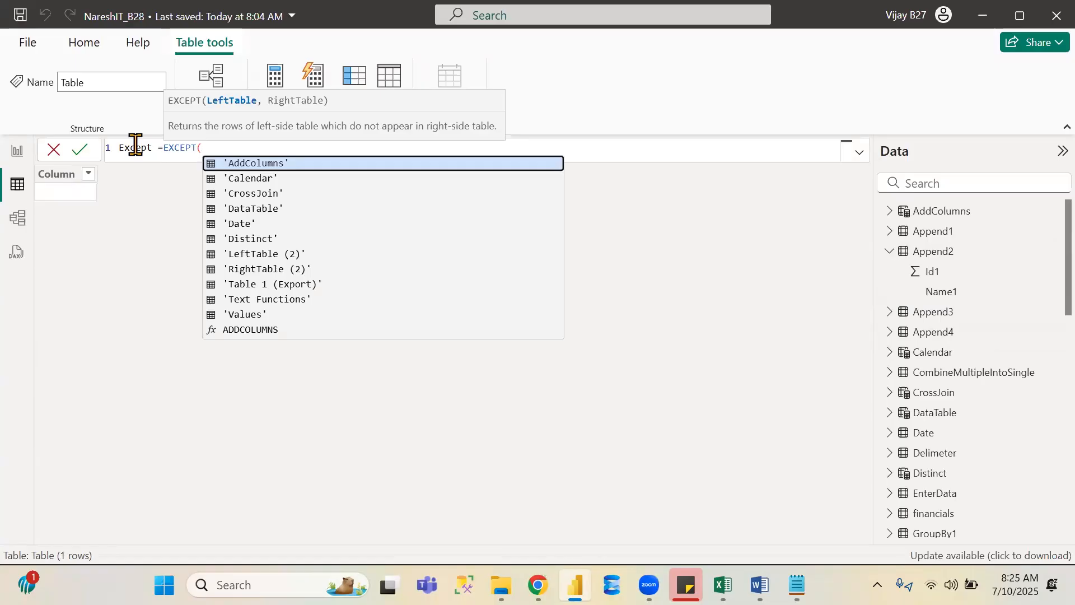
- Complete the formula as EXCEPT(Append4,Append3) and commit it to create the Except table
type("app")
key("Down")
key("Down")
key("Down")
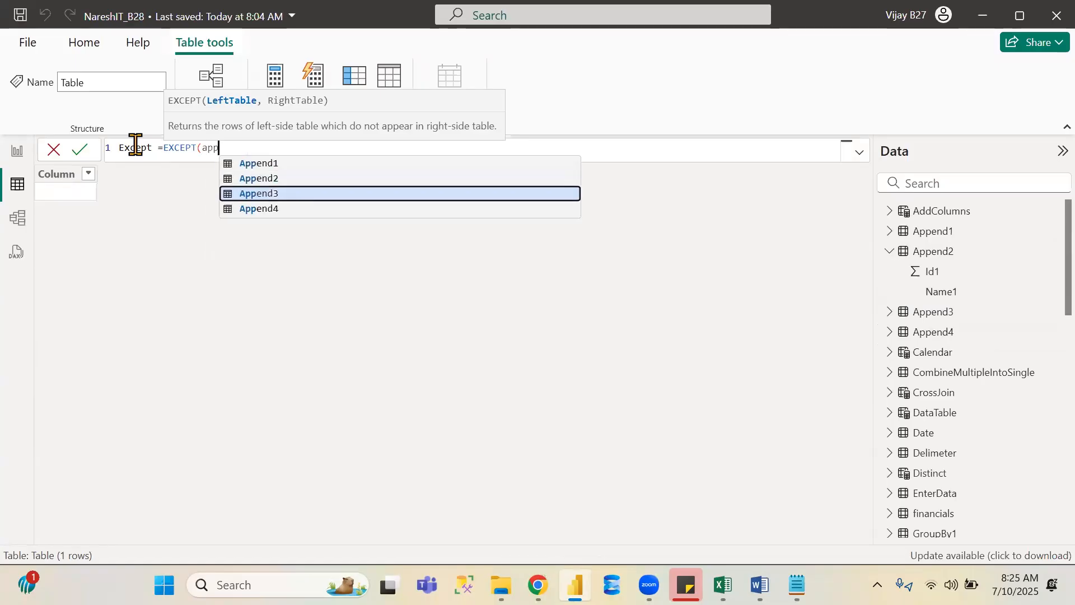
key("Tab")
type(",app")
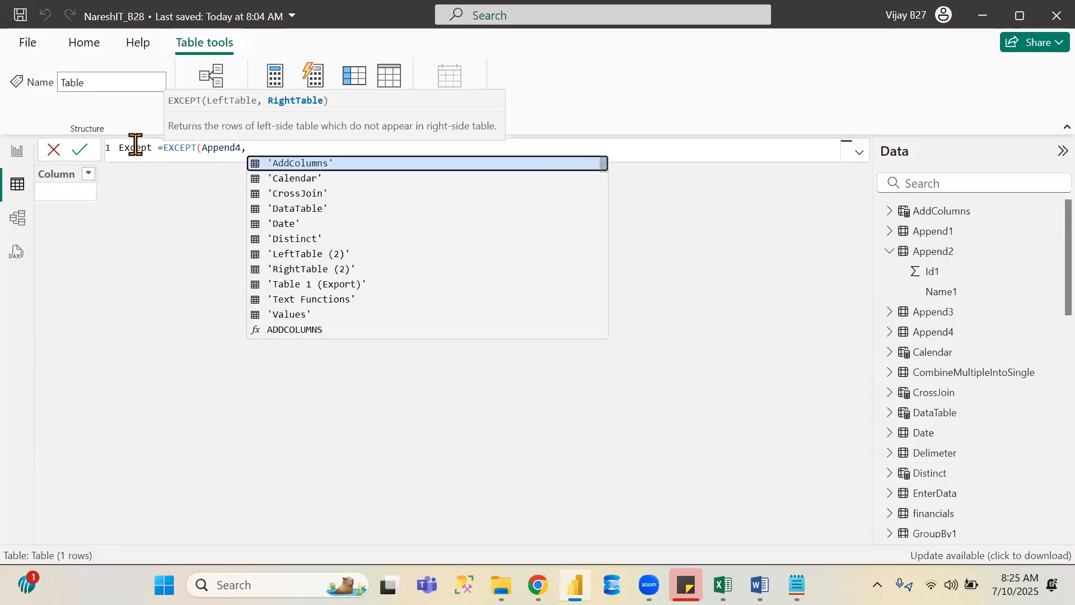
key("Down")
key("Down")
key("Tab")
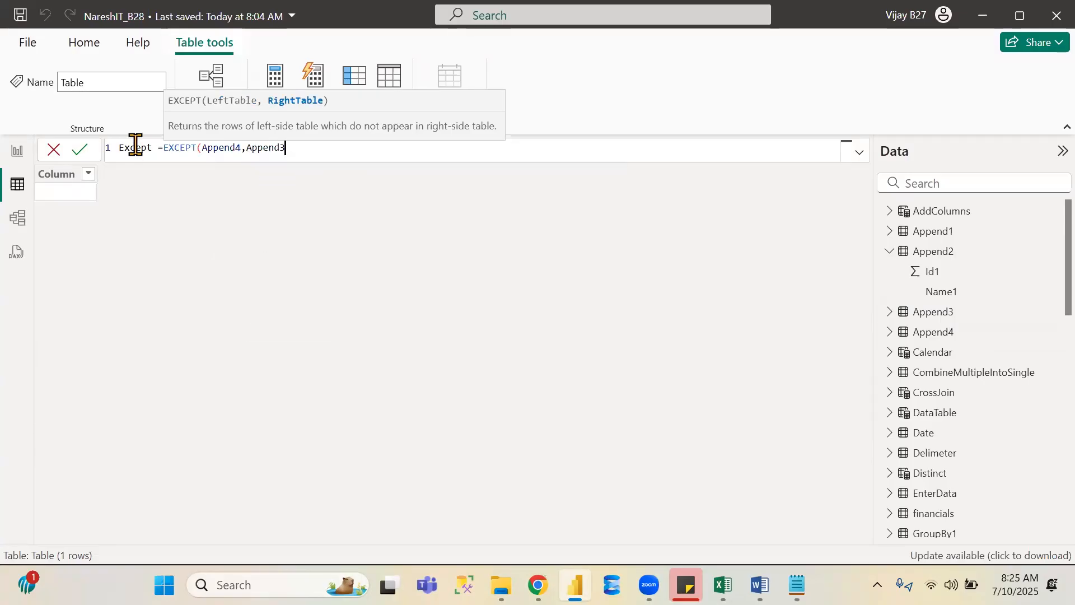
type(")")
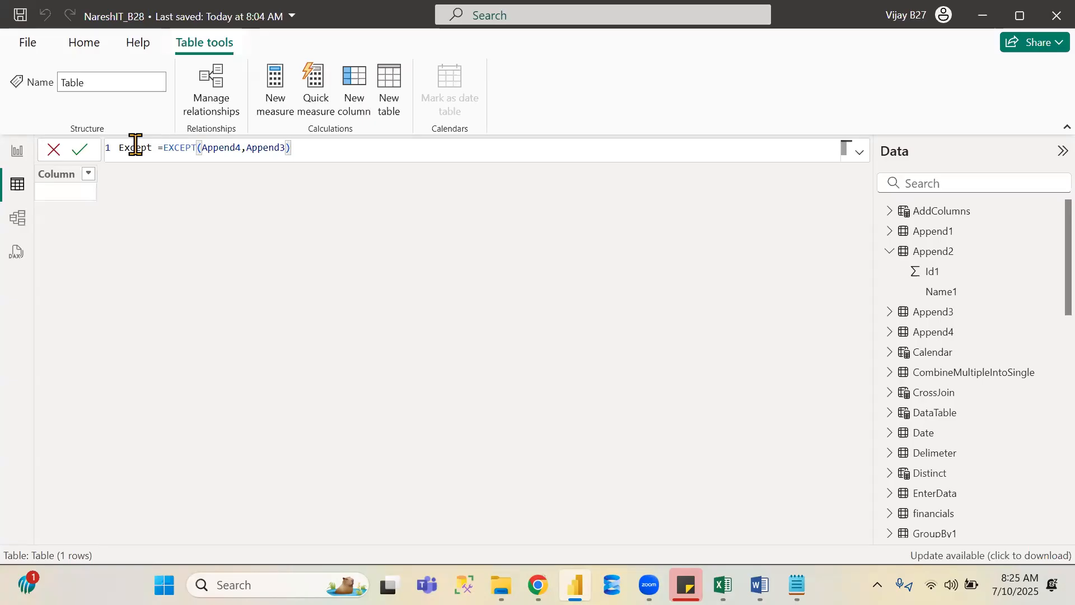
key("Return")
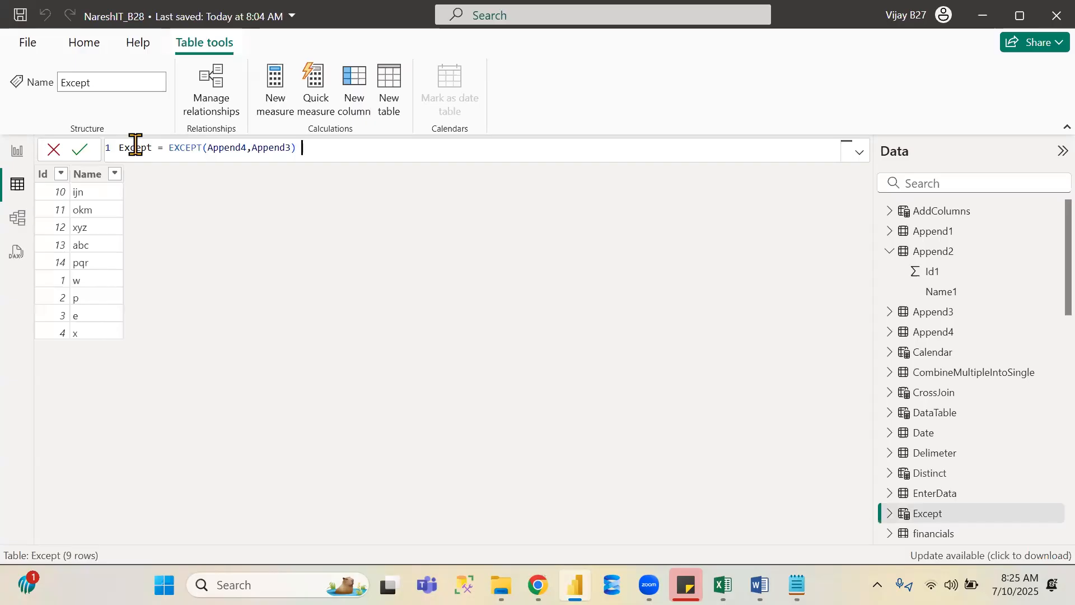
- Compare the Append4 and Append3 tables with the new Except table
left_click(933, 331)
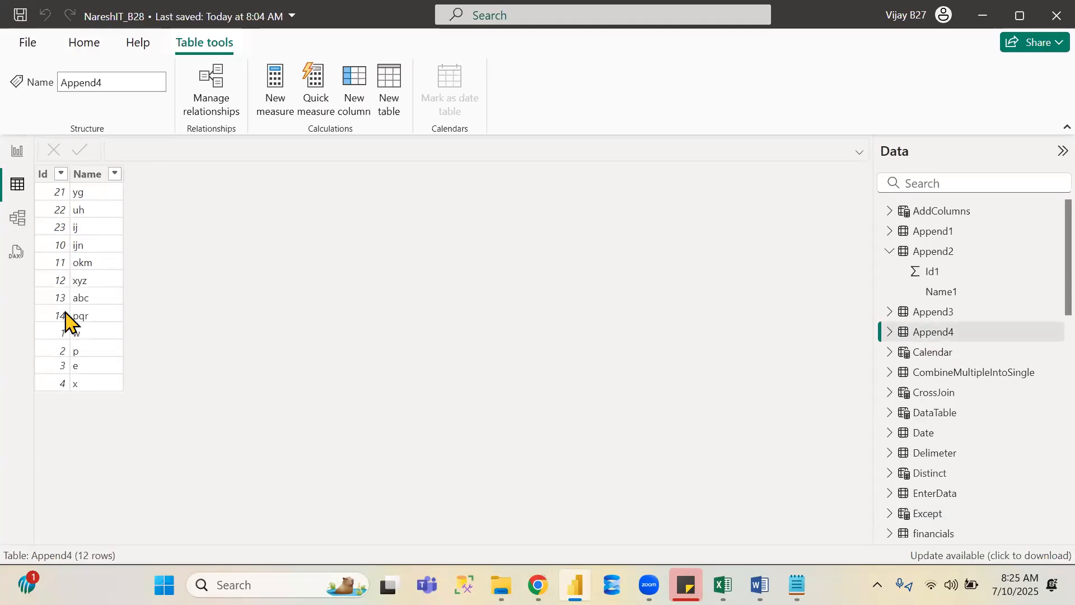
left_click(933, 312)
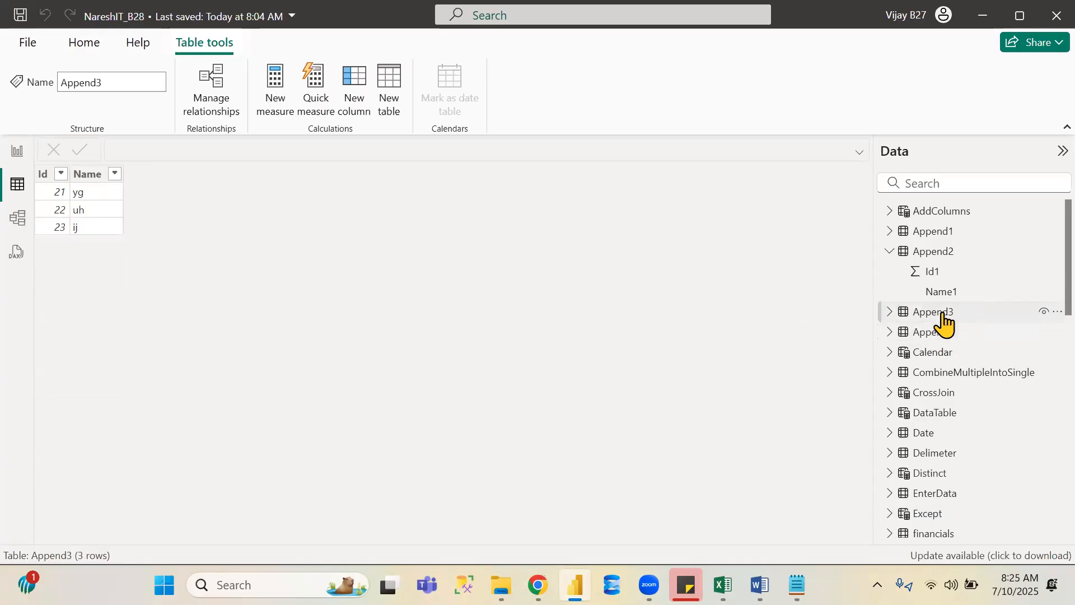
left_click(943, 334)
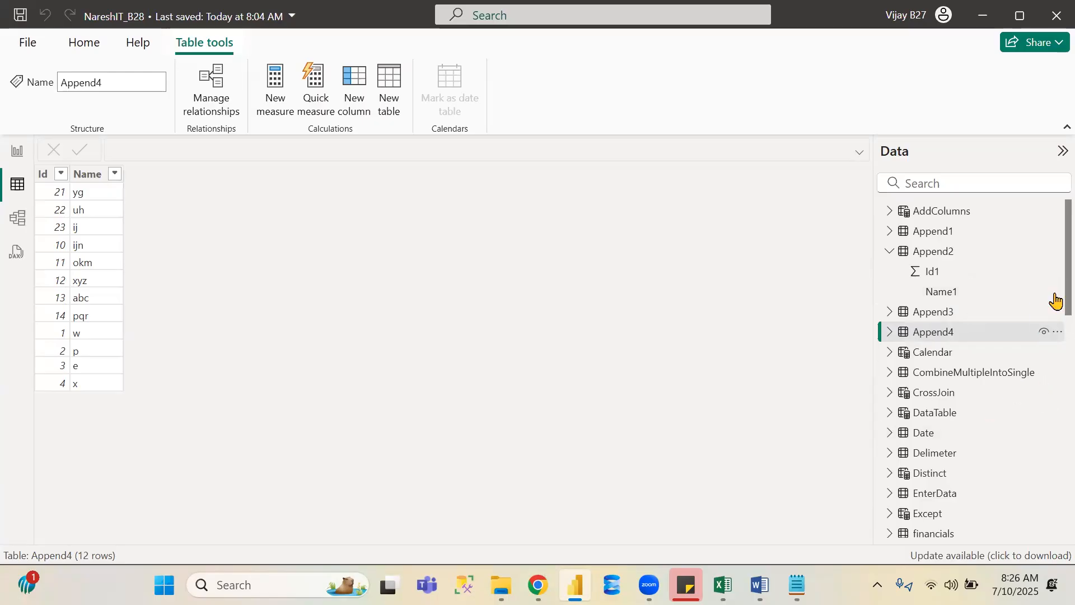
left_click(923, 522)
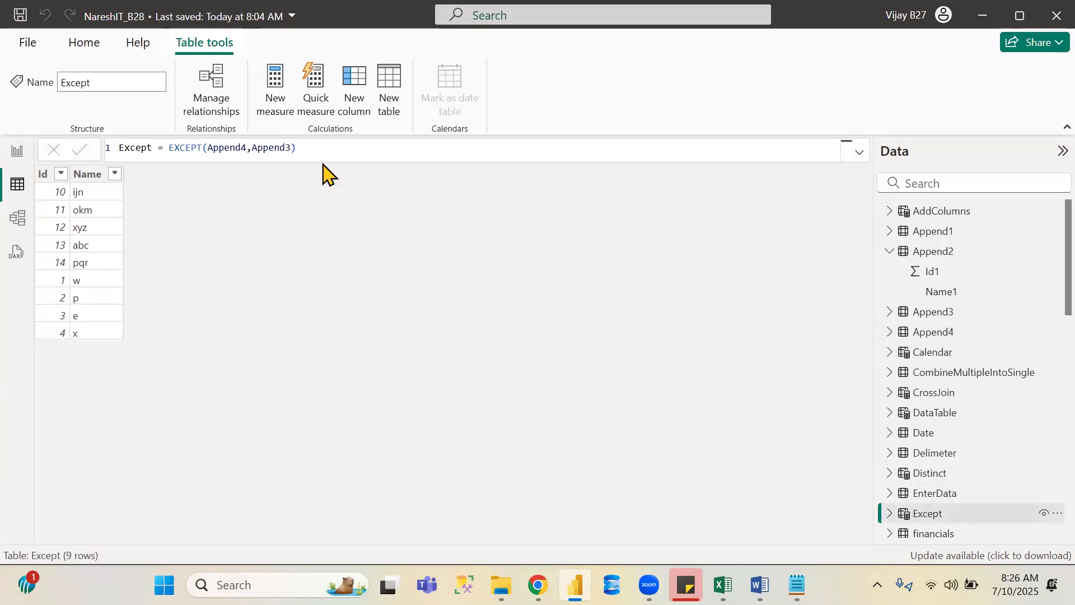
- Swap the EXCEPT arguments so the formula reads EXCEPT(Append3,Append4), commit it and save the file
left_click(291, 145)
key("BackSpace")
key("BackSpace")
key("BackSpace")
key("BackSpace")
key("BackSpace")
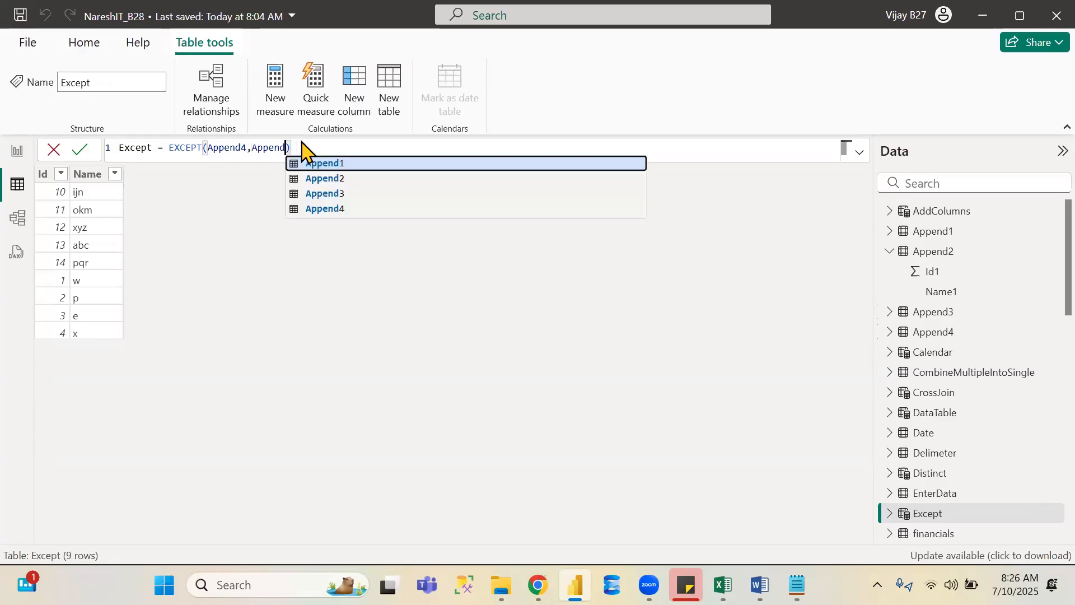
key("BackSpace")
key("BackSpace")
key("BackSpace")
key("BackSpace")
key("BackSpace")
key("BackSpace")
key("BackSpace")
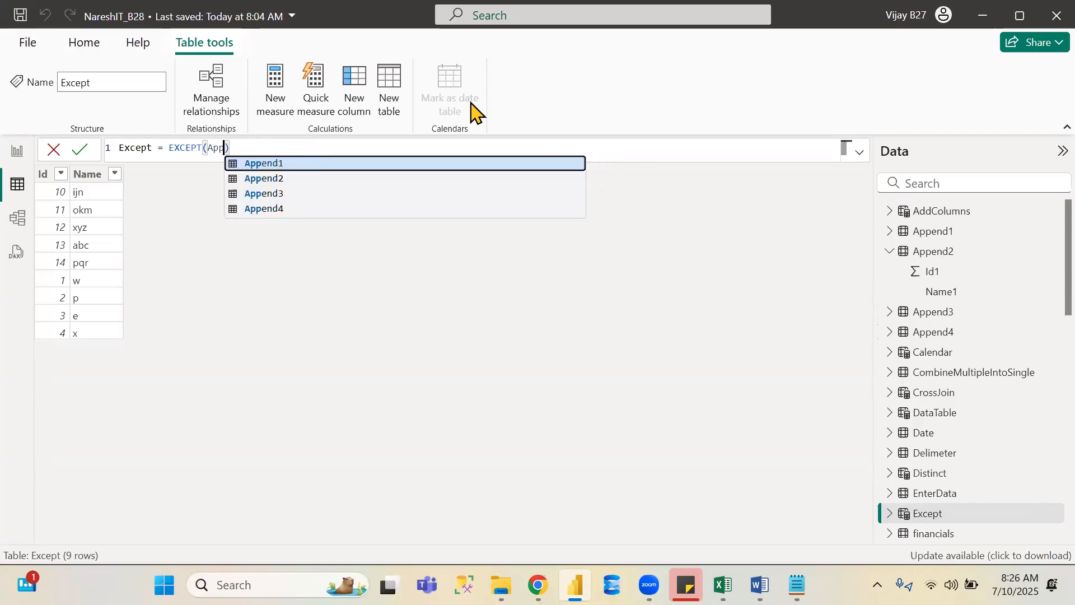
key("Down")
key("Down")
key("Tab")
type(",")
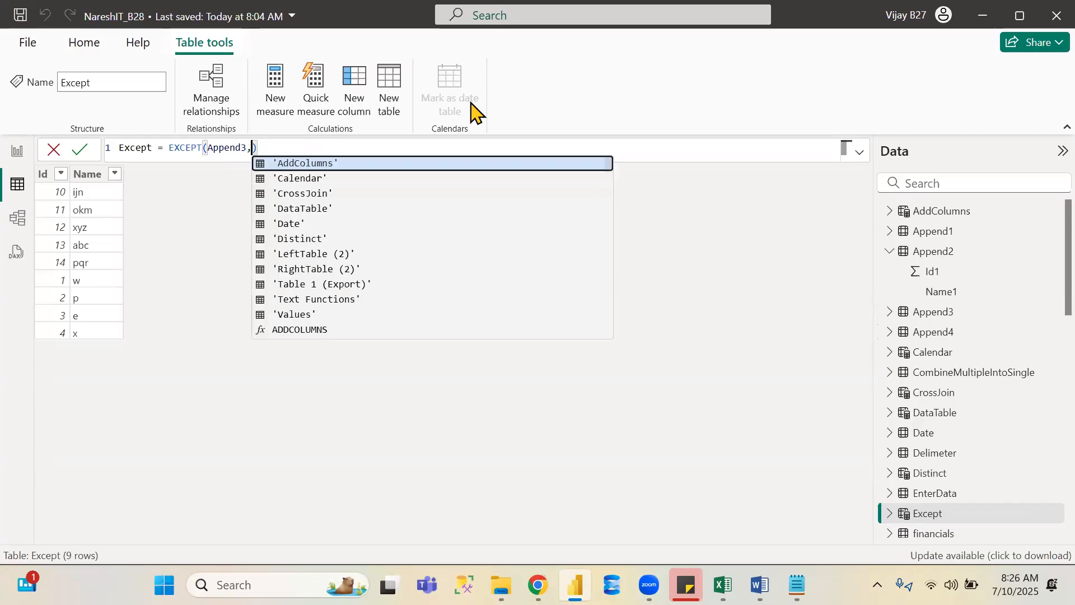
type("app")
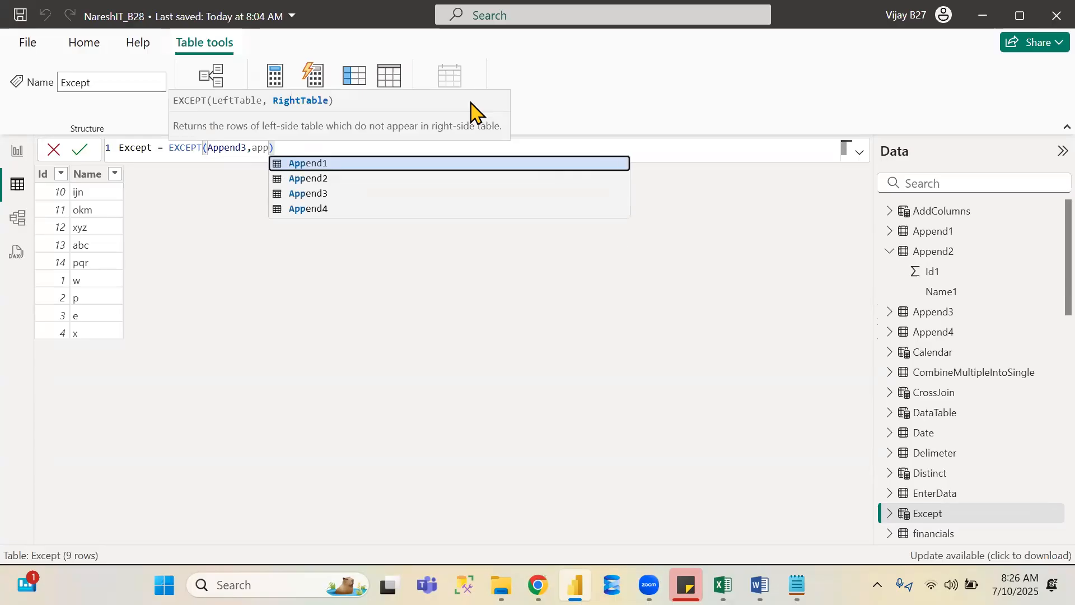
key("Down")
key("Down")
key("Down")
key("Tab")
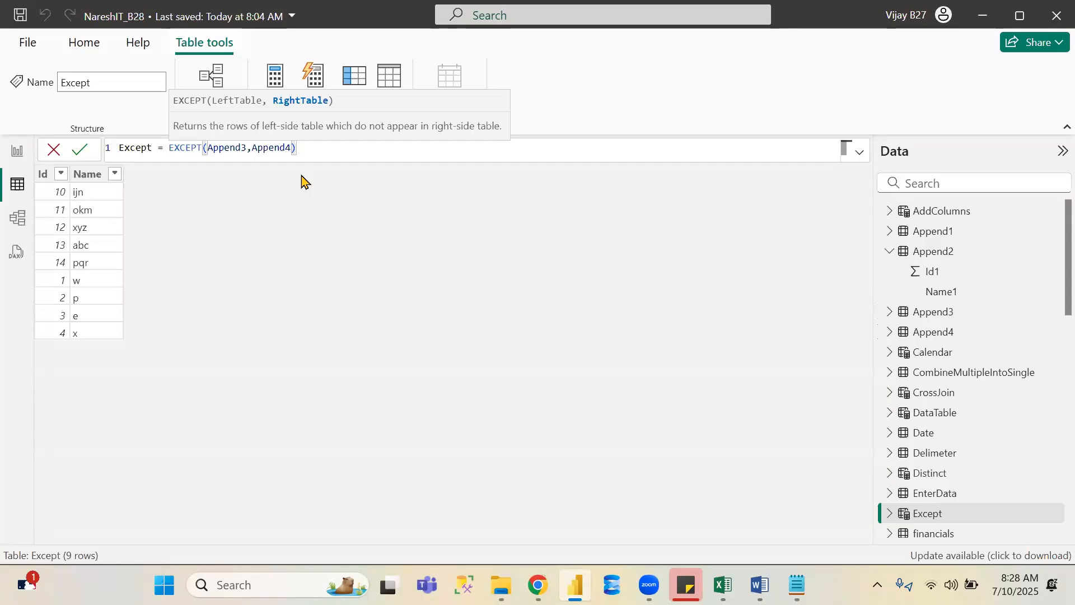
left_click(82, 151)
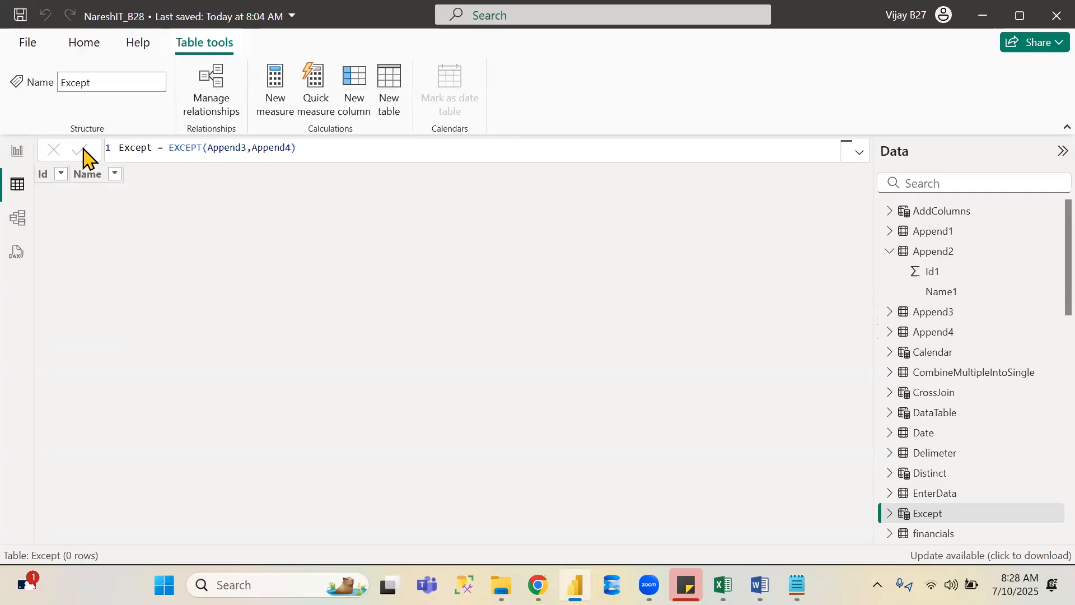
left_click(21, 16)
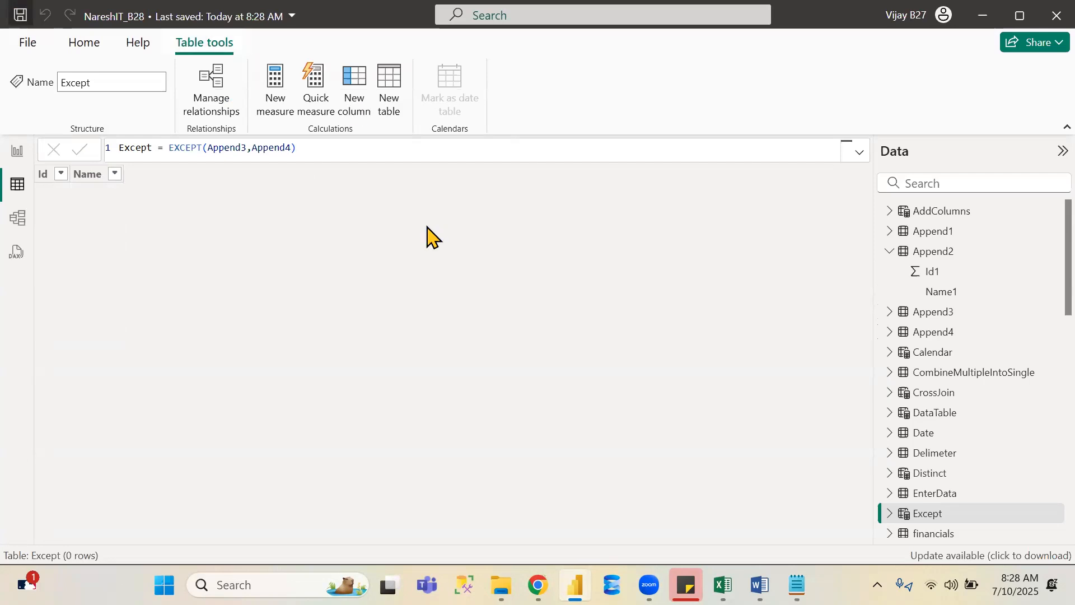
- Switch to the browser and scroll through the Microsoft Learn table manipulation functions list below EXCEPT
key("alt+Tab")
key("alt+Tab")
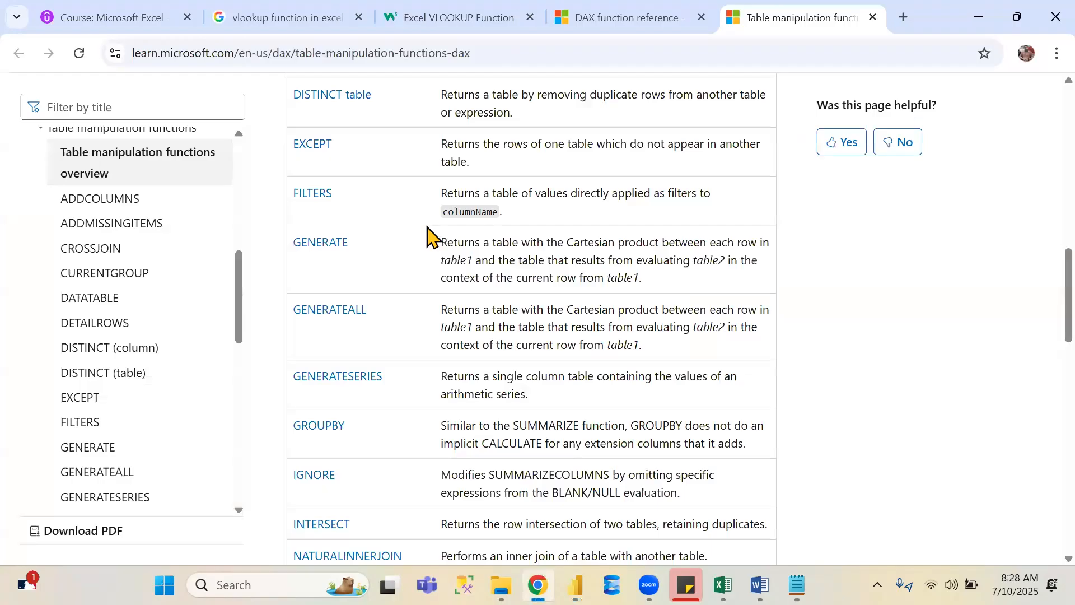
scroll(302, 147, "down", 1)
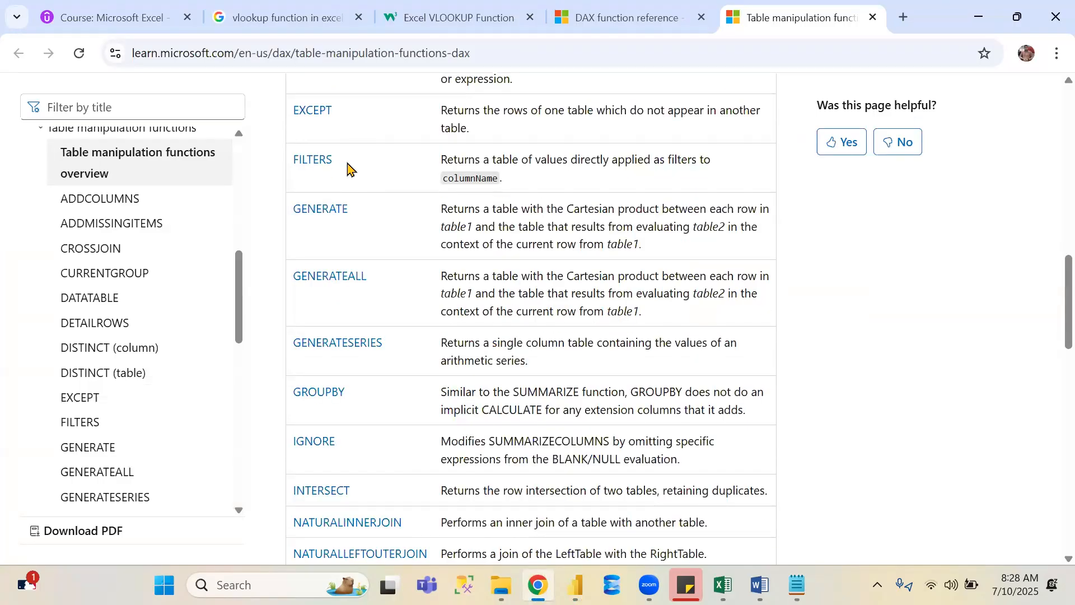
scroll(347, 166, "down", 2)
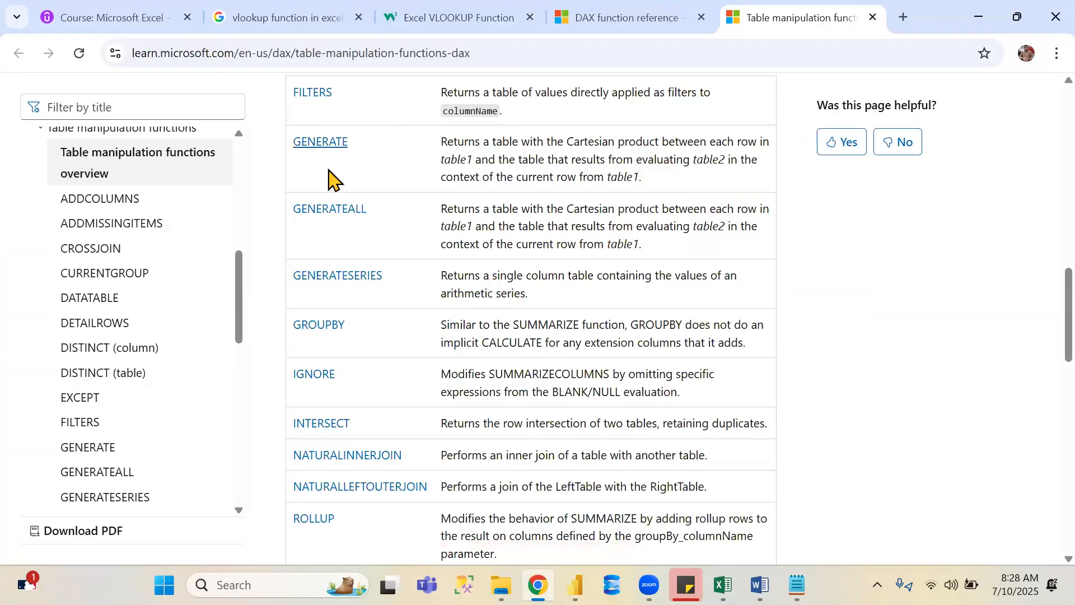
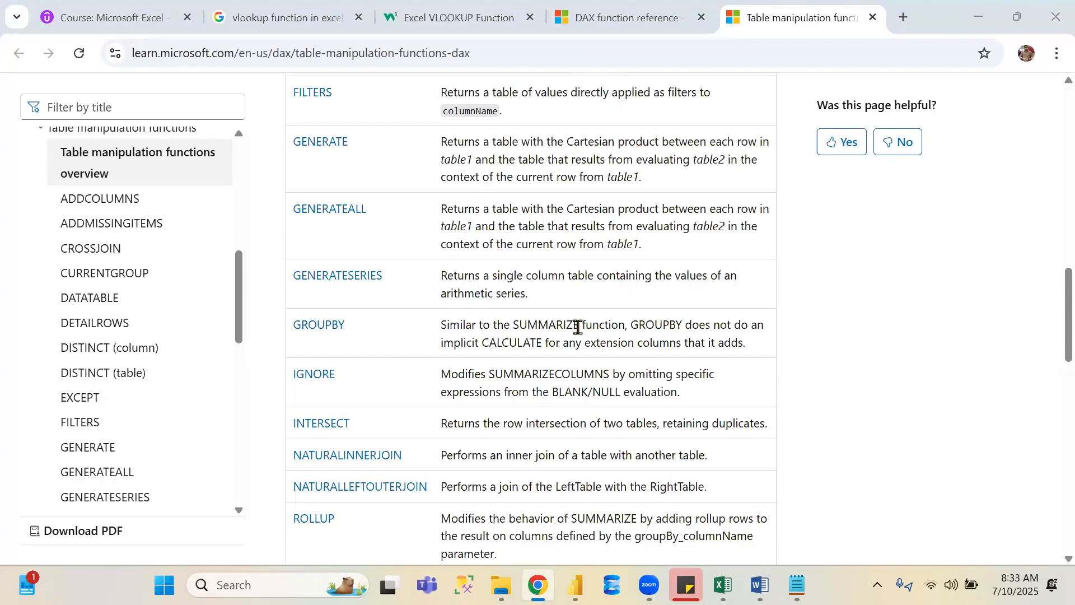
- Switch to Power BI Desktop and create a new table Generateseries = GENERATESERIES(1,100,2)
mouse_move(796, 585)
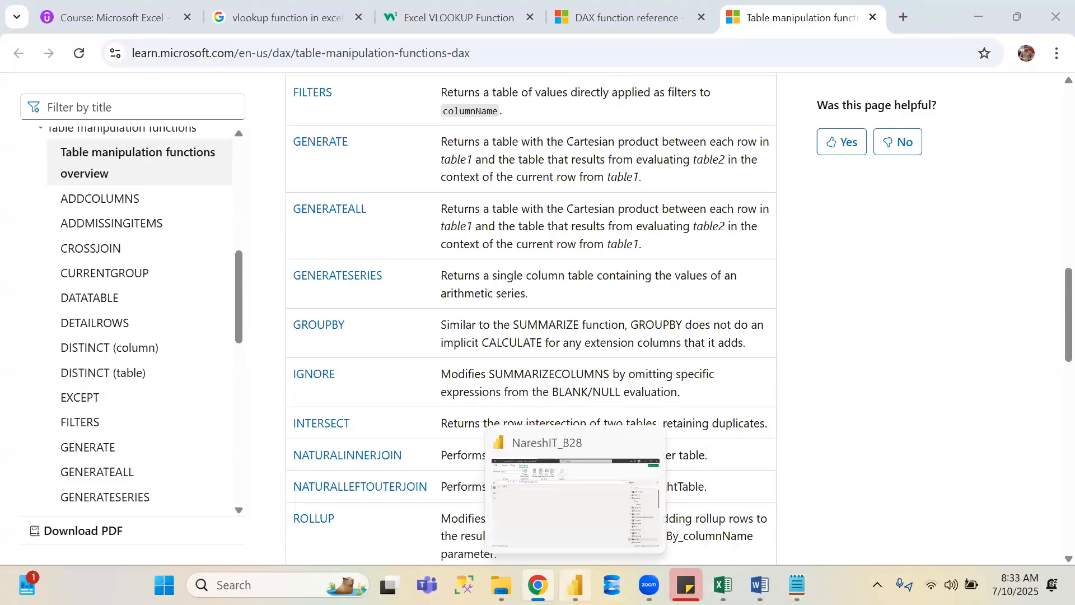
left_click(575, 586)
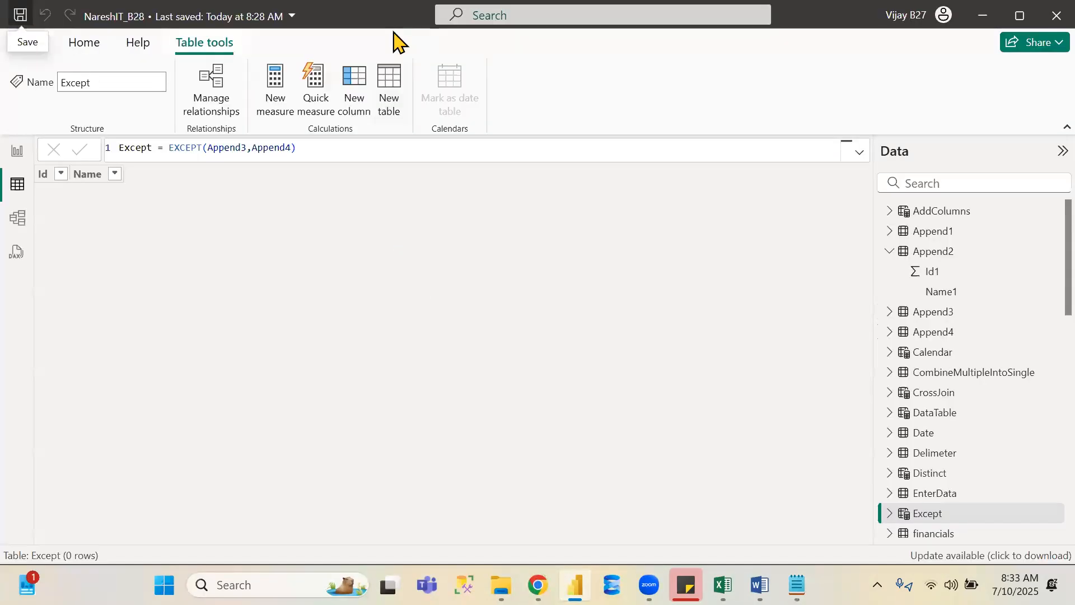
left_click(391, 82)
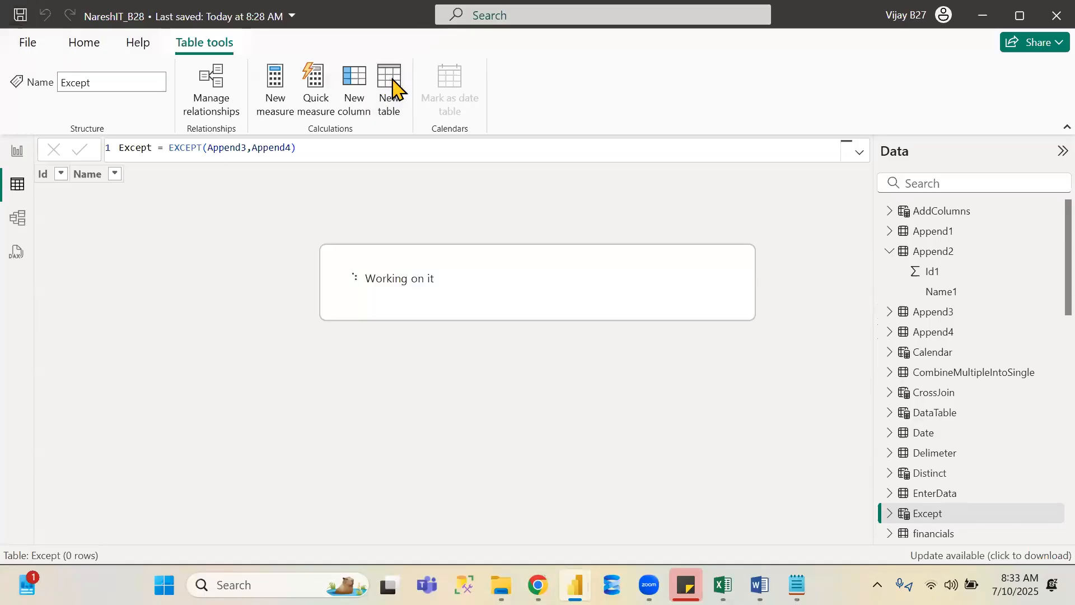
double_click(124, 144)
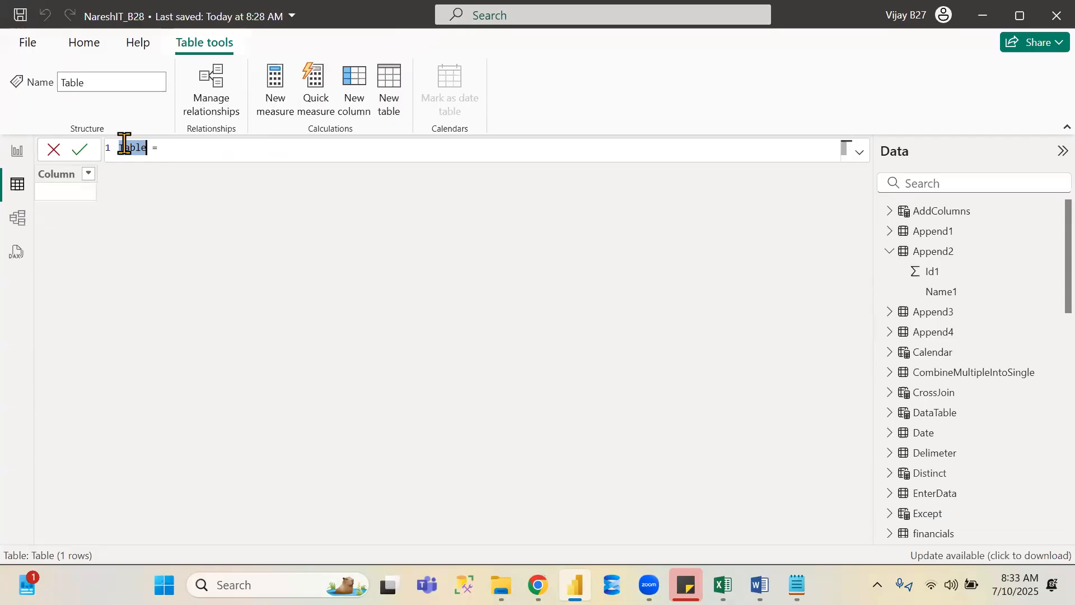
type("Generateseries")
key("Right")
key("Right")
type("ge")
key("Down")
key("Down")
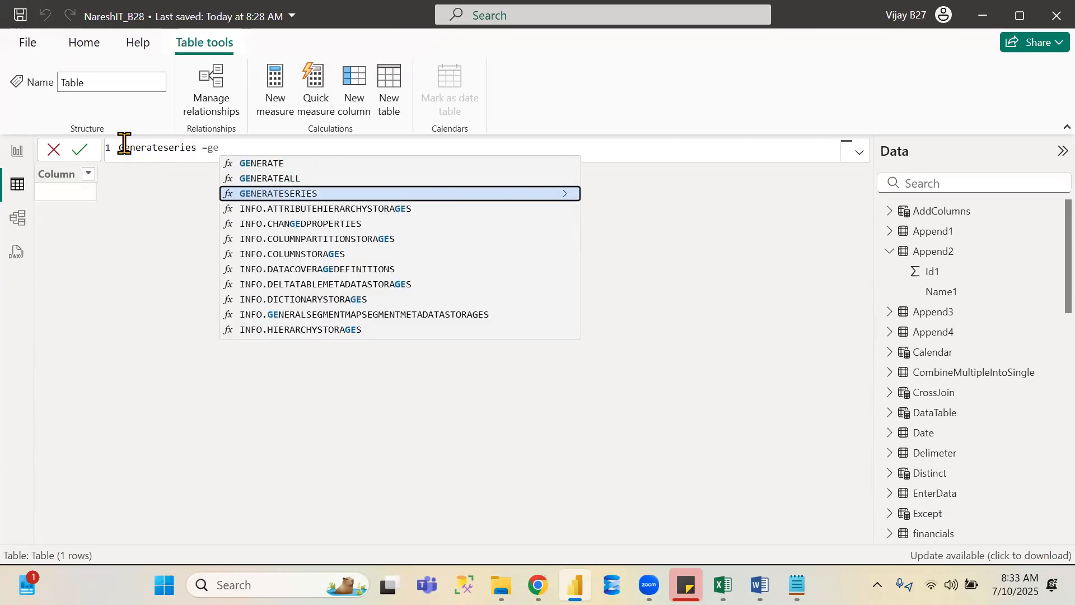
key("Tab")
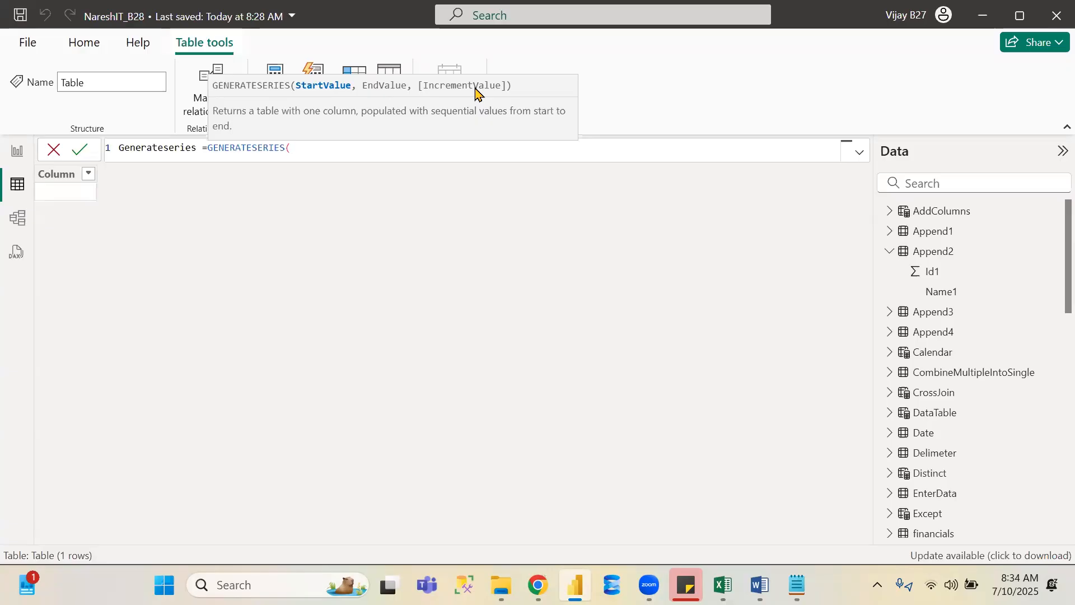
type("1,100")
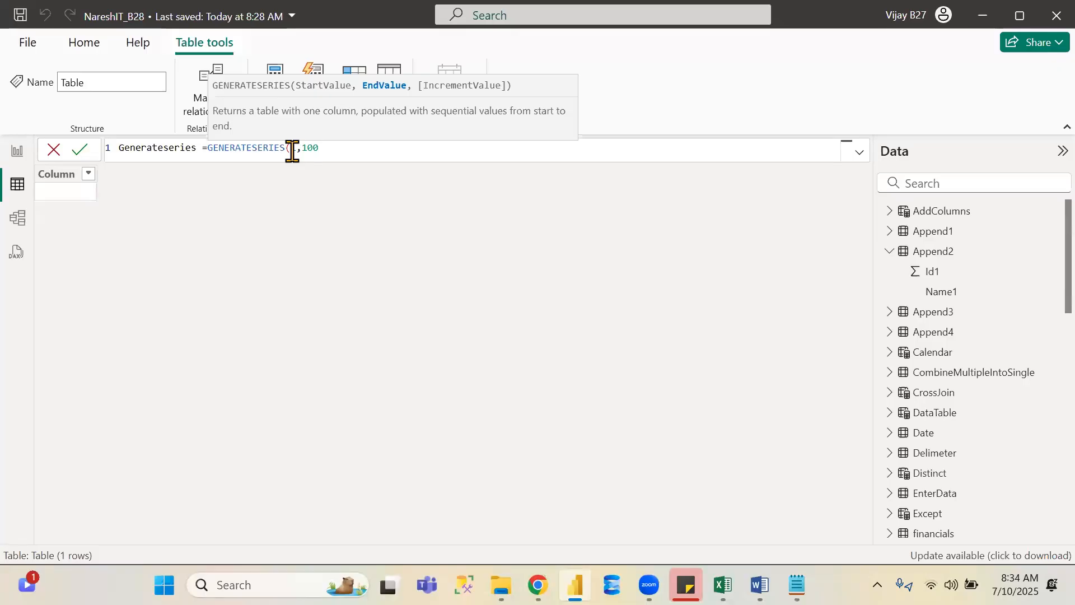
type(",")
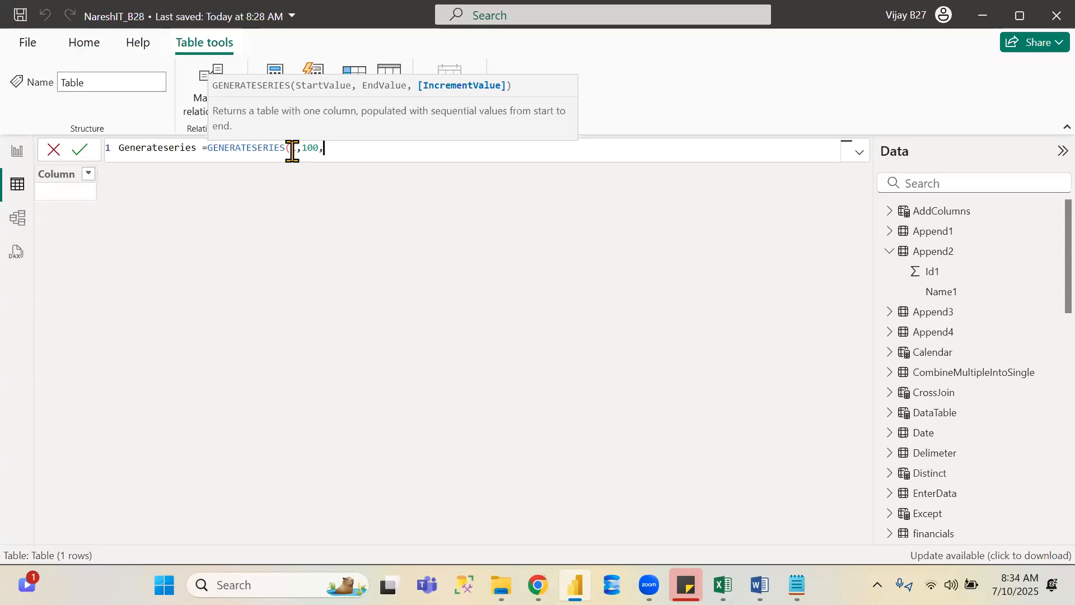
type("2")
type(")")
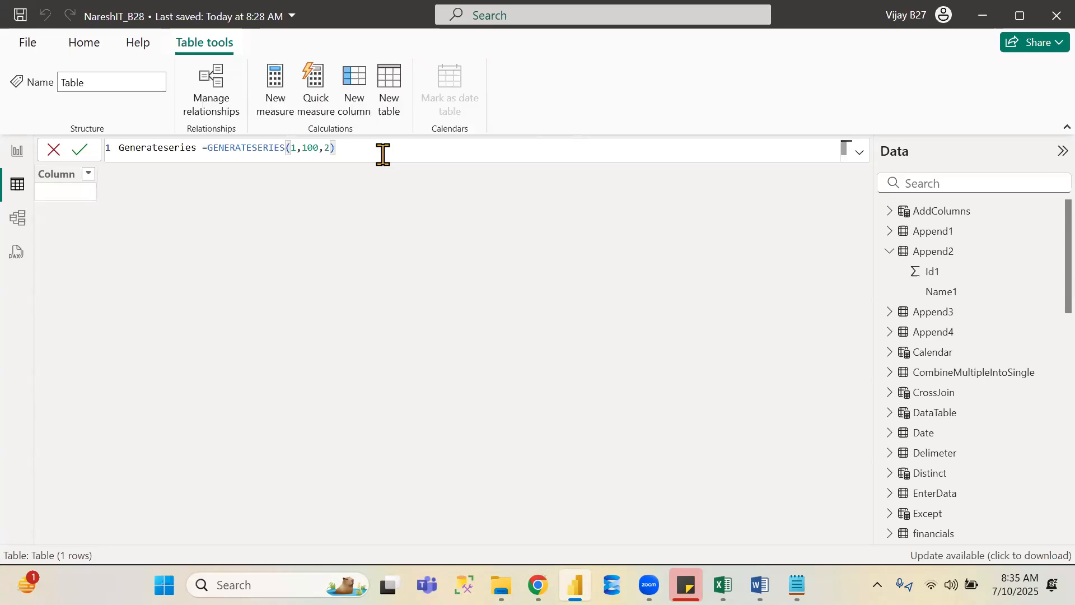
key("Return")
left_click(383, 154)
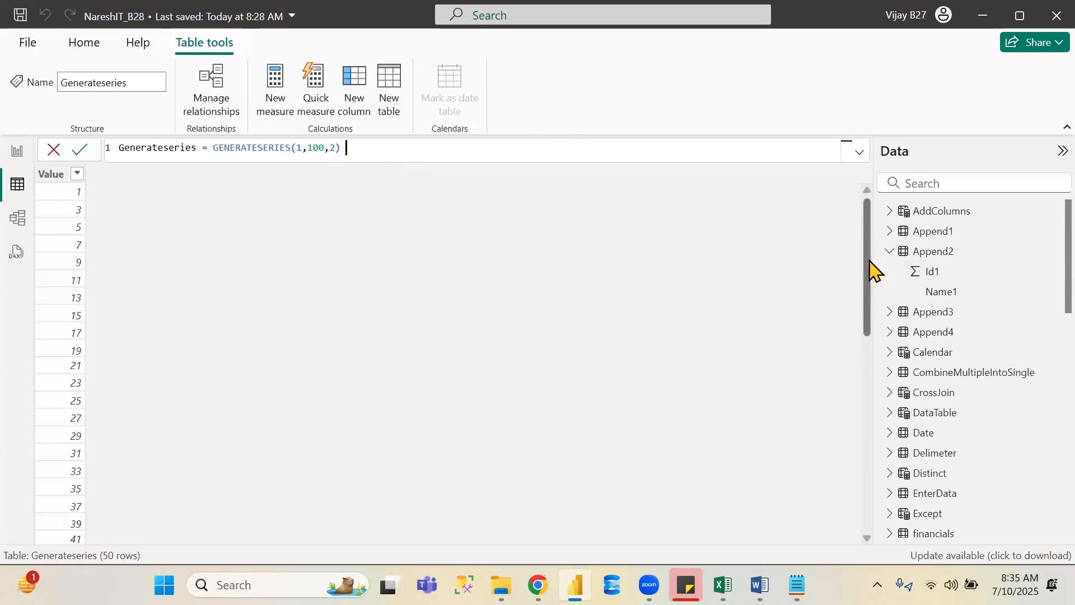
left_click_drag(867, 318, 863, 168)
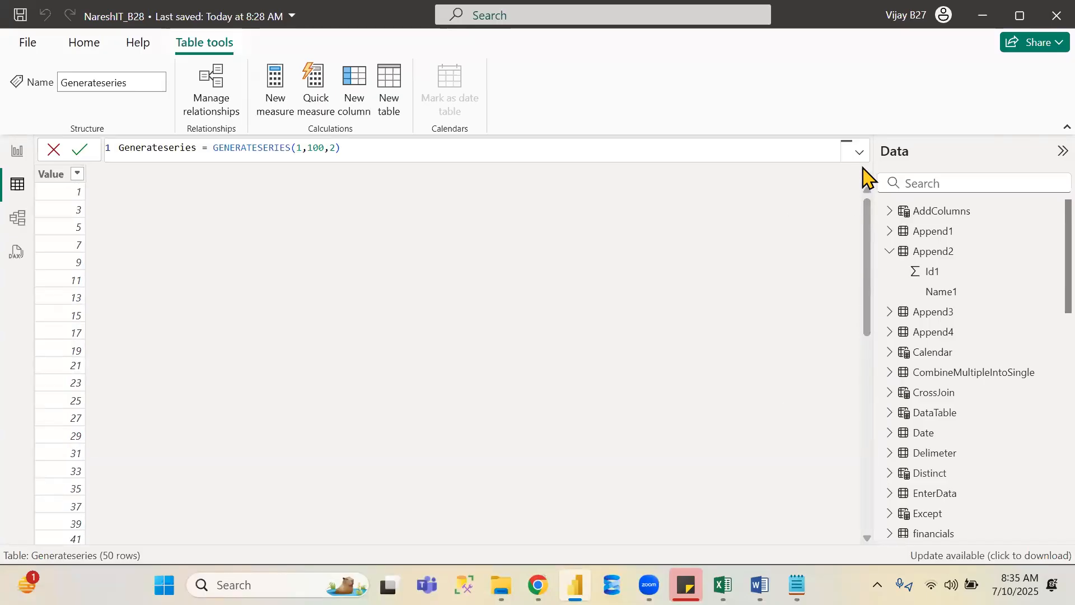
- Switch to the browser to review the Microsoft Learn table manipulation functions list, then return to Power BI
key("alt+Tab")
key("Tab")
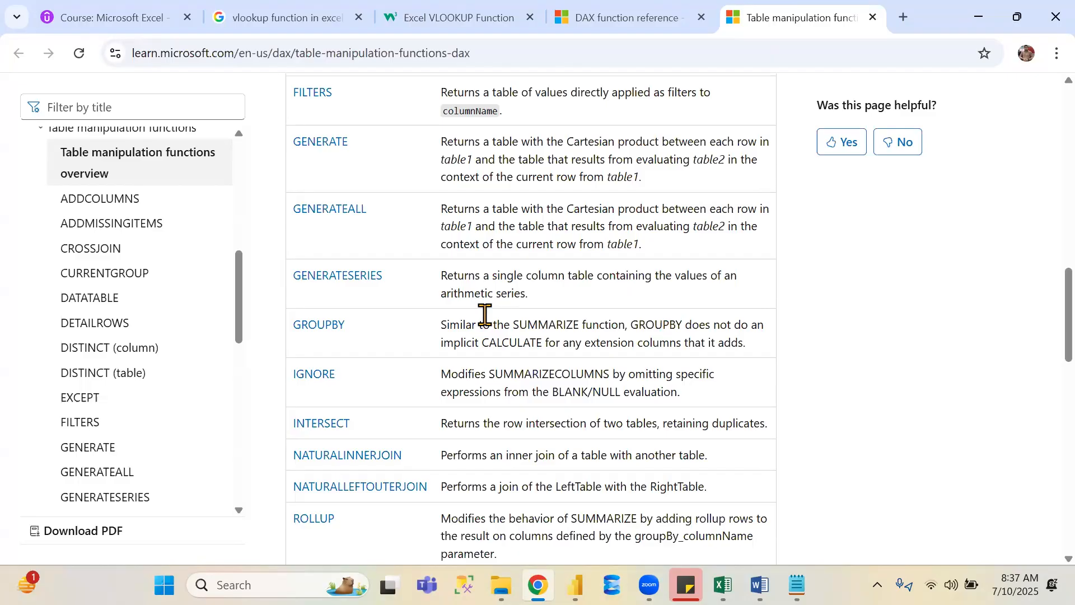
key("alt+Tab")
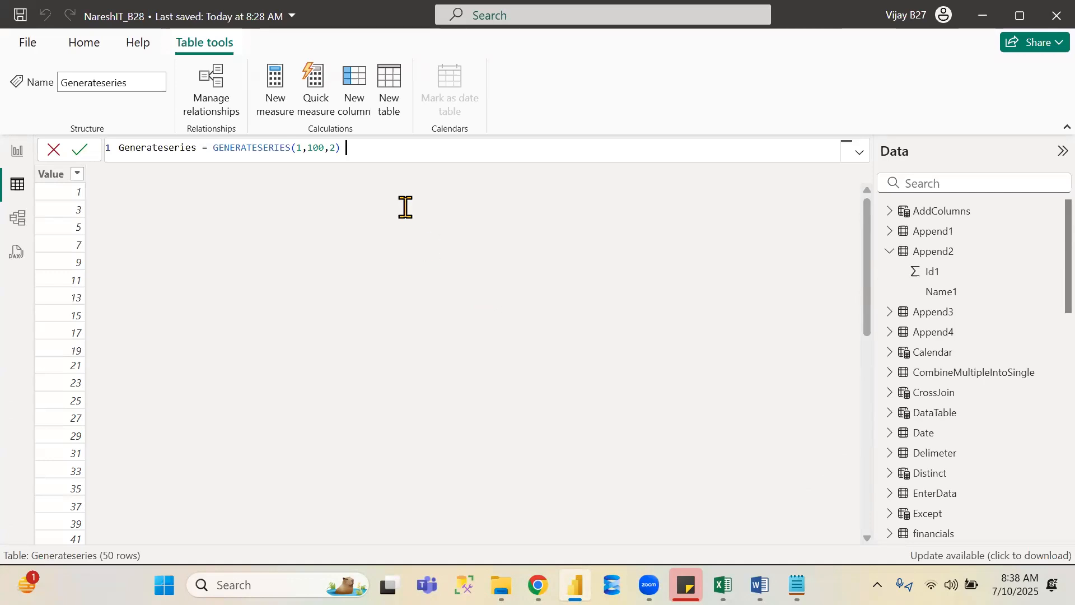
- Create a new table named Summarize that uses SUMMARIZE on financials grouped by financials[Country]
left_click(395, 93)
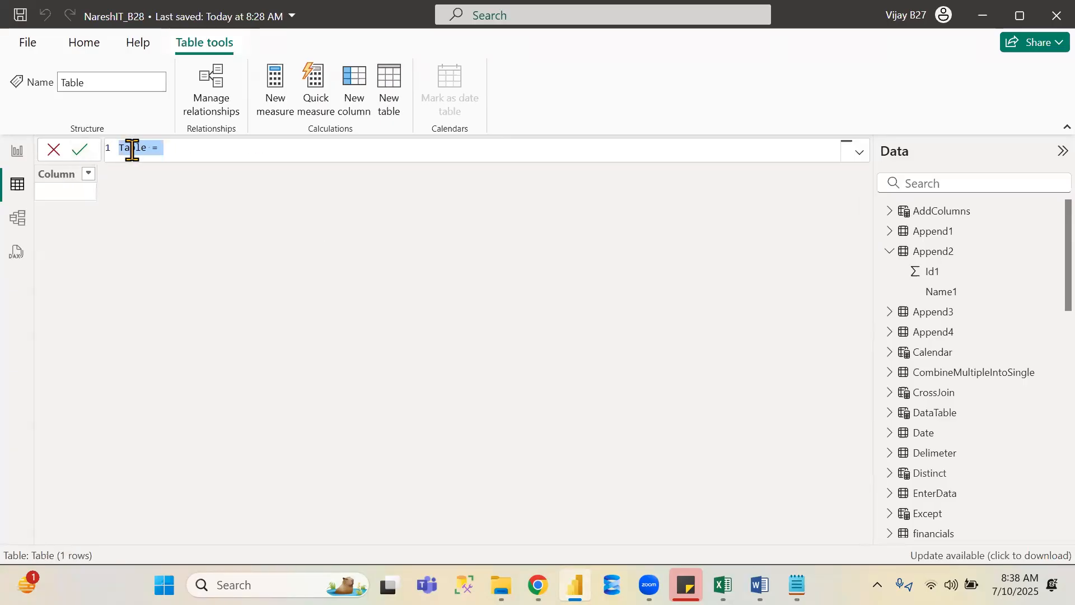
type("Summarix")
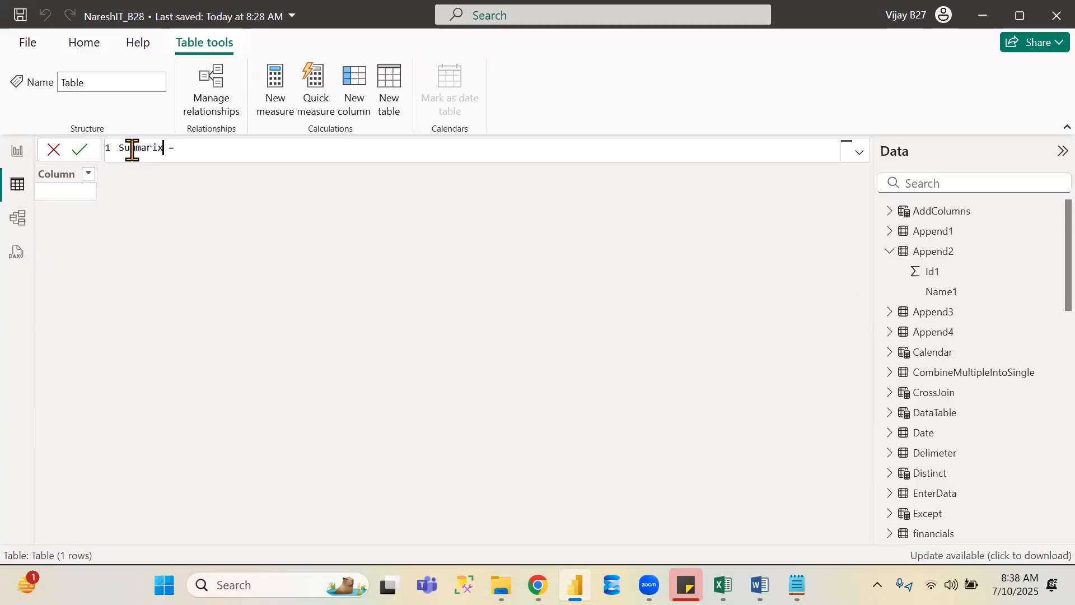
type("e")
key("Right")
key("Right")
key("Right")
type("summa")
key("Tab")
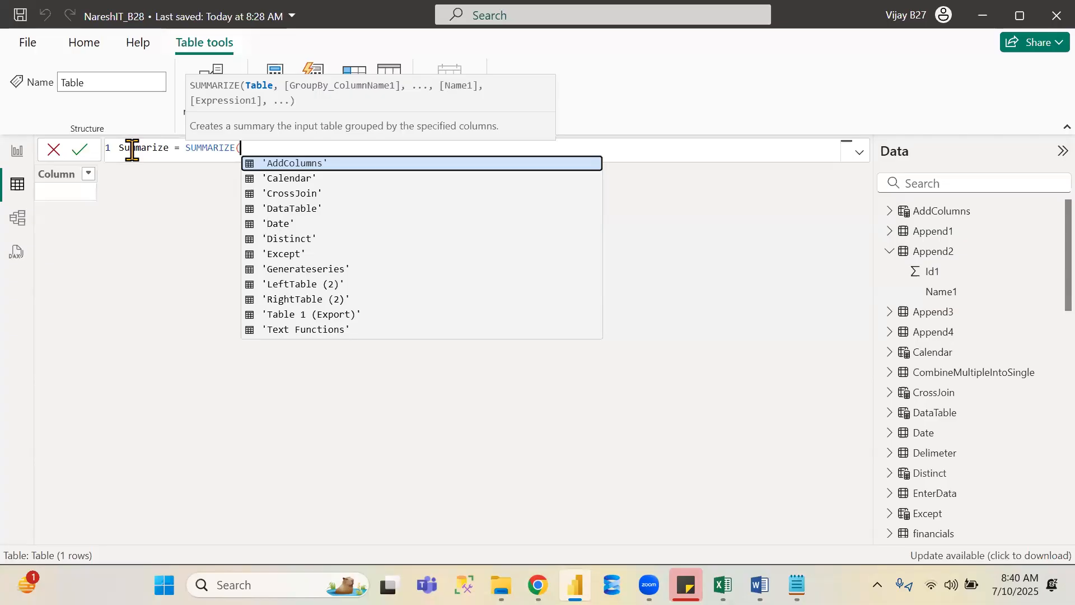
type("financials")
key("Tab")
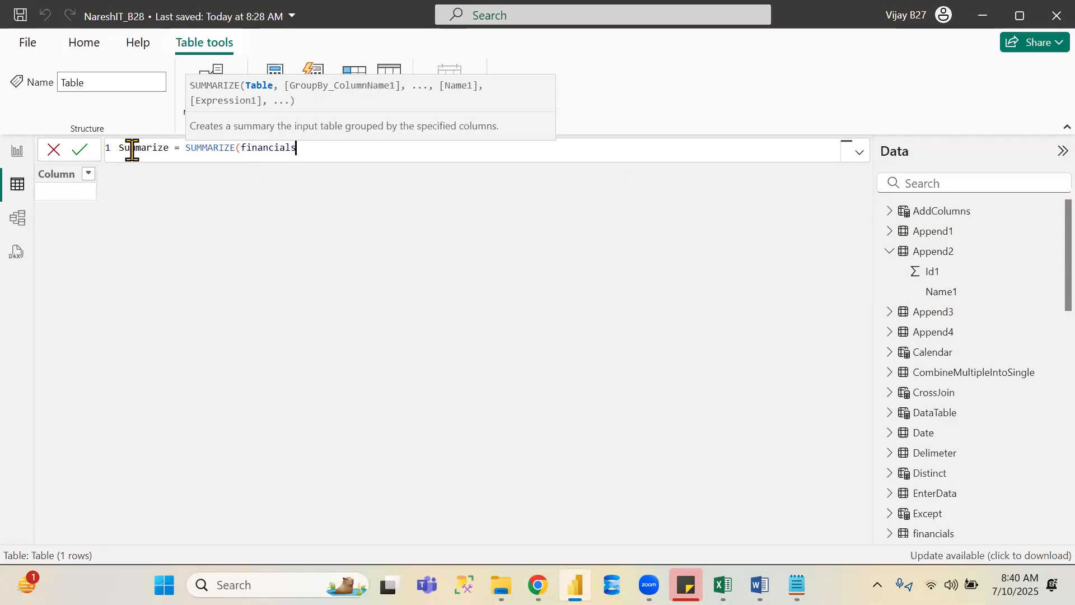
type(",")
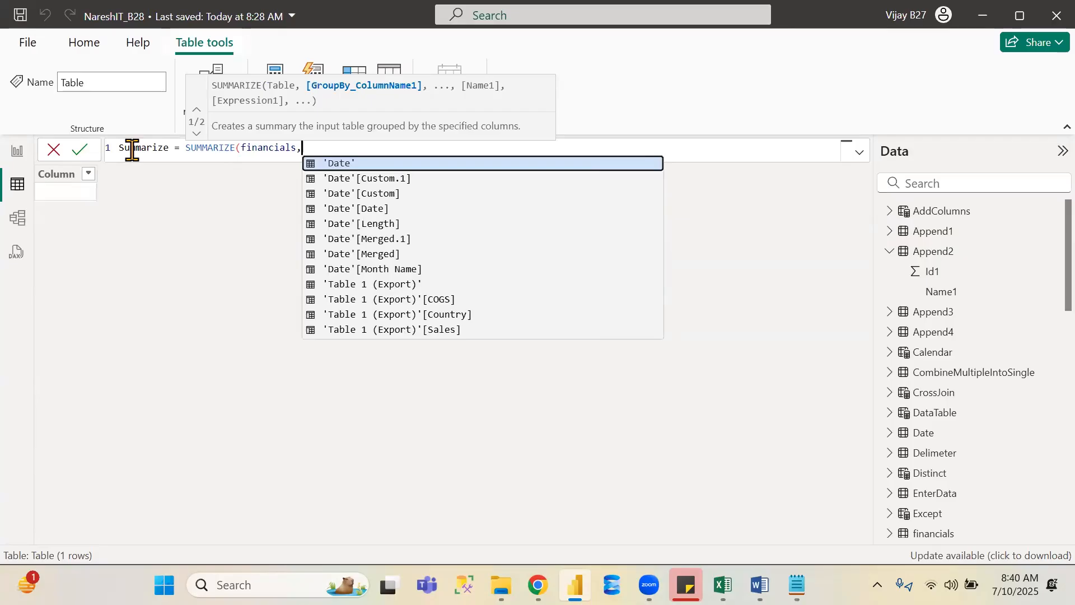
type("c")
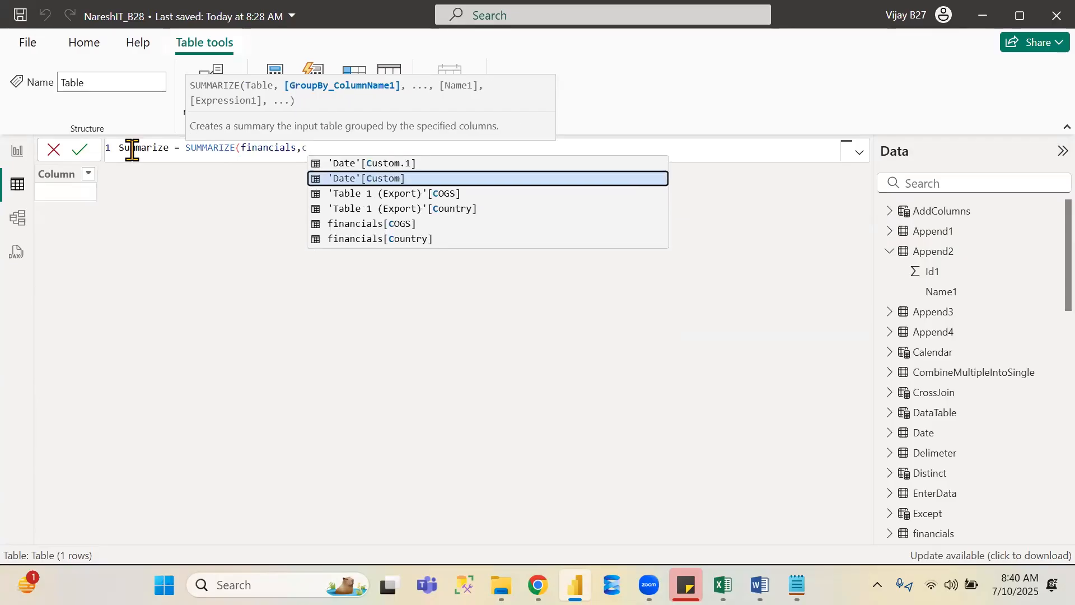
key("Down")
key("Down")
key("Down")
key("Down")
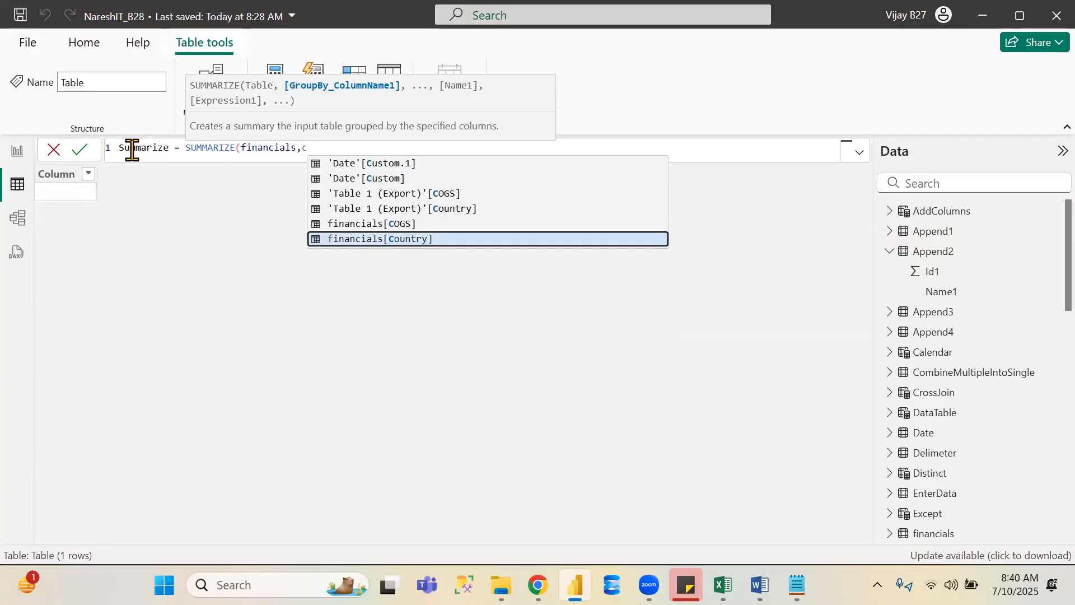
key("Tab")
type(",")
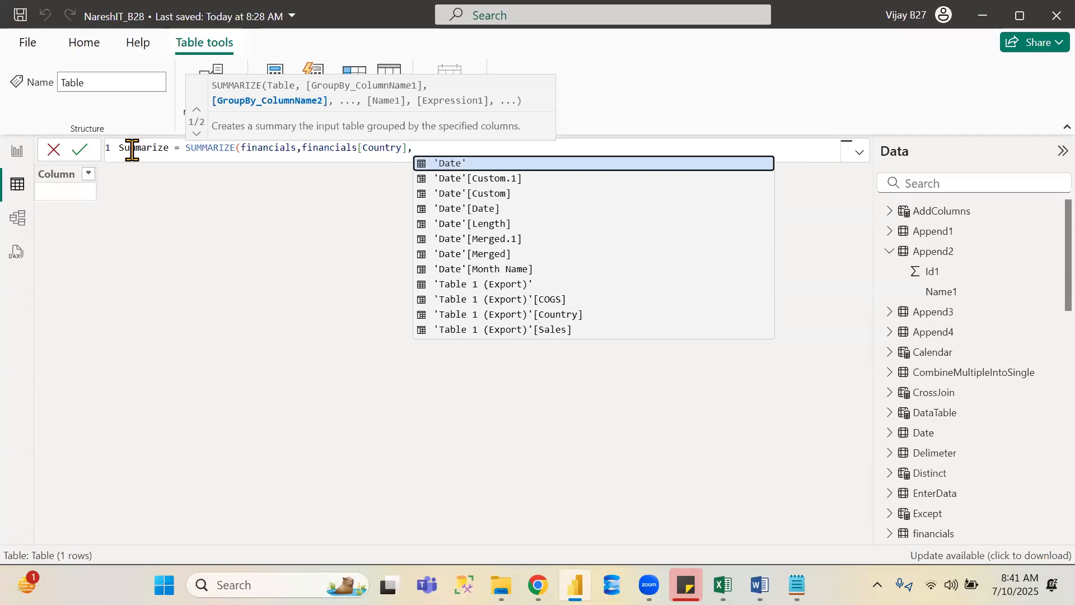
- Add a "Total Sales" column name to the SUMMARIZE formula and start a SUM expression for it
type("\"\"")
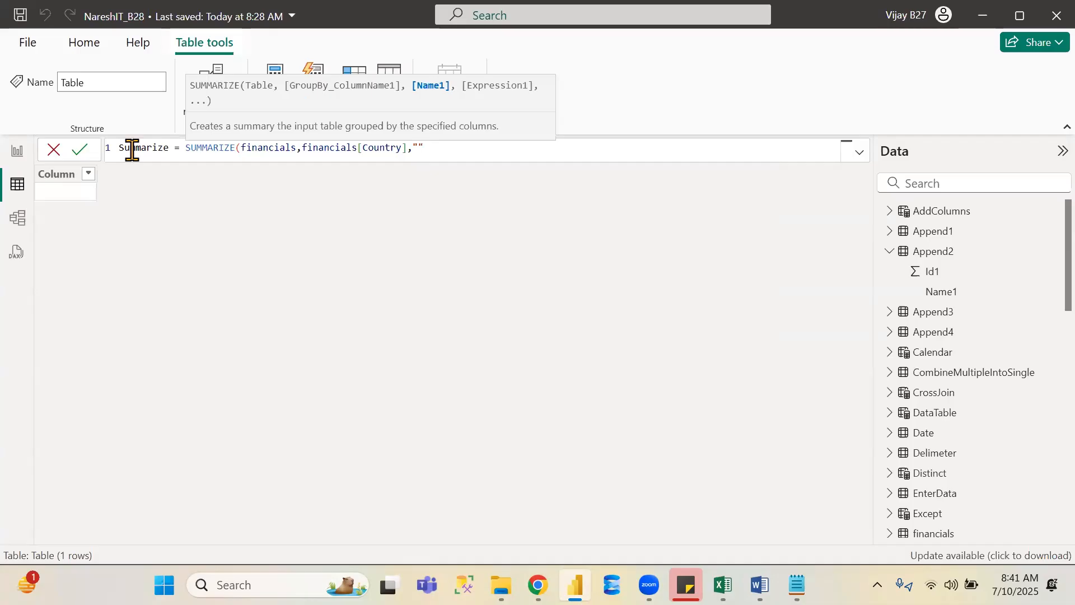
type("Total Sales")
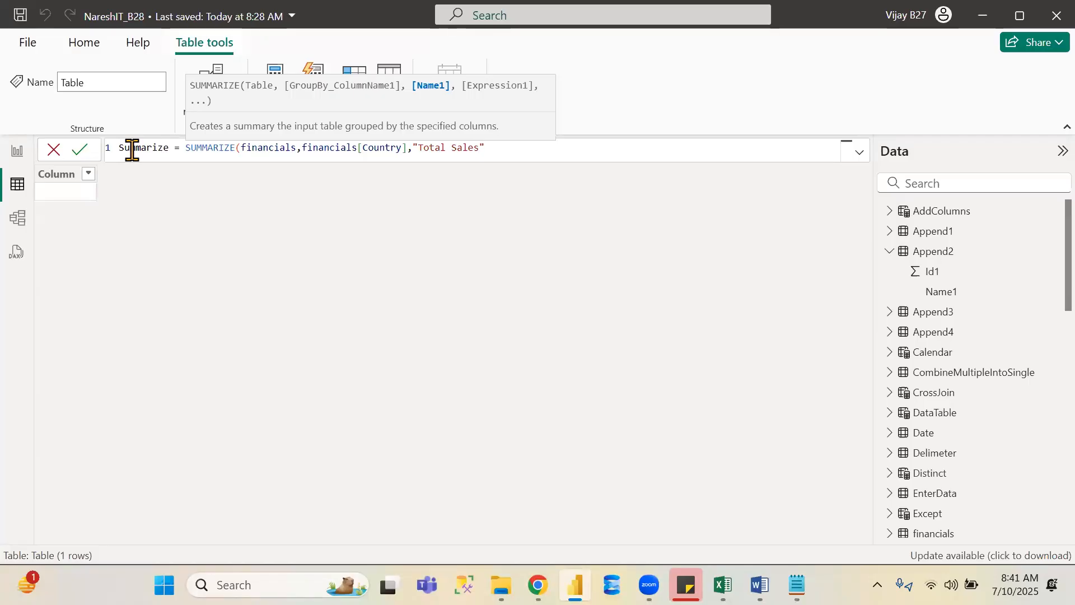
type("\",")
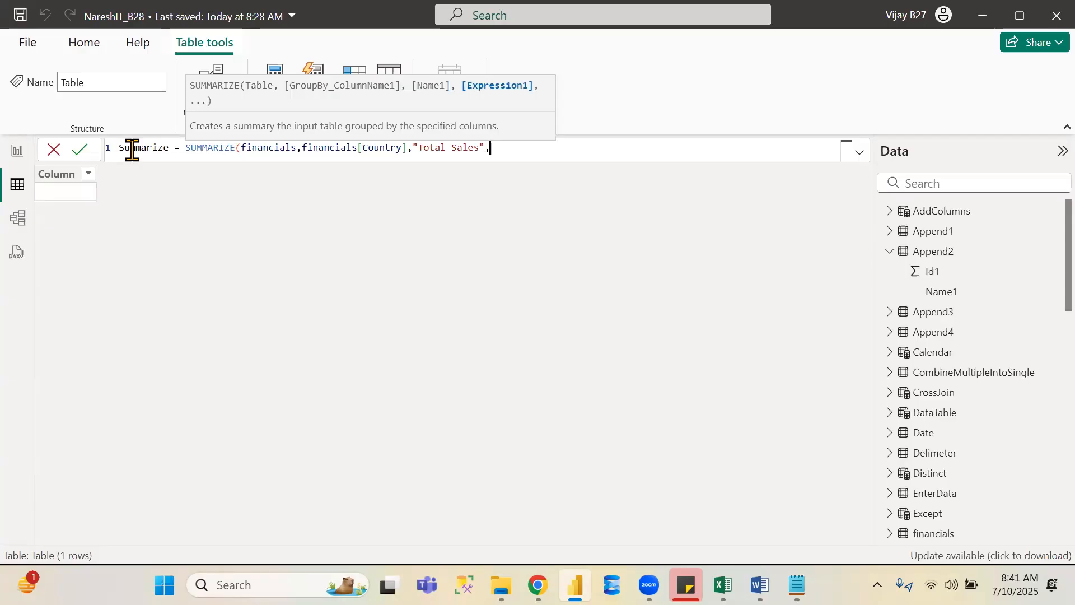
type("sum")
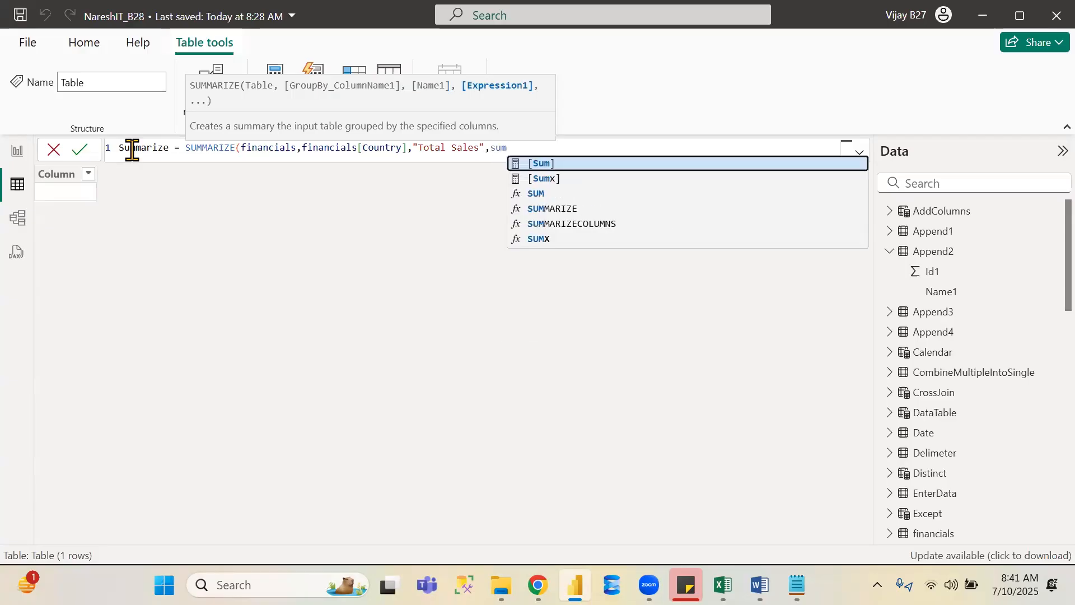
key("Down")
key("Down")
key("Tab")
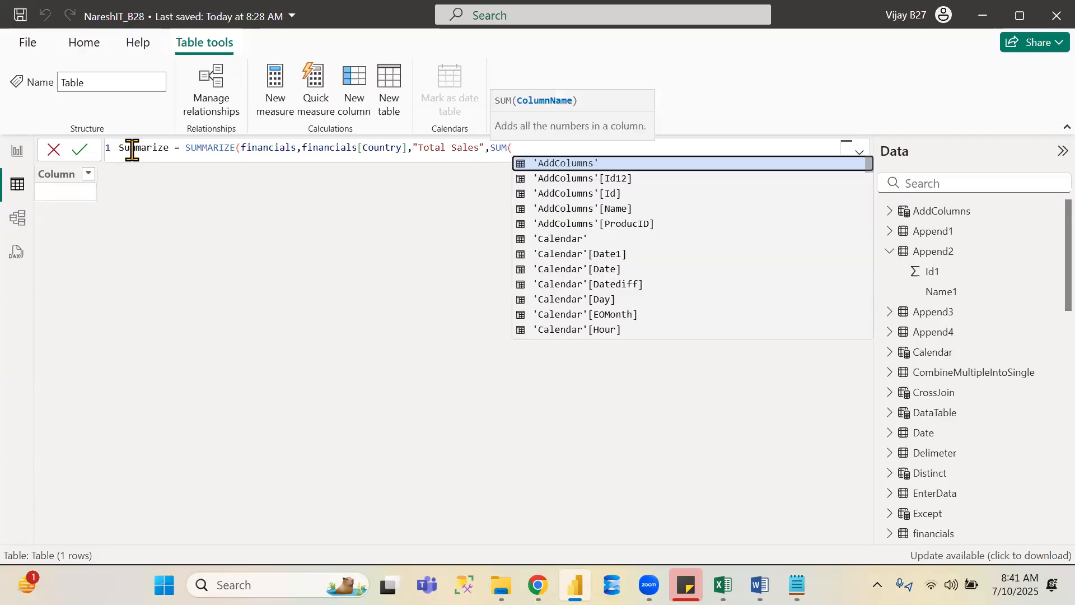
- Choose financials[Sales] as the column that SUM totals for the Total Sales column
type("fina")
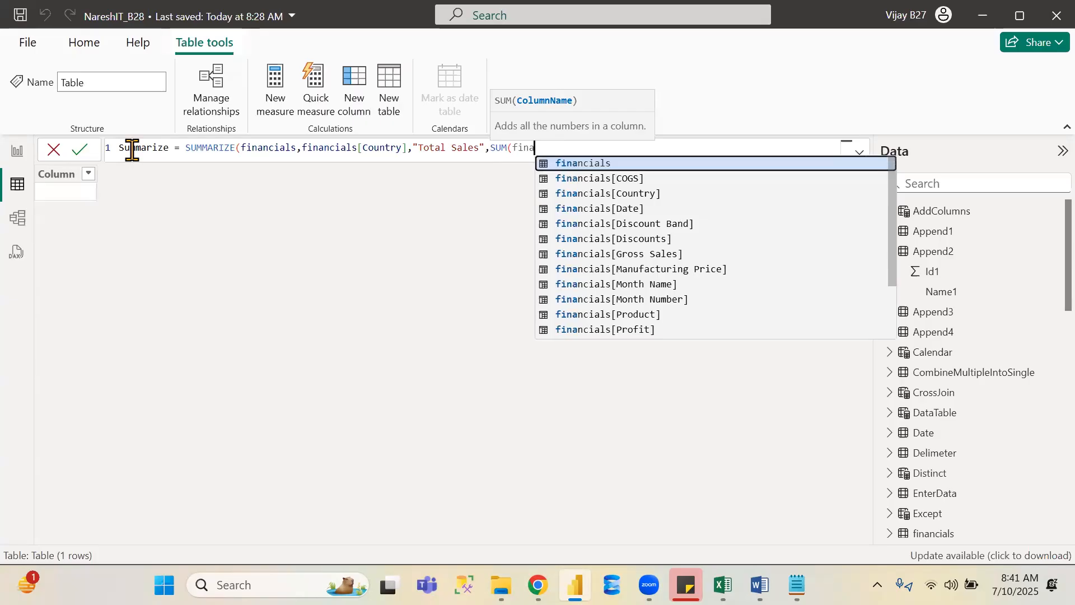
key("Down")
key("Down")
key("Down")
key("Down")
key("Down")
key("Down")
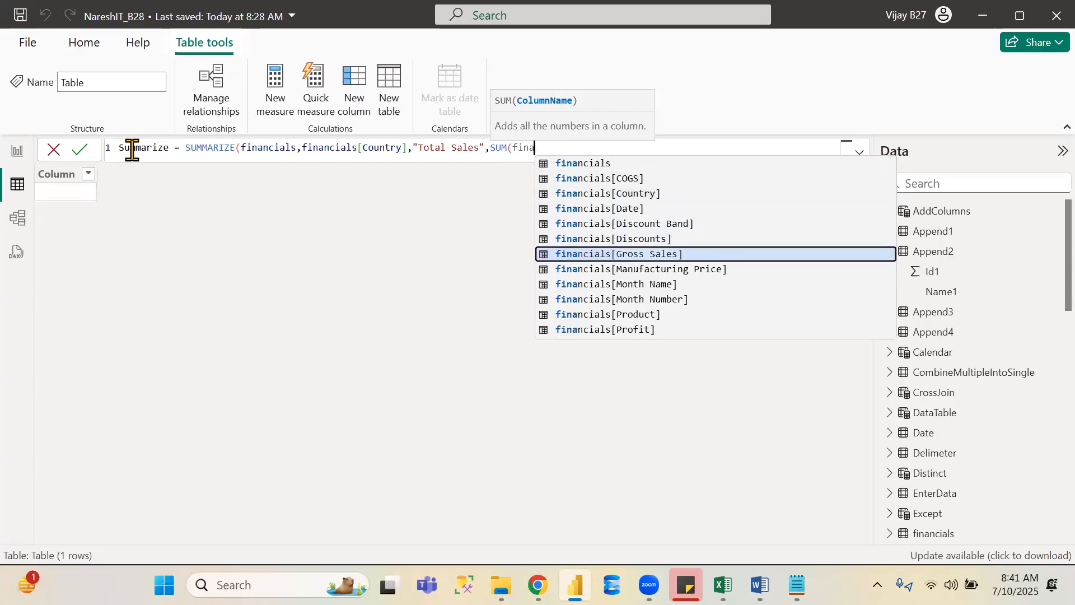
type("nc")
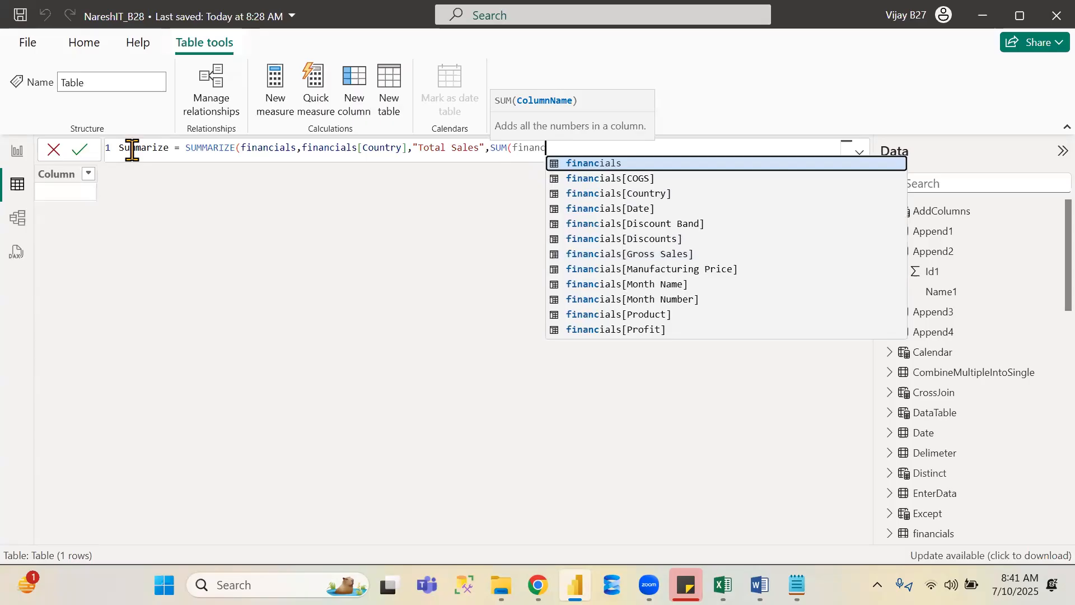
type("ials")
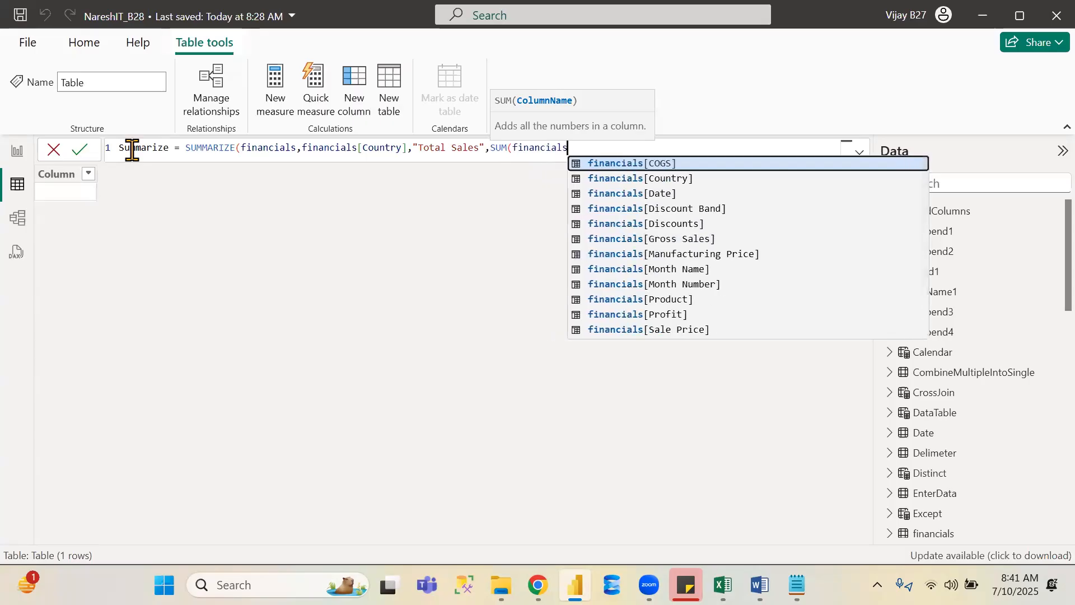
type("a")
key("BackSpace")
key("BackSpace")
key("BackSpace")
key("BackSpace")
key("BackSpace")
key("BackSpace")
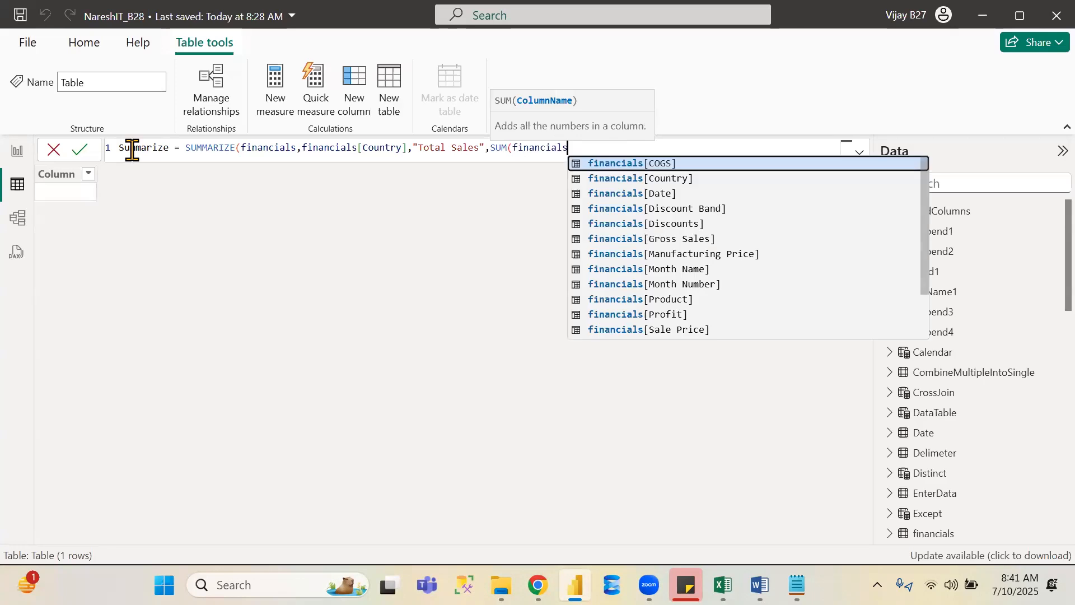
key("BackSpace")
key("BackSpace")
key("BackSpace")
key("BackSpace")
key("BackSpace")
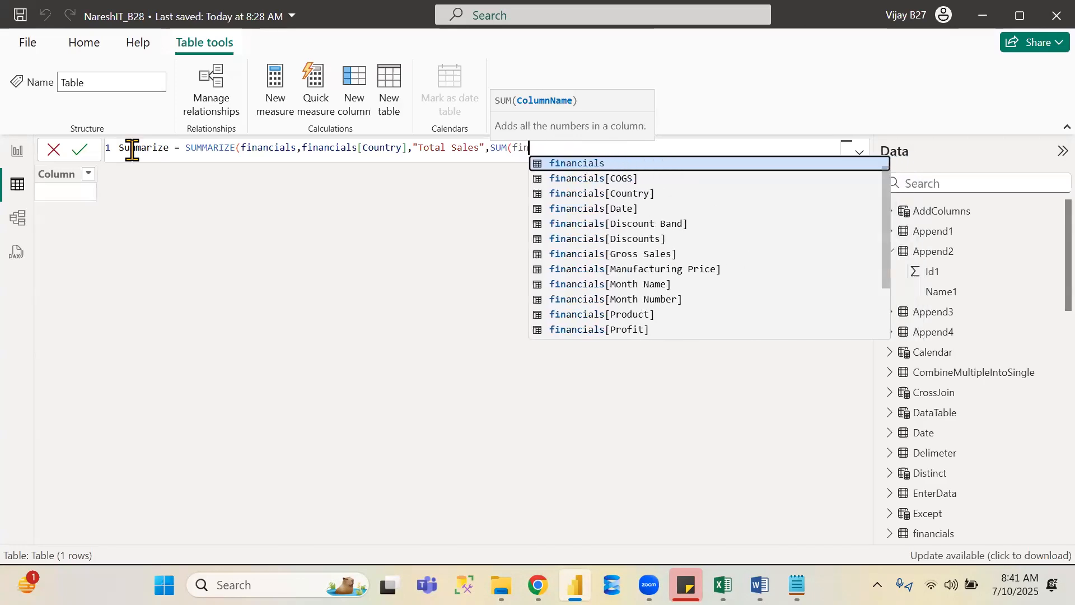
type("sales")
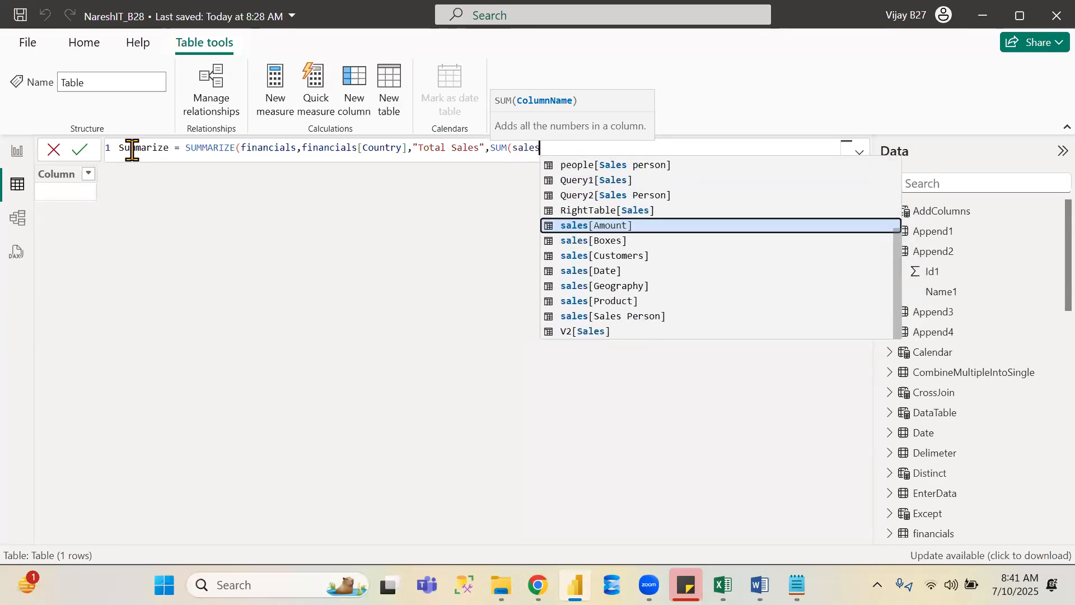
key("Down")
key("Up")
key("Up")
key("Up")
key("Up")
key("Up")
key("Up")
key("Up")
key("Up")
key("Up")
key("Up")
key("Up")
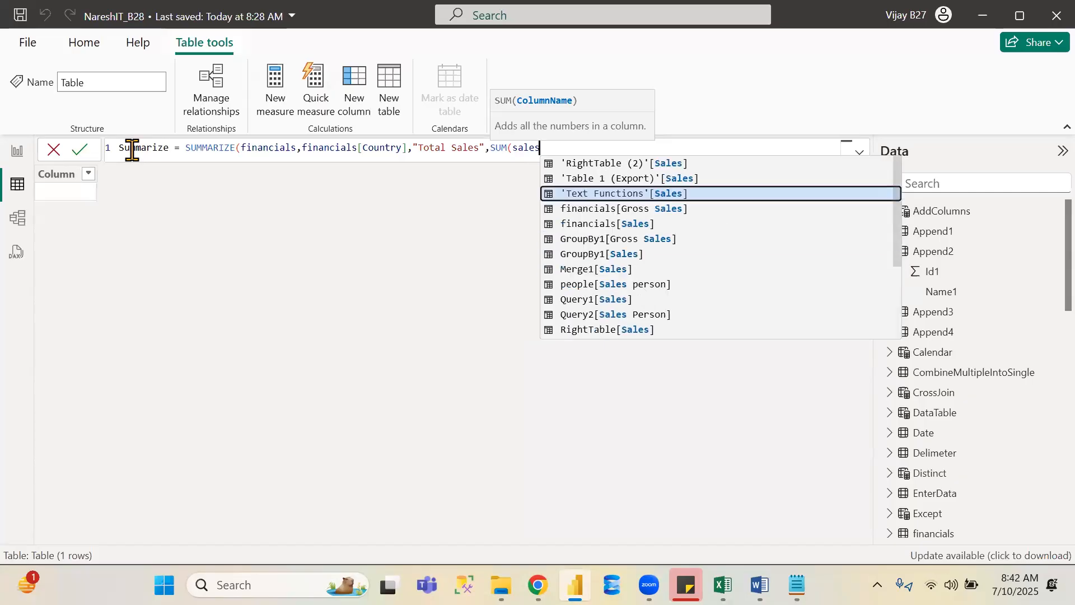
key("Down")
key("Down")
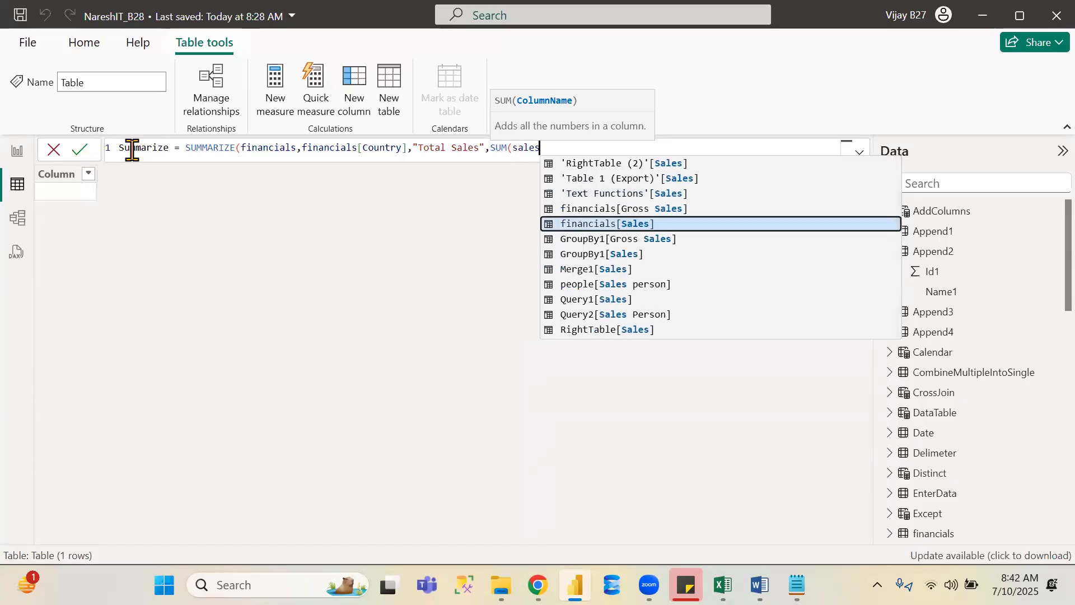
key("Tab")
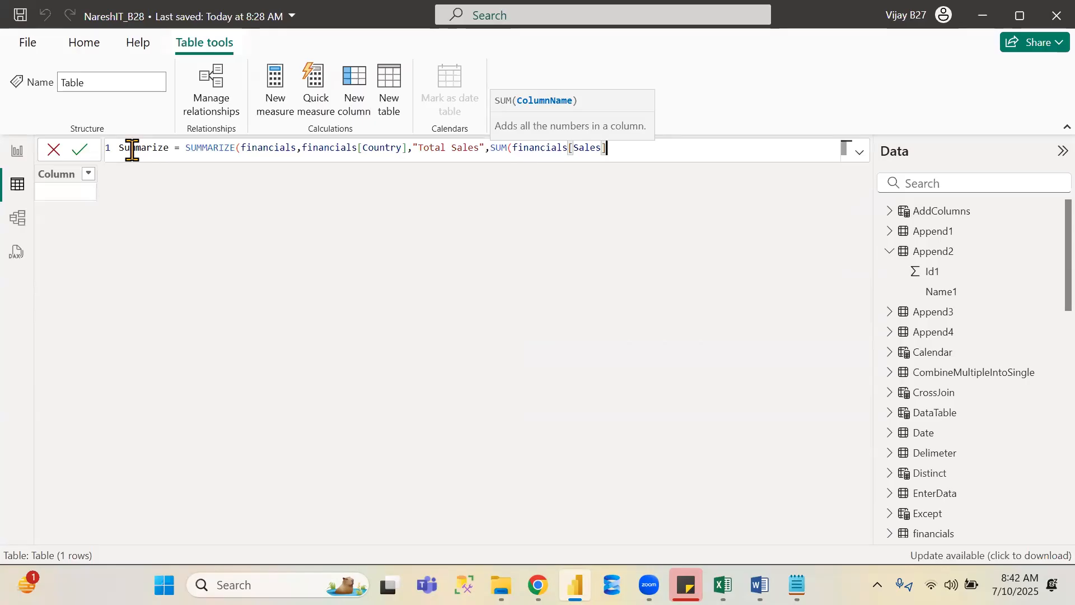
- Close the SUM and SUMMARIZE parentheses and commit the Summarize table formula
type(")")
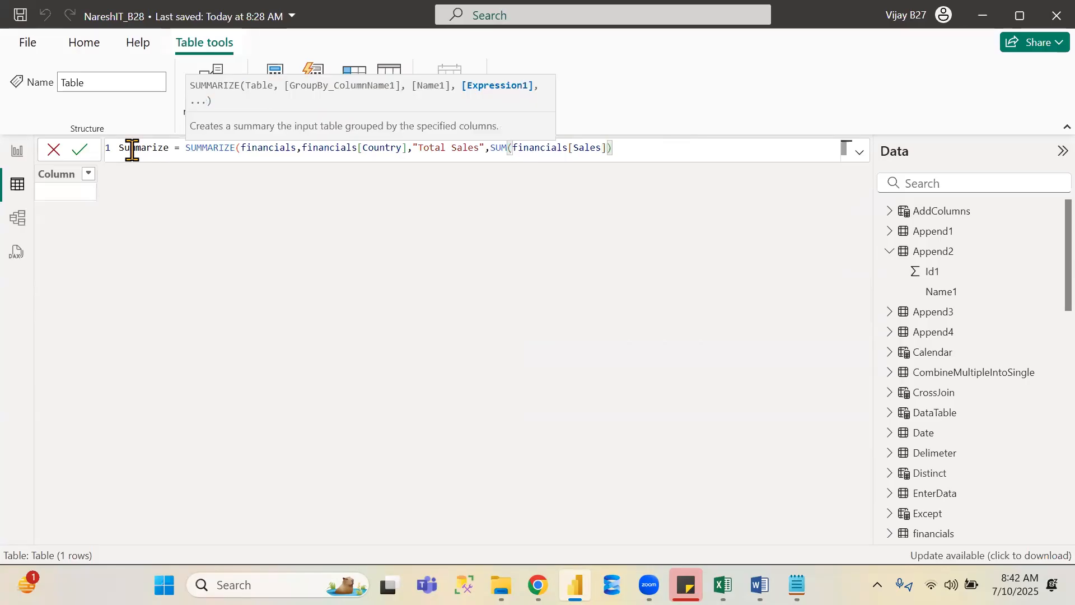
left_click(265, 148)
double_click(265, 149)
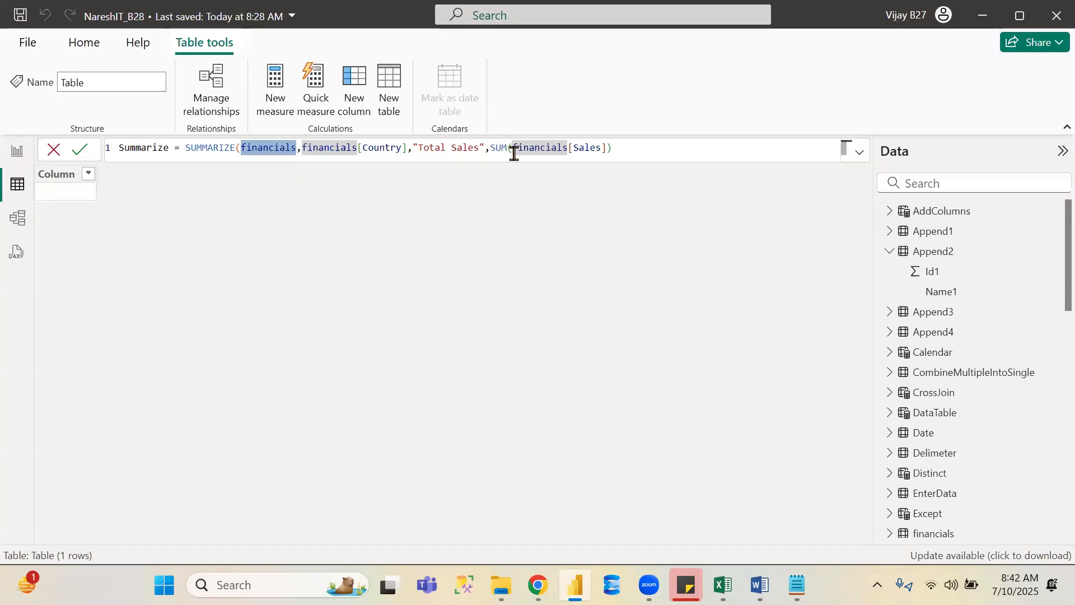
left_click(627, 149)
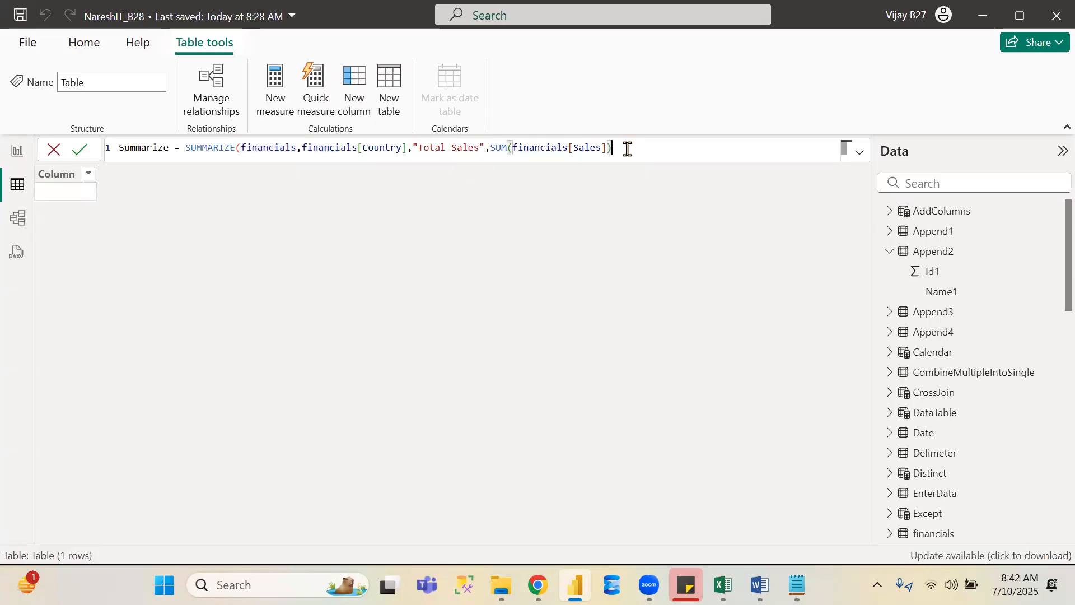
type(")")
key("Return")
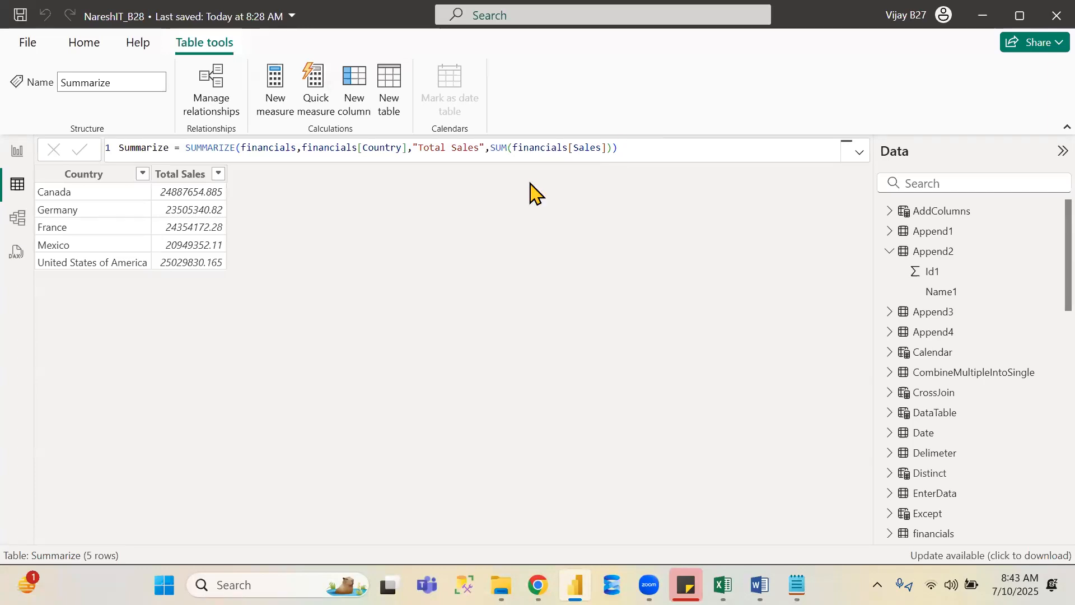
- Add financials[Product] as a second grouping column in the SUMMARIZE formula
left_click(410, 153)
type(",p")
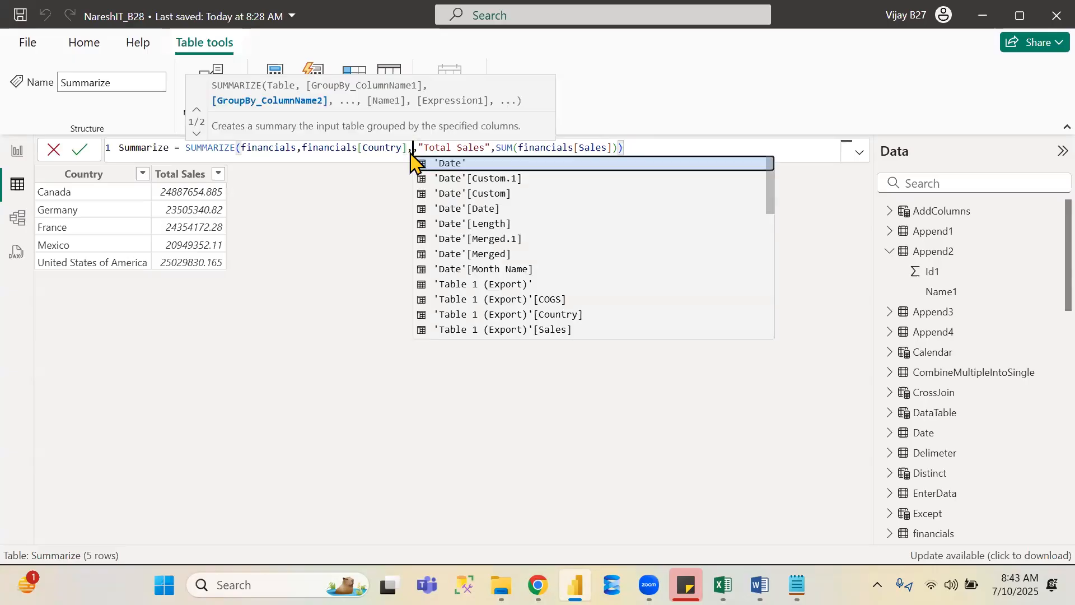
type("ro")
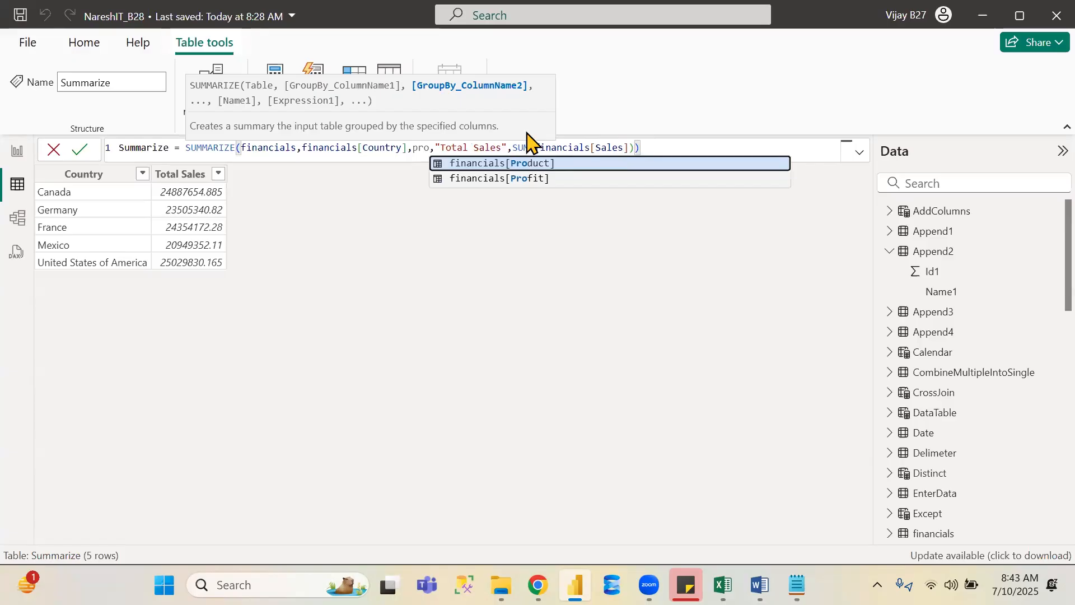
key("Tab")
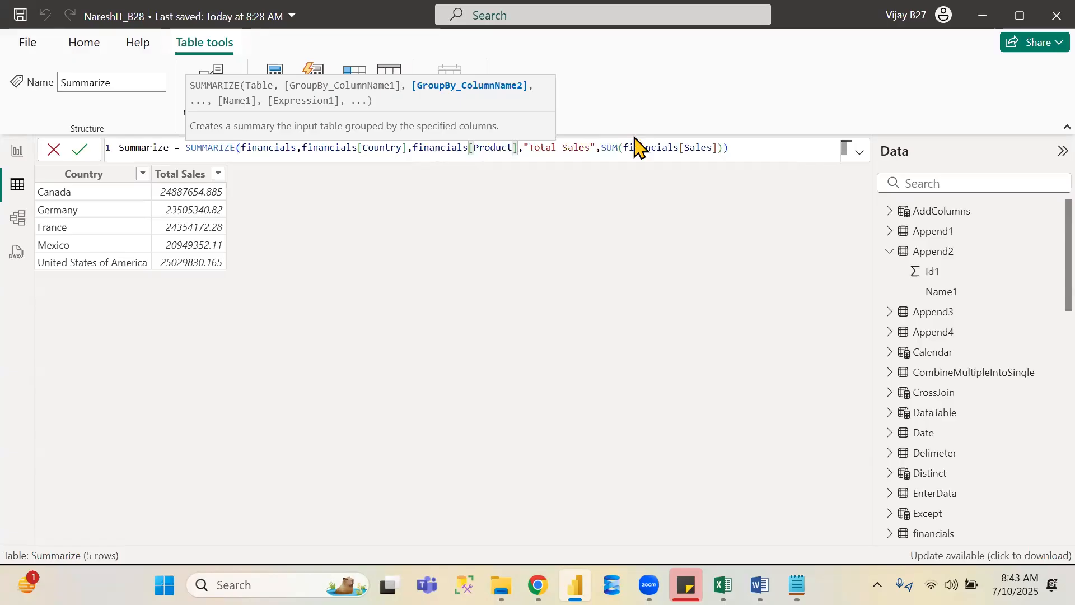
- Append a new column name "Average Profit" after the Total Sales expression in the formula
left_click(725, 146)
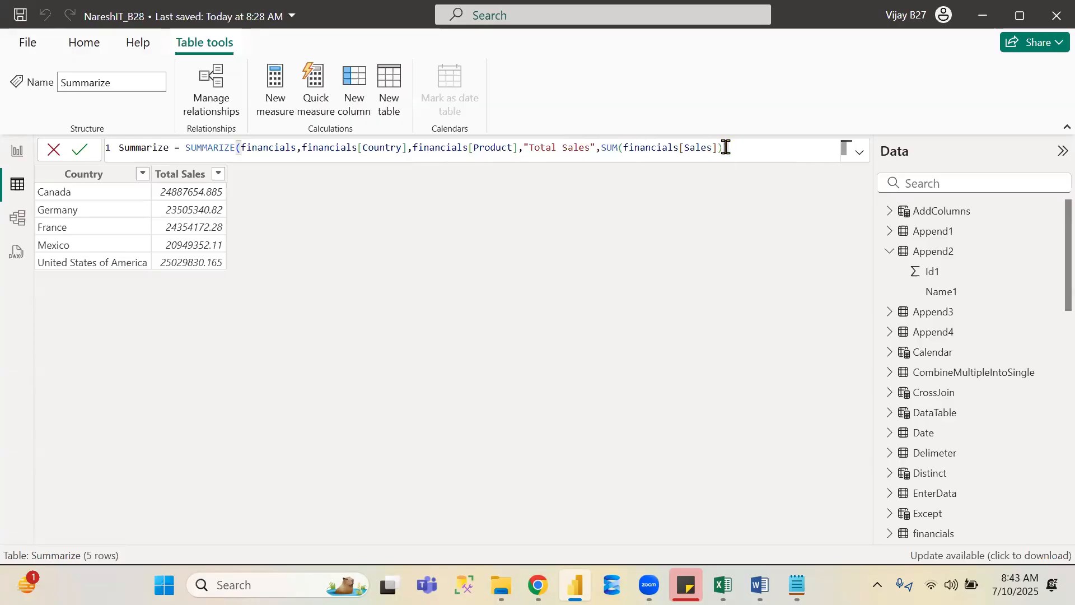
type(",\"")
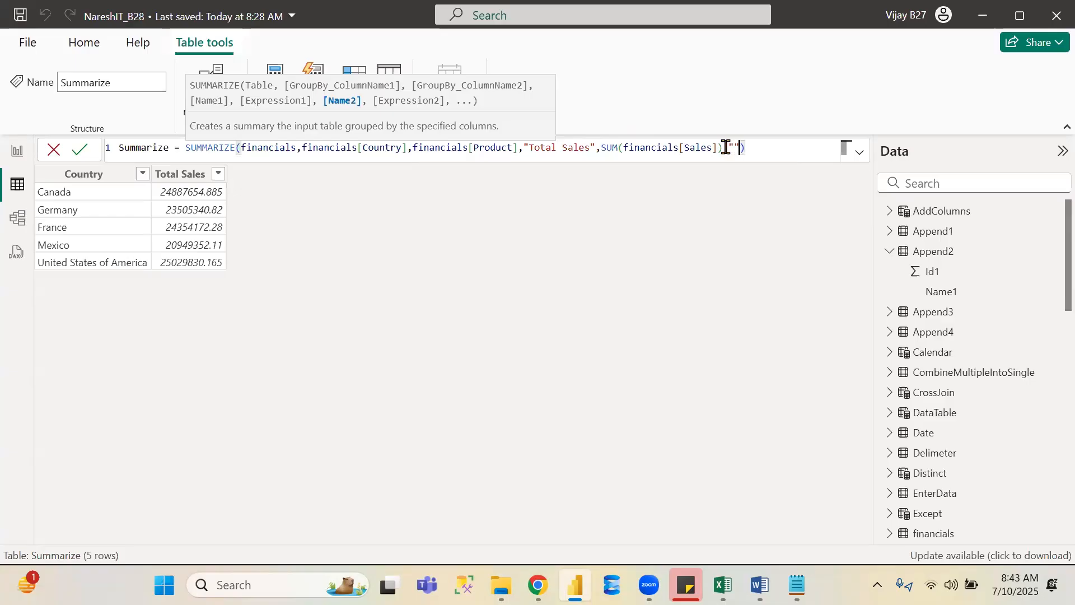
type("Total Profit\",")
key("Left")
key("Left")
key("Left")
key("Left")
key("Left")
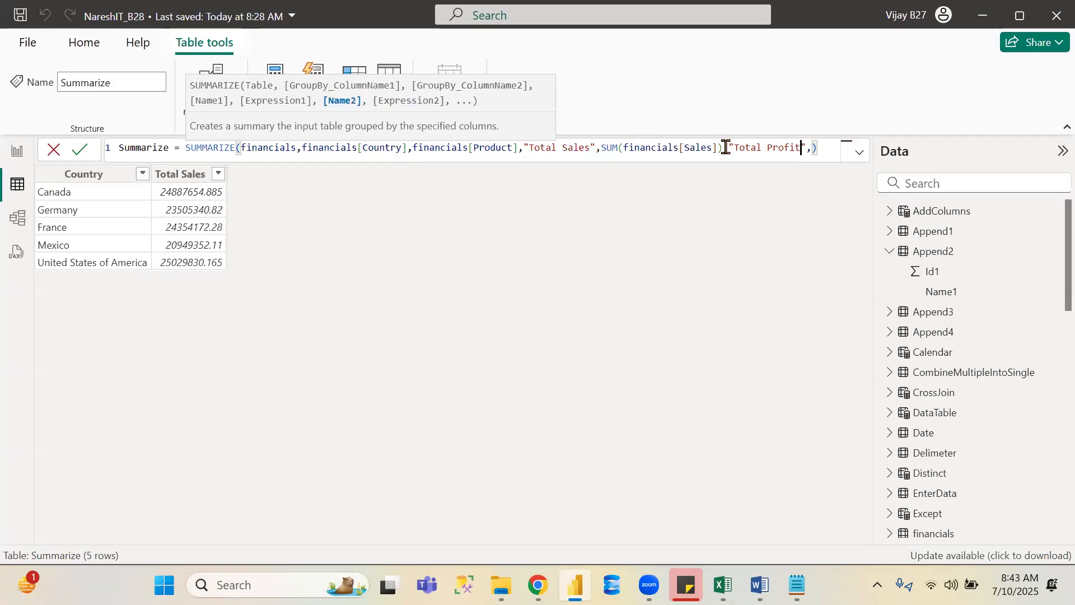
key("Left")
key("Left")
key("Left")
key("ctrl+shift+Right")
key("ctrl+shift+Left")
key("ctrl+shift+Left")
type("T")
key("BackSpace")
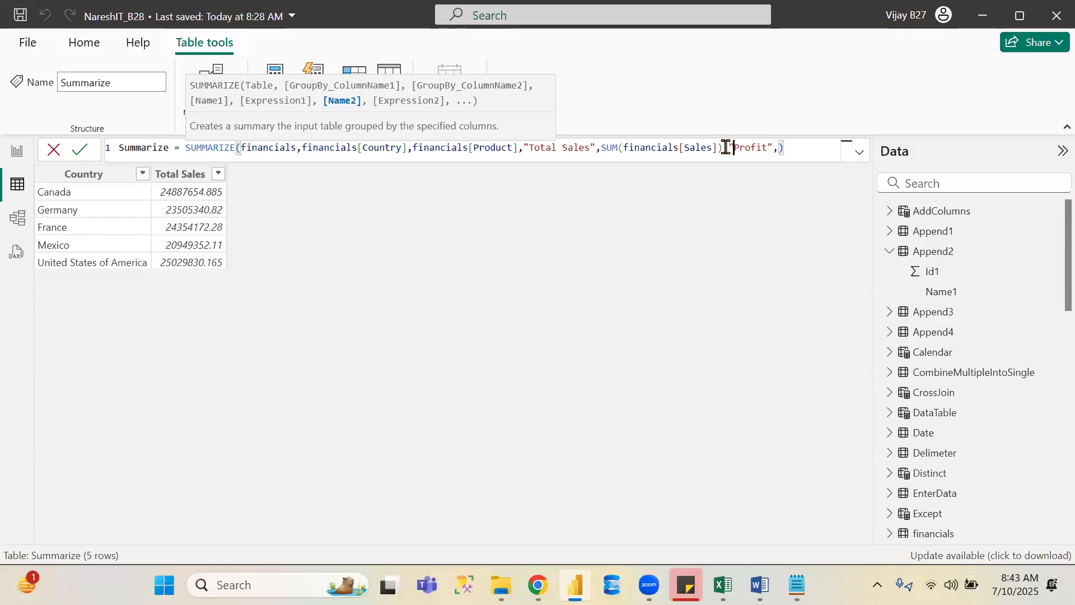
type("Average")
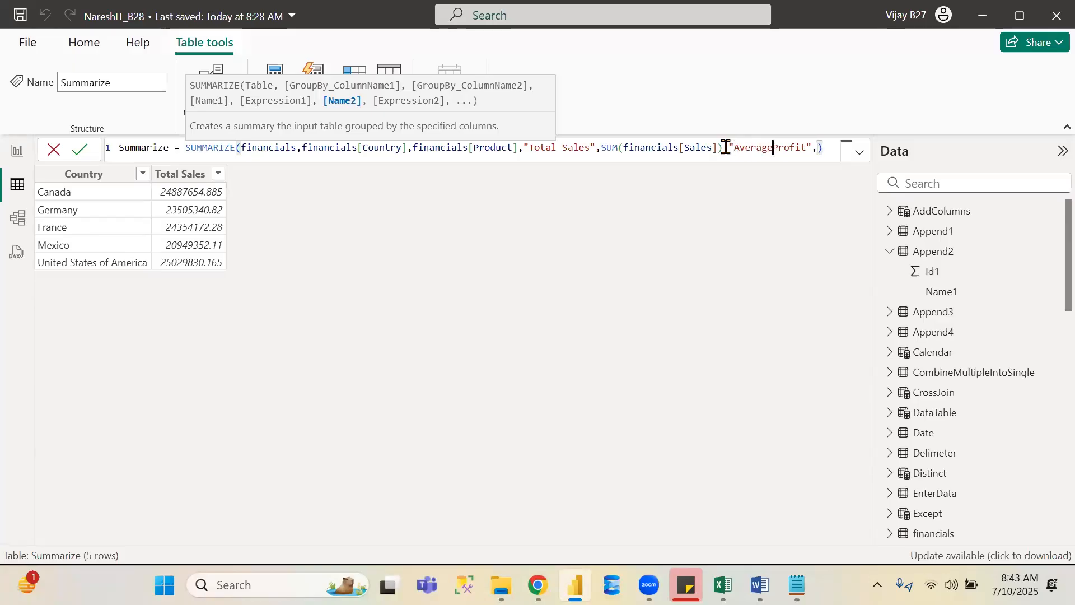
key("Right")
key("Right")
key("Right")
key("Right")
key("Right")
key("Right")
key("Right")
key("Right")
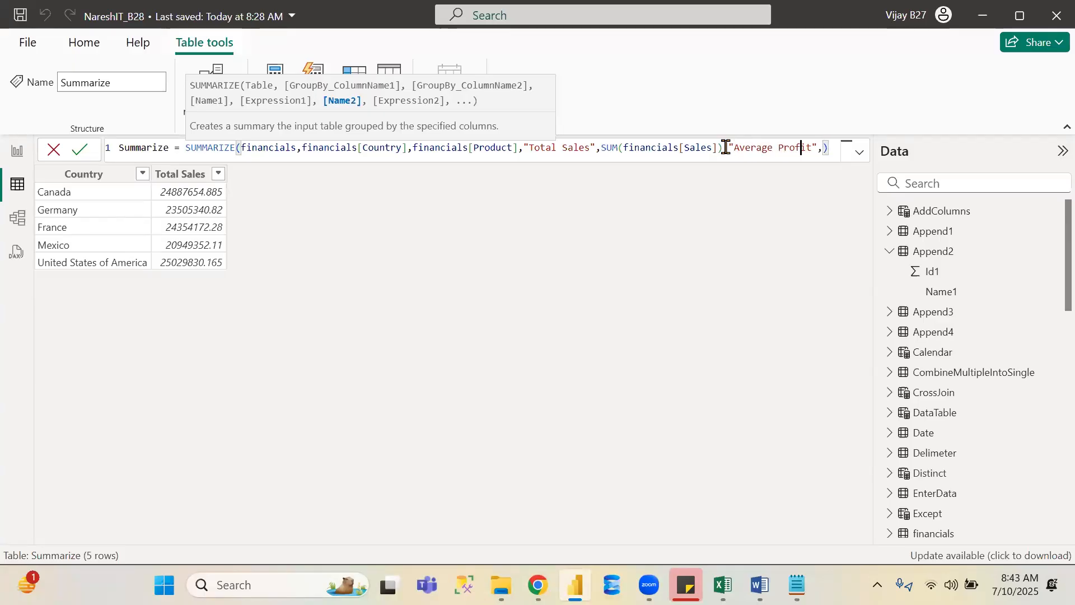
- Set the Average Profit expression to AVERAGE(financials[Profit]) and commit the Summarize formula
type("av")
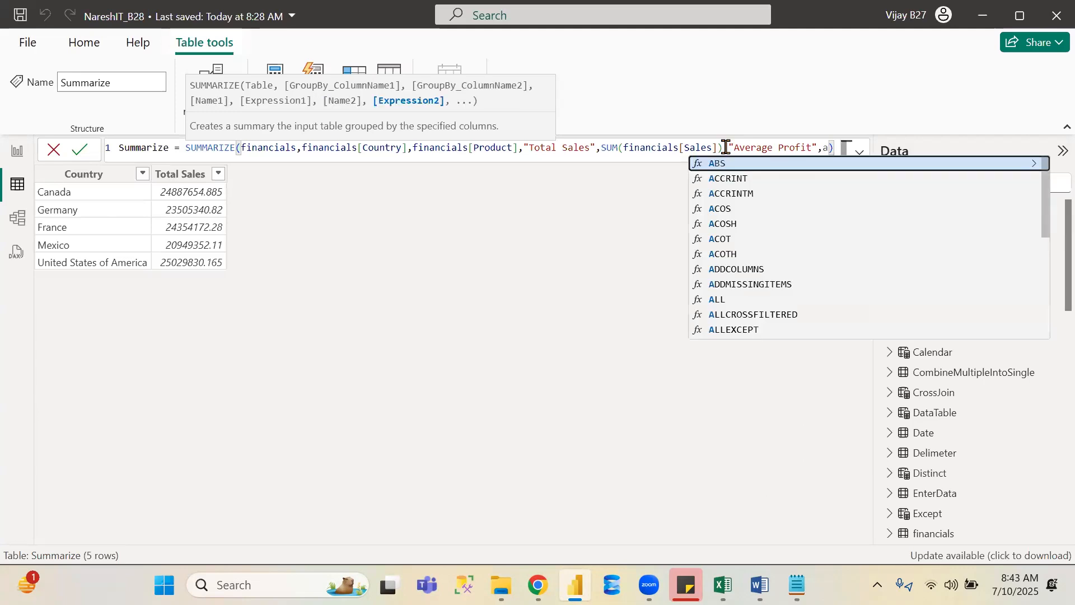
key("Down")
key("Down")
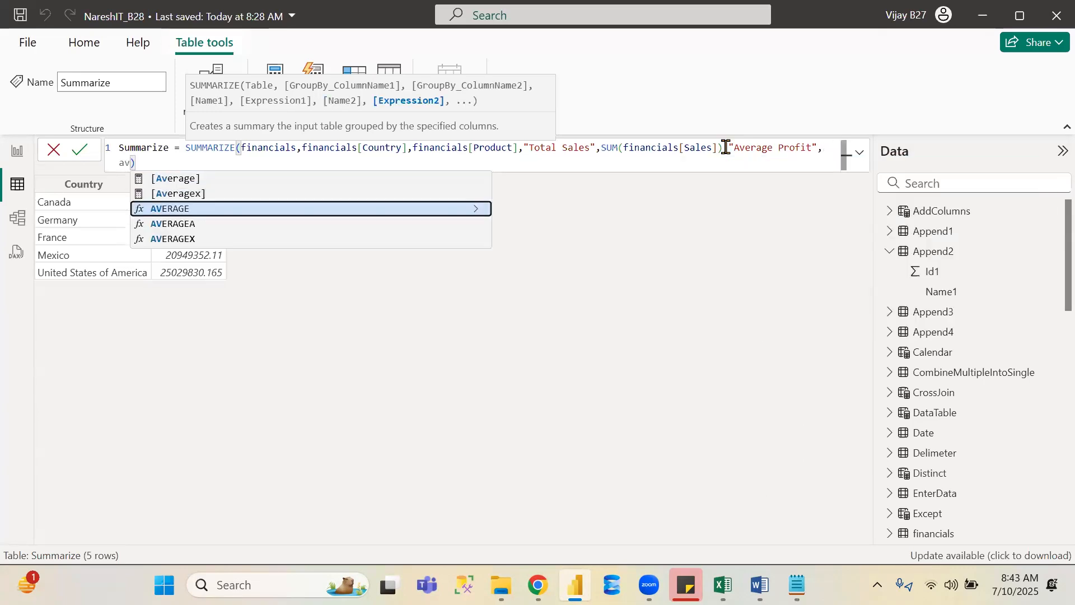
key("Tab")
type("fina")
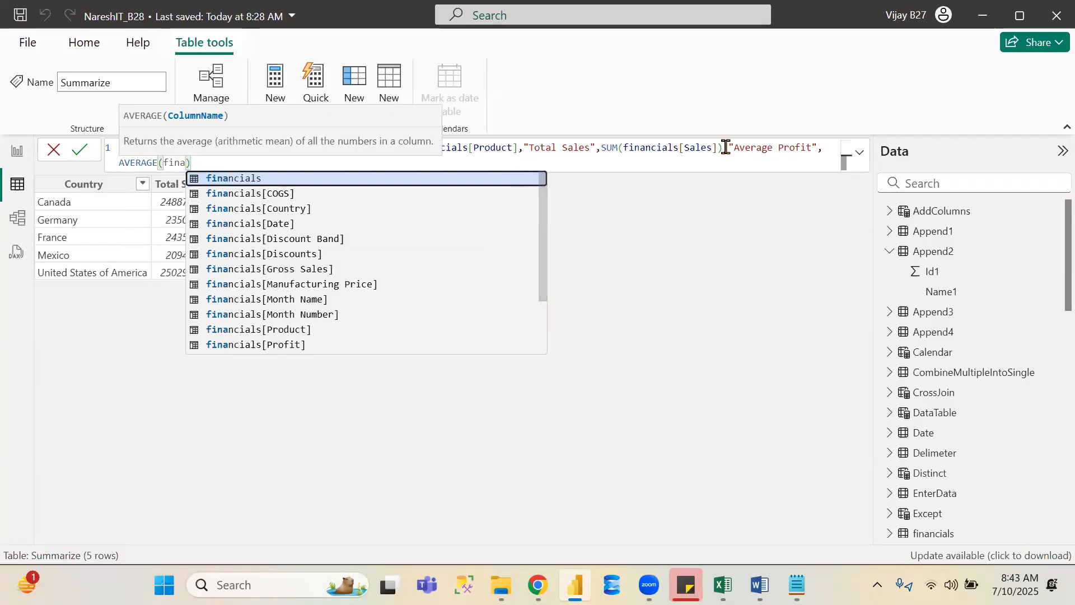
key("Down")
key("Down")
key("Down")
key("Down")
key("Down")
key("Down")
key("Down")
key("Down")
key("Down")
key("Down")
key("Down")
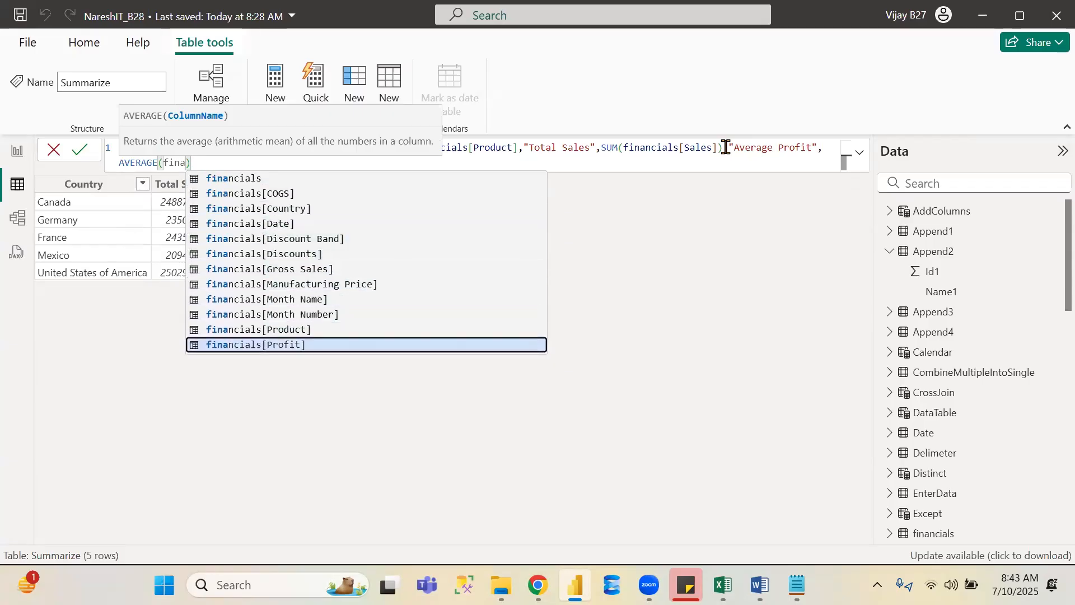
key("Tab")
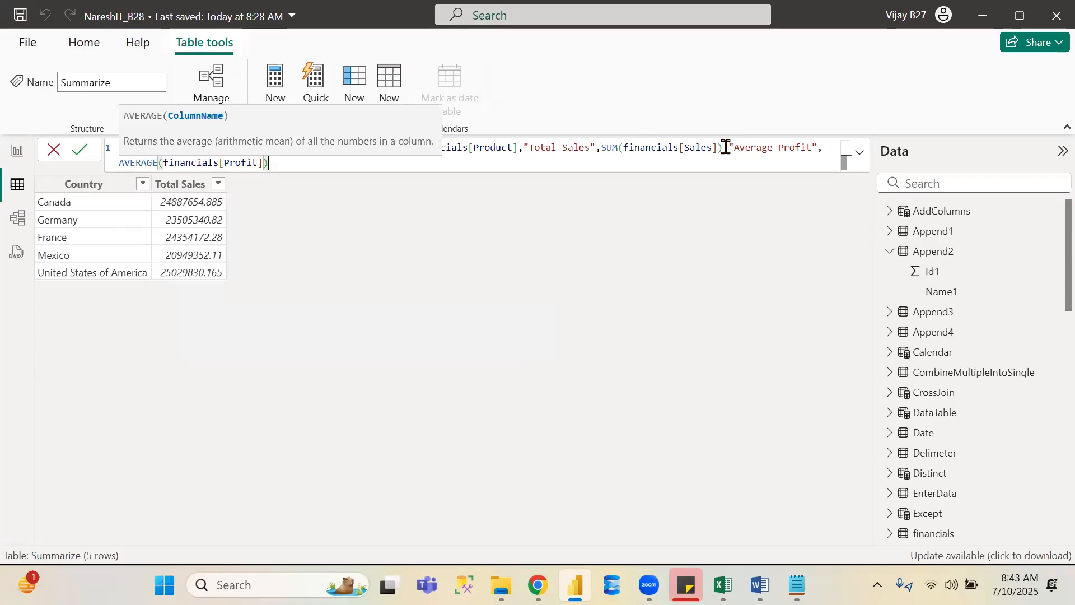
type(")")
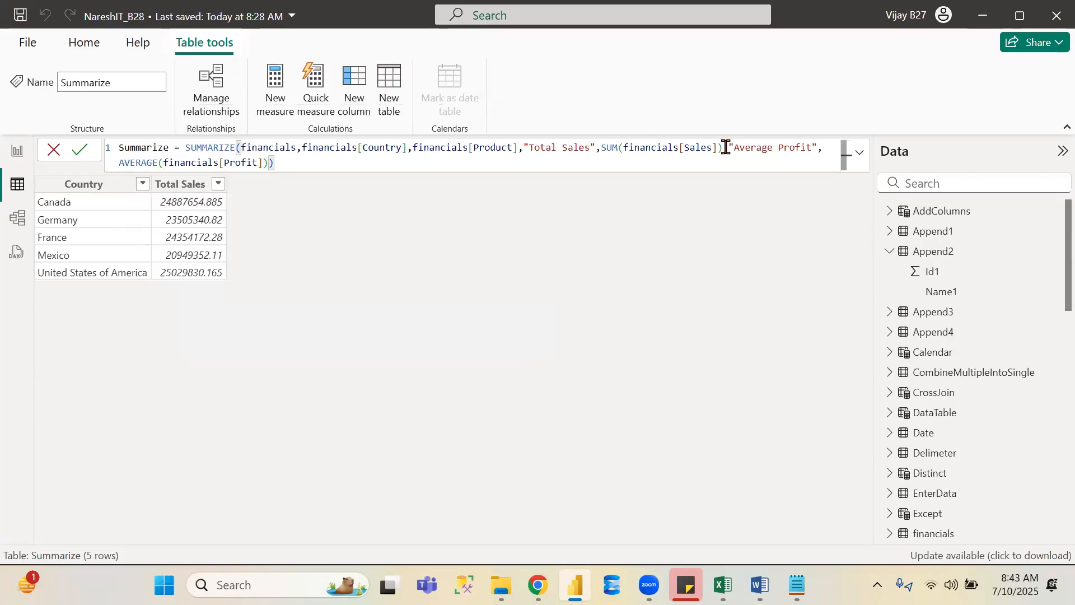
left_click(80, 152)
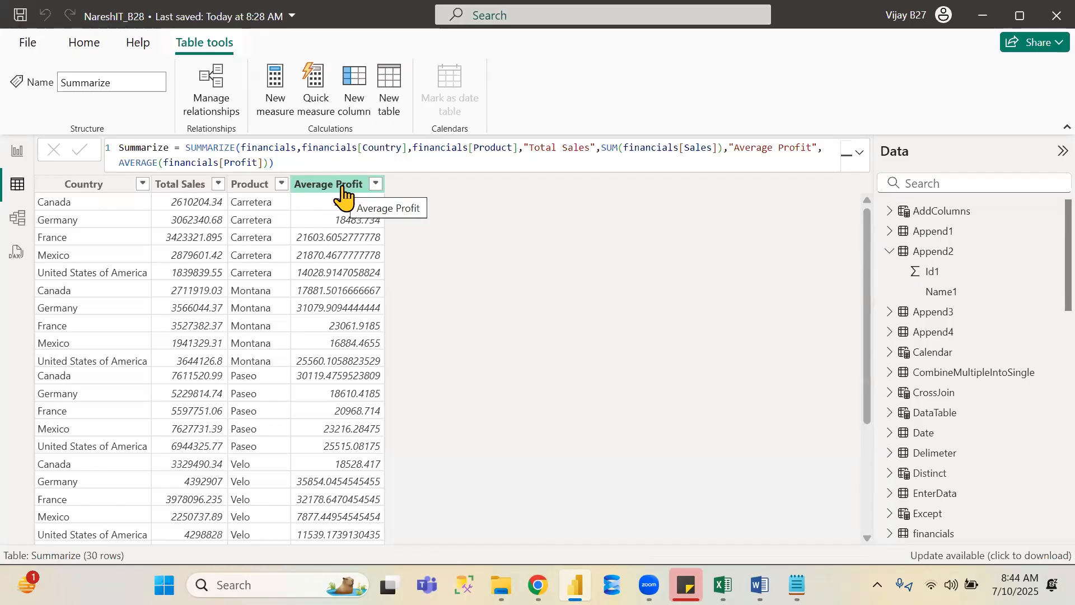
- Create a new calculated table and name it GroupBy
left_click(399, 81)
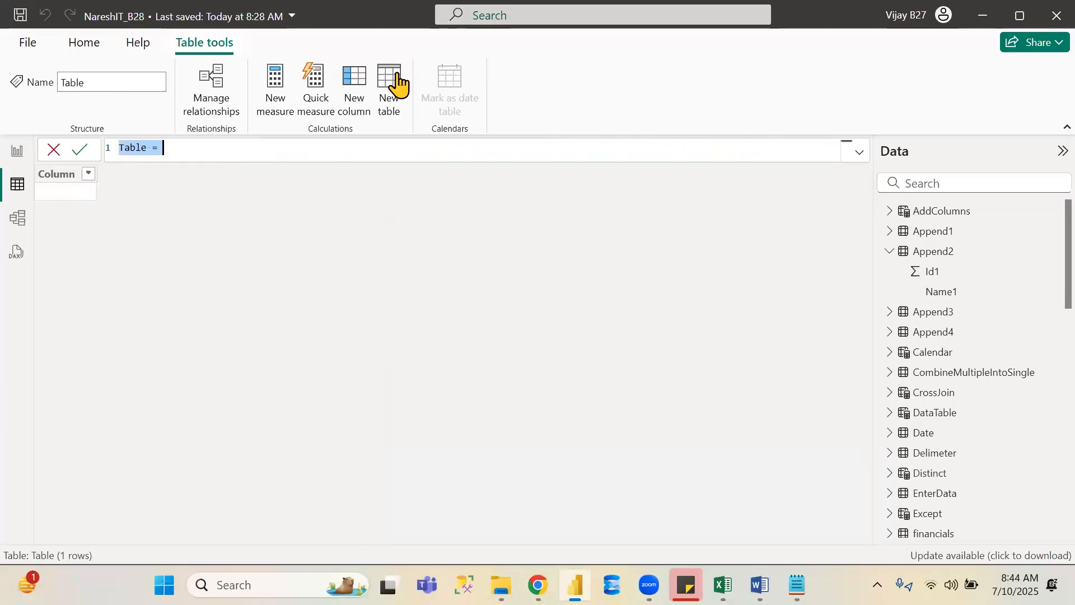
double_click(136, 145)
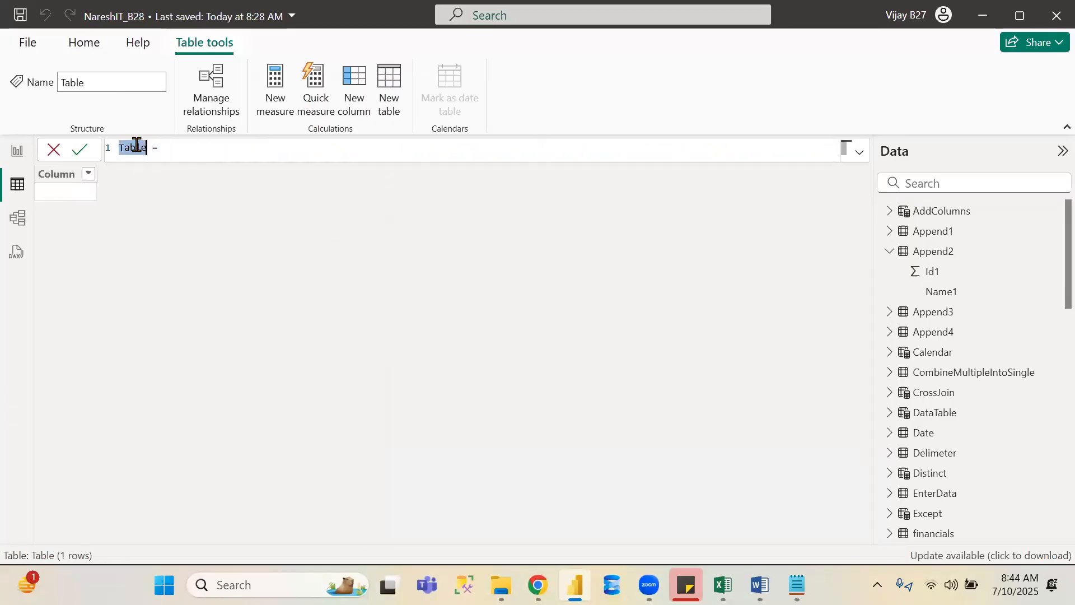
type("Grou")
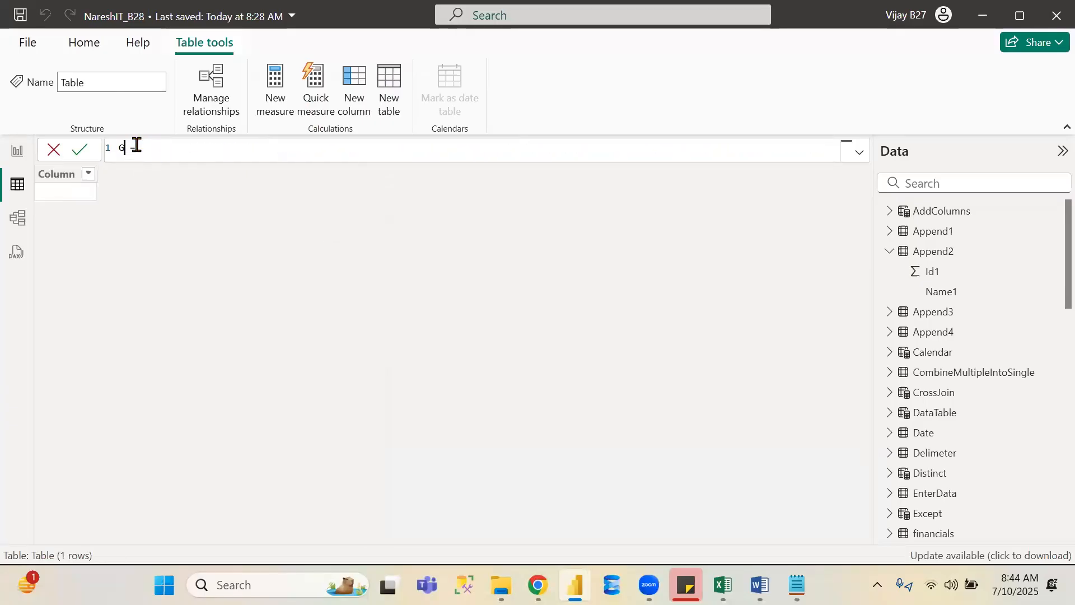
type("pBy")
key("End")
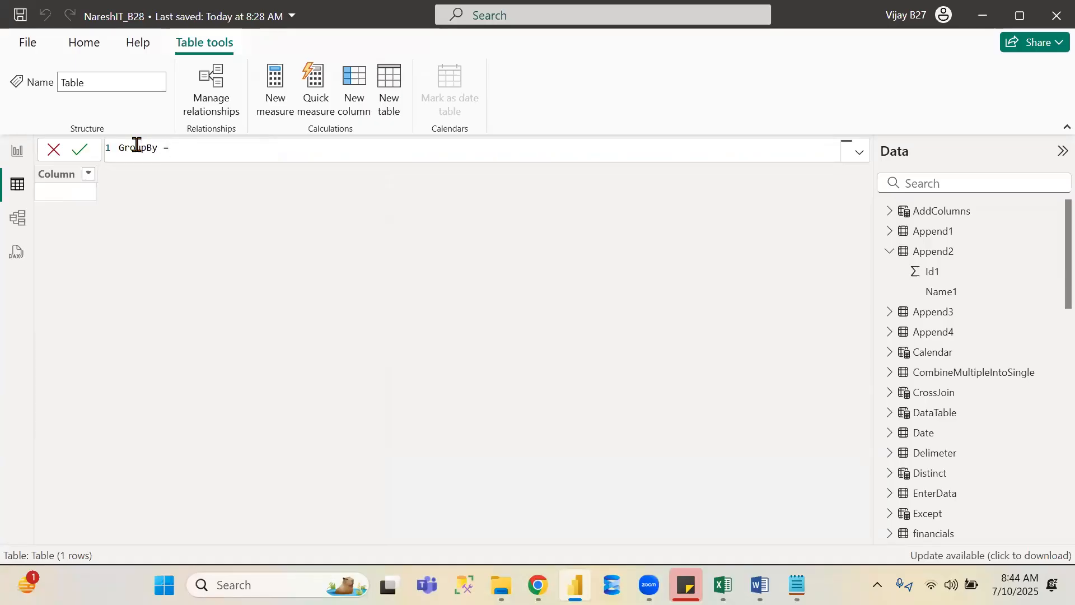
- Start a GROUPBY formula on financials, grouping by financials[Country] and financials[Product]
type("G")
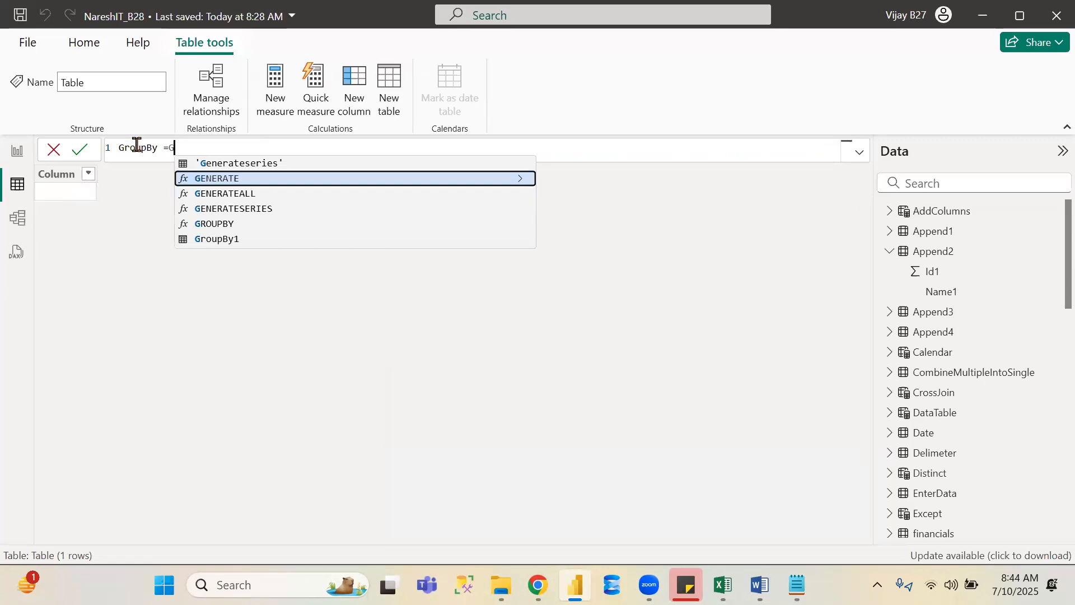
type("ro")
key("Tab")
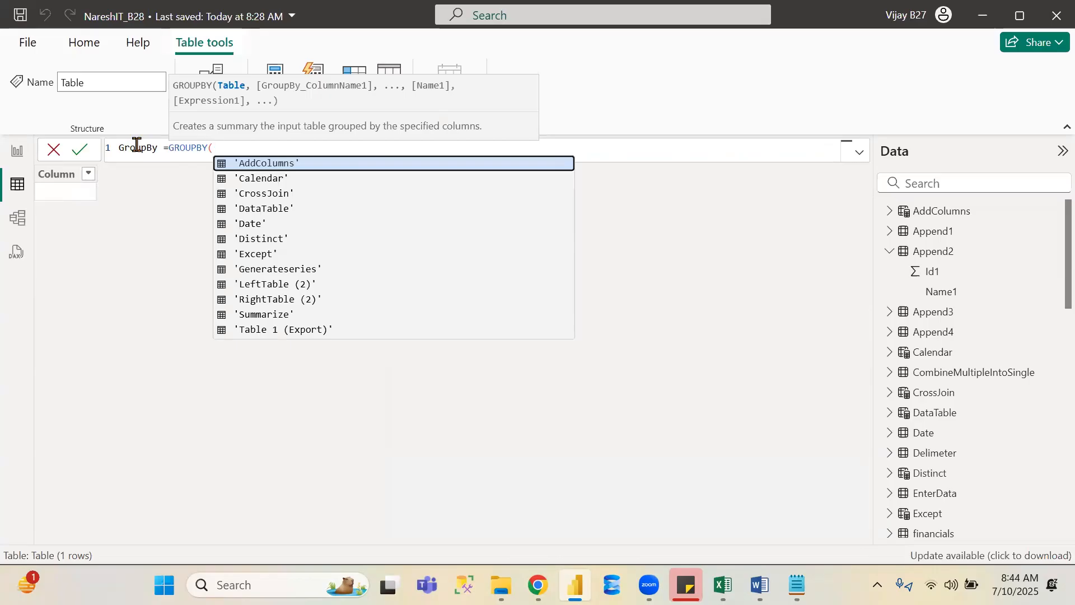
type("fina")
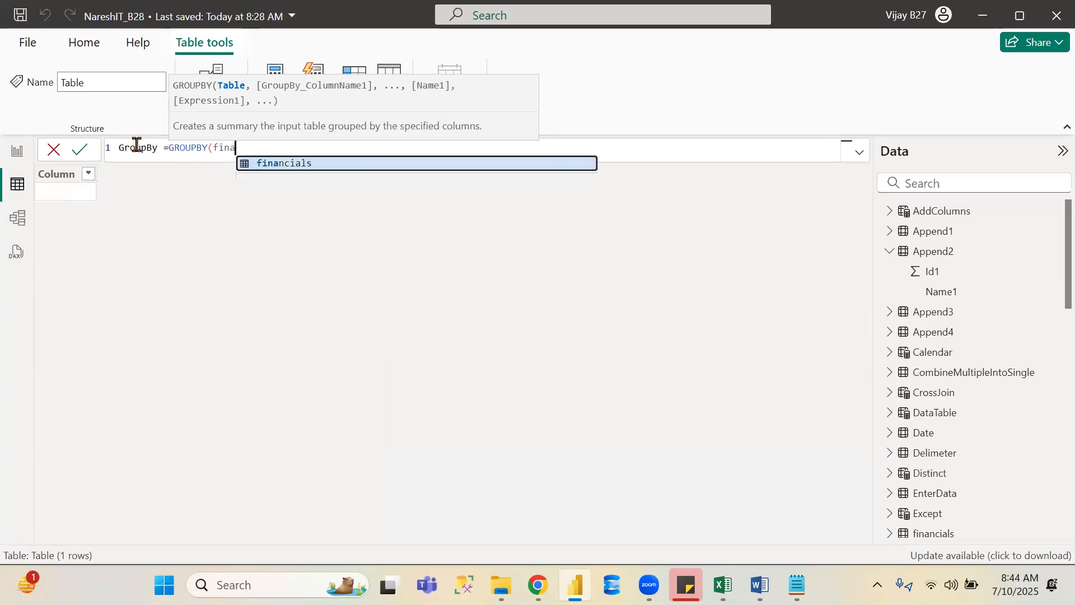
type("ncials,")
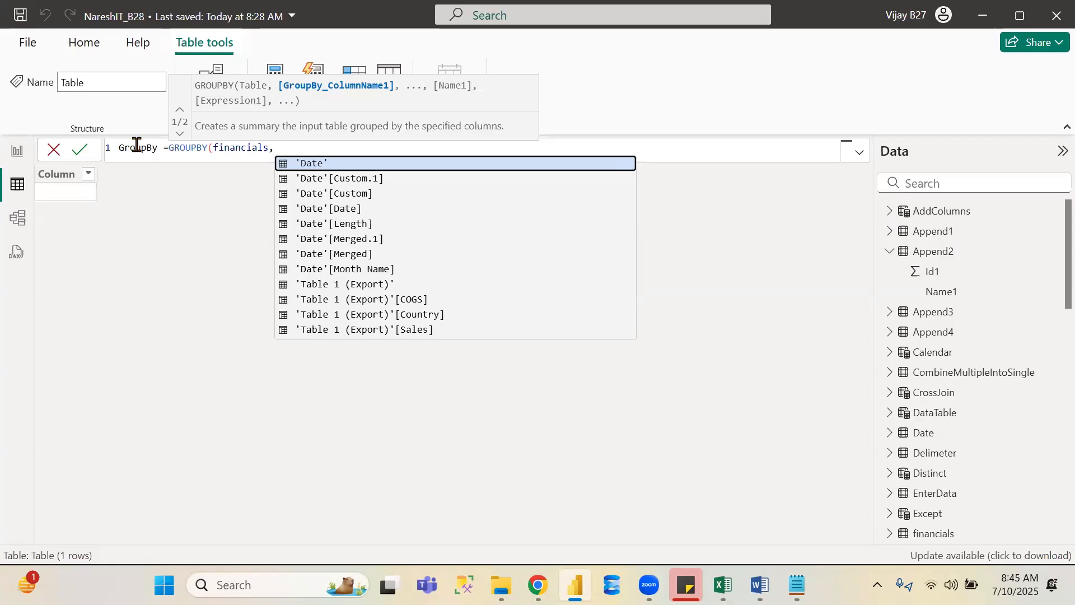
type("f")
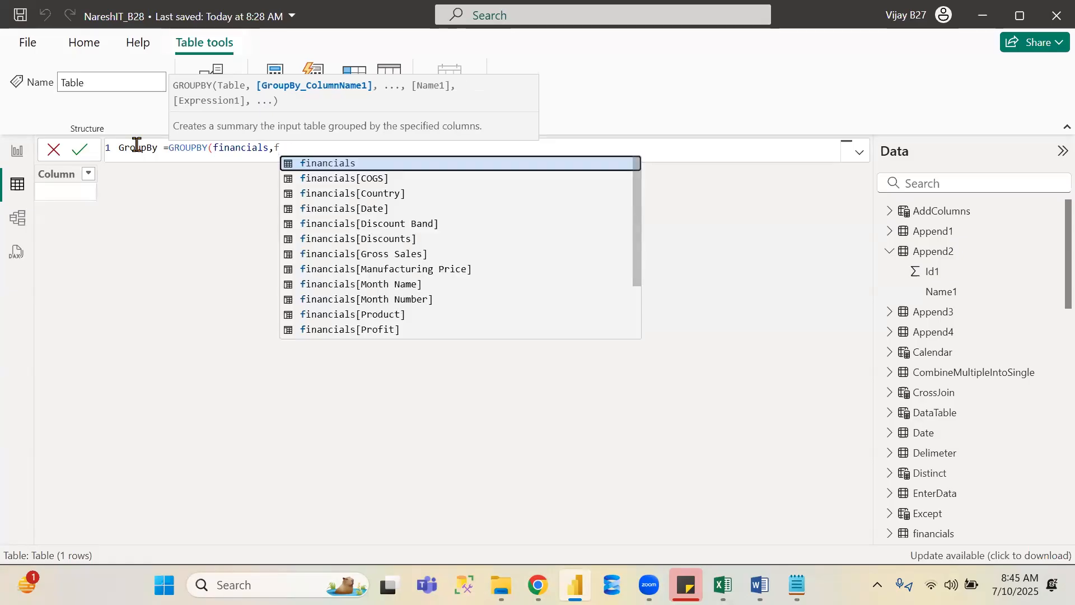
key("Down")
key("Down")
key("Tab")
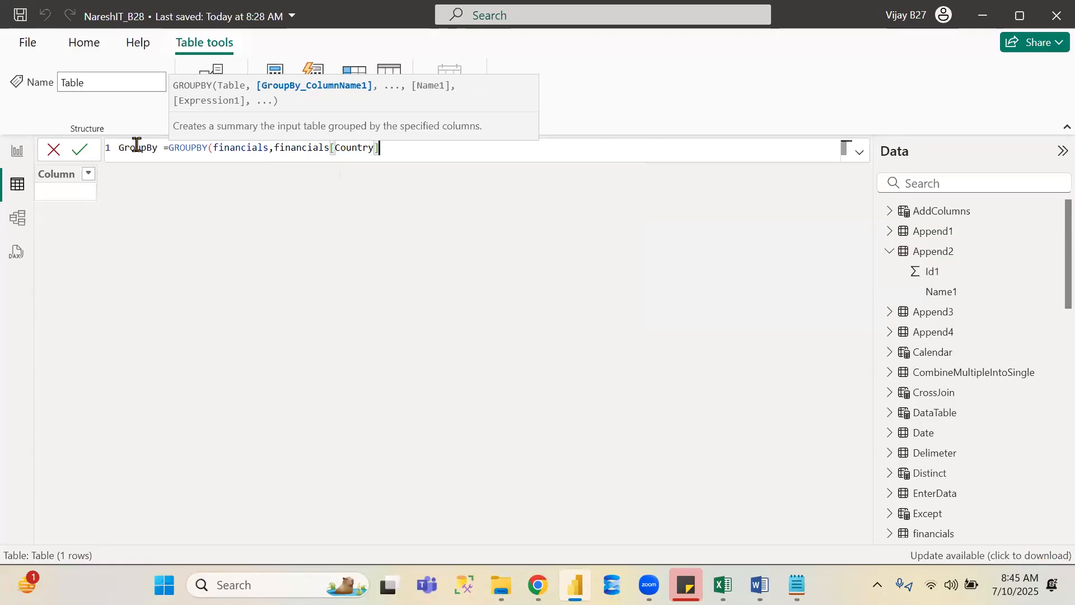
type(",")
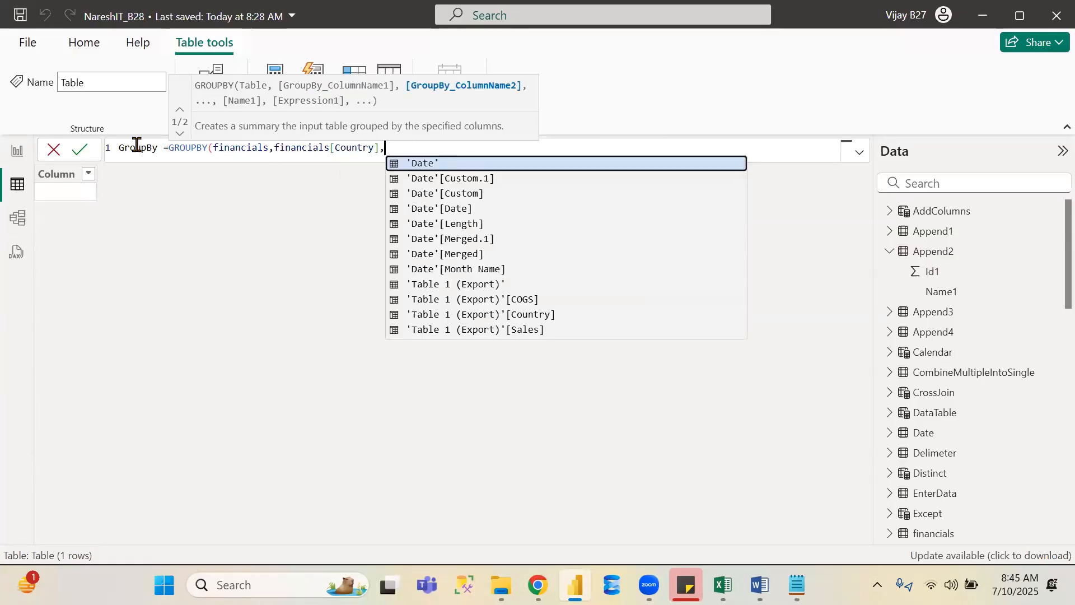
type("prod")
key("Tab")
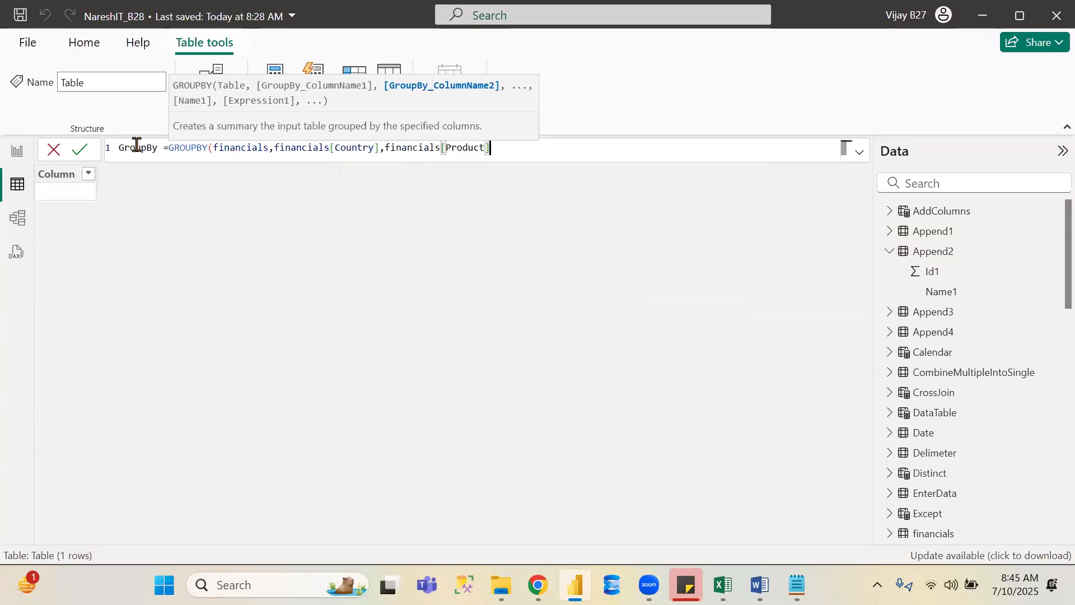
- Add the column name "Total Sales" after the grouping columns in the GROUPBY formula
type(",")
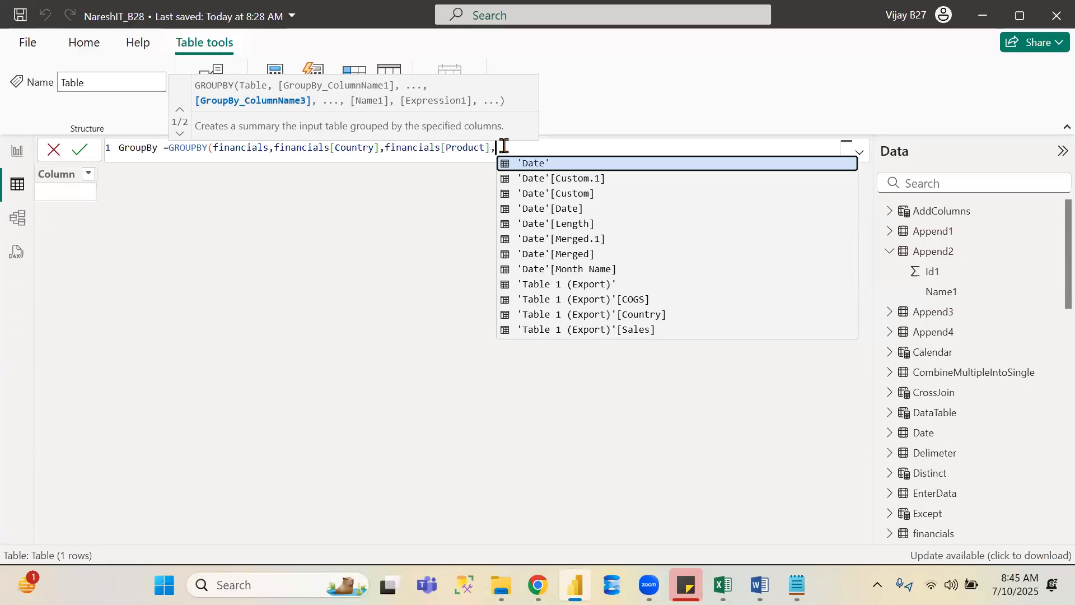
type("\"")
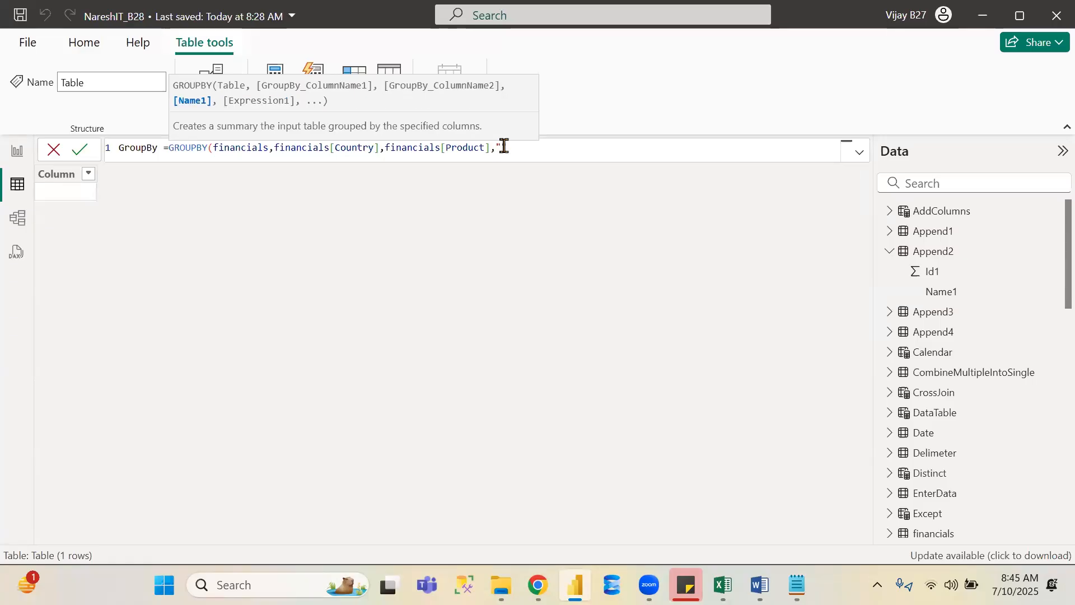
type("Total Sales\",")
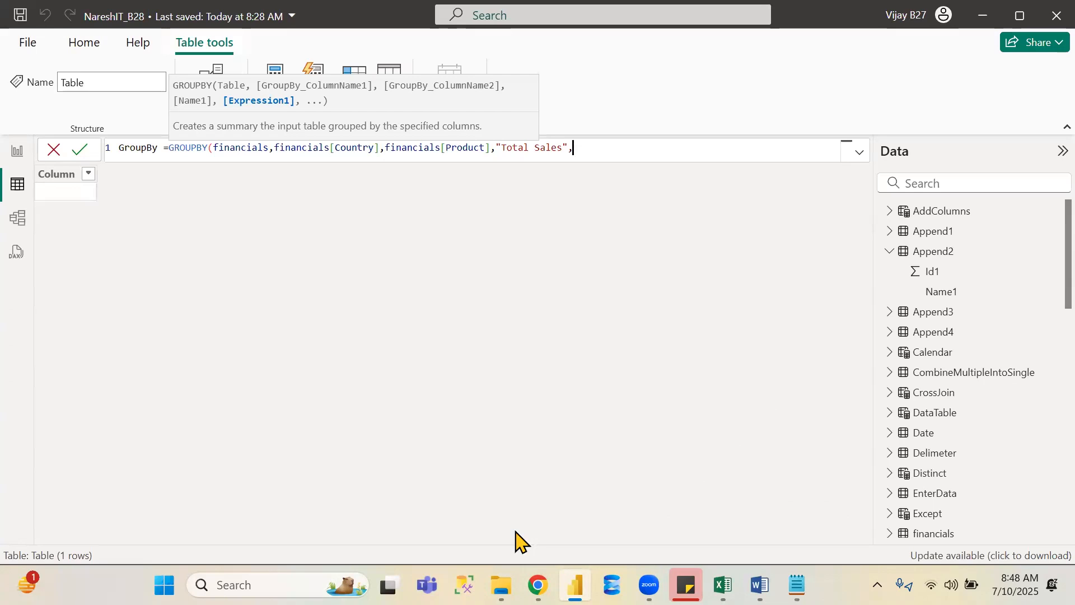
left_click(556, 366)
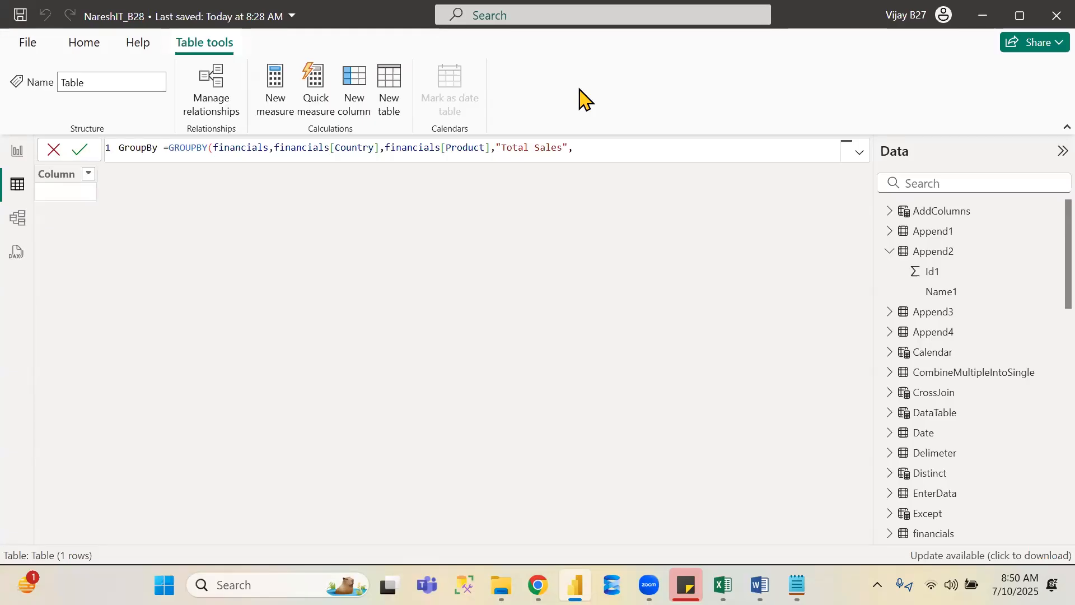
- Set the Total Sales expression to SUM(financials[Sales]), close the parentheses and try to commit the formula
left_click(592, 147)
type("su")
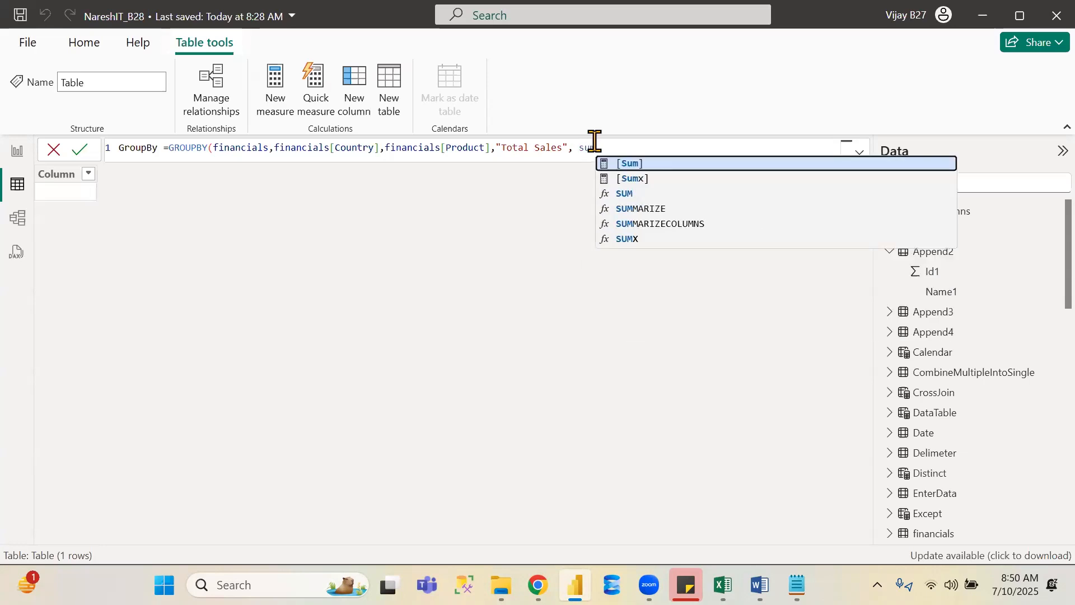
key("Down")
key("Down")
key("Tab")
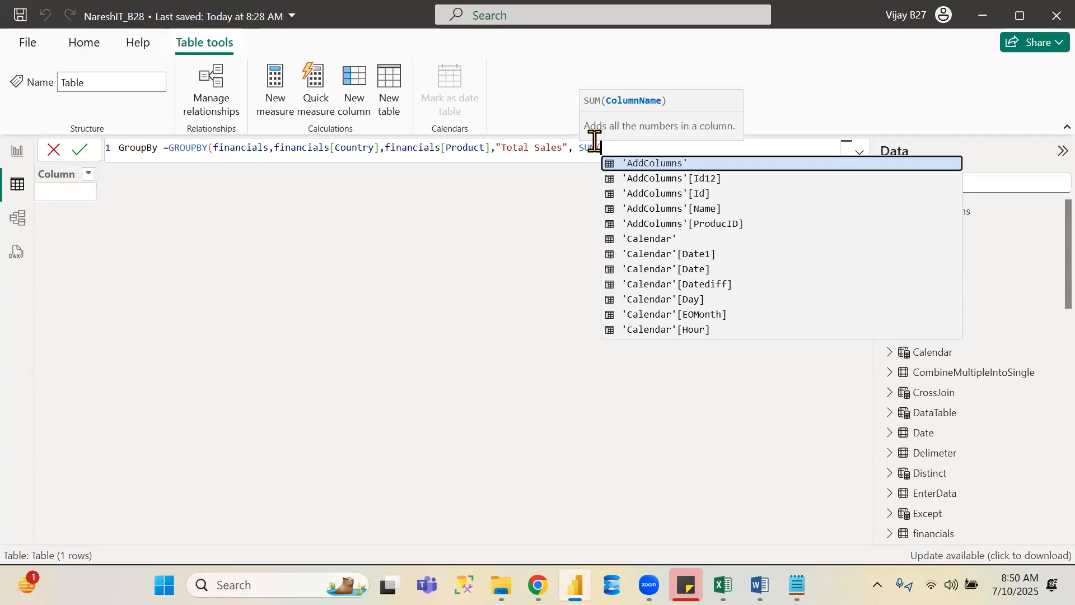
type("fina")
key("Down")
key("Down")
key("Down")
key("Down")
key("Down")
key("Down")
key("Down")
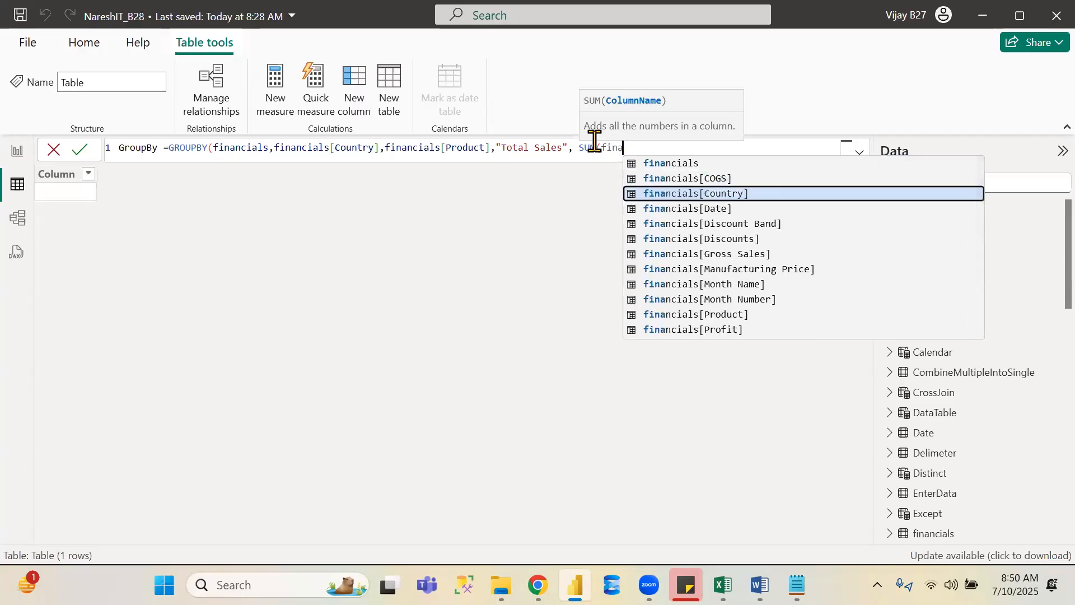
key("Down")
key("Down")
key("Down")
key("Down")
key("Down")
key("Down")
key("Down")
key("Down")
key("Up")
key("Up")
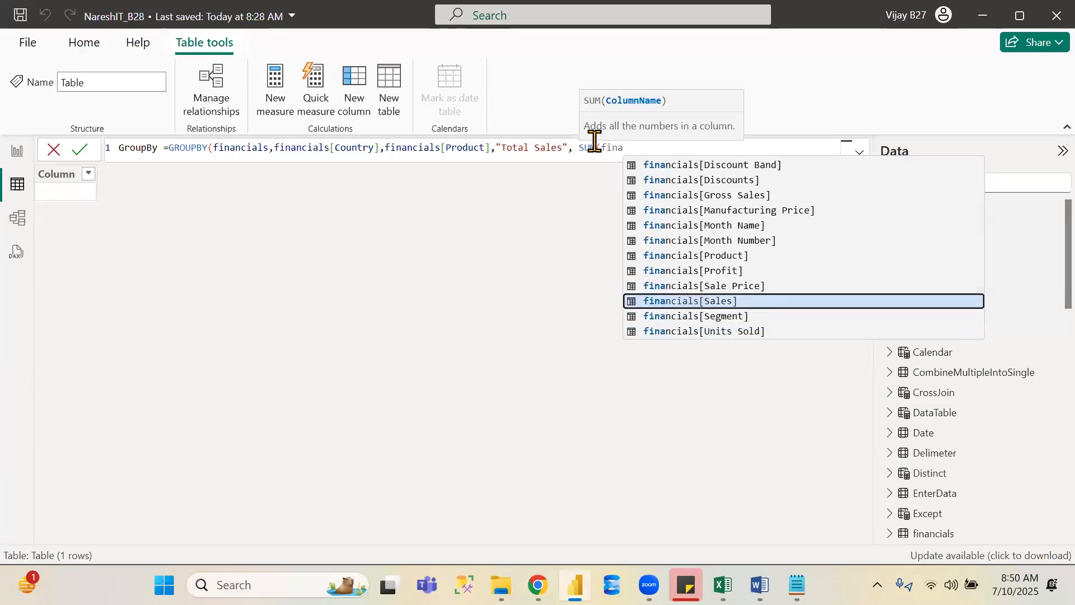
key("Tab")
type("))")
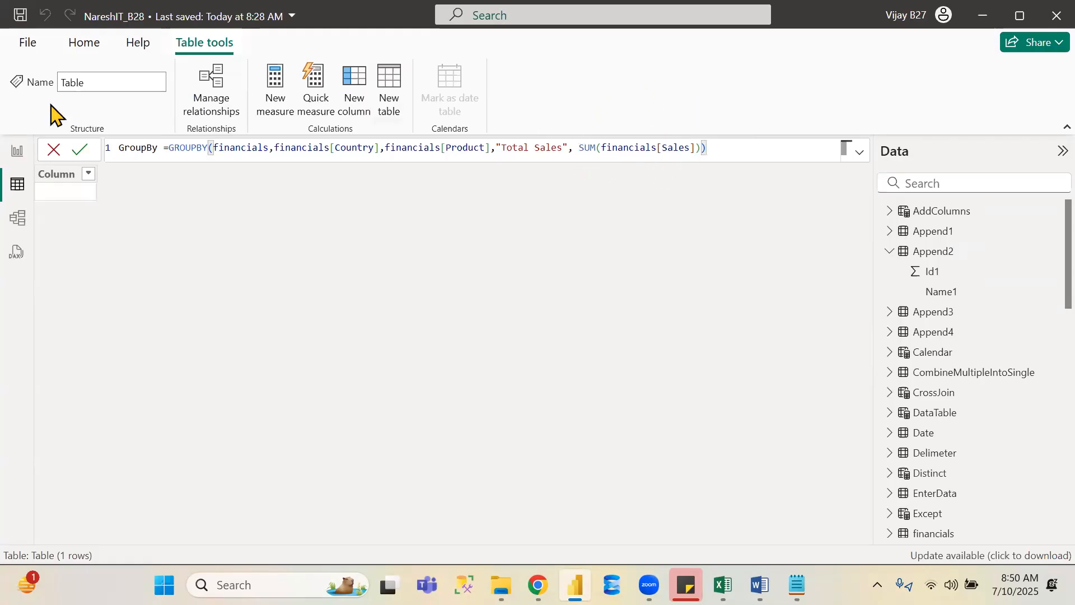
left_click(80, 151)
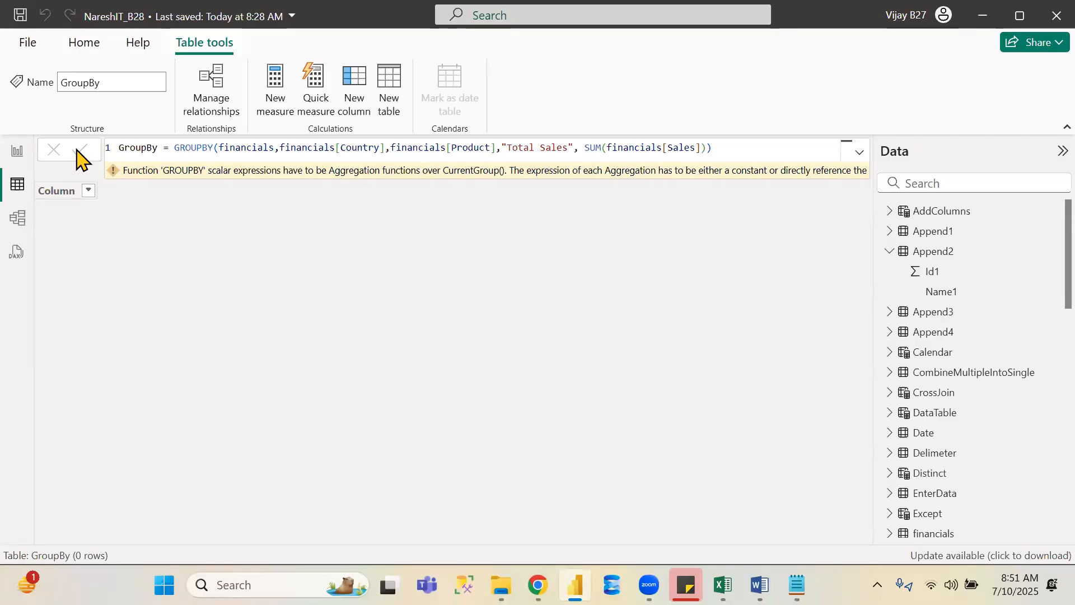
- Change the Total Sales expression to SUMX(CURRENTGROUP(),financials[Sales]) and commit the GroupBy formula
left_click(600, 146)
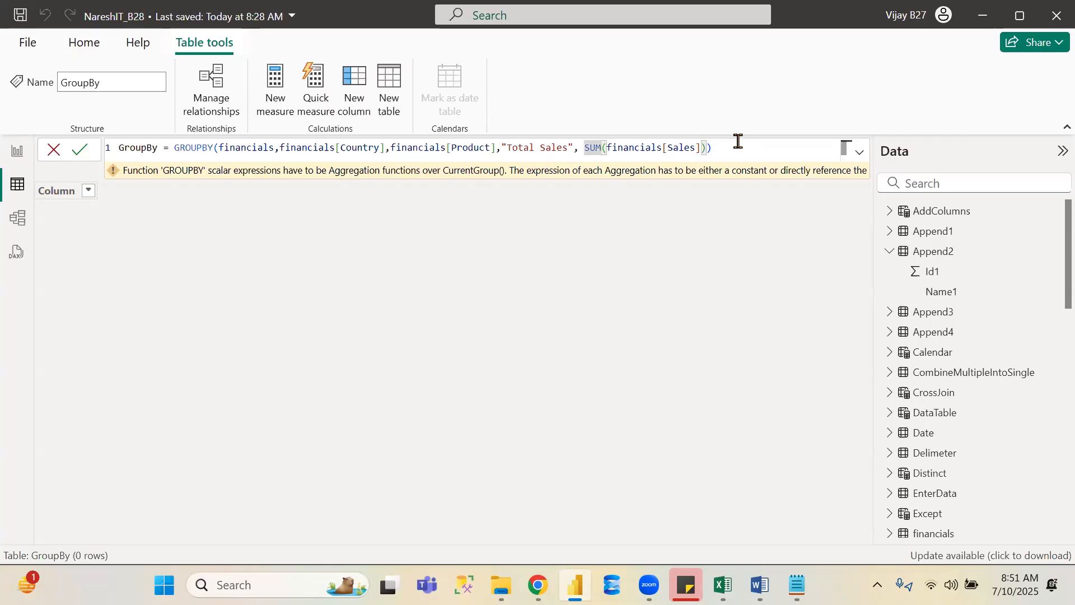
type("x")
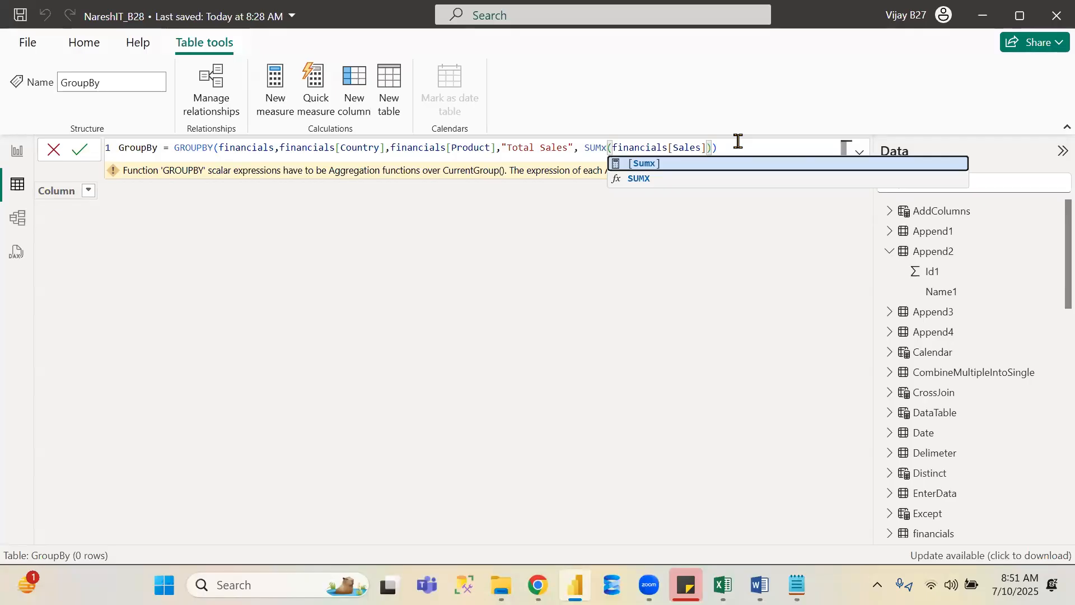
left_click(614, 149)
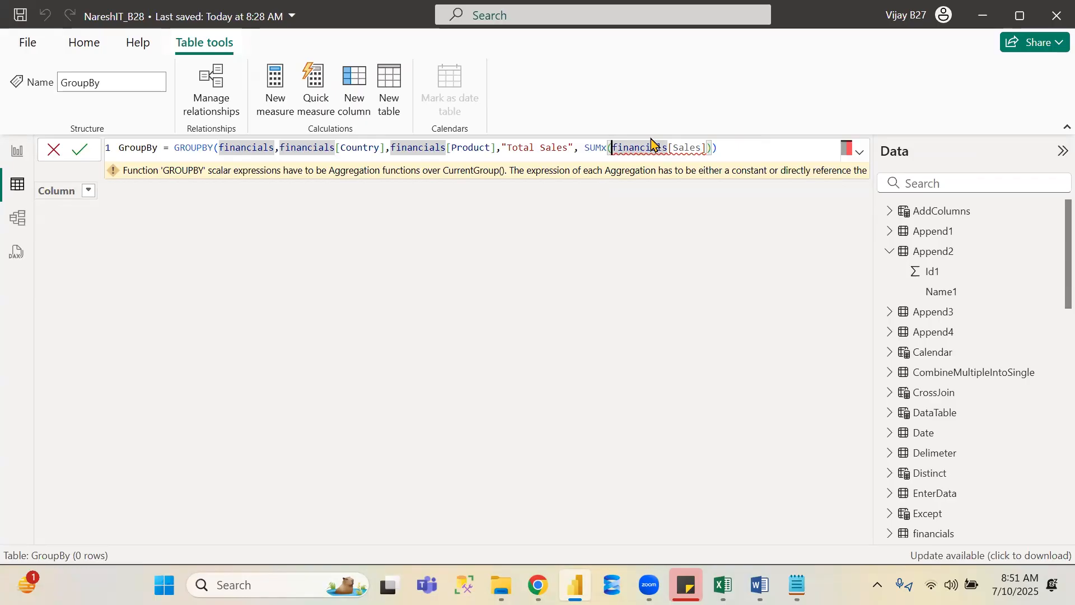
type(",")
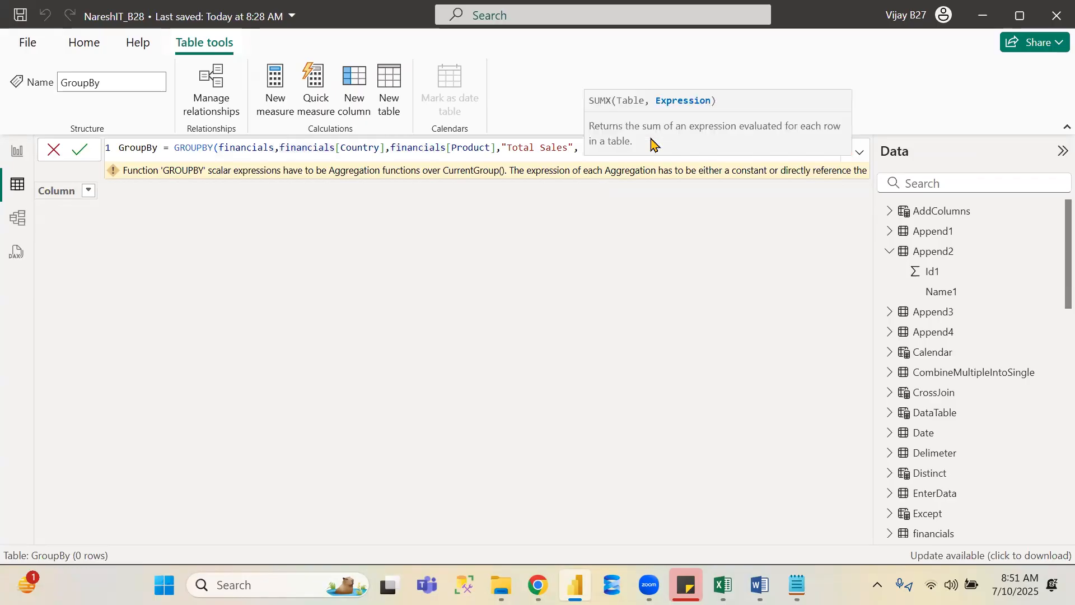
key("Left")
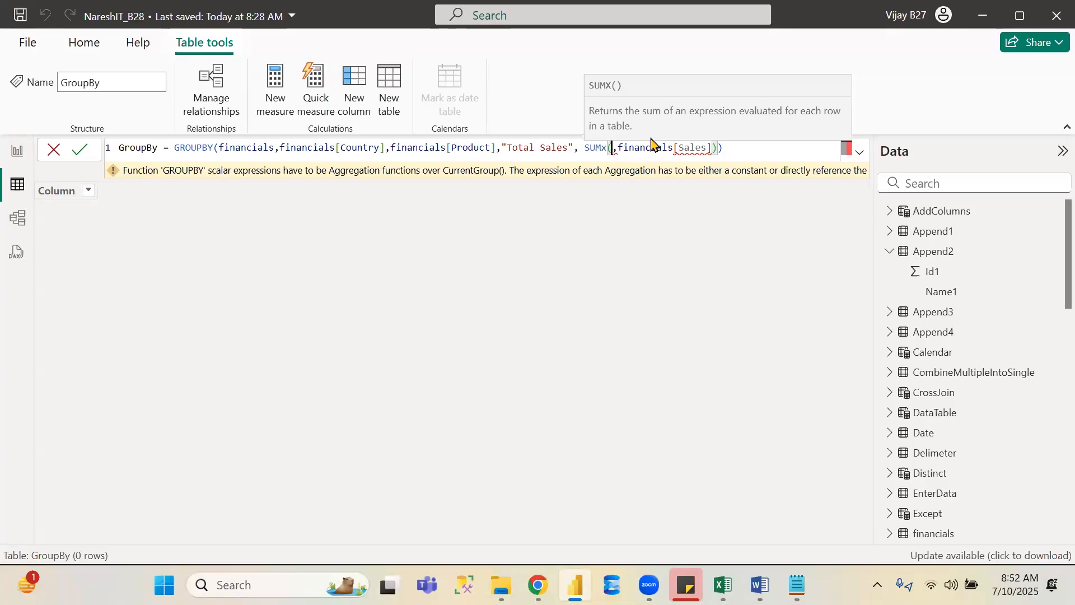
type("cur")
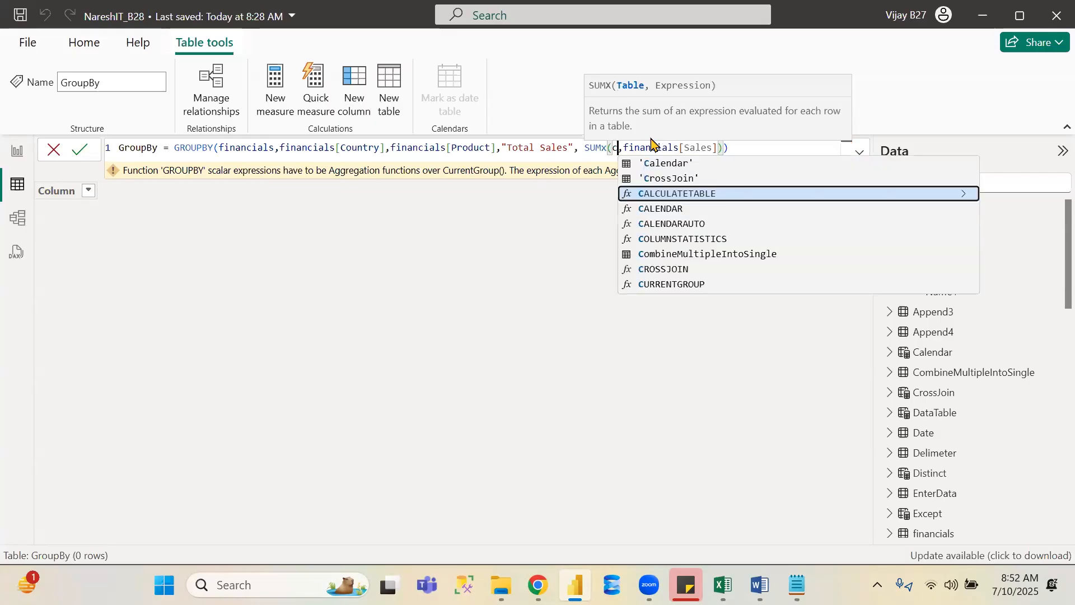
key("Tab")
type(")")
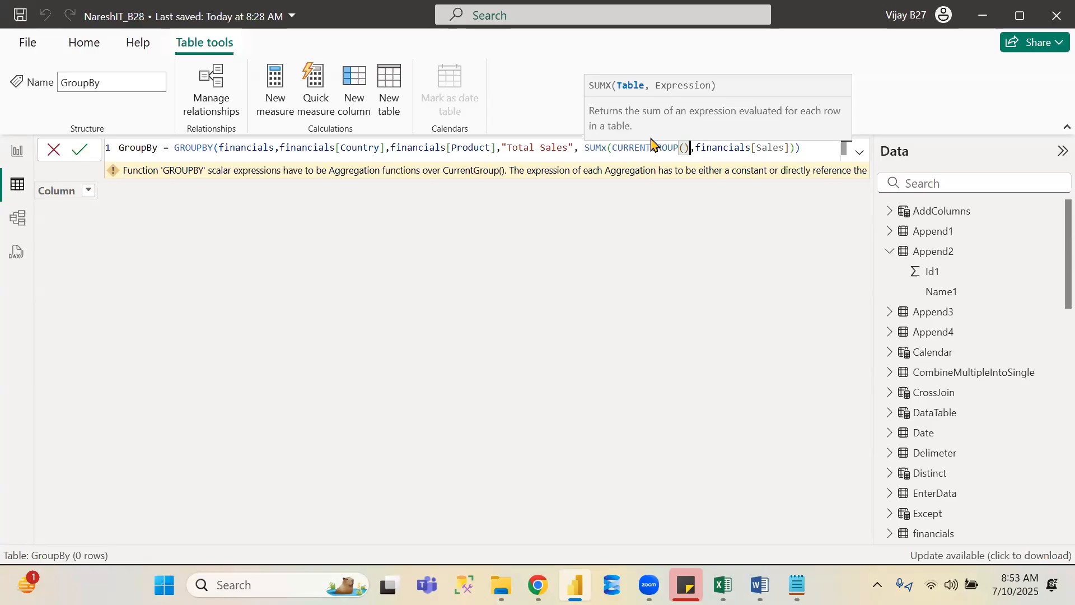
left_click(809, 150)
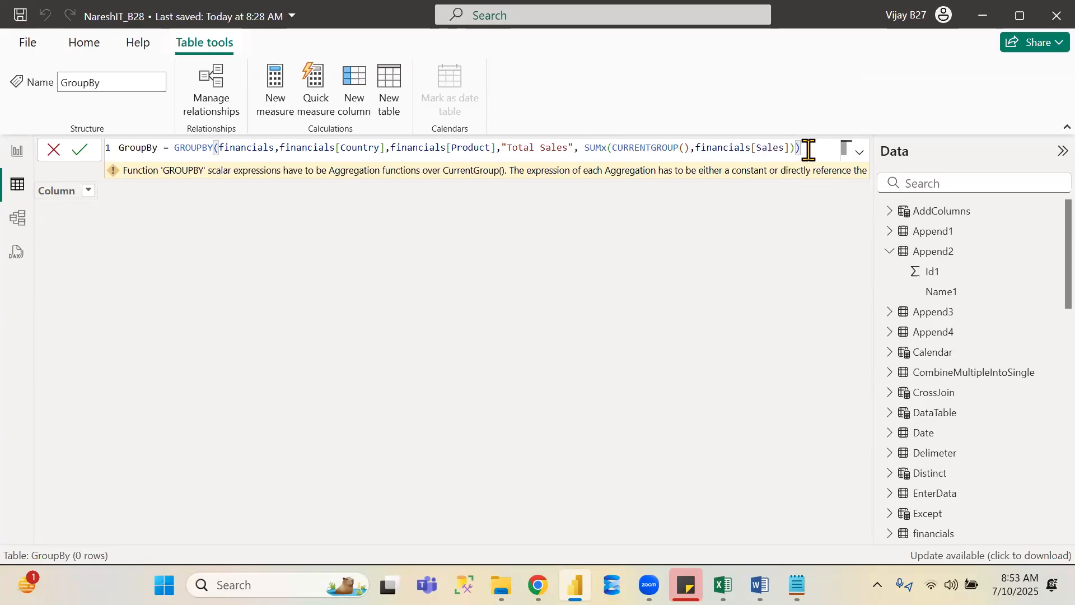
left_click(81, 149)
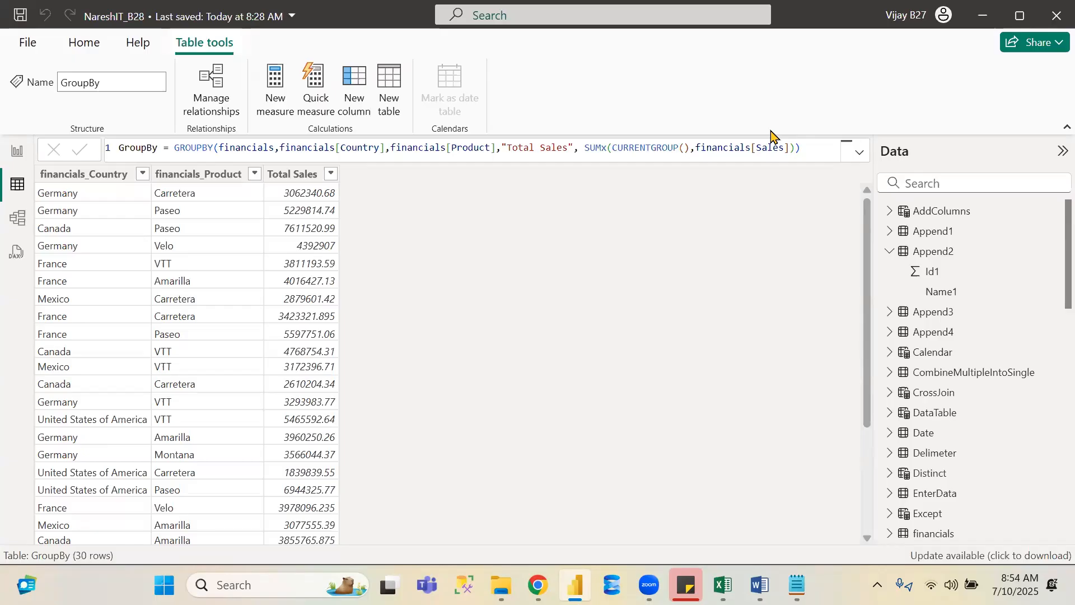
- Switch to the Microsoft Learn table manipulation functions page and scroll through the function list
key("alt+Tab")
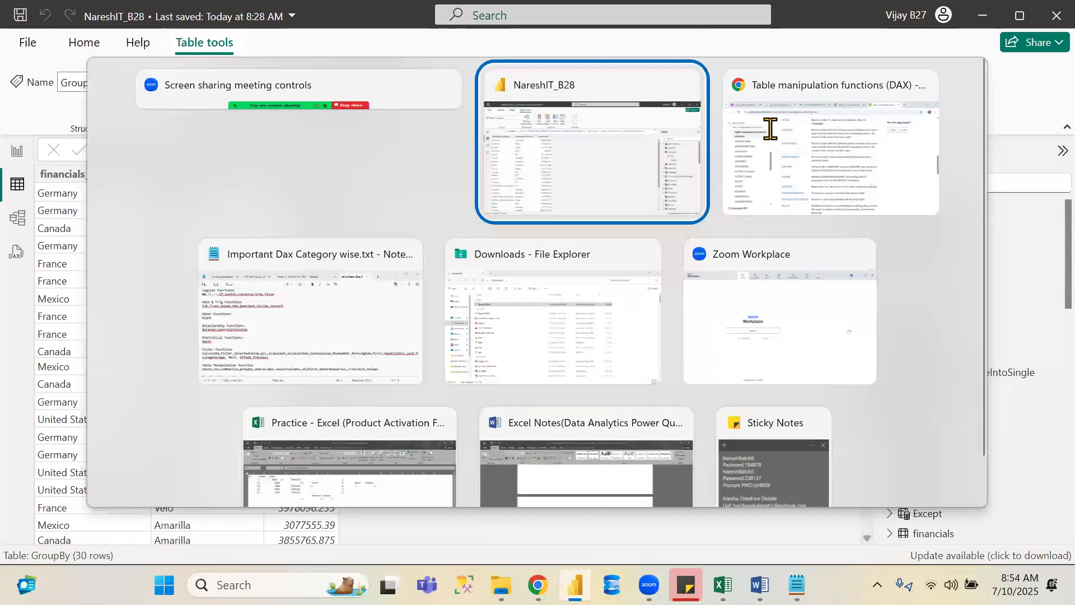
key("alt+Tab")
key("alt+Tab")
key("alt+Tab")
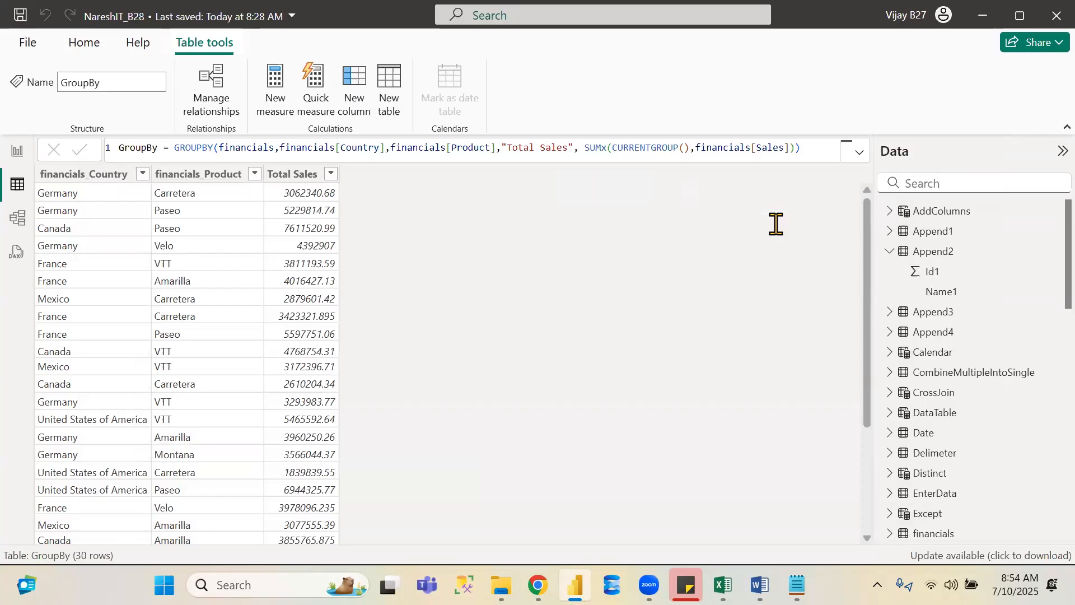
key("alt+Tab")
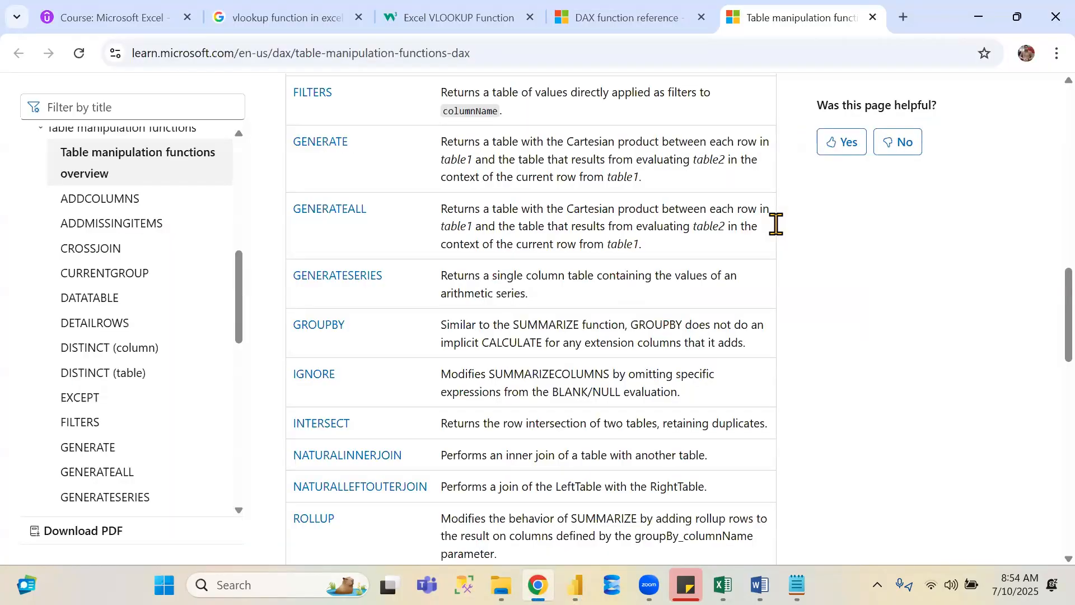
scroll(776, 224, "down", 3)
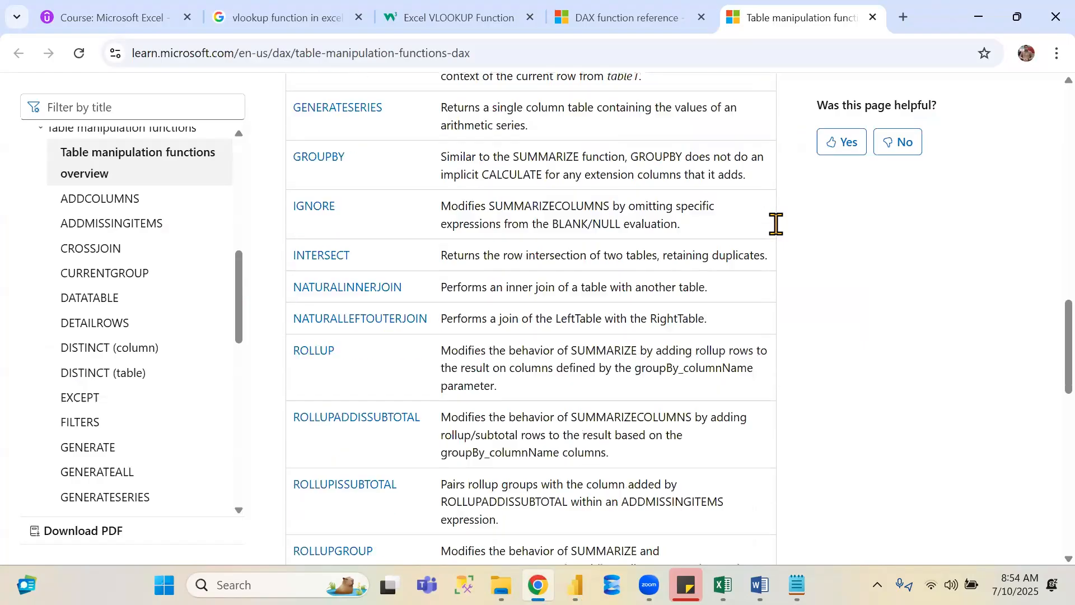
- Read through the remaining table manipulation function descriptions, from INTERSECT down to the ROLLUP and SUMMARIZE entries
scroll(573, 190, "down", 1)
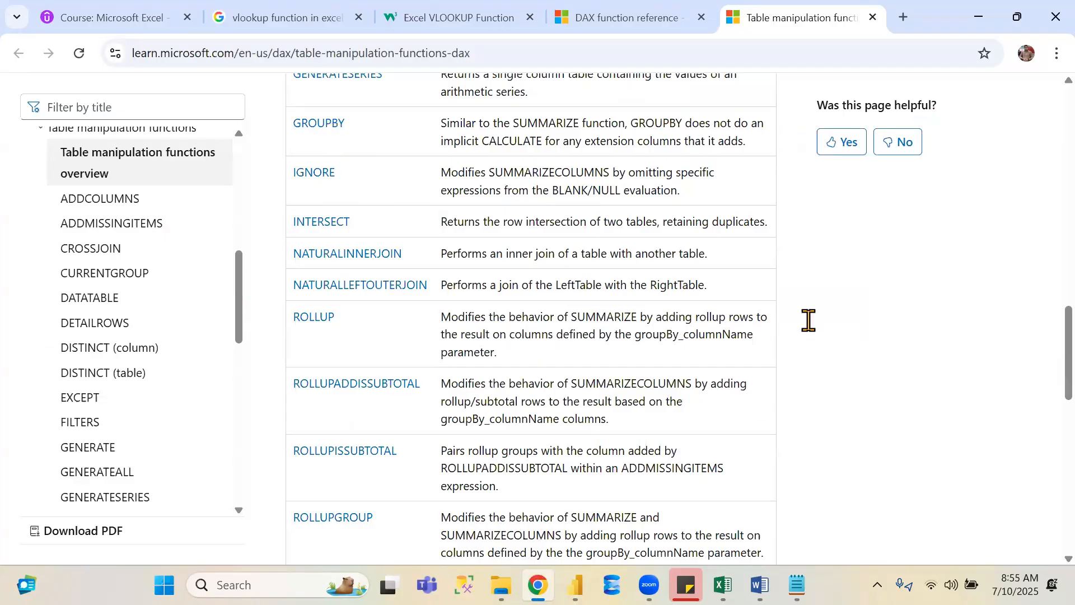
scroll(1055, 384, "down", 1)
scroll(1055, 384, "down", 2)
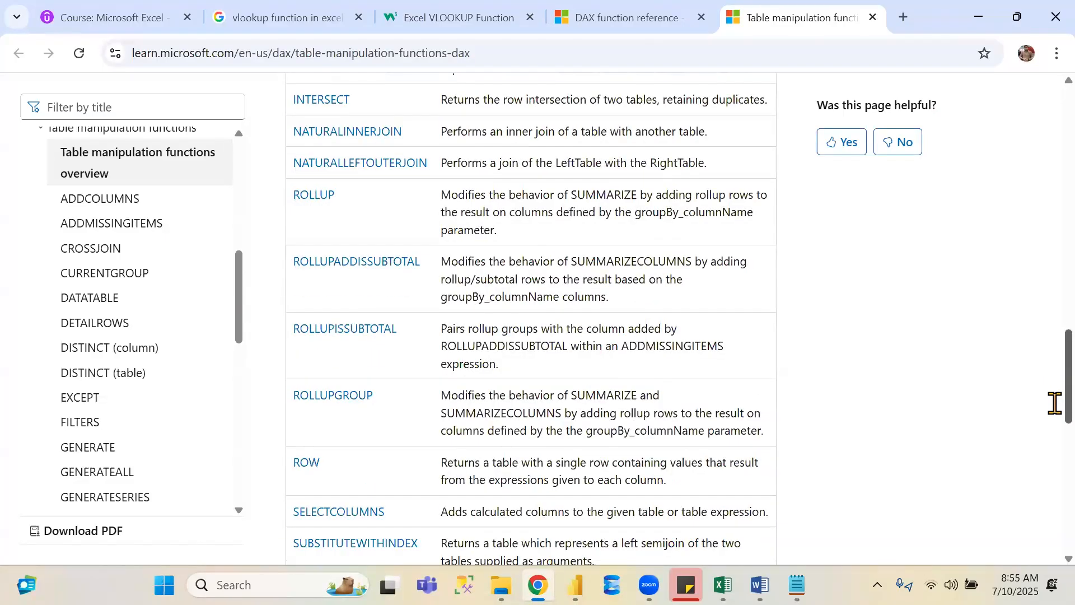
scroll(1055, 405, "down", 1)
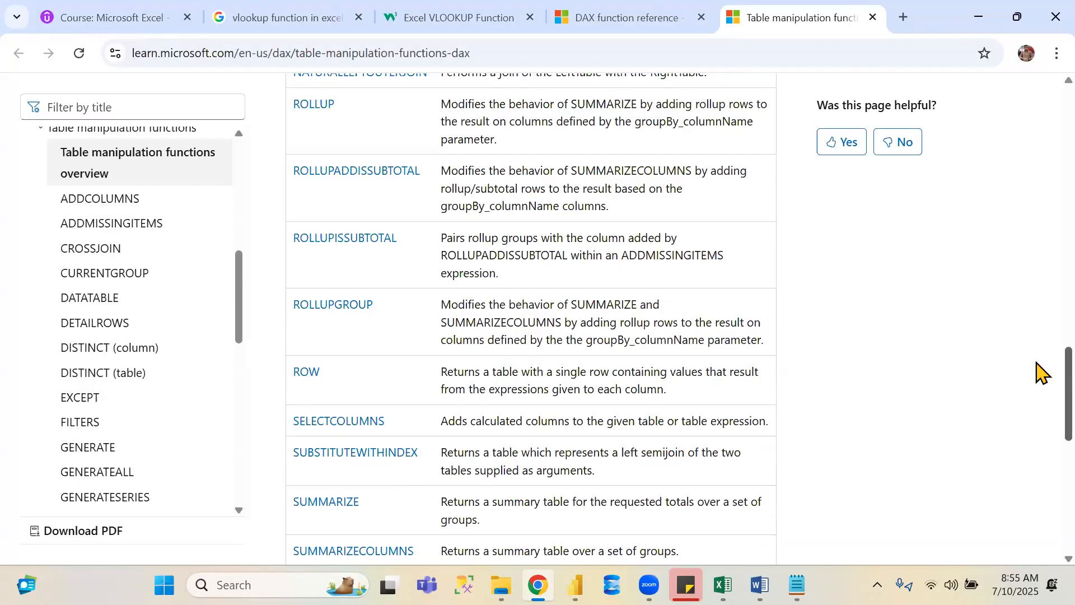
scroll(1040, 364, "up", 3)
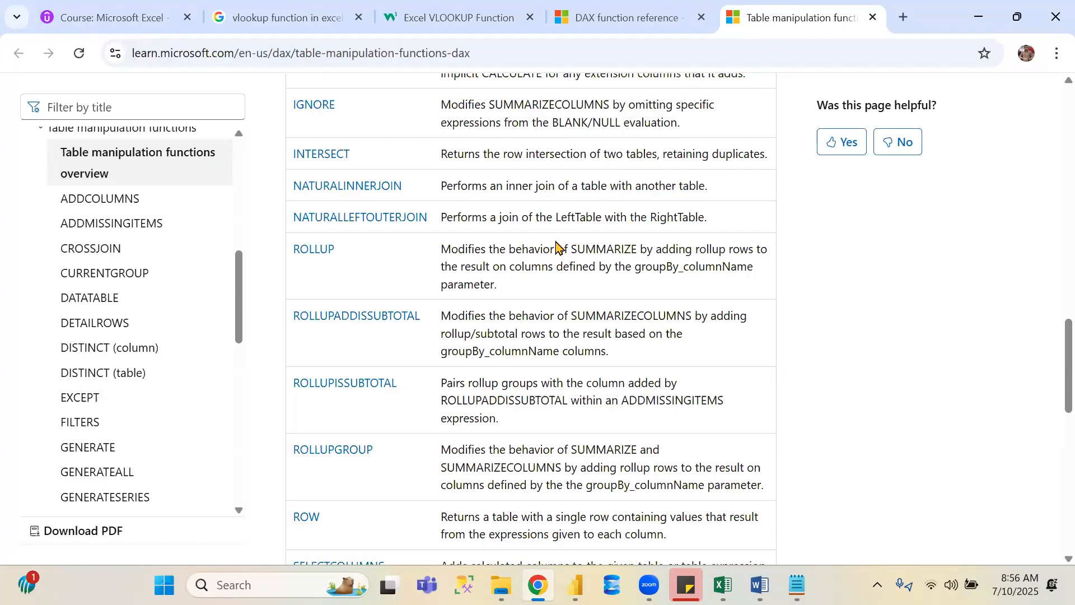
- Switch back to Power BI and inspect the contents of the Append1, Append2, Append3 and Append4 tables
key("alt+Tab")
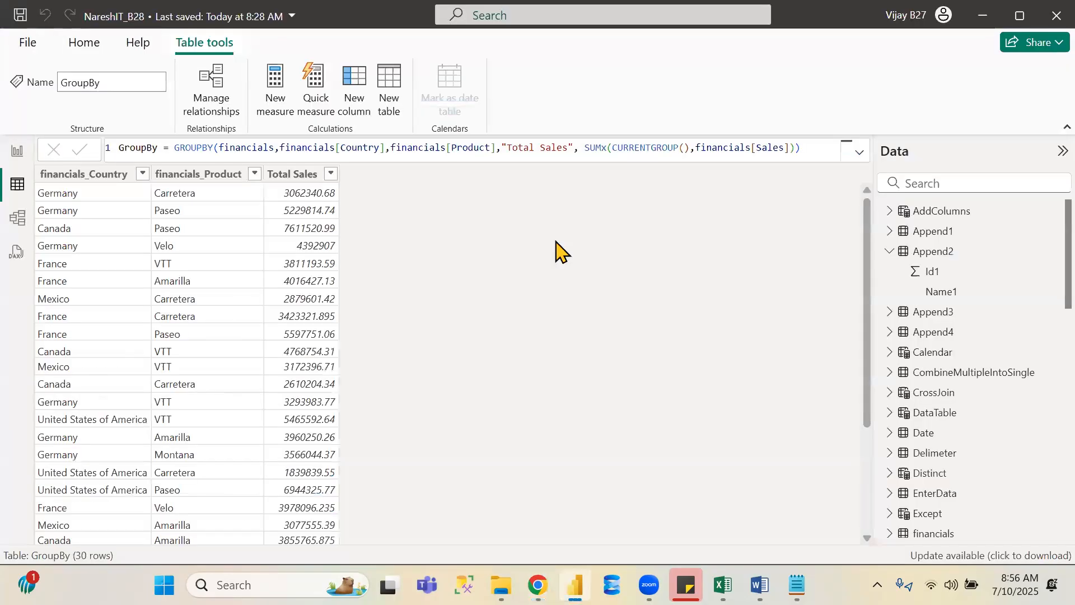
left_click(945, 234)
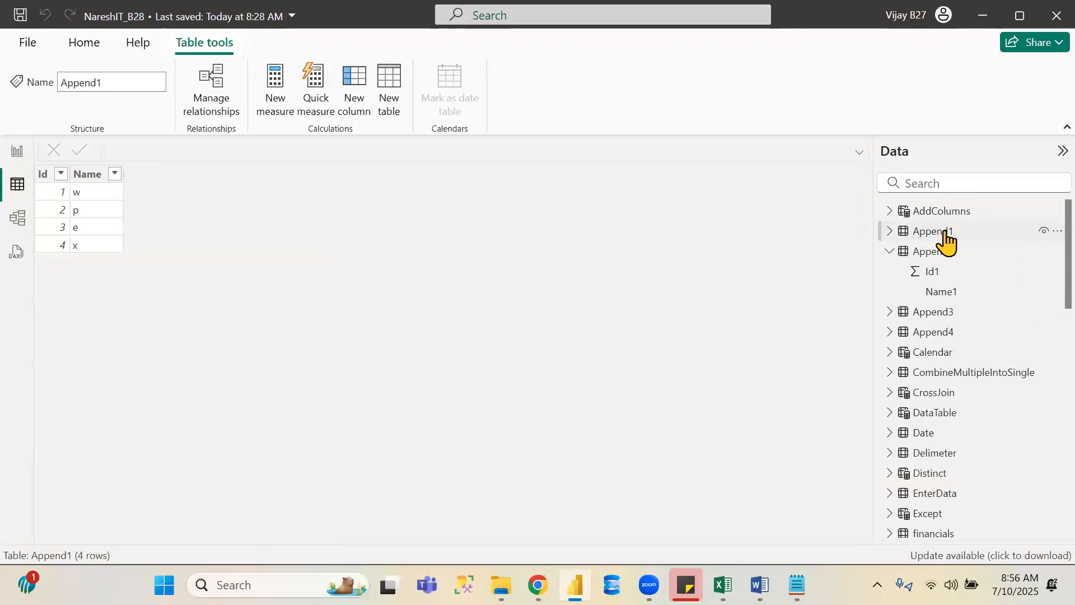
left_click(944, 336)
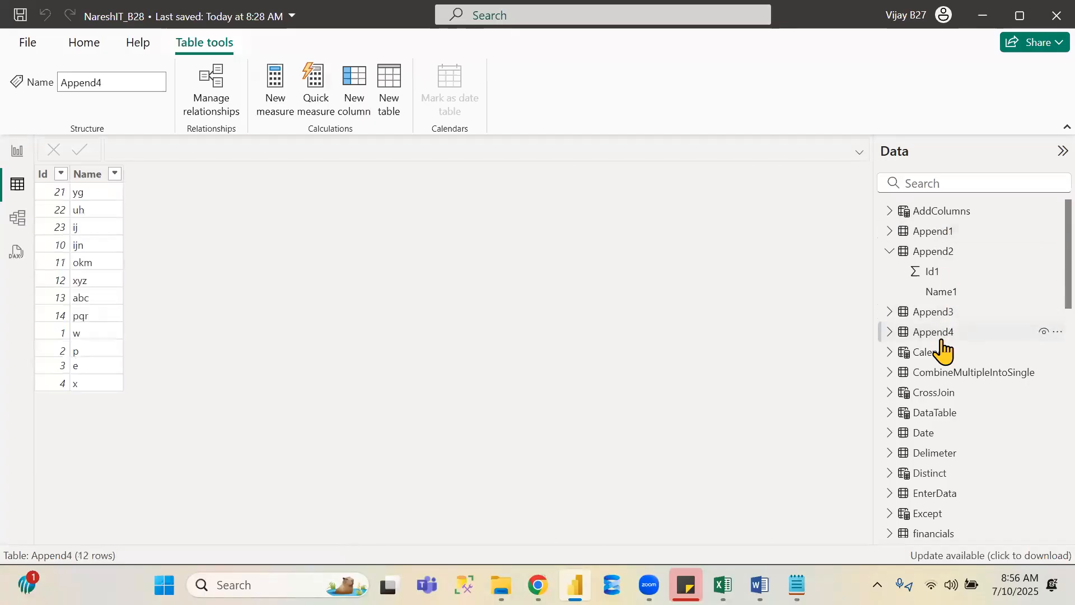
left_click(933, 250)
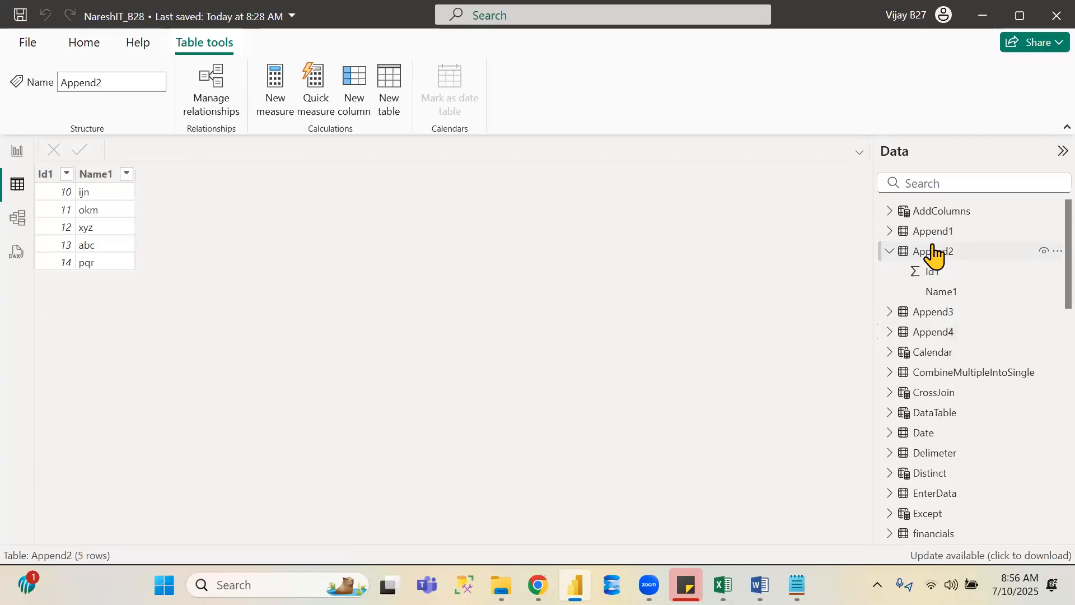
left_click(941, 312)
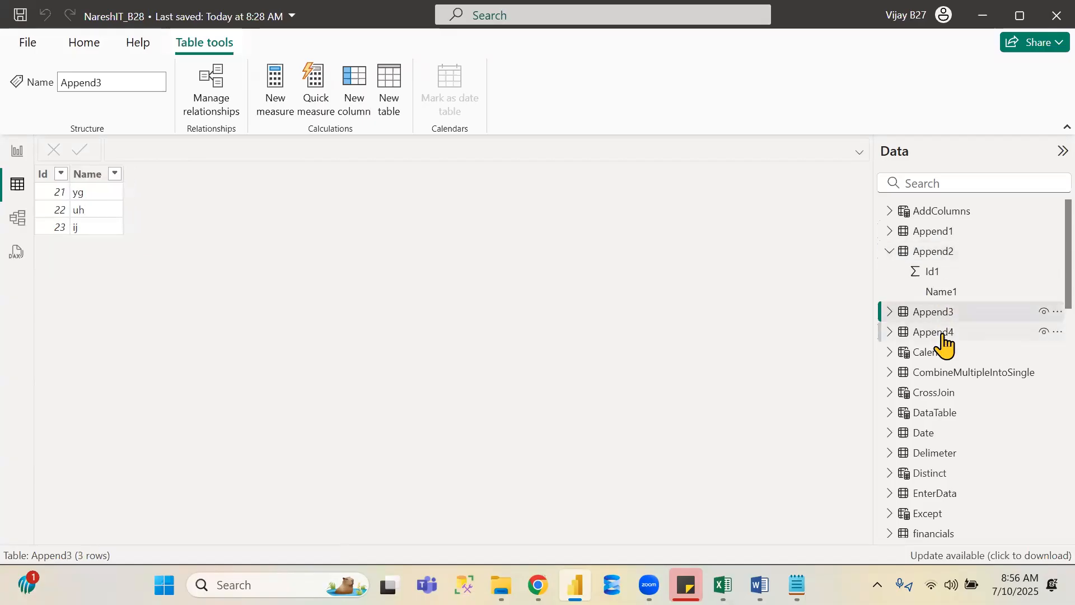
left_click(942, 335)
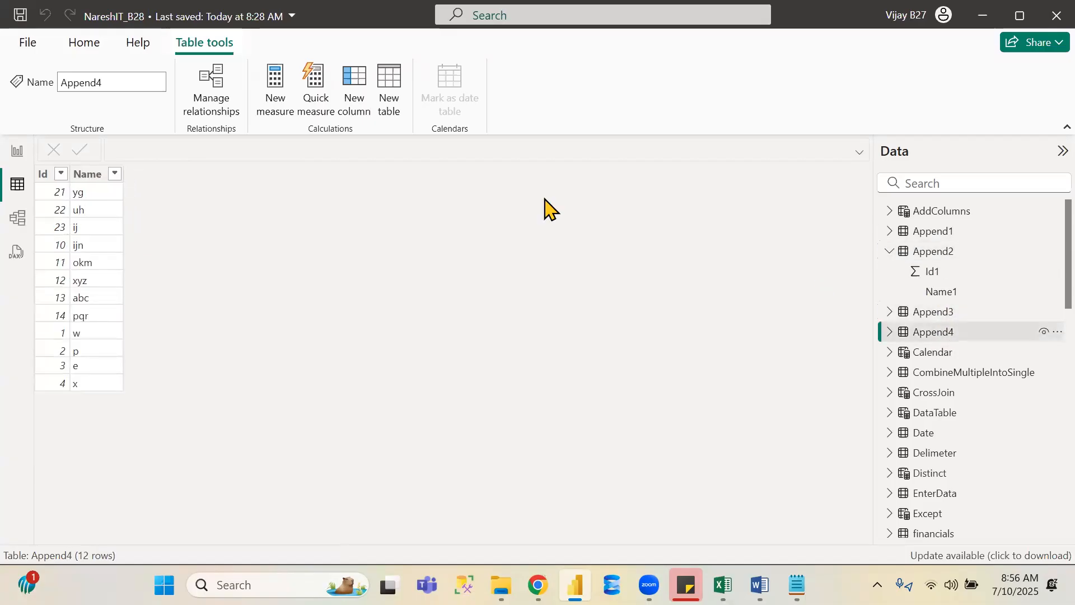
- Create a new calculated table named Intersect and start its formula with the INTERSECT function
left_click(392, 95)
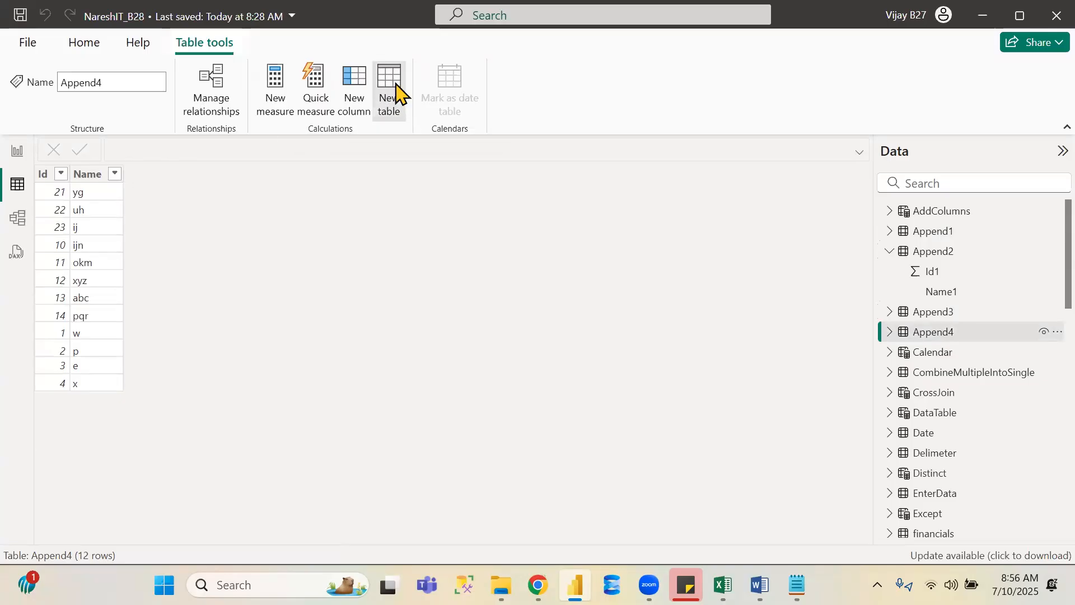
triple_click(137, 147)
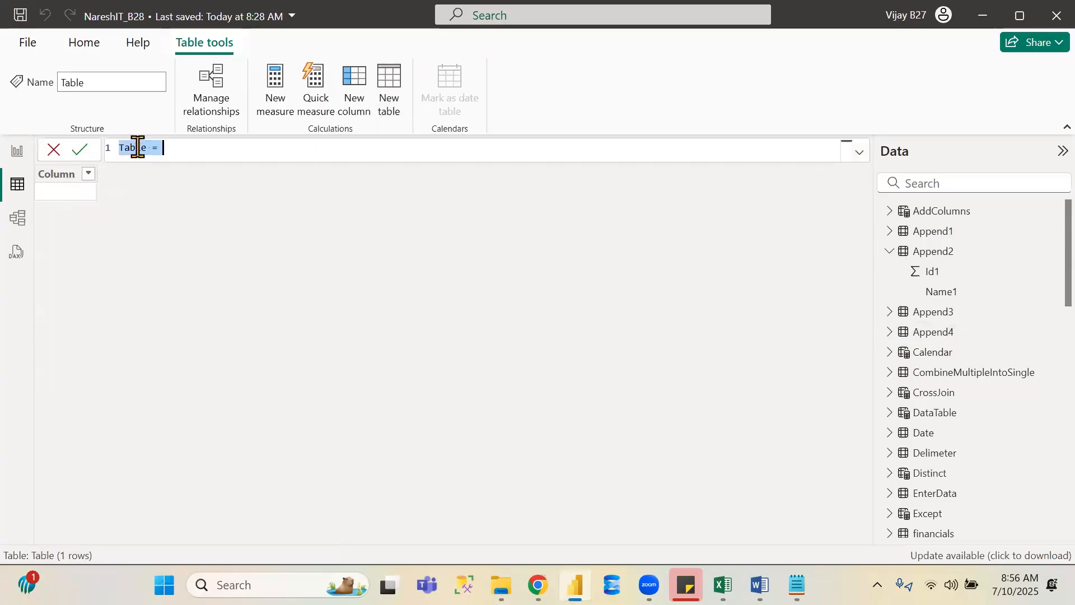
type("Intersec")
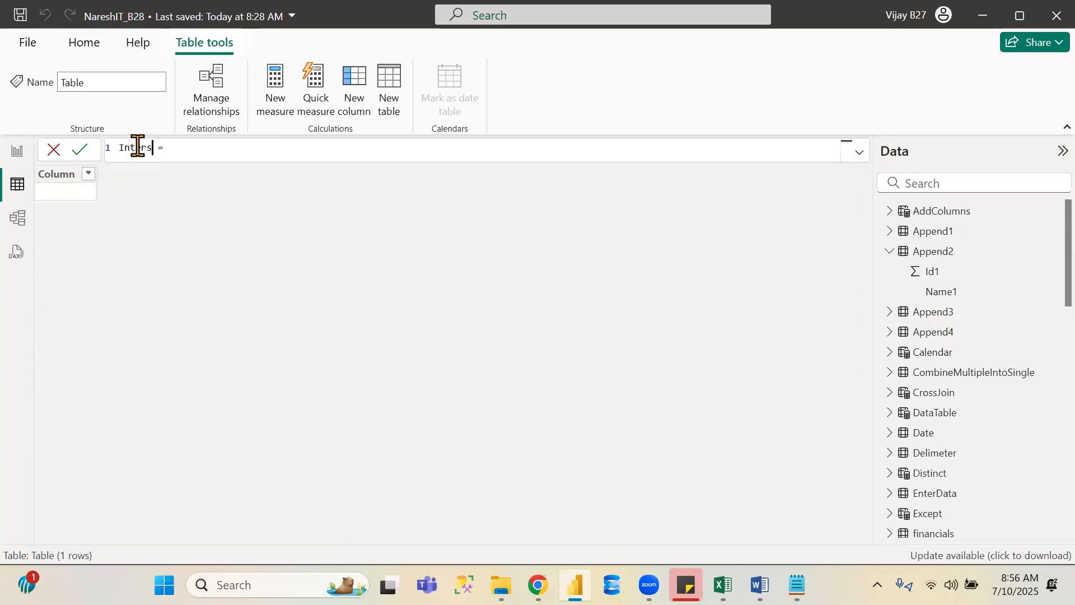
type("t")
key("Right")
key("Right")
key("Right")
type("inters")
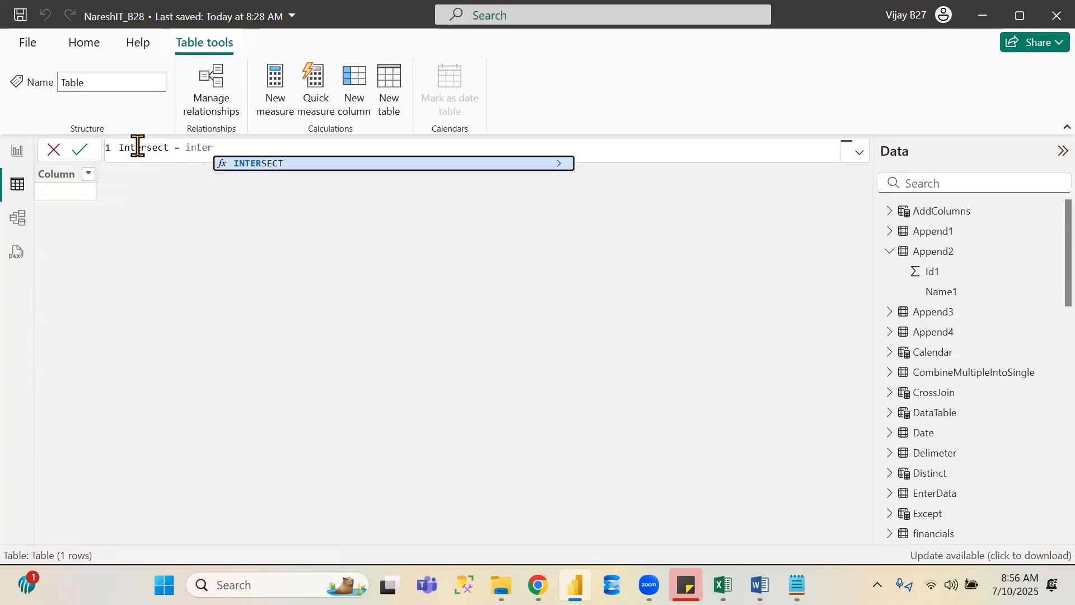
key("Tab")
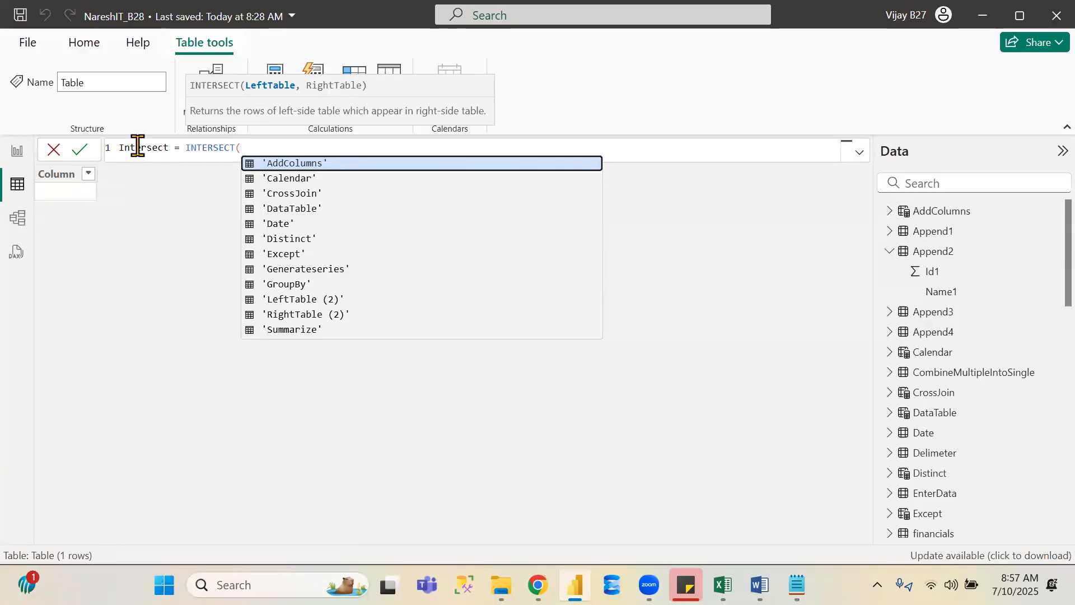
- Complete the formula as INTERSECT(Append4,Append3) and commit the new table
type("app")
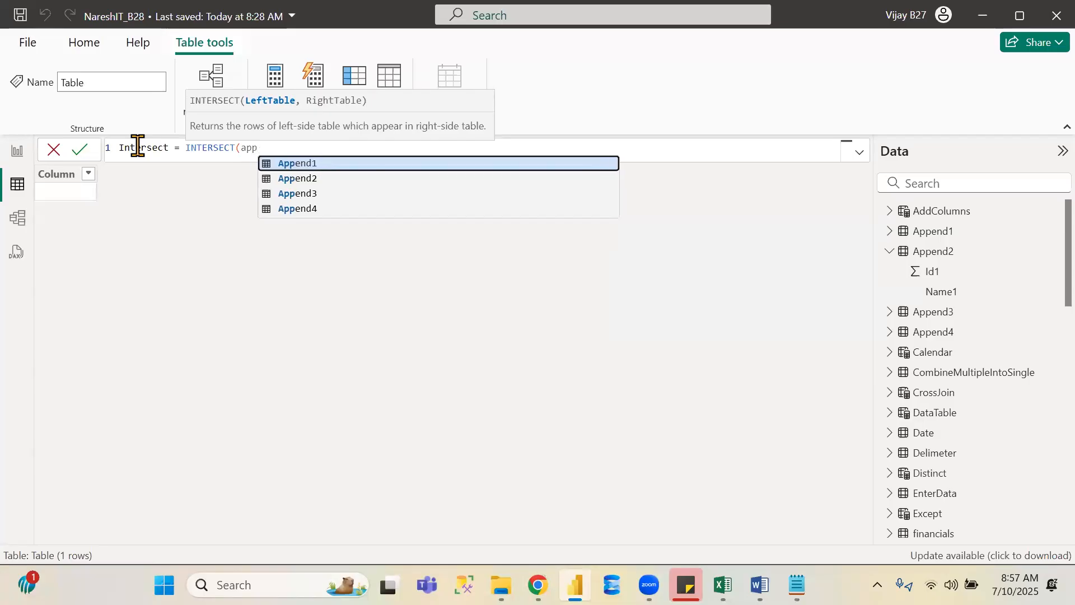
key("Down")
key("Down")
key("Down")
key("Down")
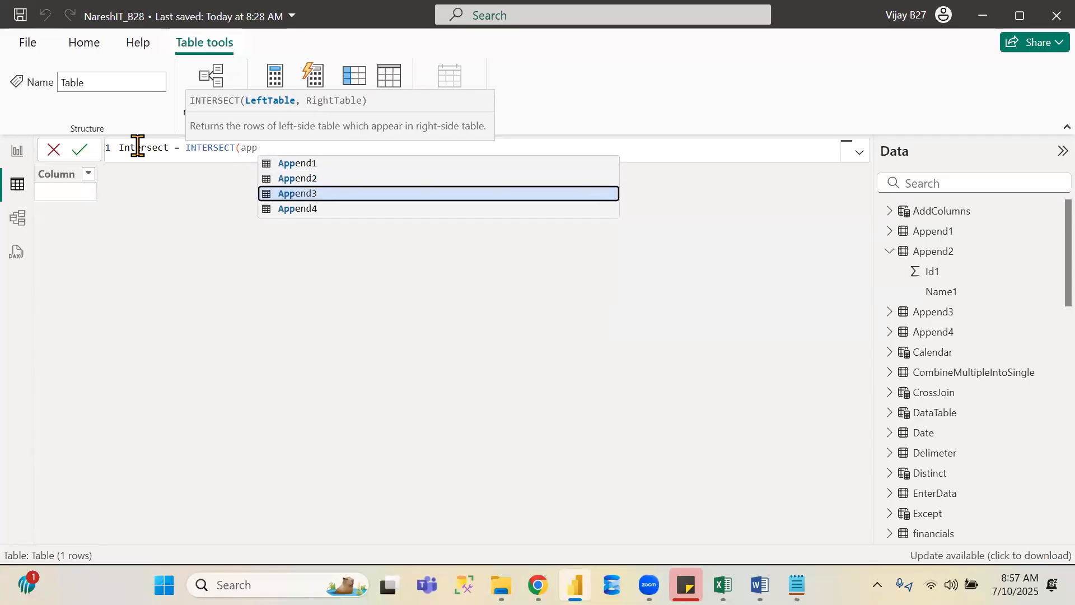
key("Down")
key("Down")
key("Down")
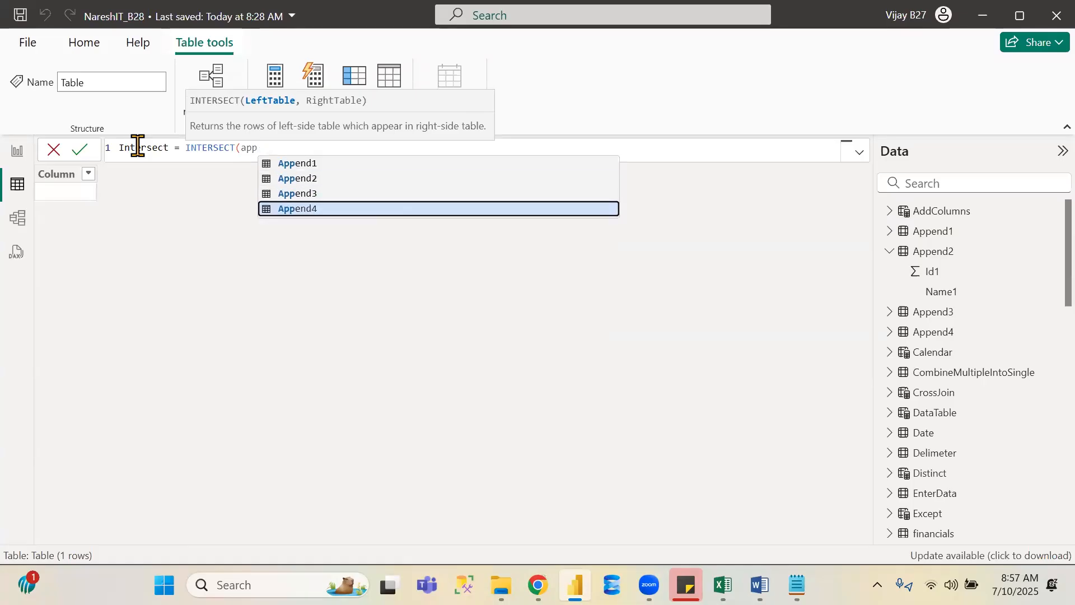
key("Tab")
type(",")
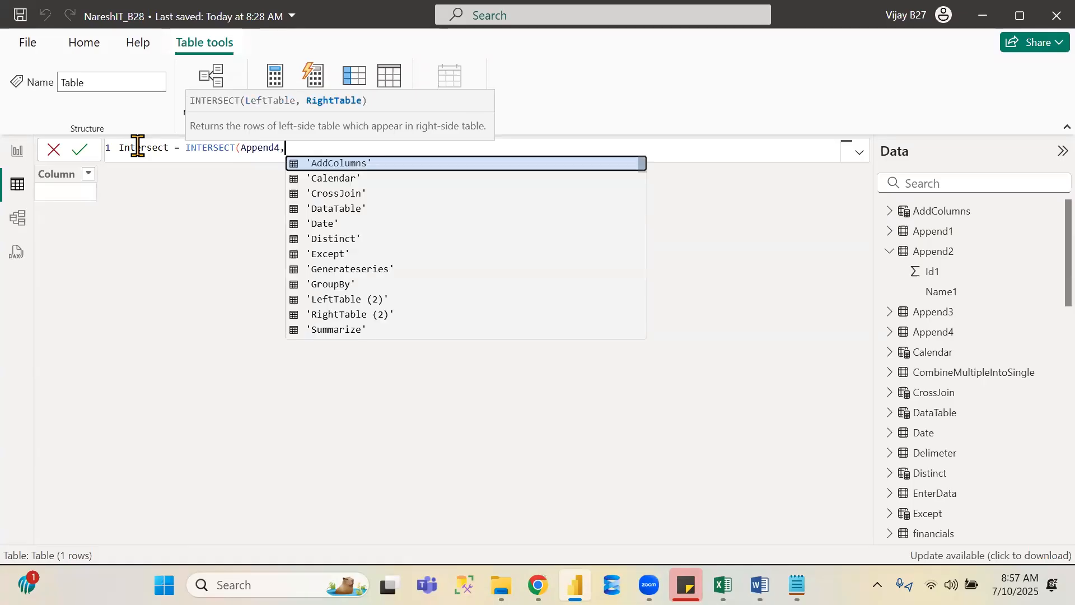
type("app")
key("Down")
key("Down")
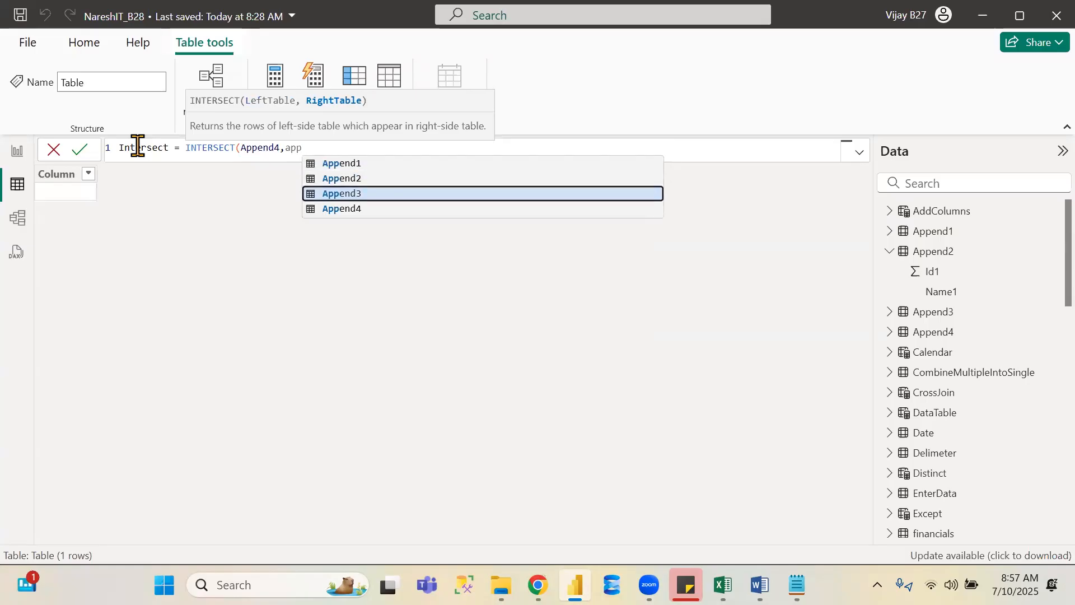
key("Tab")
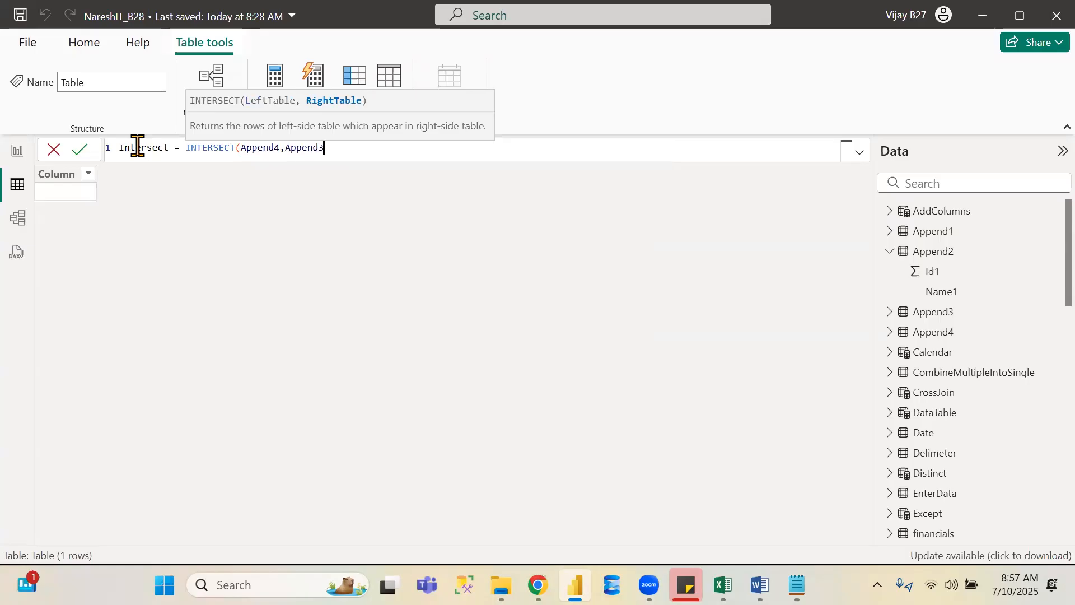
type(")")
key("Return")
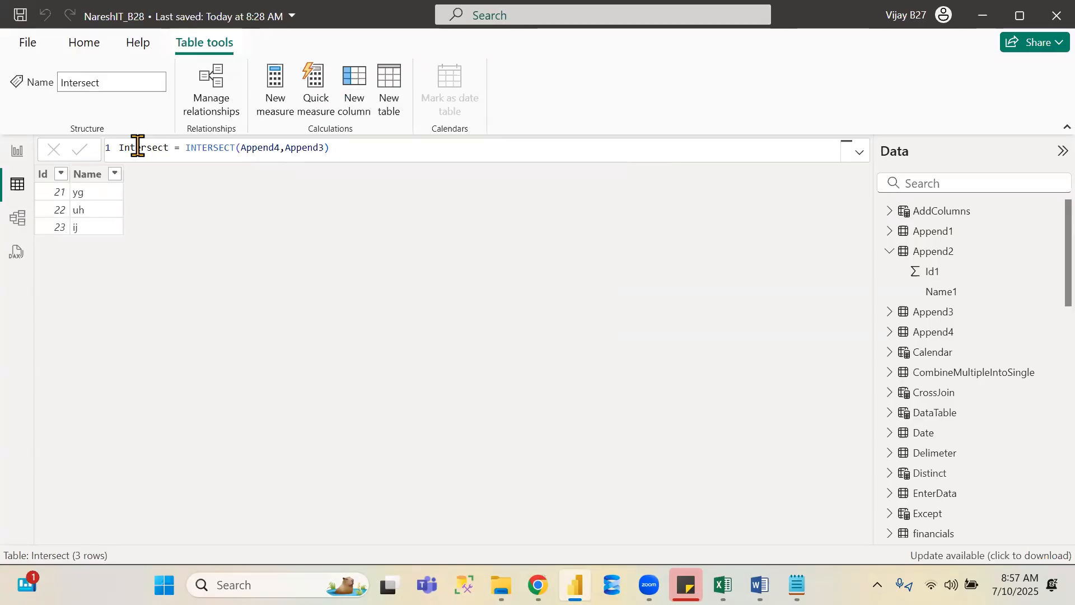
- Compare the Append4 and Append3 tables with the result and save the report file
left_click(944, 330)
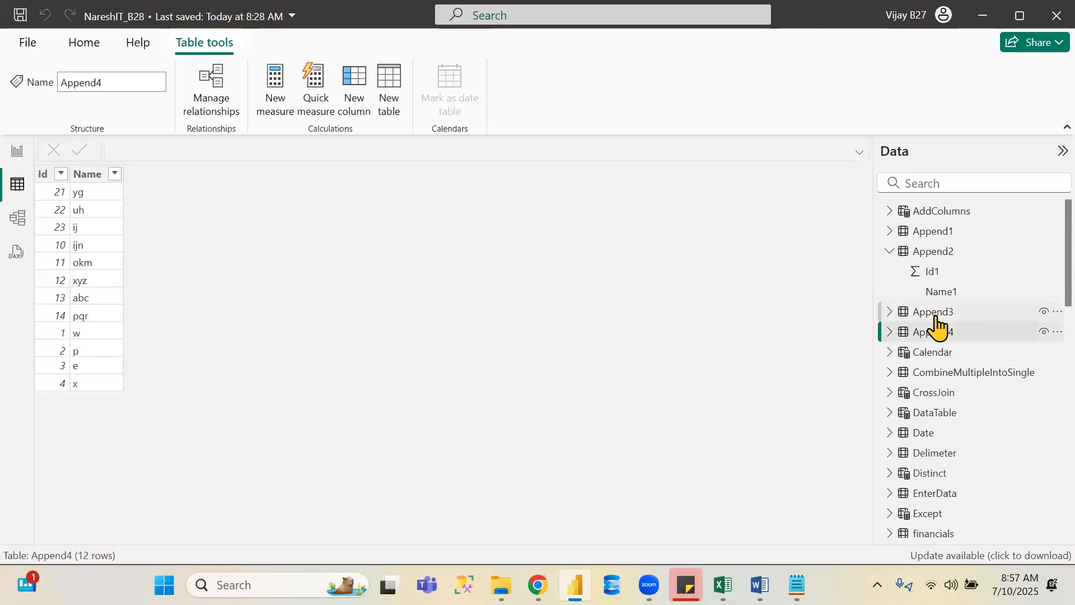
left_click(936, 314)
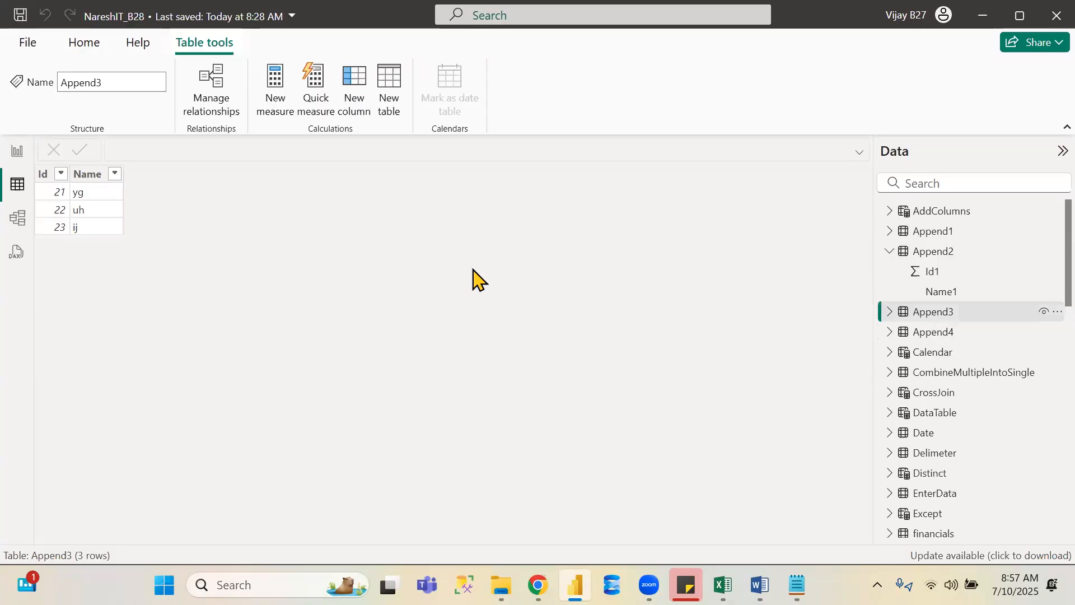
left_click(20, 17)
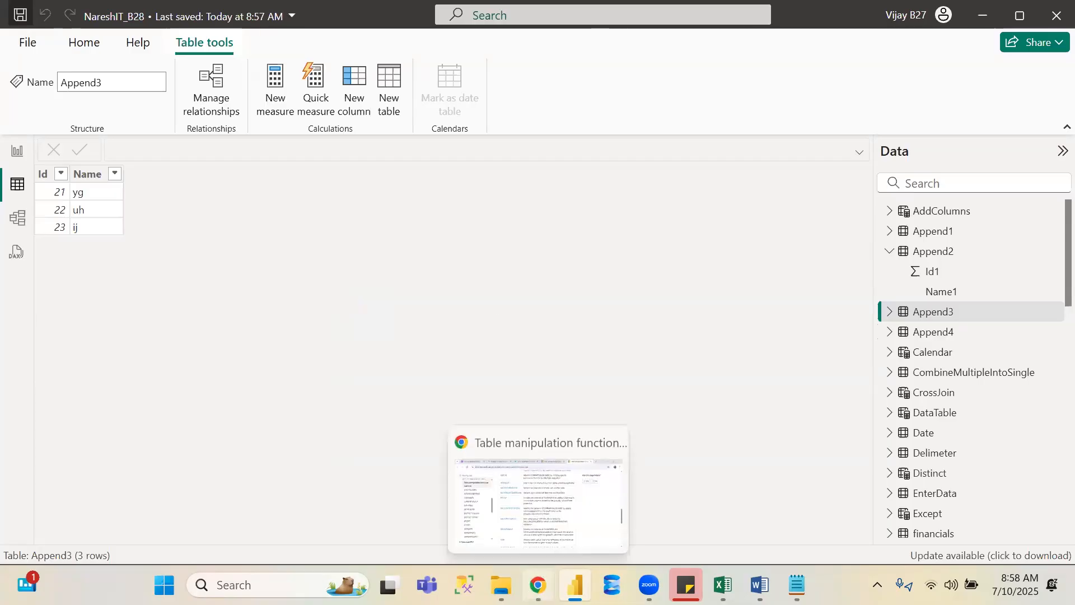
- Open a new browser tab, search for naresh it instagram and open the Naresh IT Instagram profile
left_click(537, 585)
left_click(904, 17)
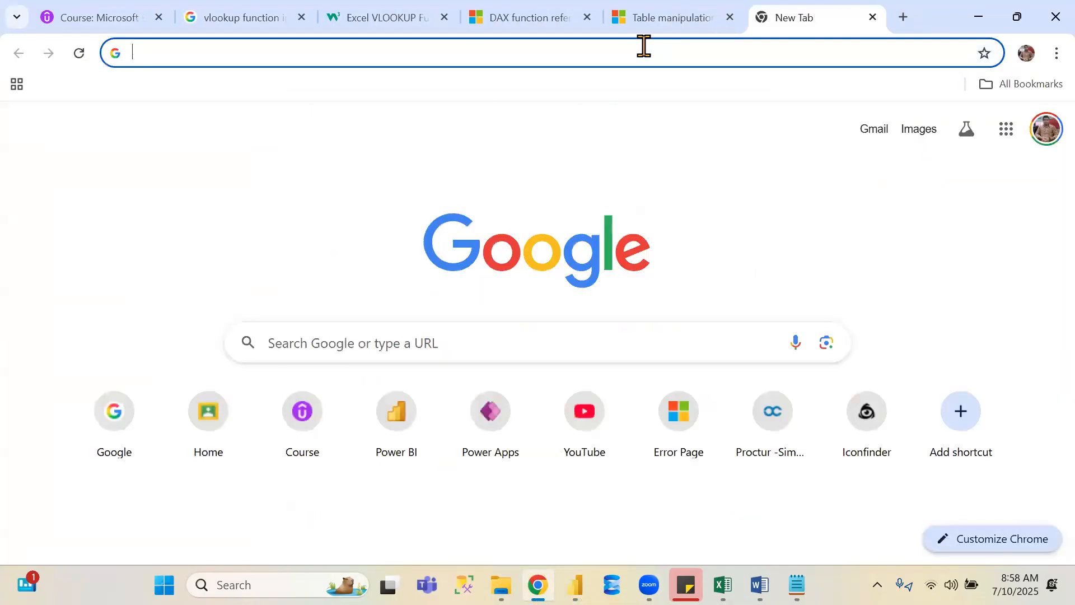
type("nare")
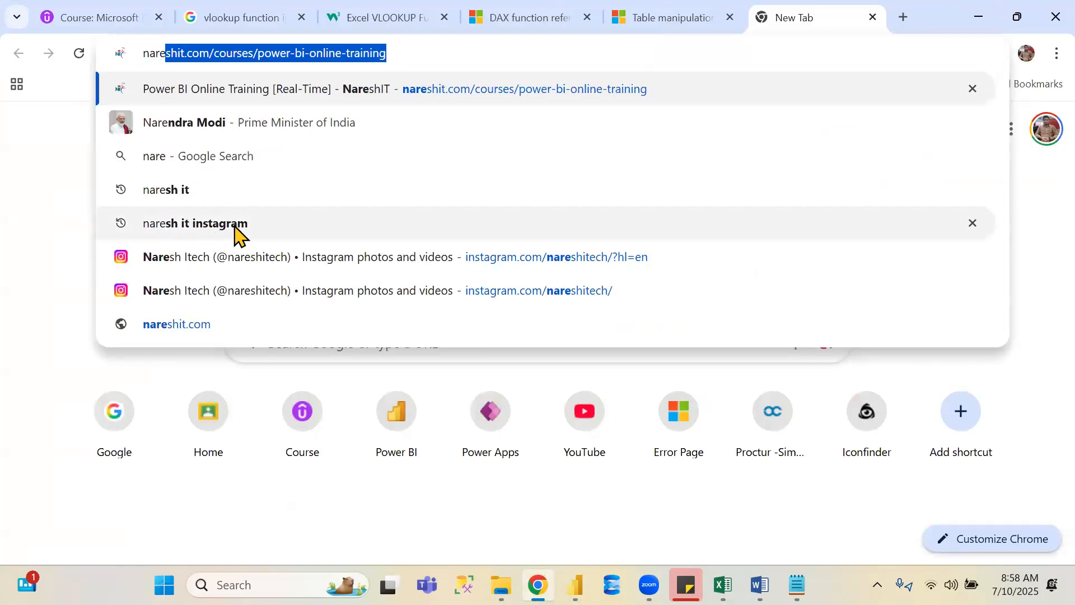
left_click(235, 226)
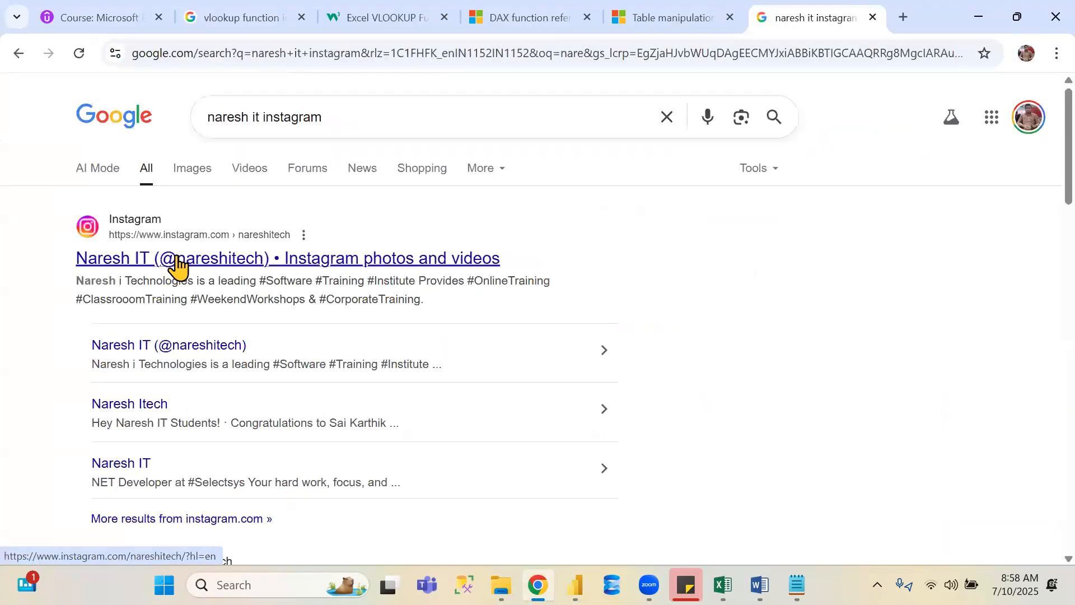
left_click(178, 261)
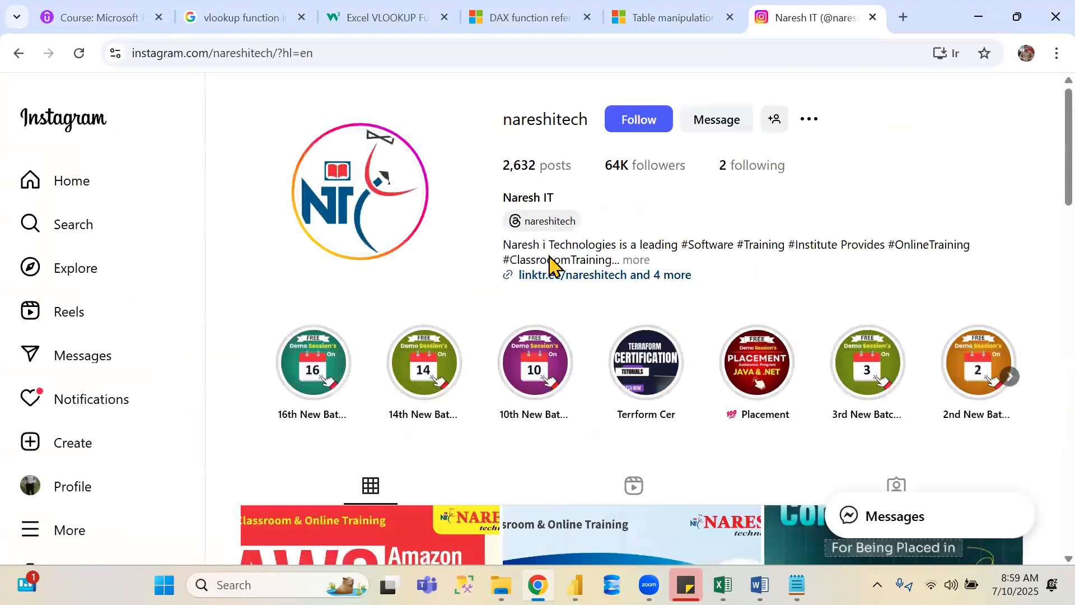
- Browse the profile's posts, view the Power BI masterclass post, close it and return to the DAX function reference tab
scroll(563, 255, "down", 3)
scroll(563, 255, "down", 3)
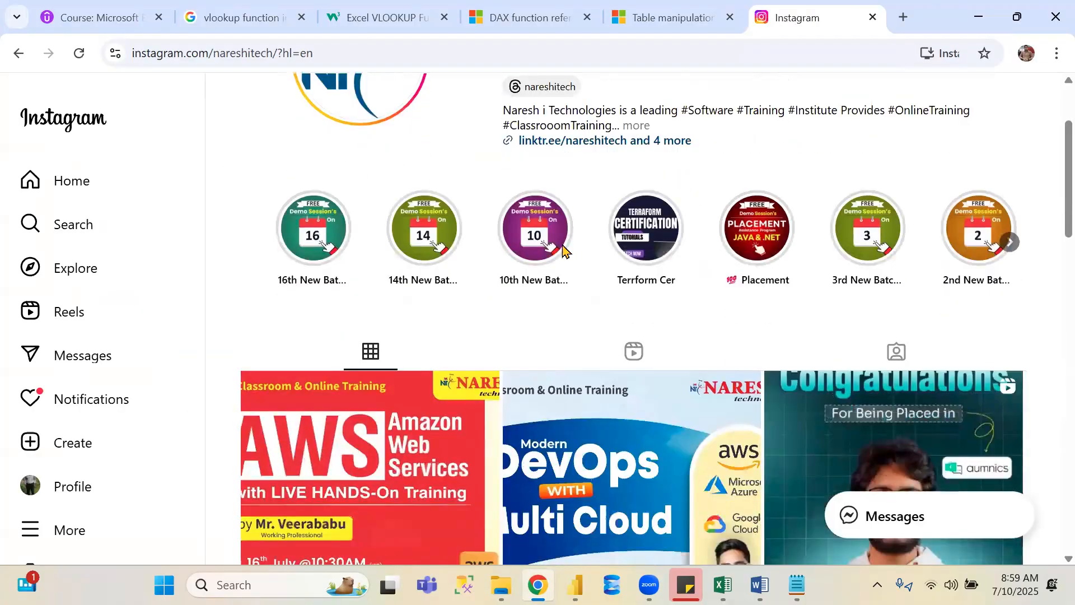
scroll(563, 255, "down", 15)
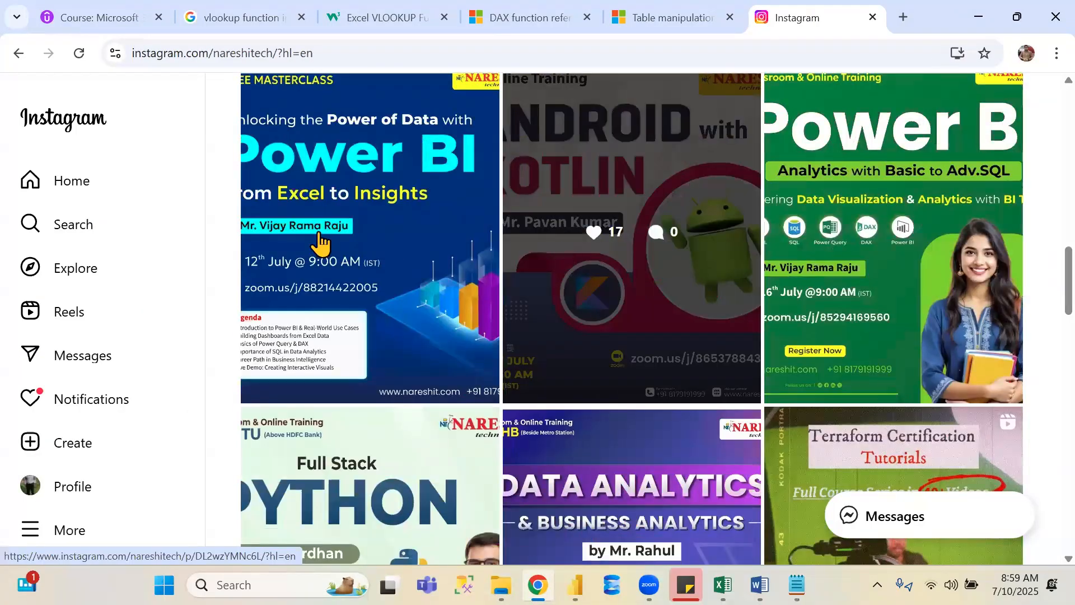
left_click(310, 234)
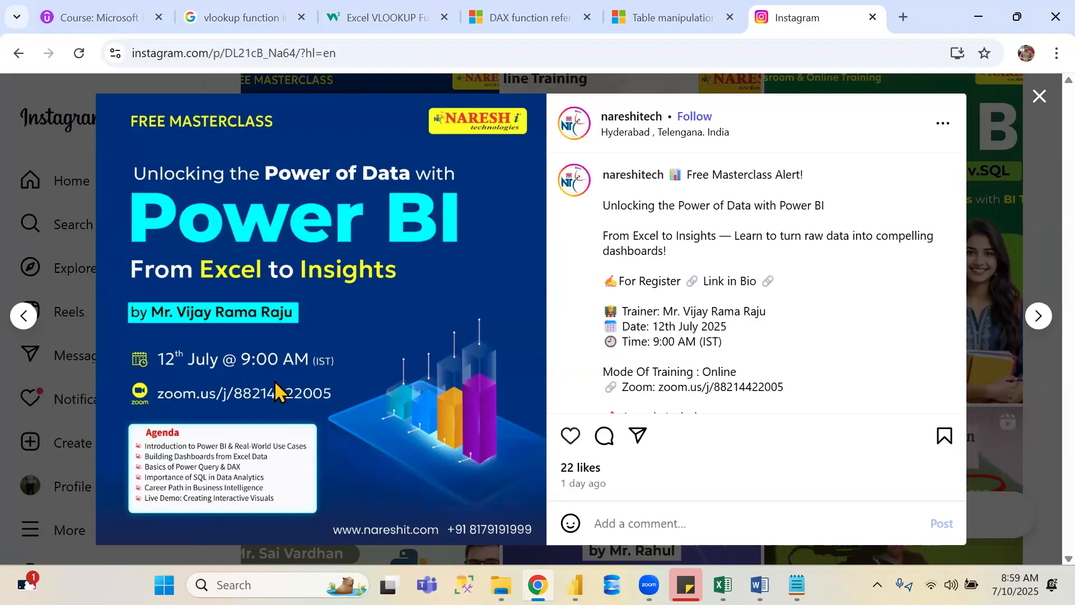
left_click(1045, 95)
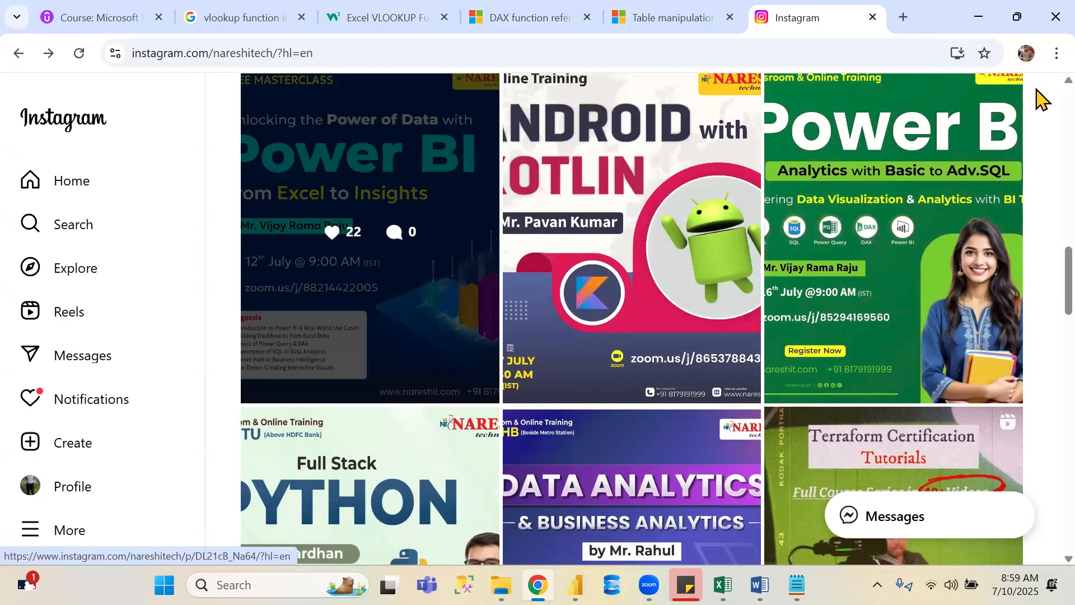
left_click(547, 11)
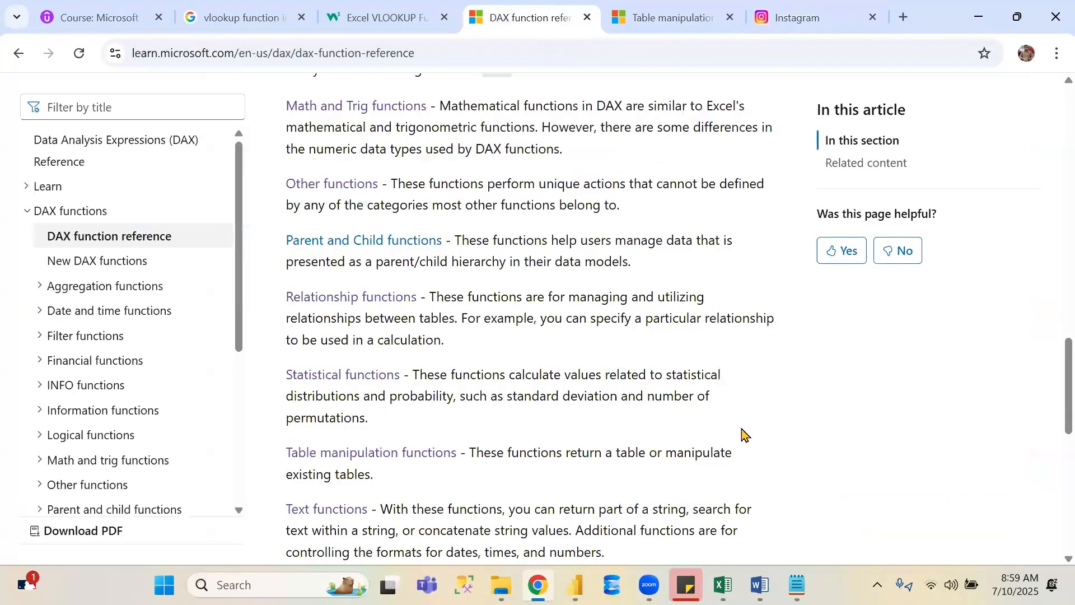